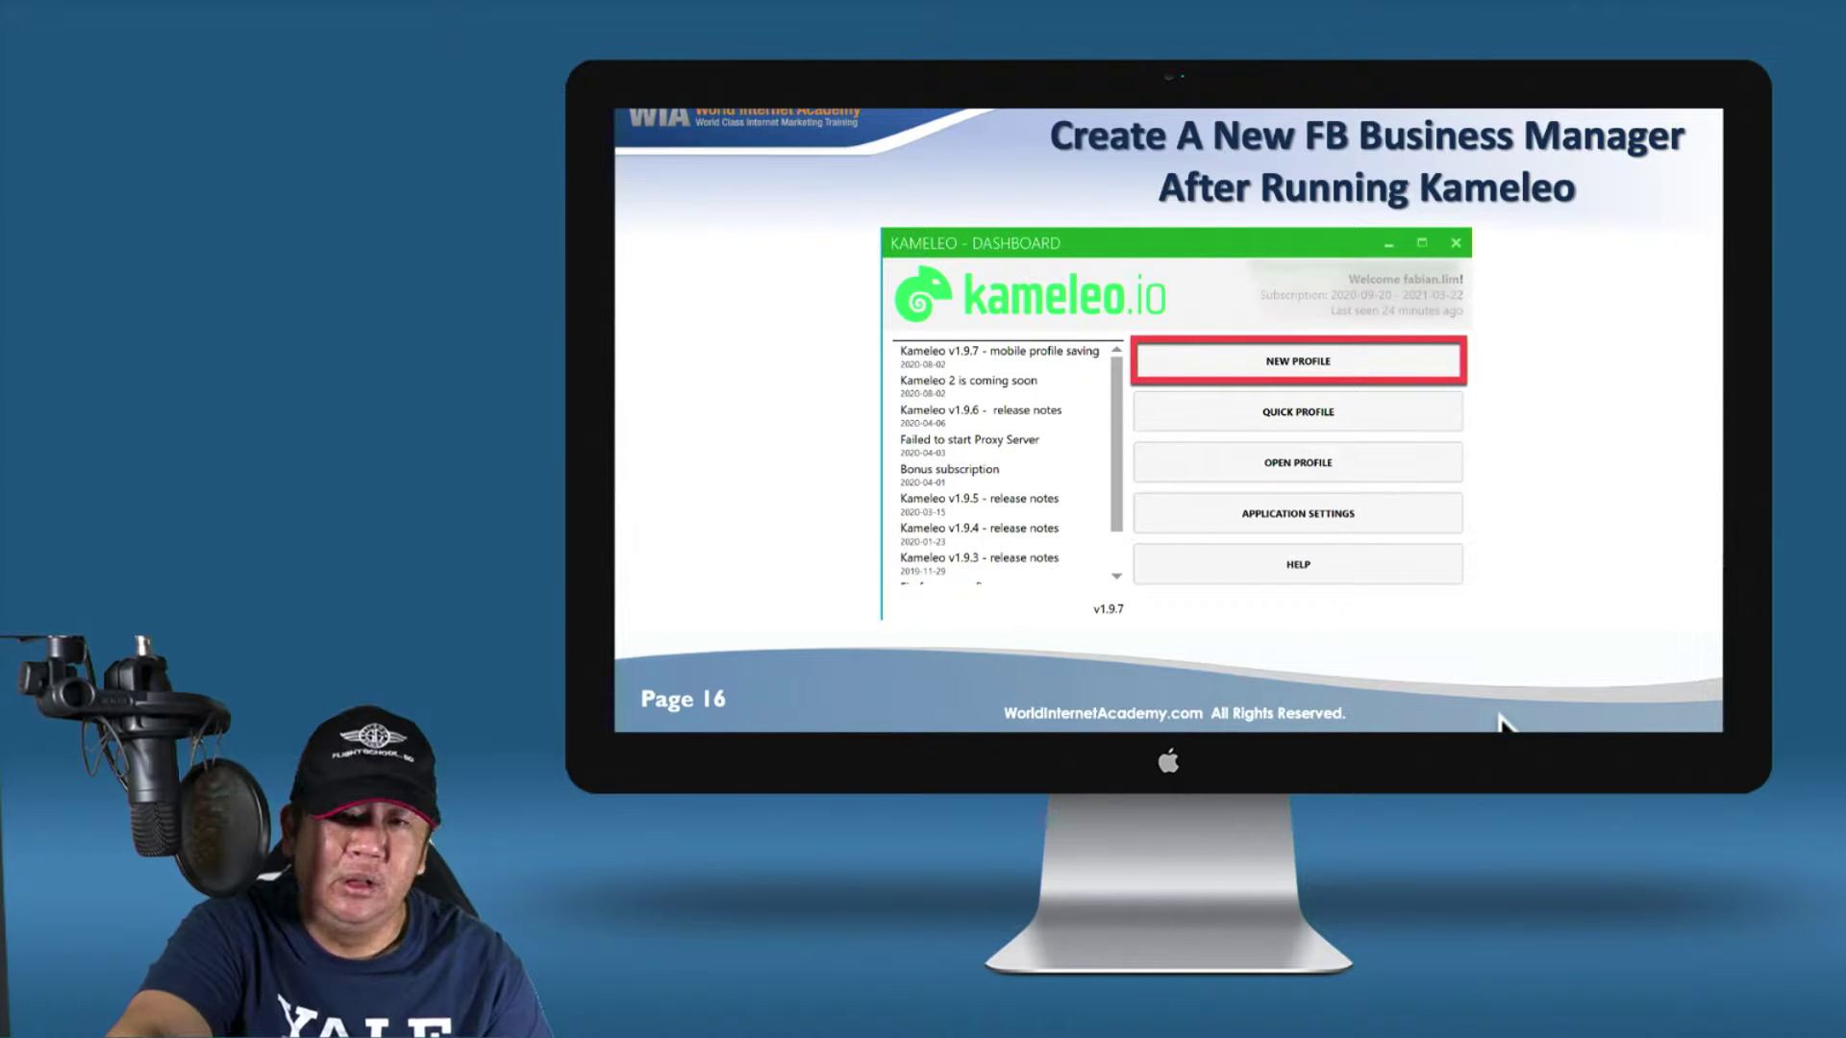
Step: Advance the slideshow from page 16 to page 17, the 'Live' Demo slide
key("Right")
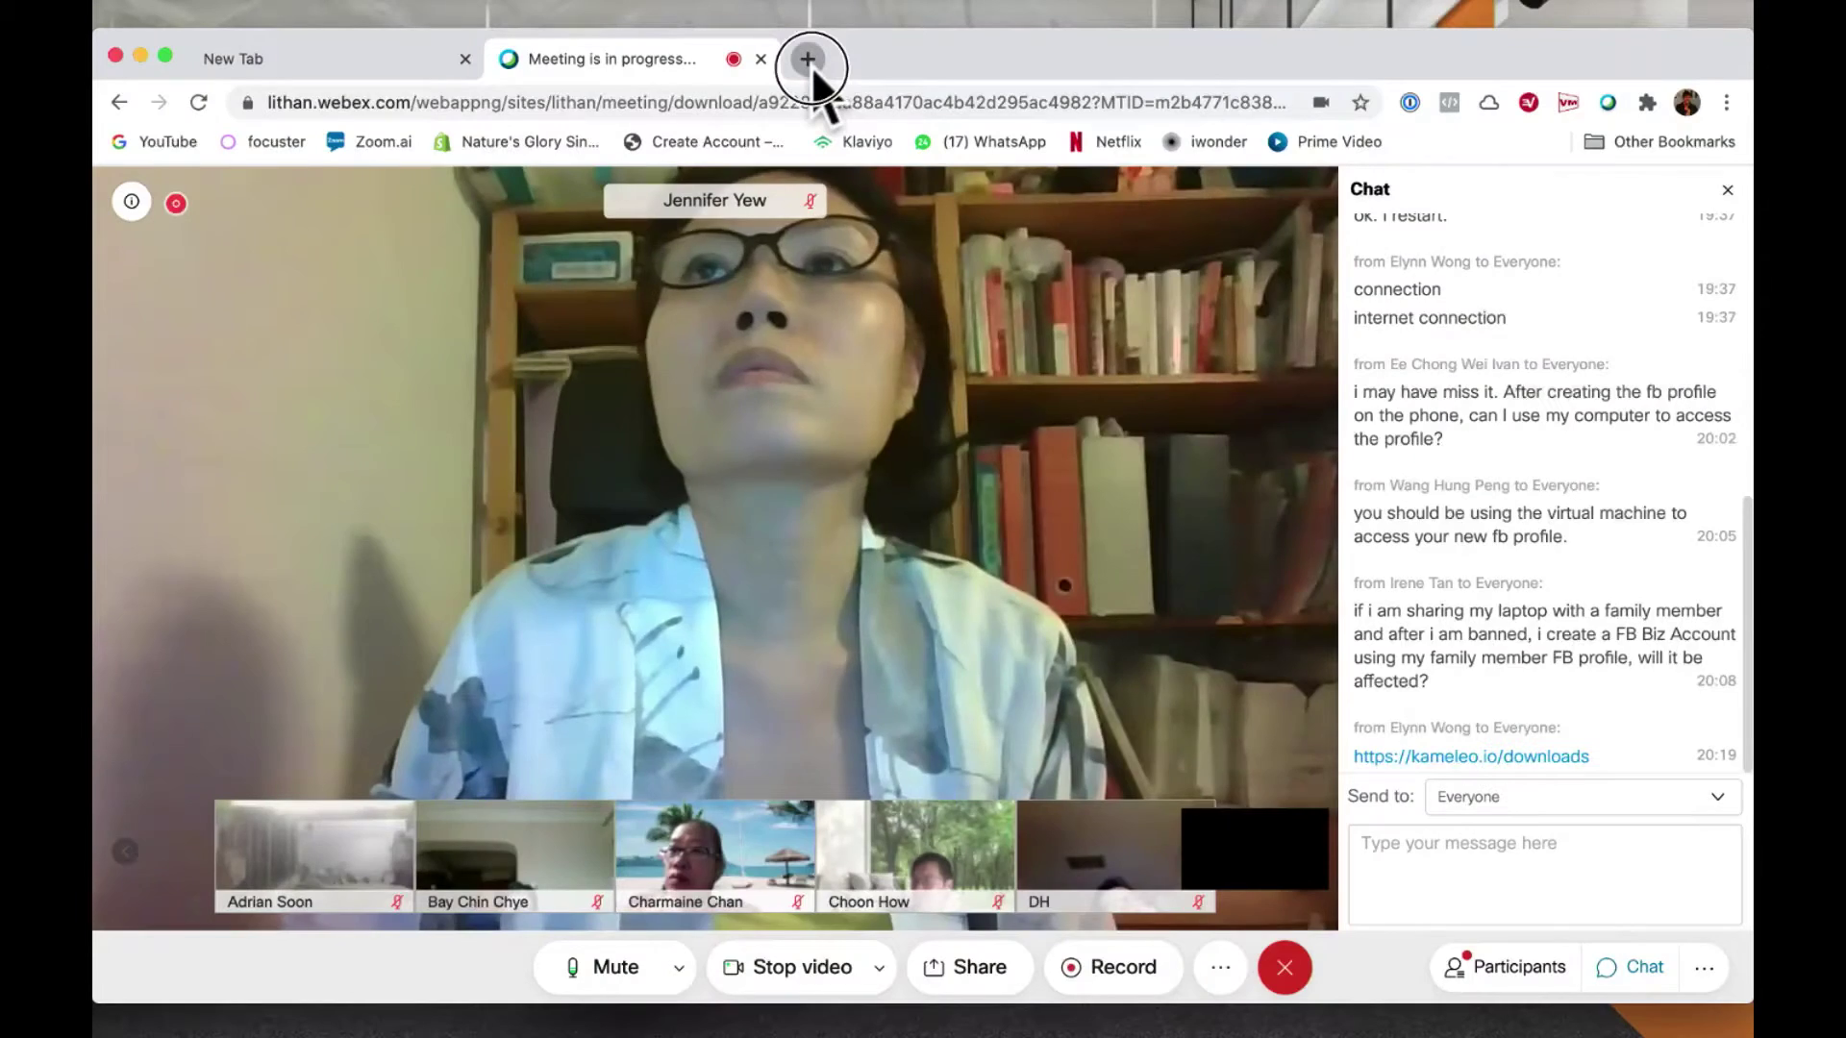
Step: Open Facebook in a new tab and browse the logged-in user's profile and Timeline
left_click(811, 55)
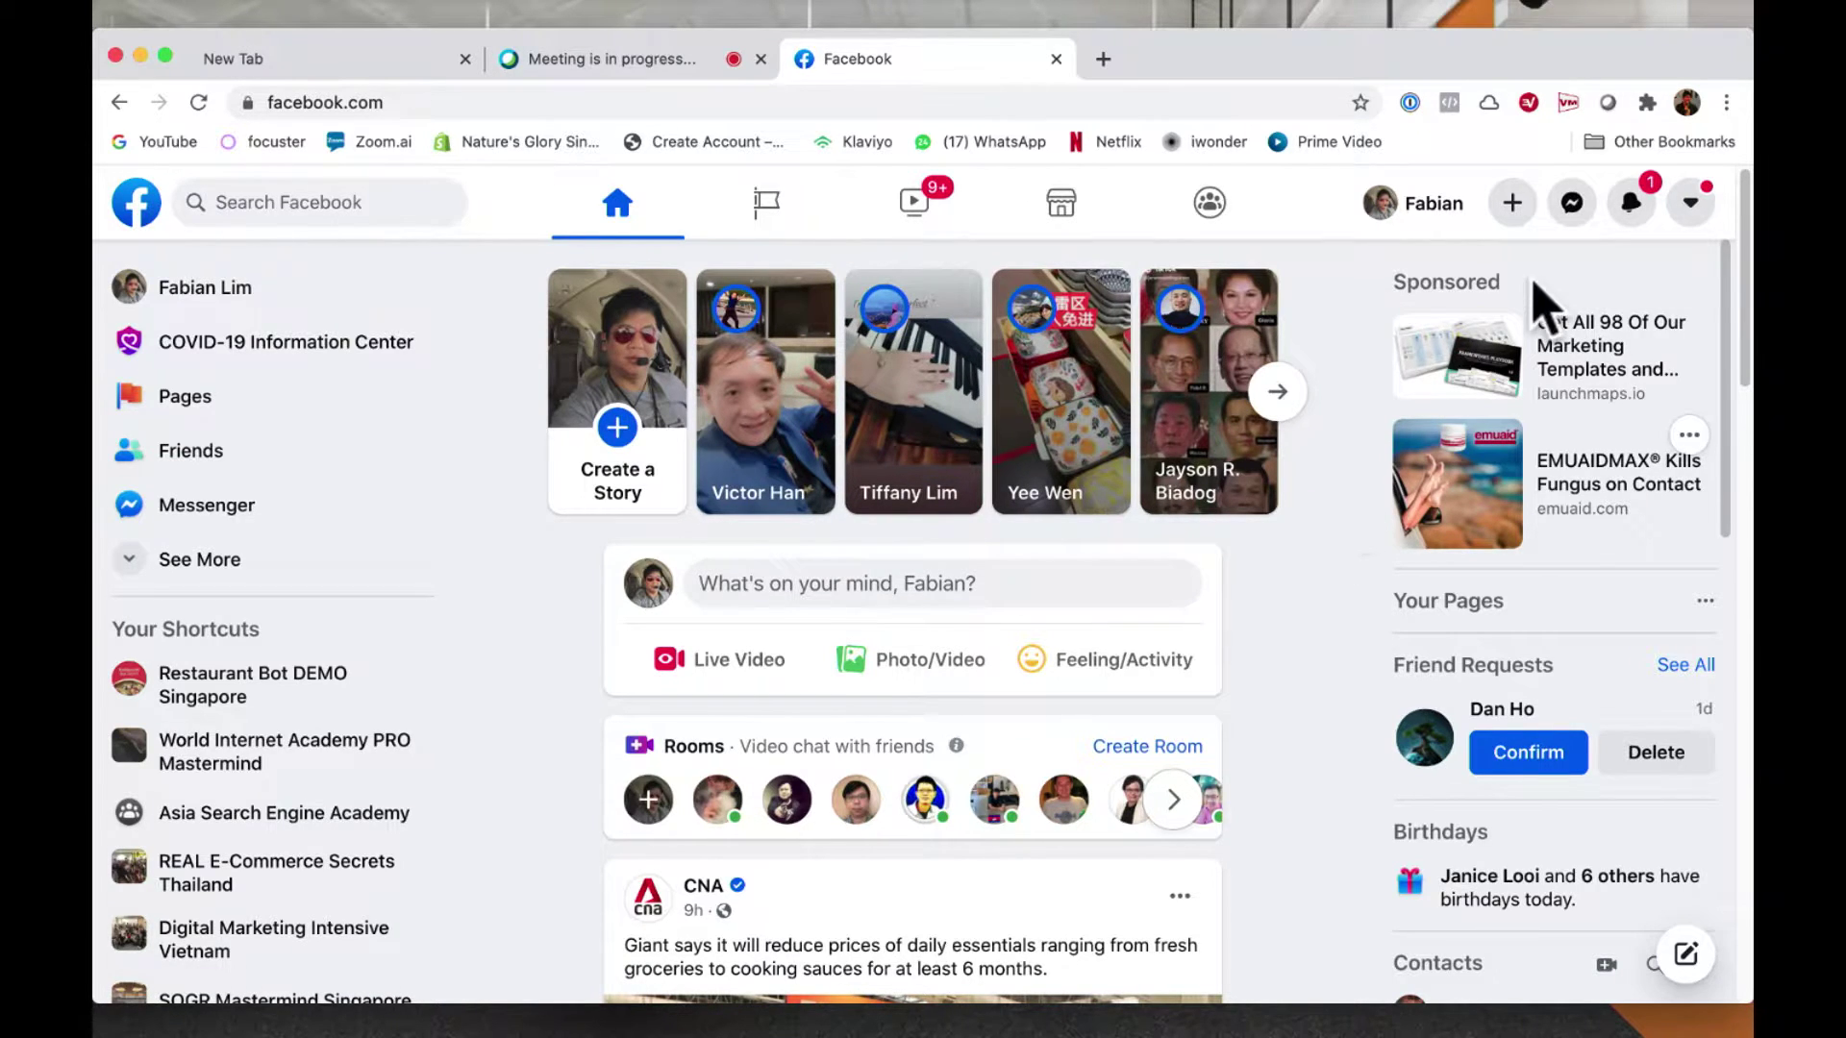
left_click(1433, 207)
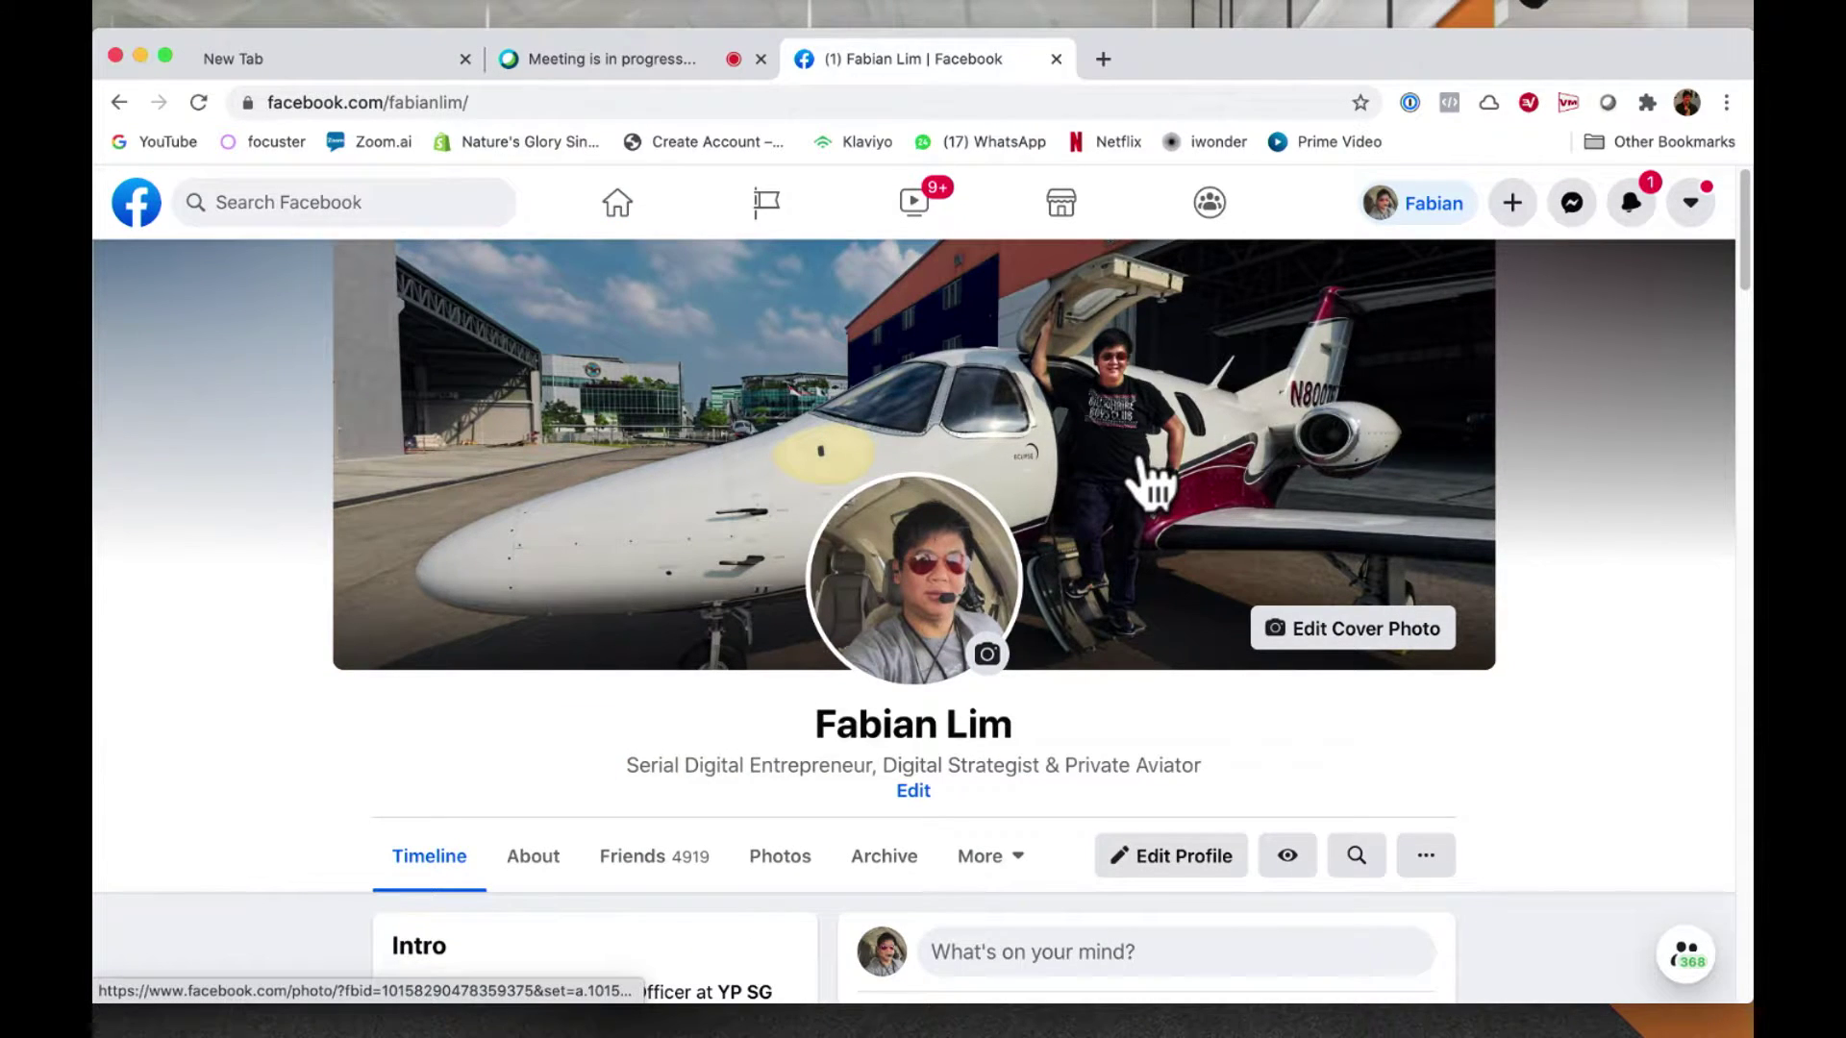
scroll(1151, 480, "down", 15)
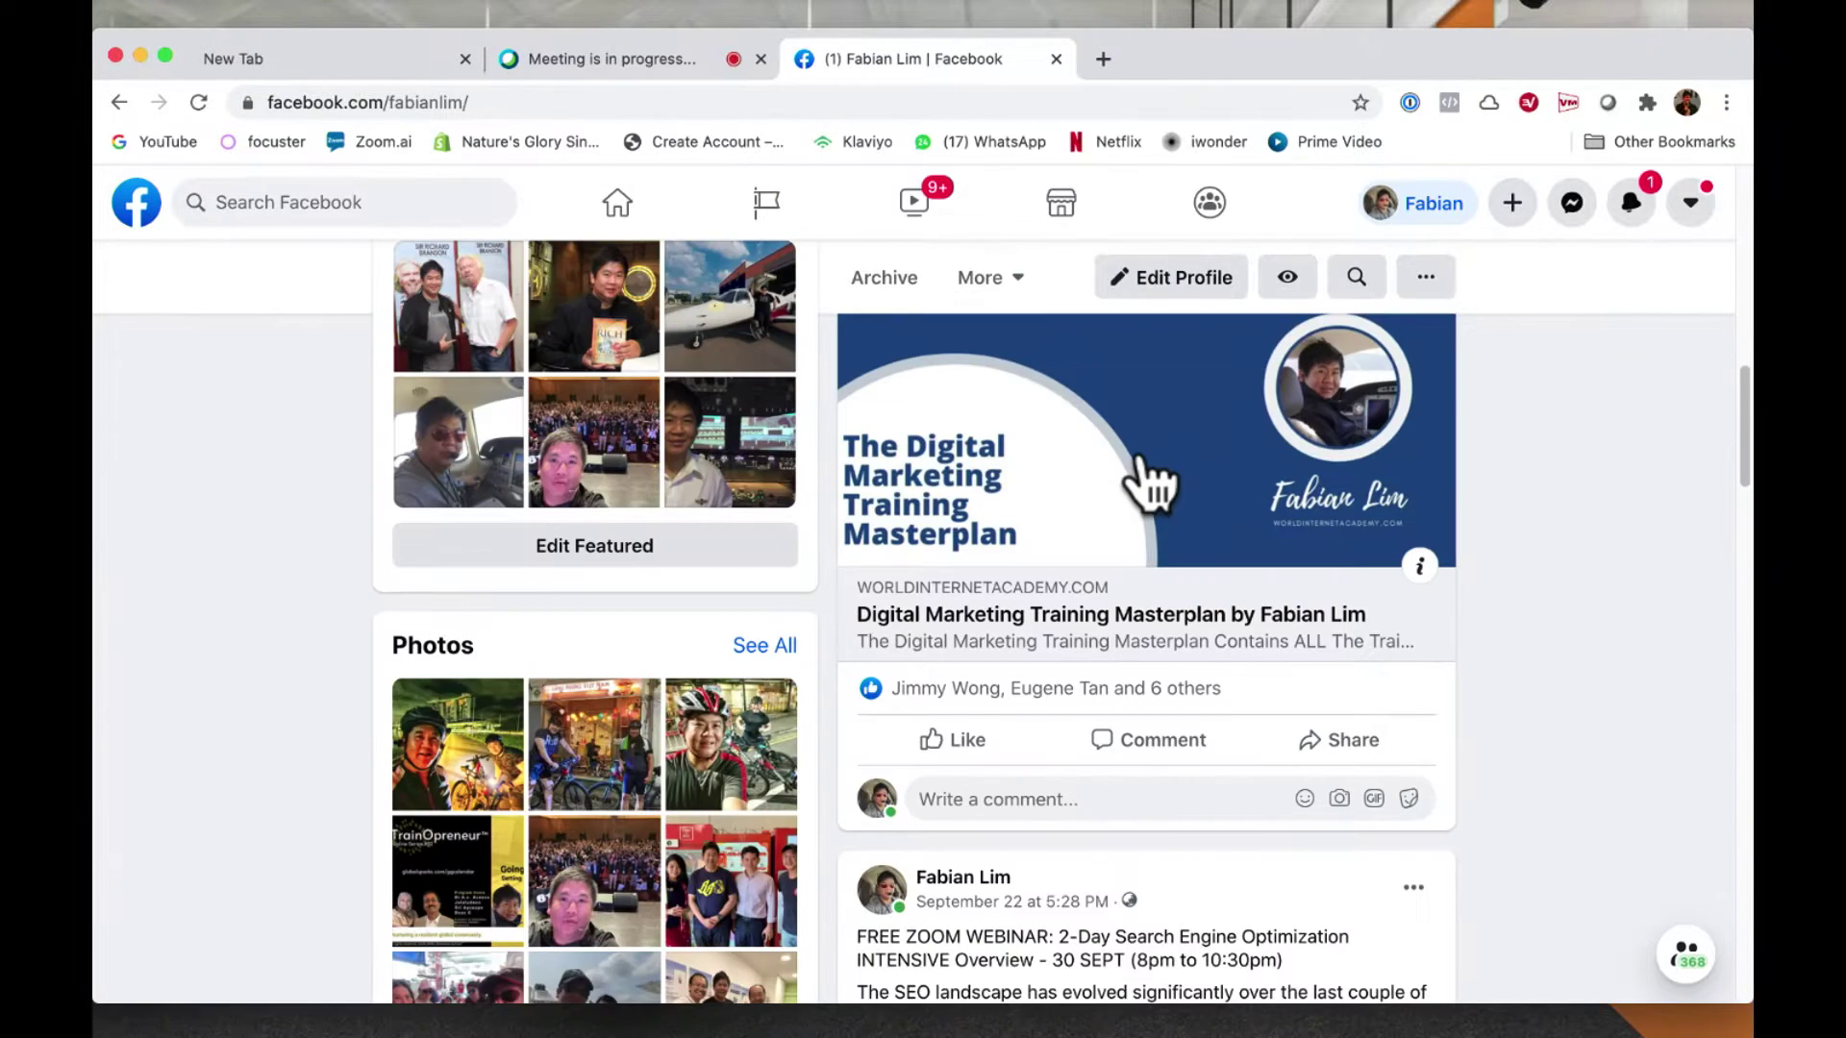
scroll(1150, 481, "up", 15)
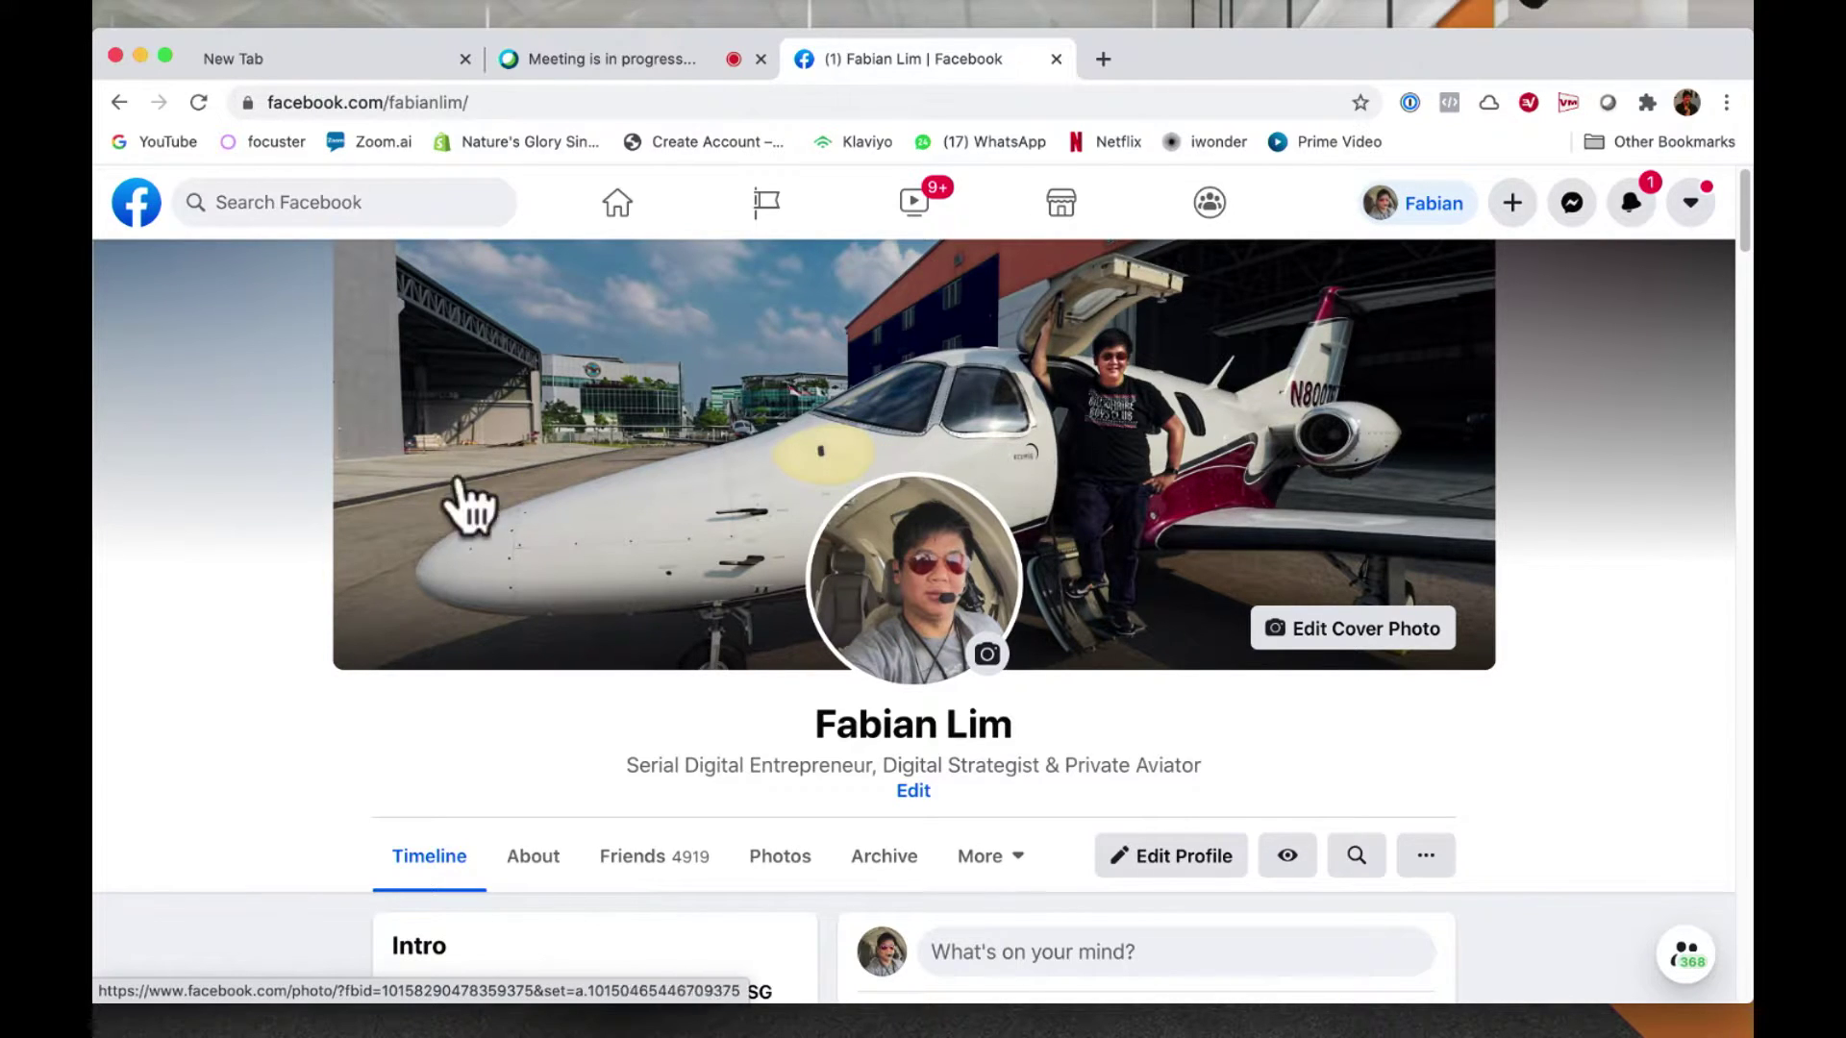
scroll(487, 663, "down", 10)
scroll(486, 663, "up", 6)
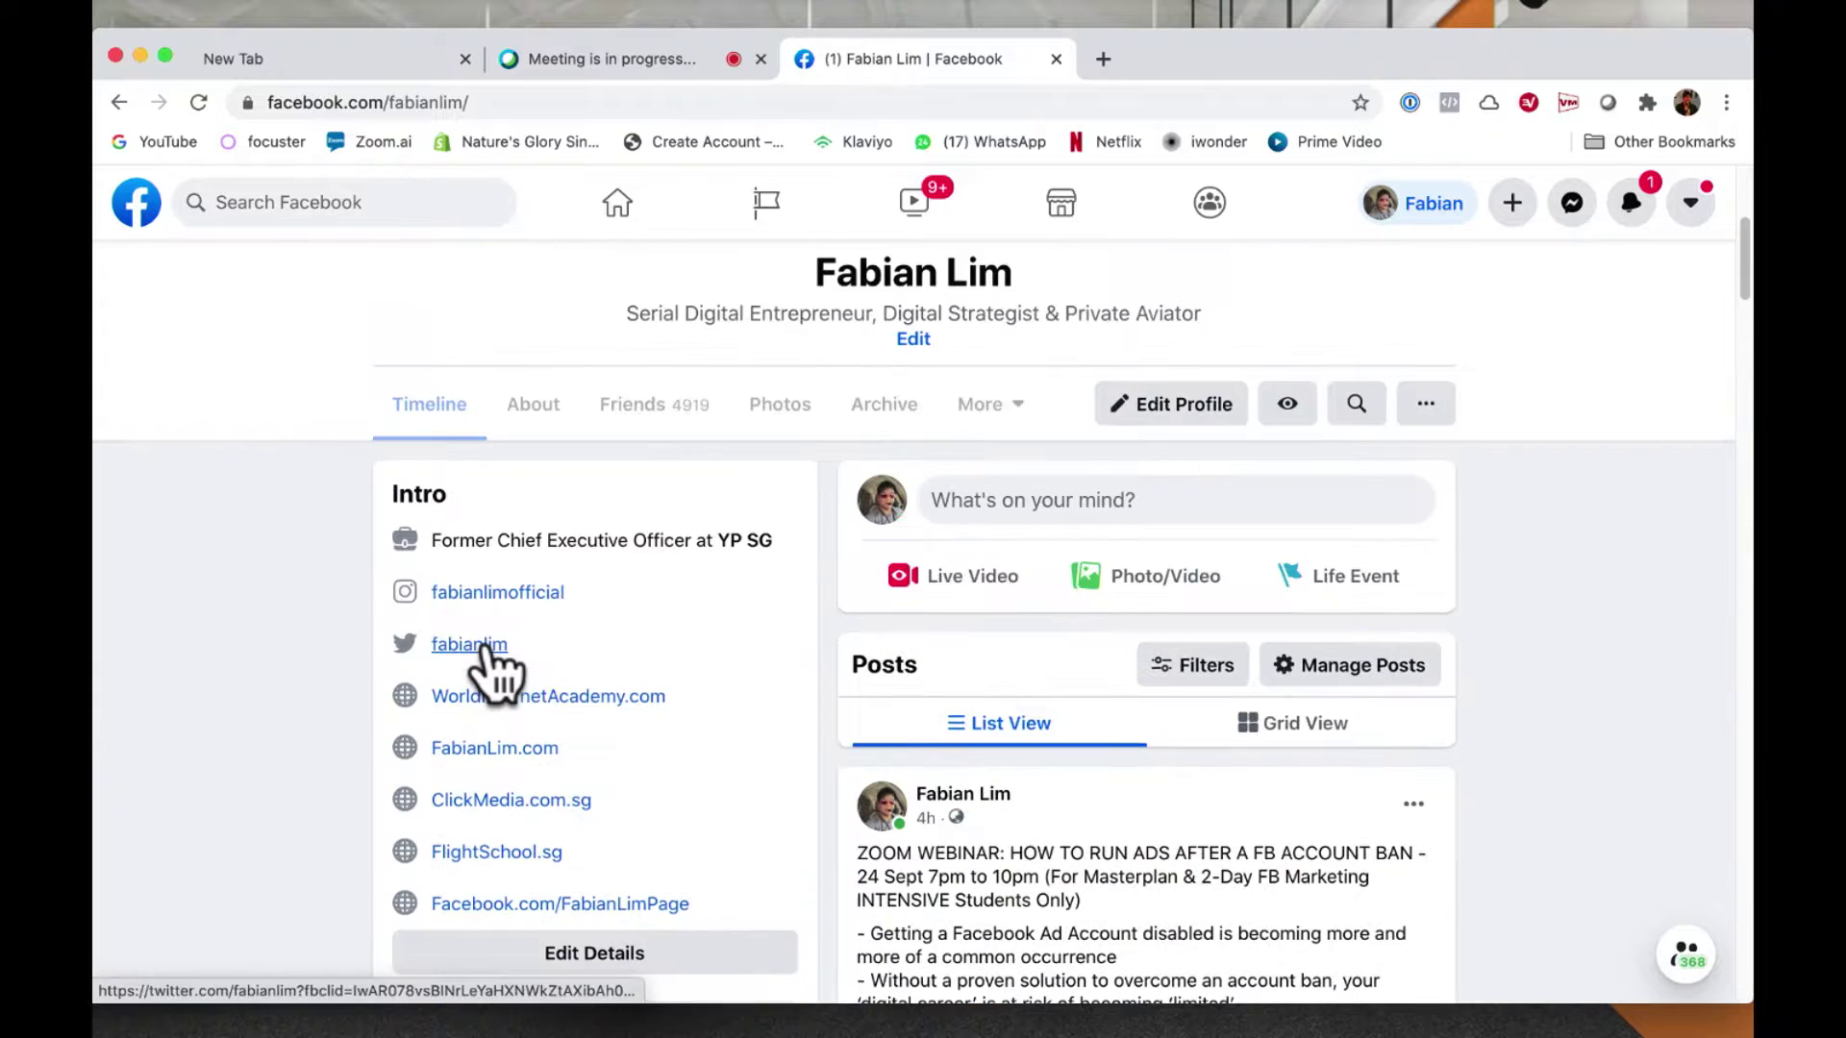
scroll(486, 644, "up", 5)
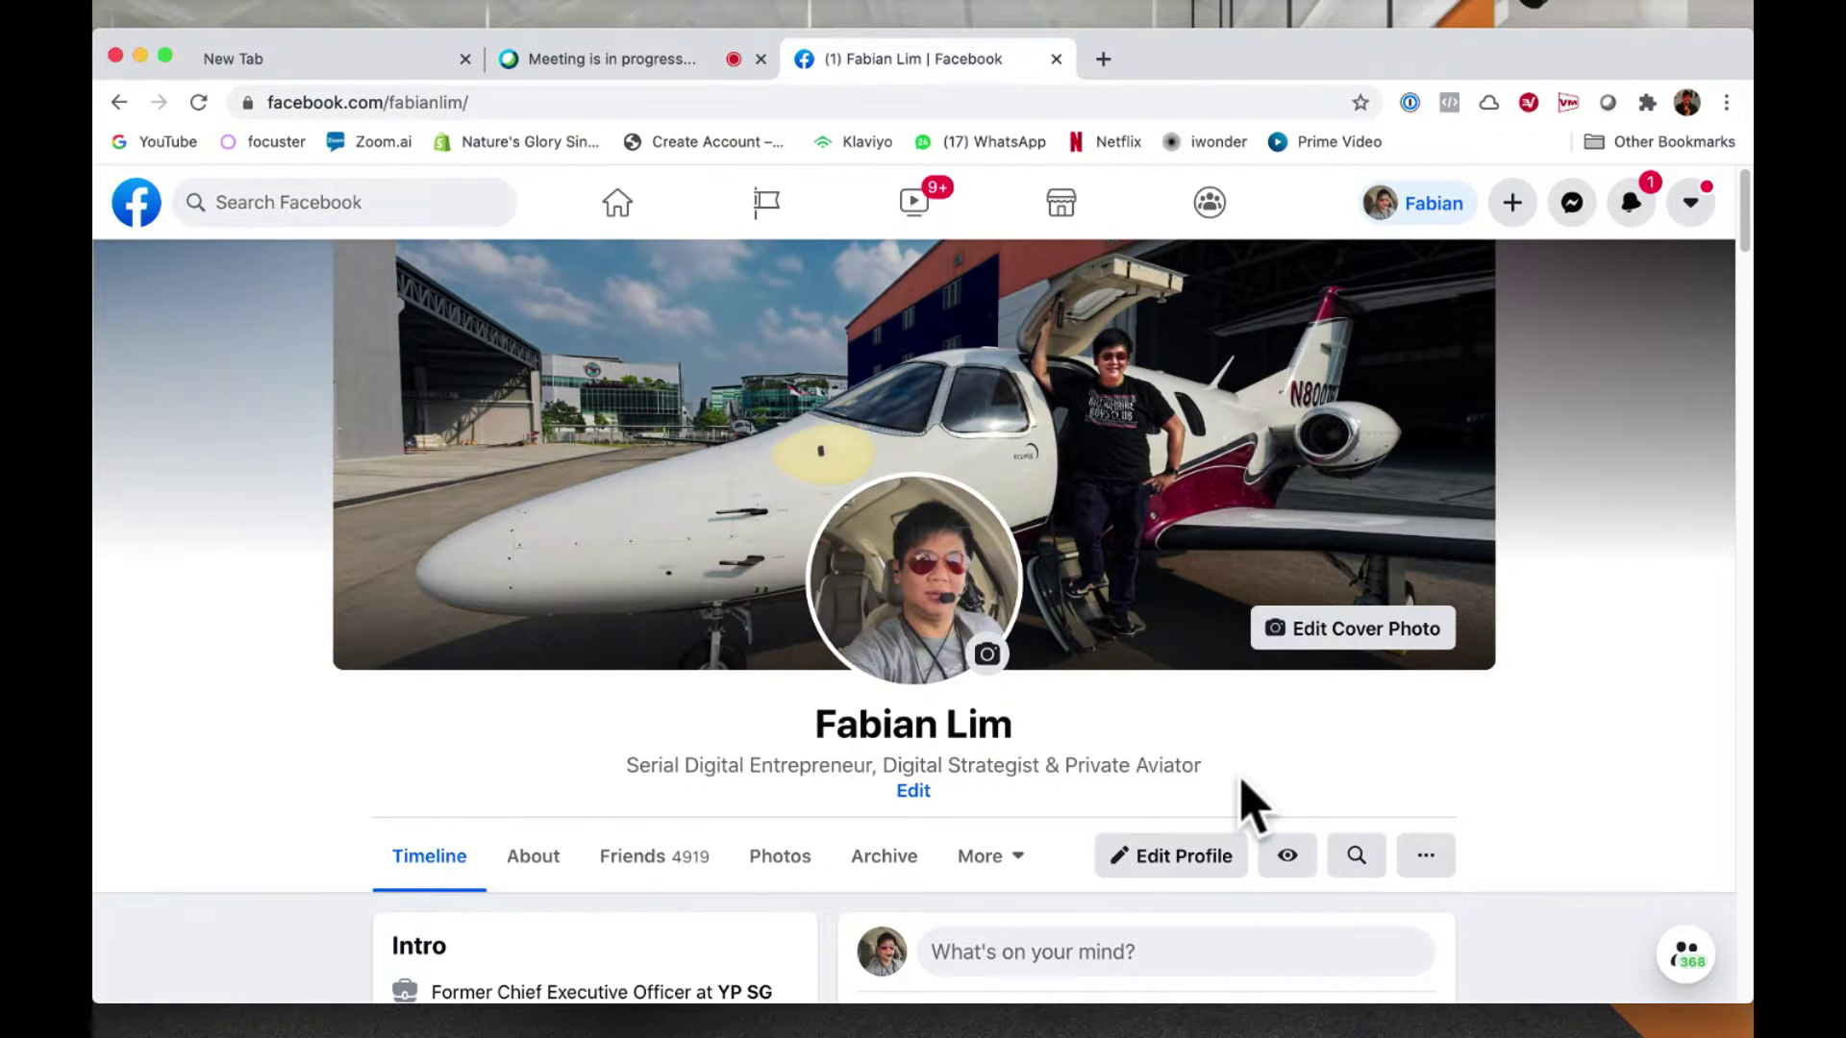
Step: Switch to the Windows 10 VM and shift its window right and down
key("ctrl+Right")
key("ctrl+Right")
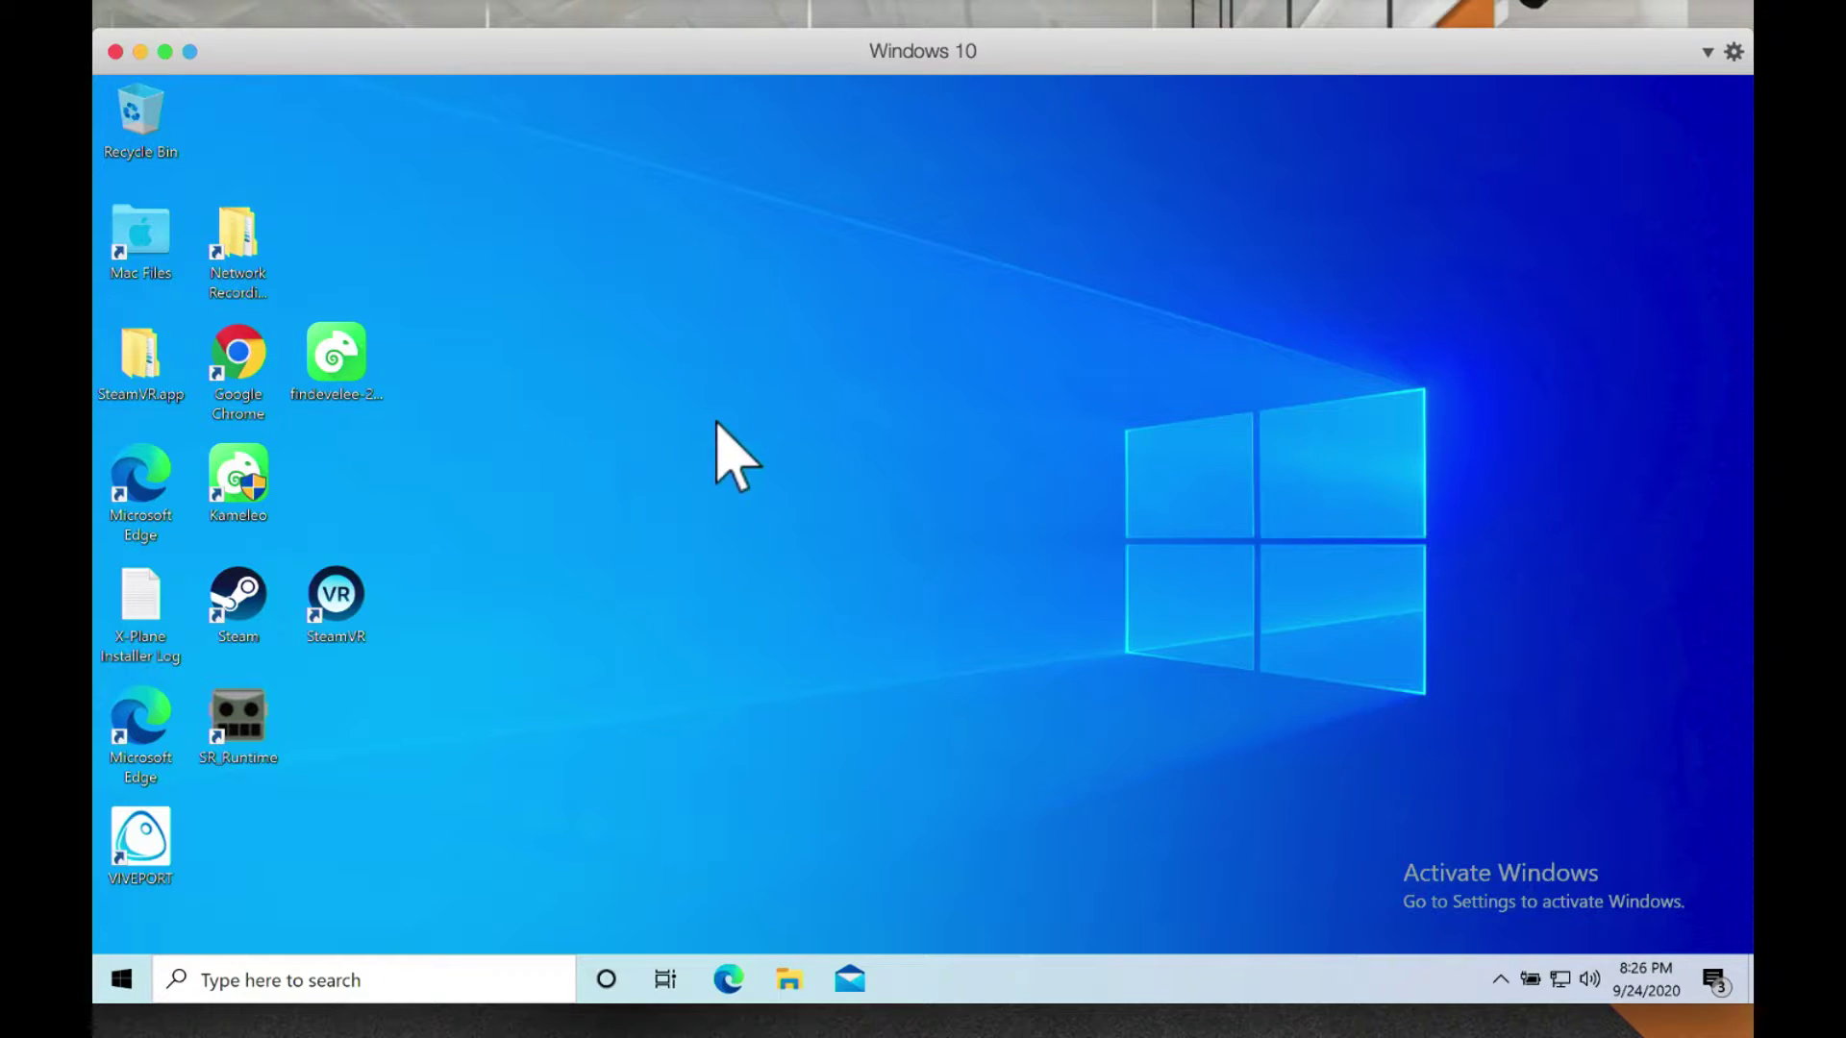
left_click(116, 979)
left_click(118, 981)
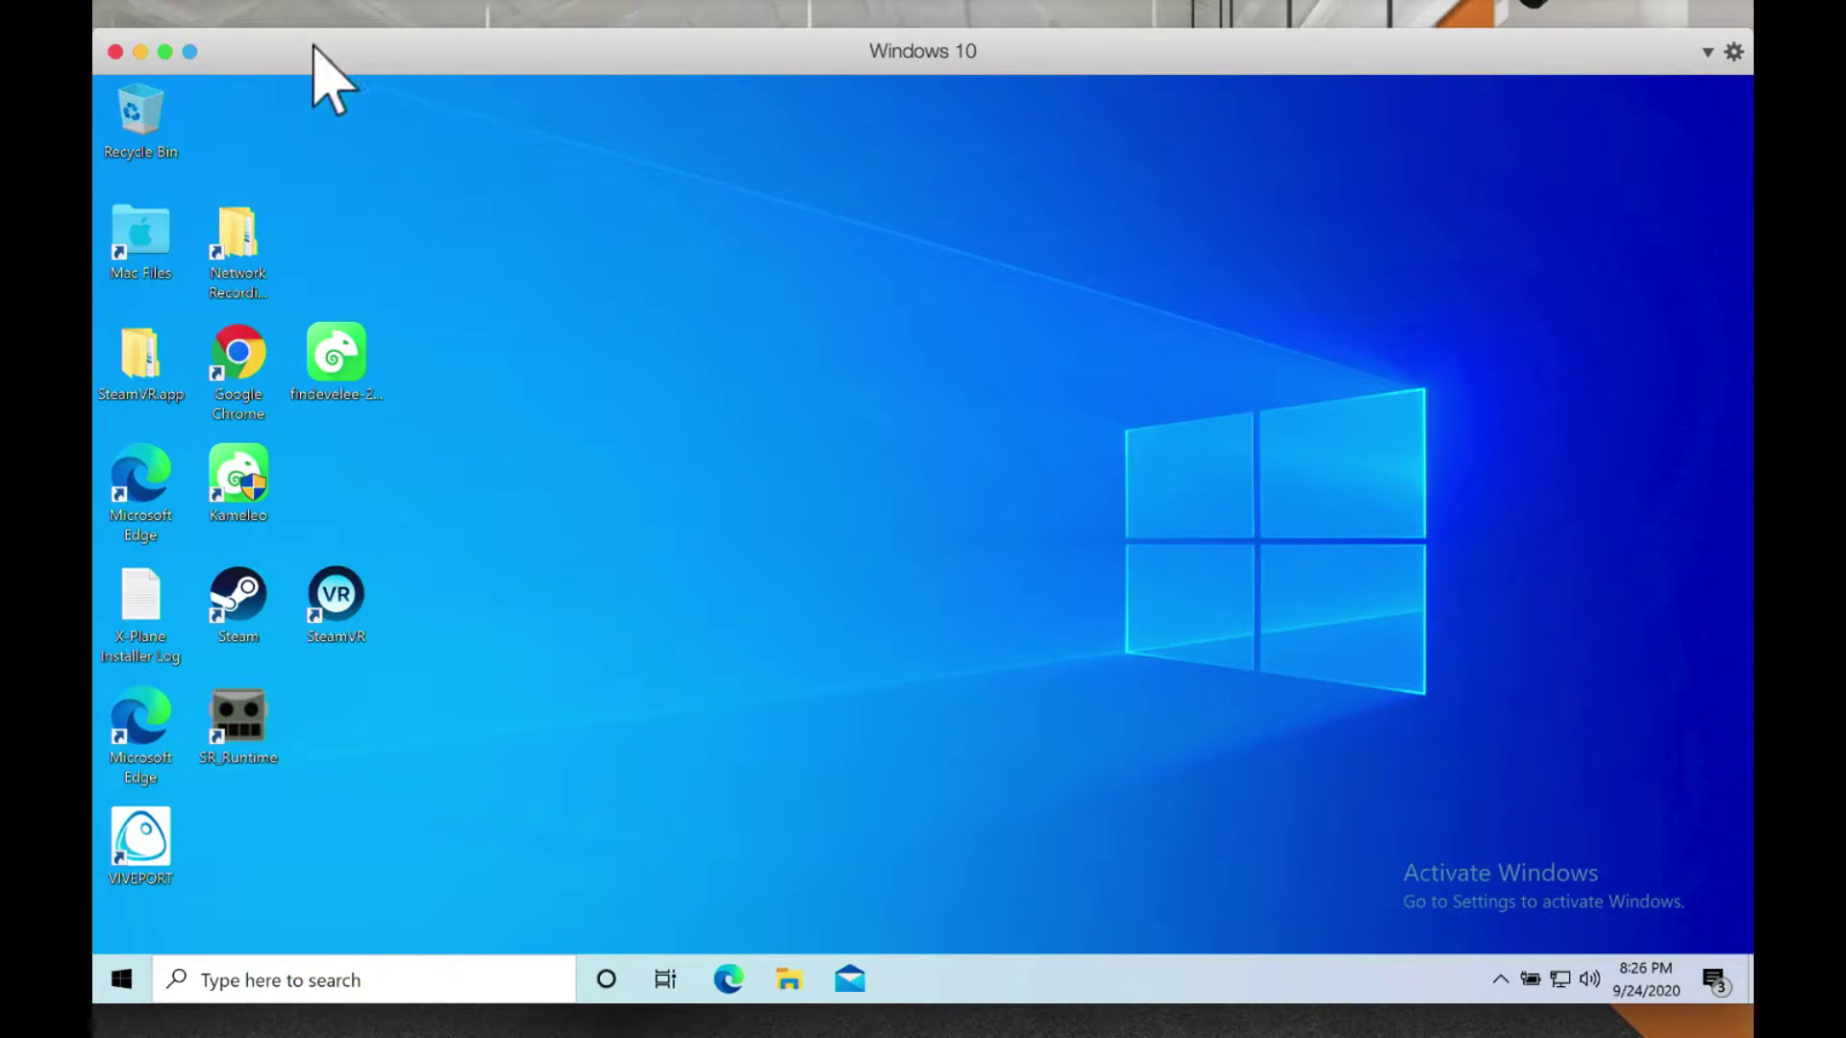
mouse_move(314, 52)
left_mouse_down()
mouse_move(308, 67)
mouse_move(582, 183)
mouse_move(639, 152)
mouse_move(639, 193)
mouse_move(371, 144)
mouse_move(309, 43)
left_mouse_up()
Step: Launch Kameleo from the desktop, approve the User Account Control prompt, and log in
double_click(228, 471)
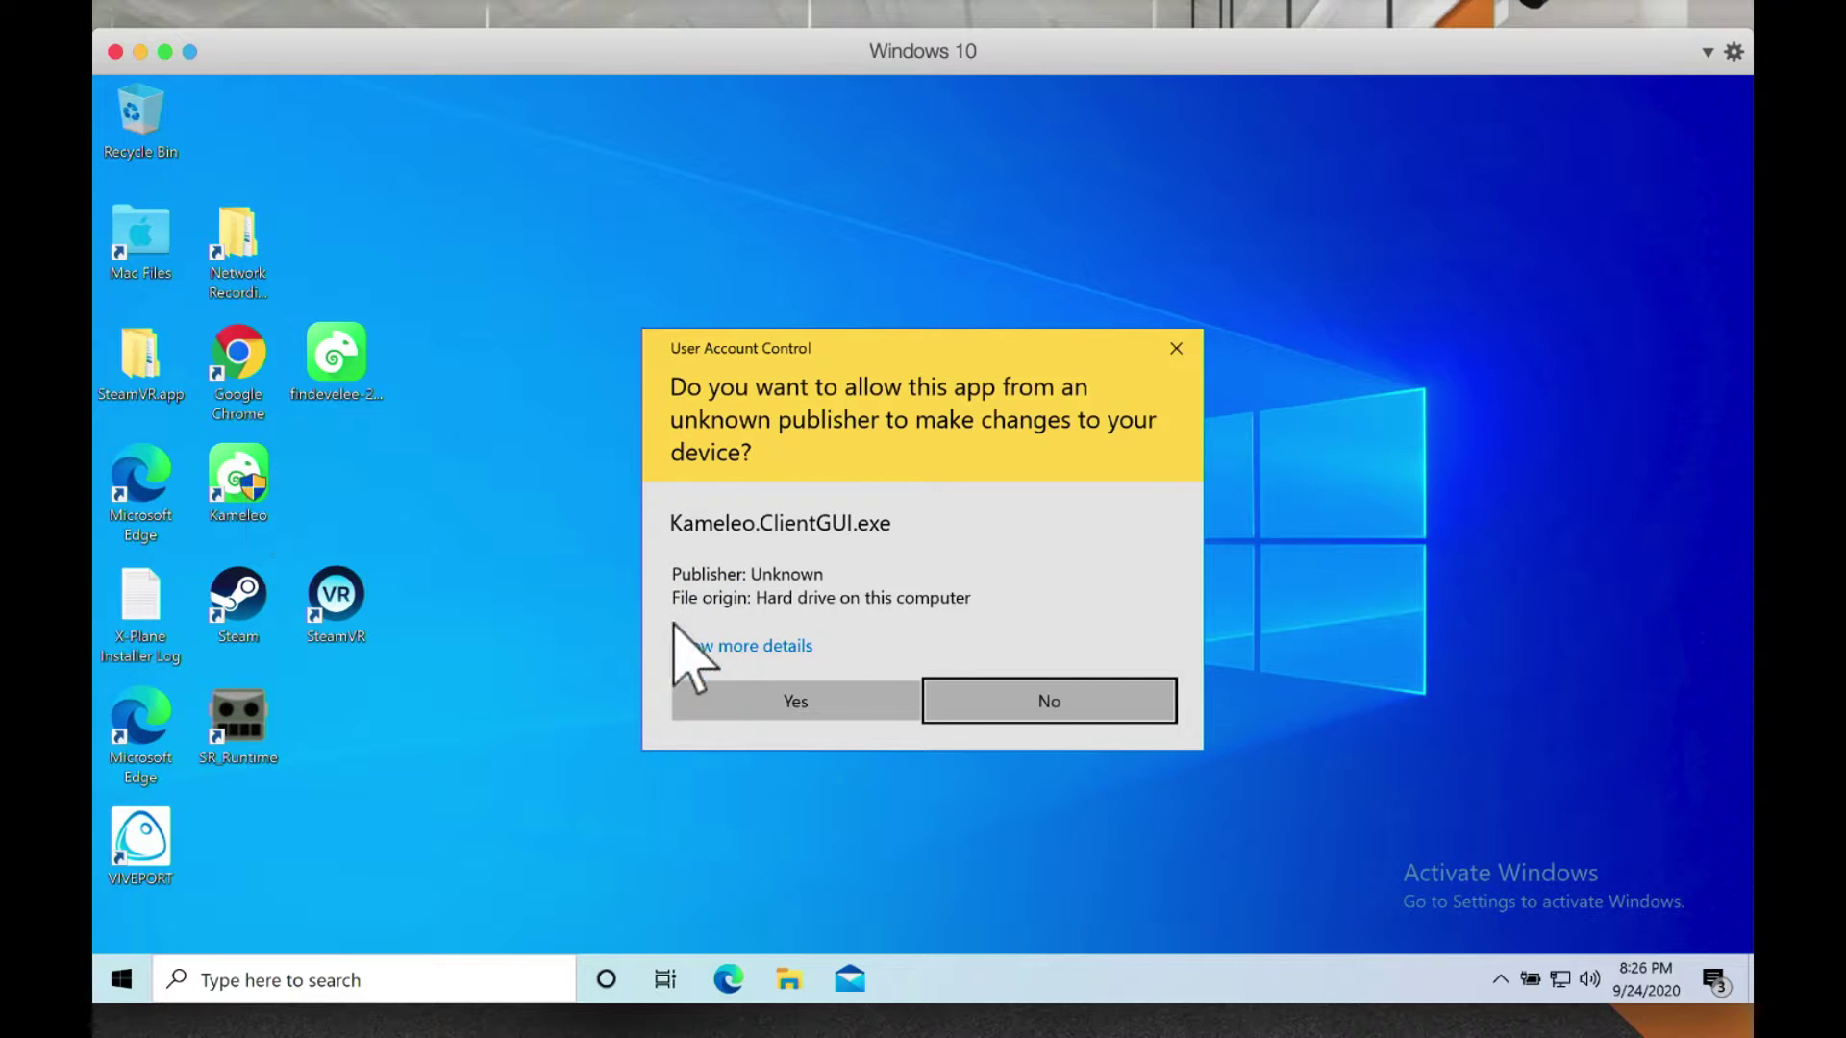
left_click(837, 696)
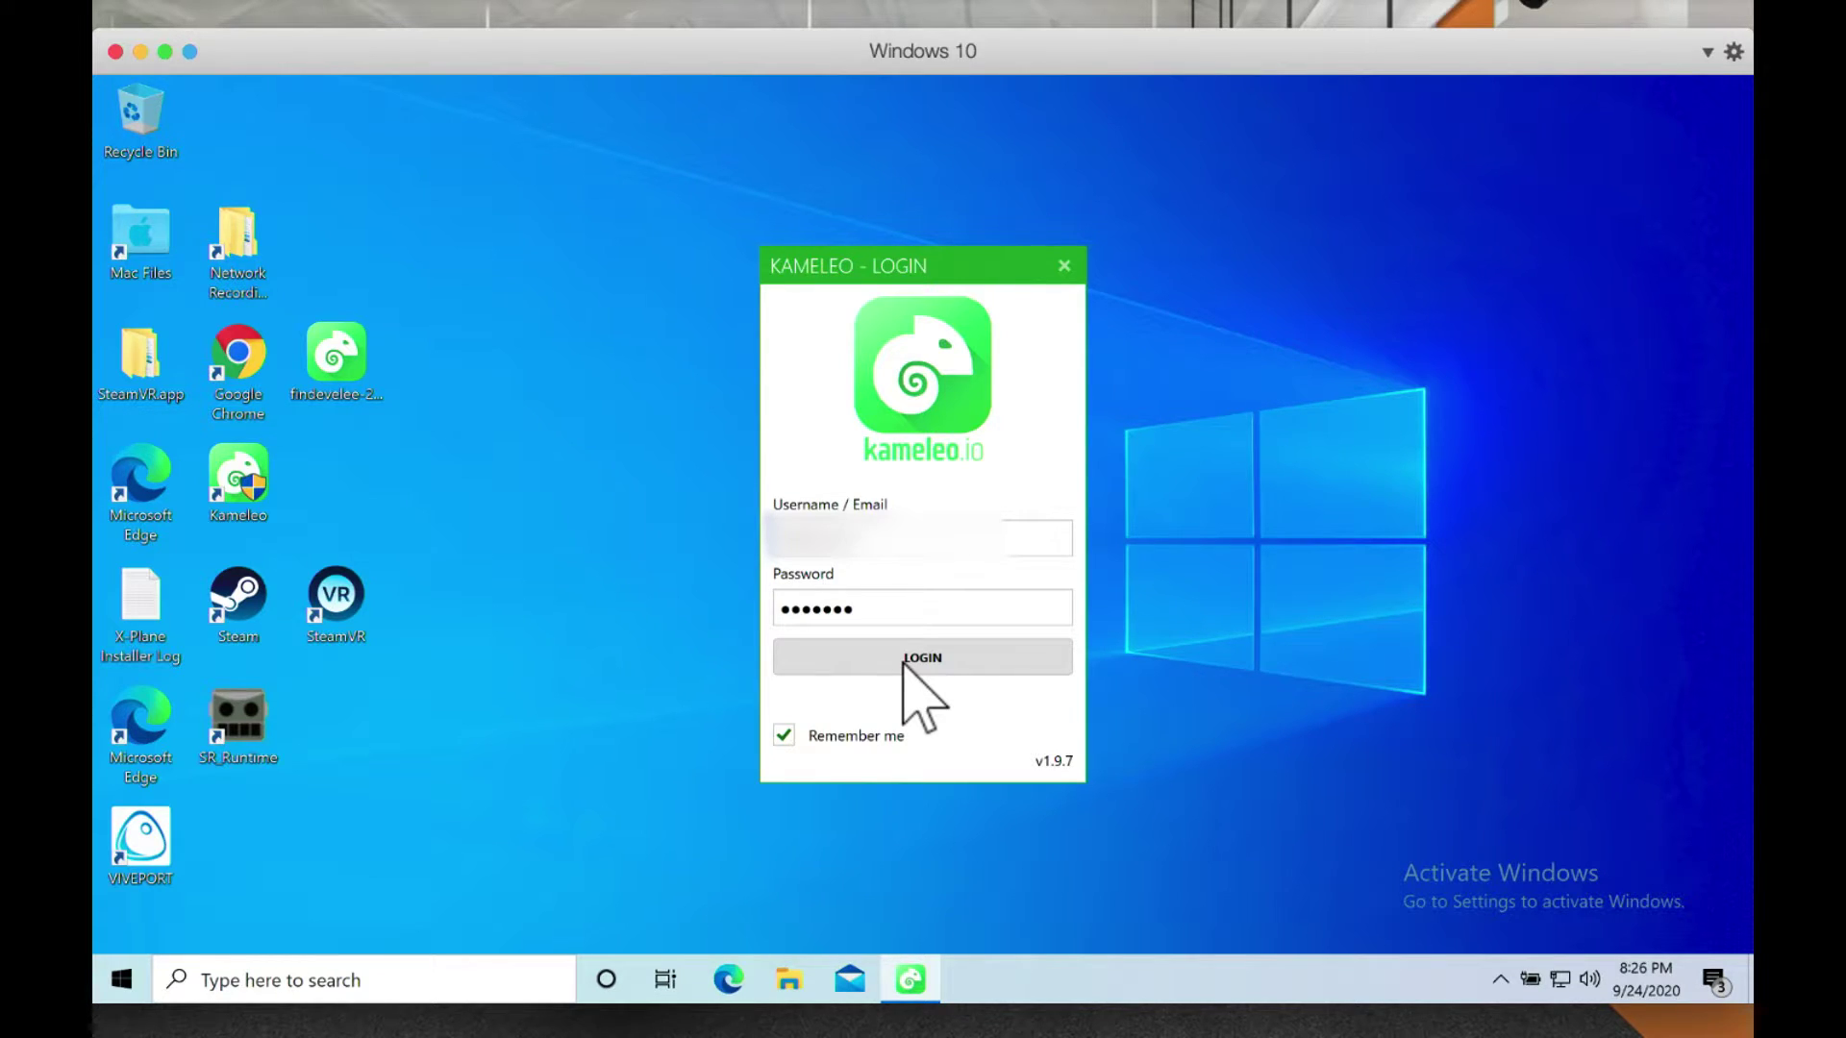
left_click(902, 662)
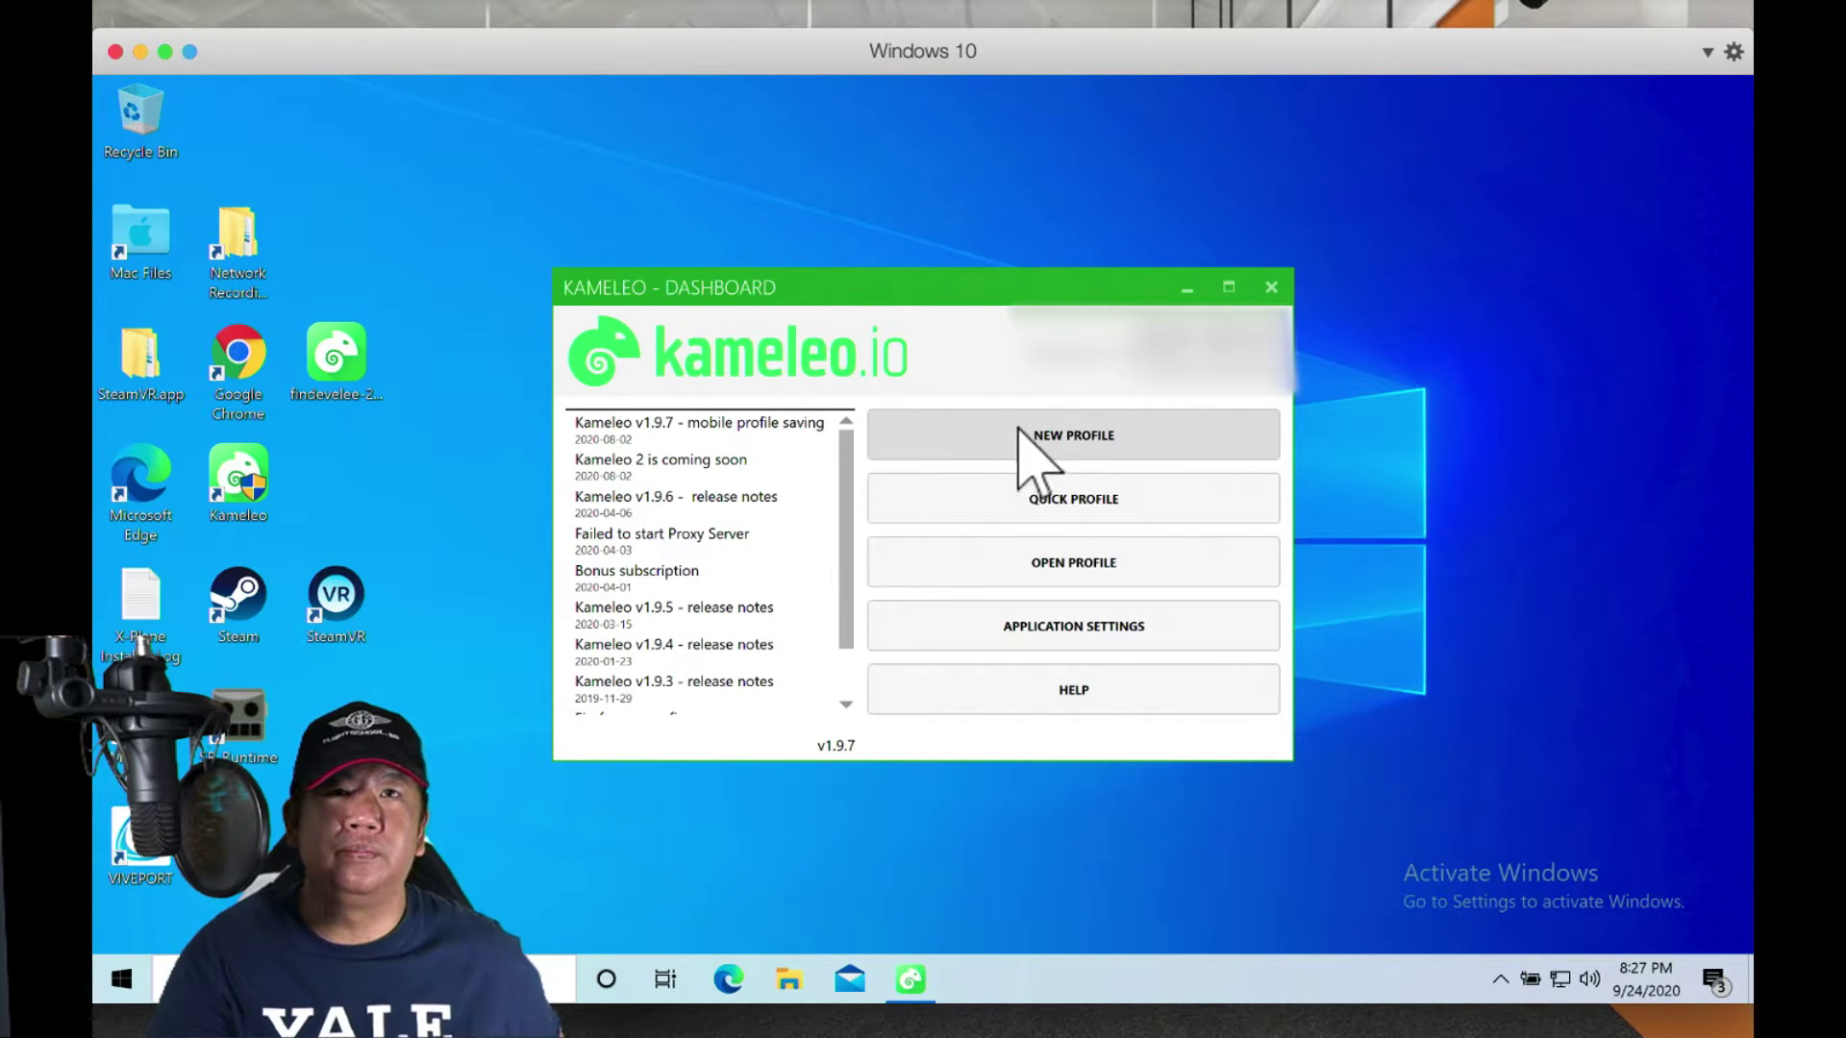
Step: Start a new profile and set its Device Type to Desktop
left_click(1016, 434)
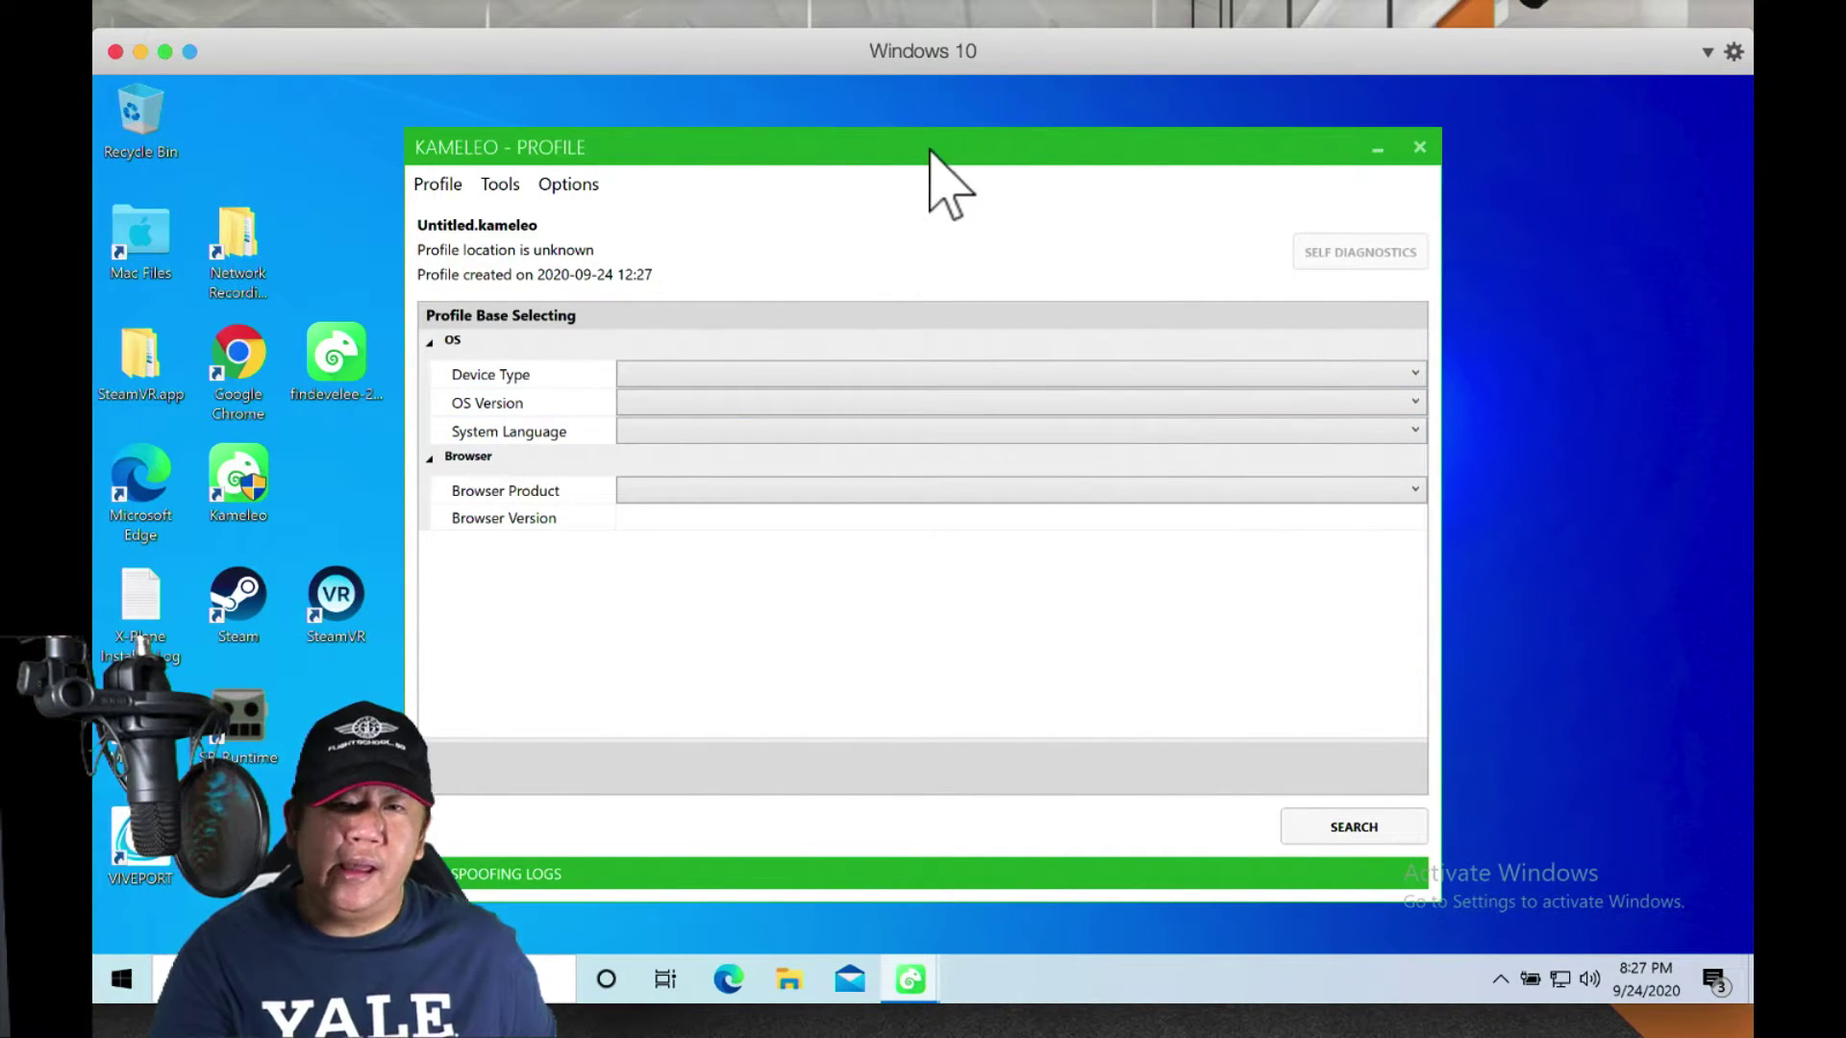
left_click_drag(928, 149, 980, 134)
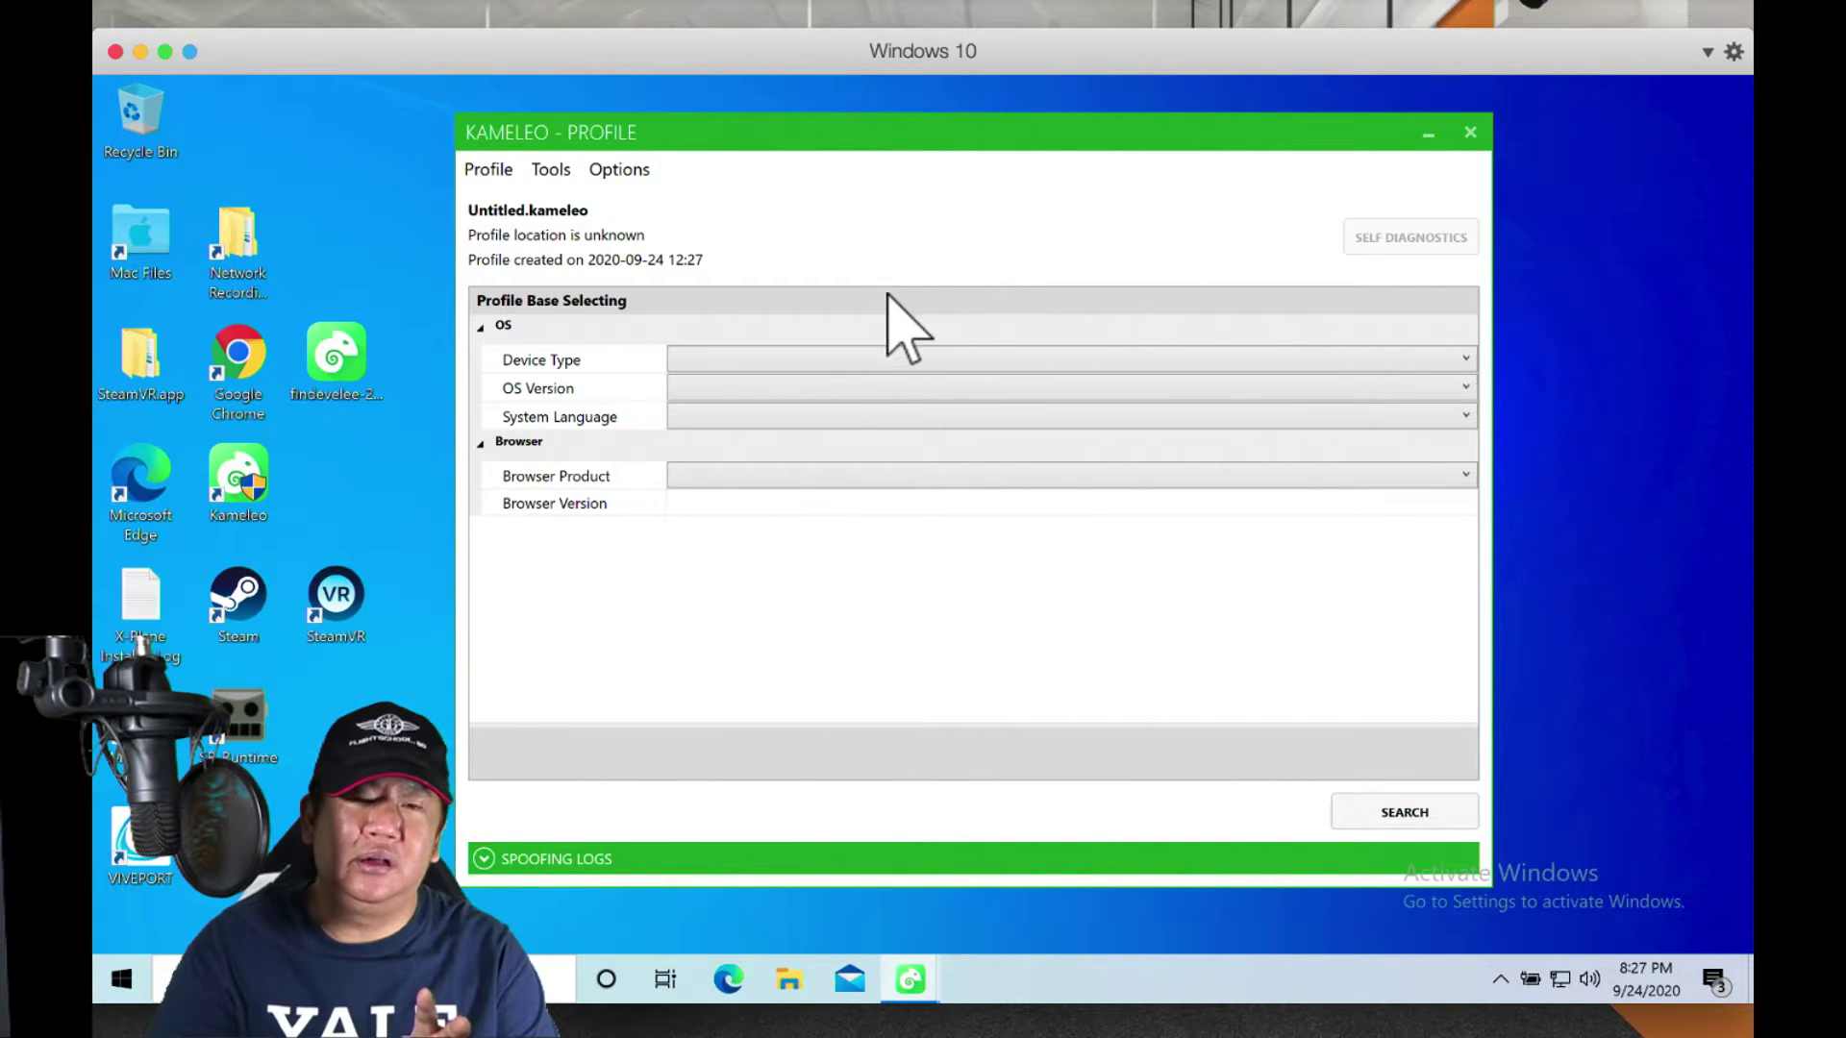
left_click(840, 358)
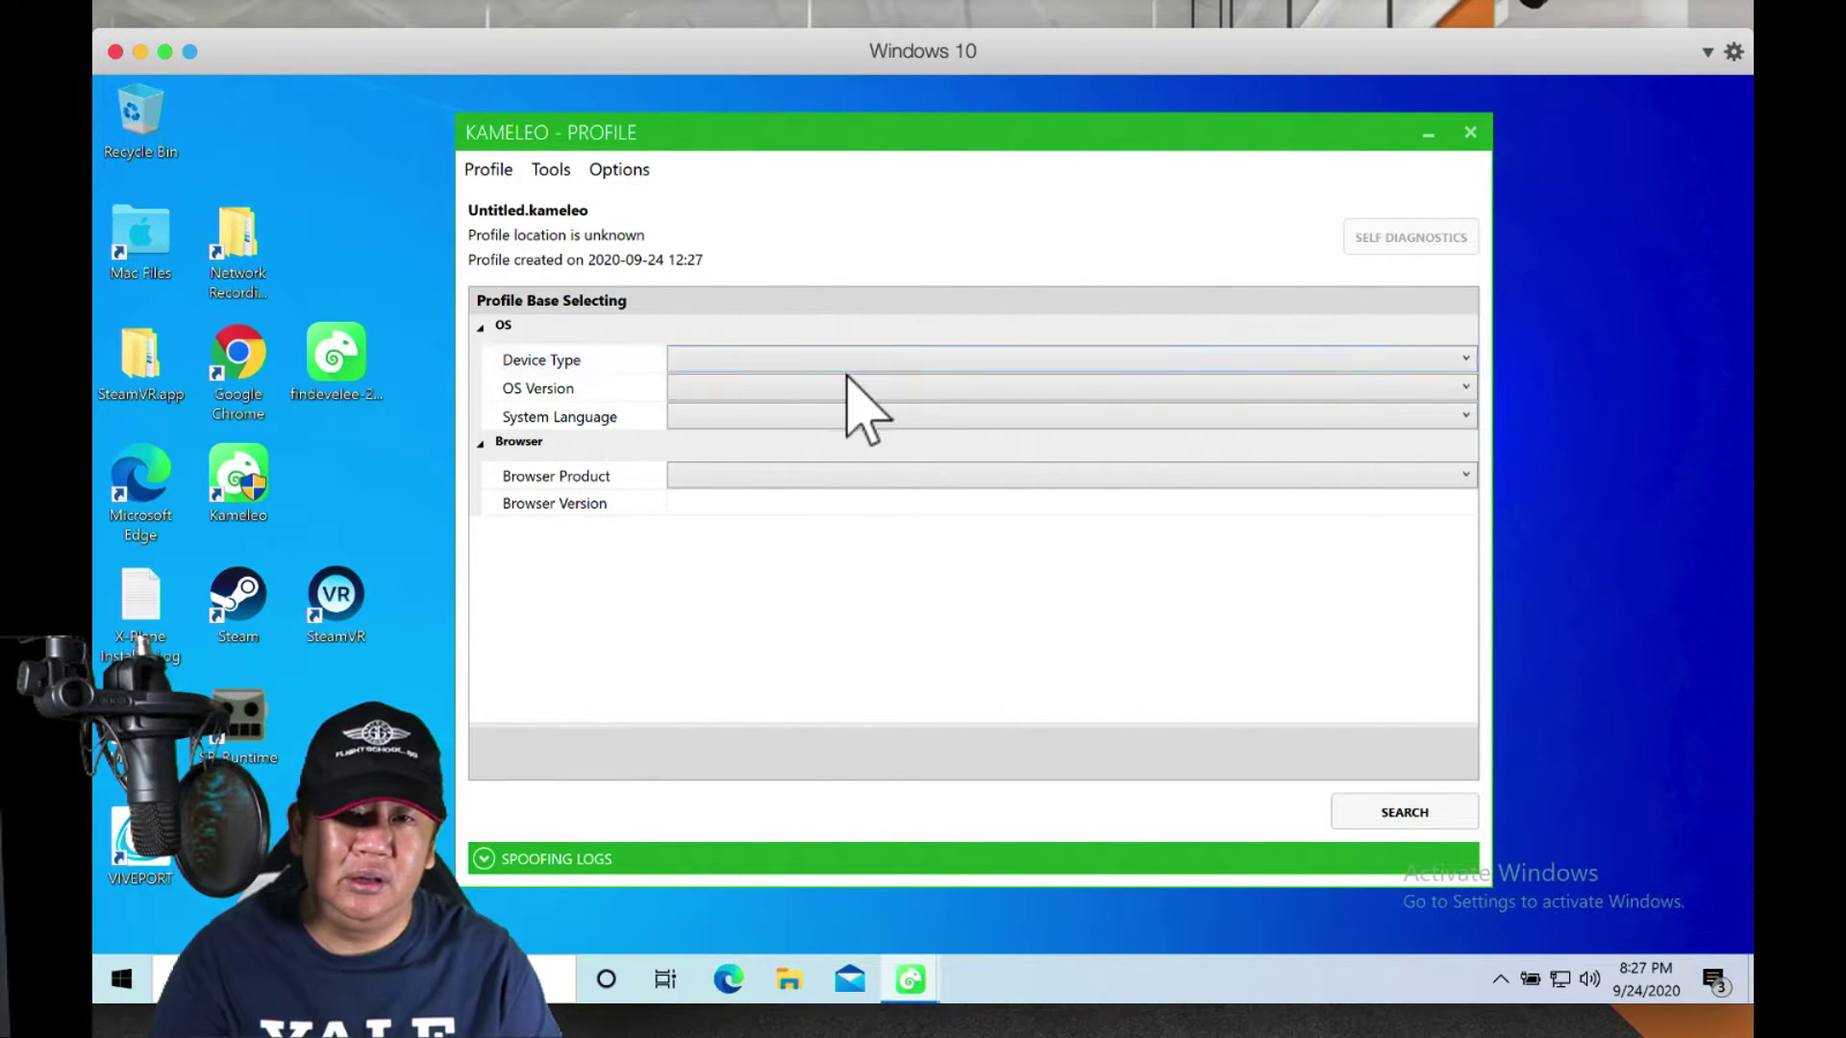
left_click(925, 348)
left_click(926, 353)
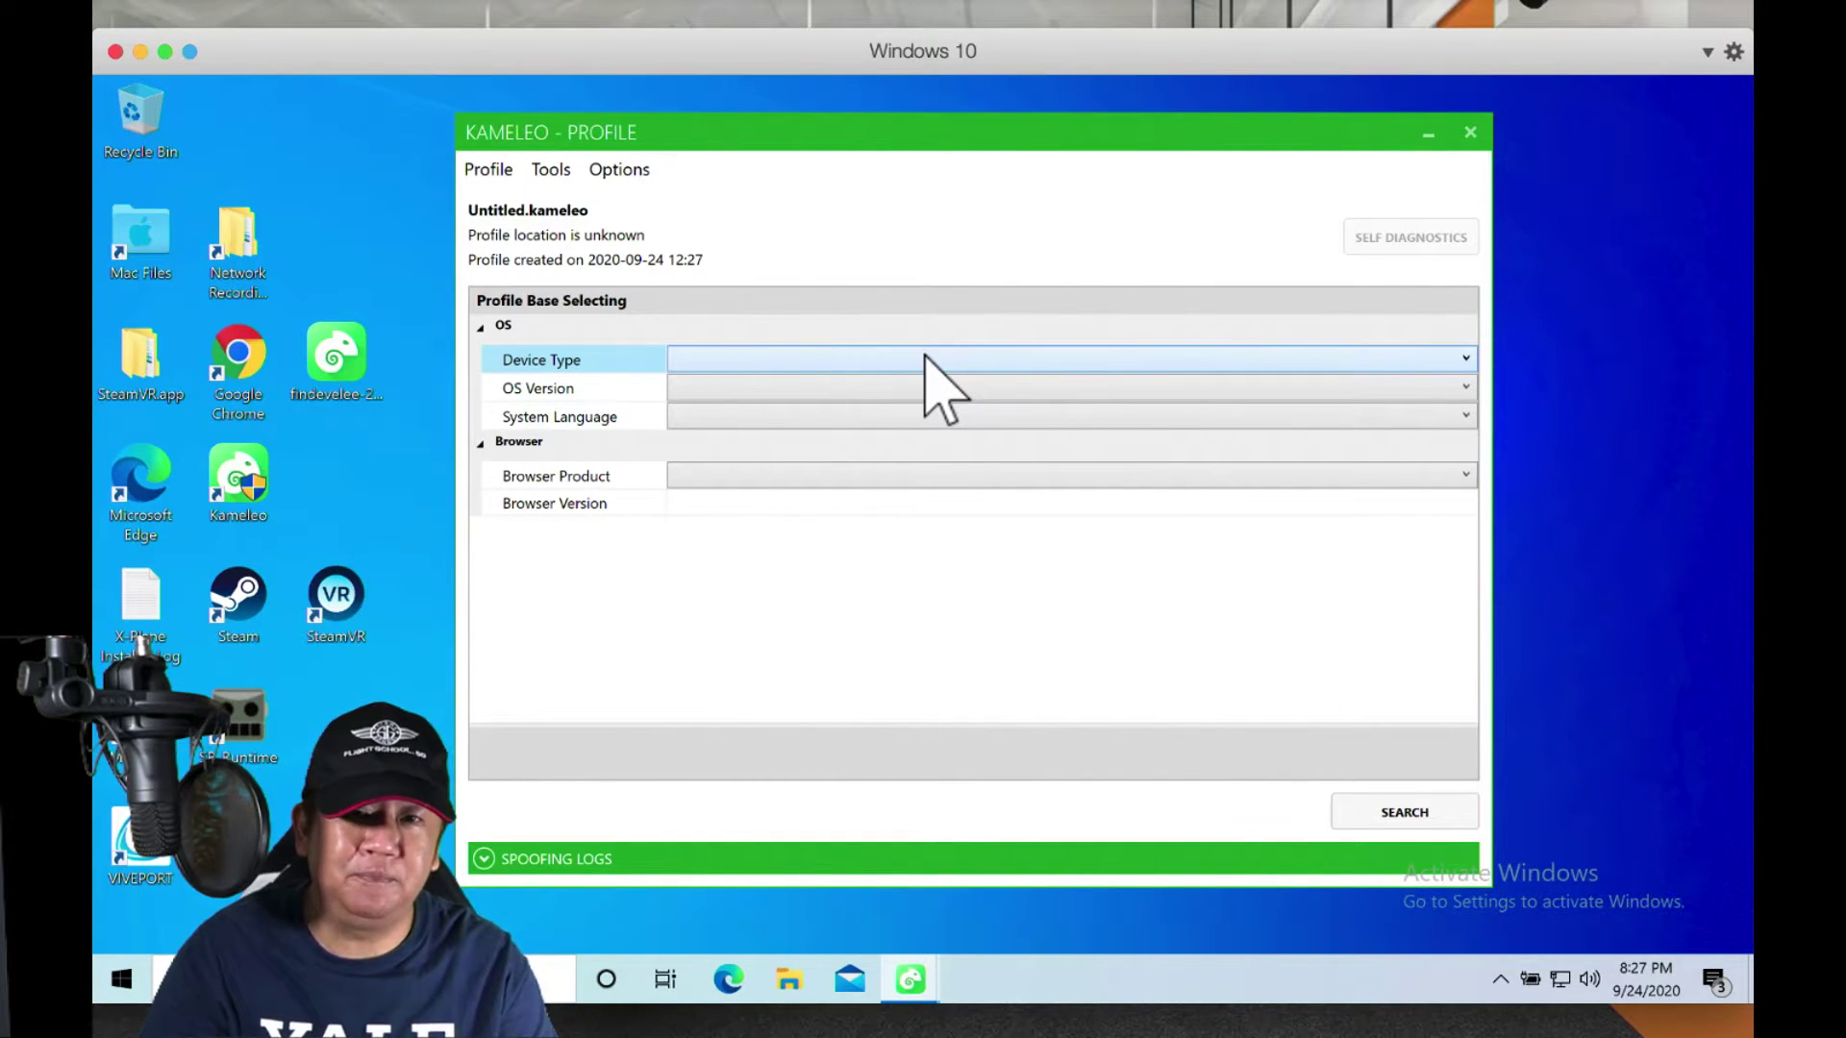
left_click(870, 358)
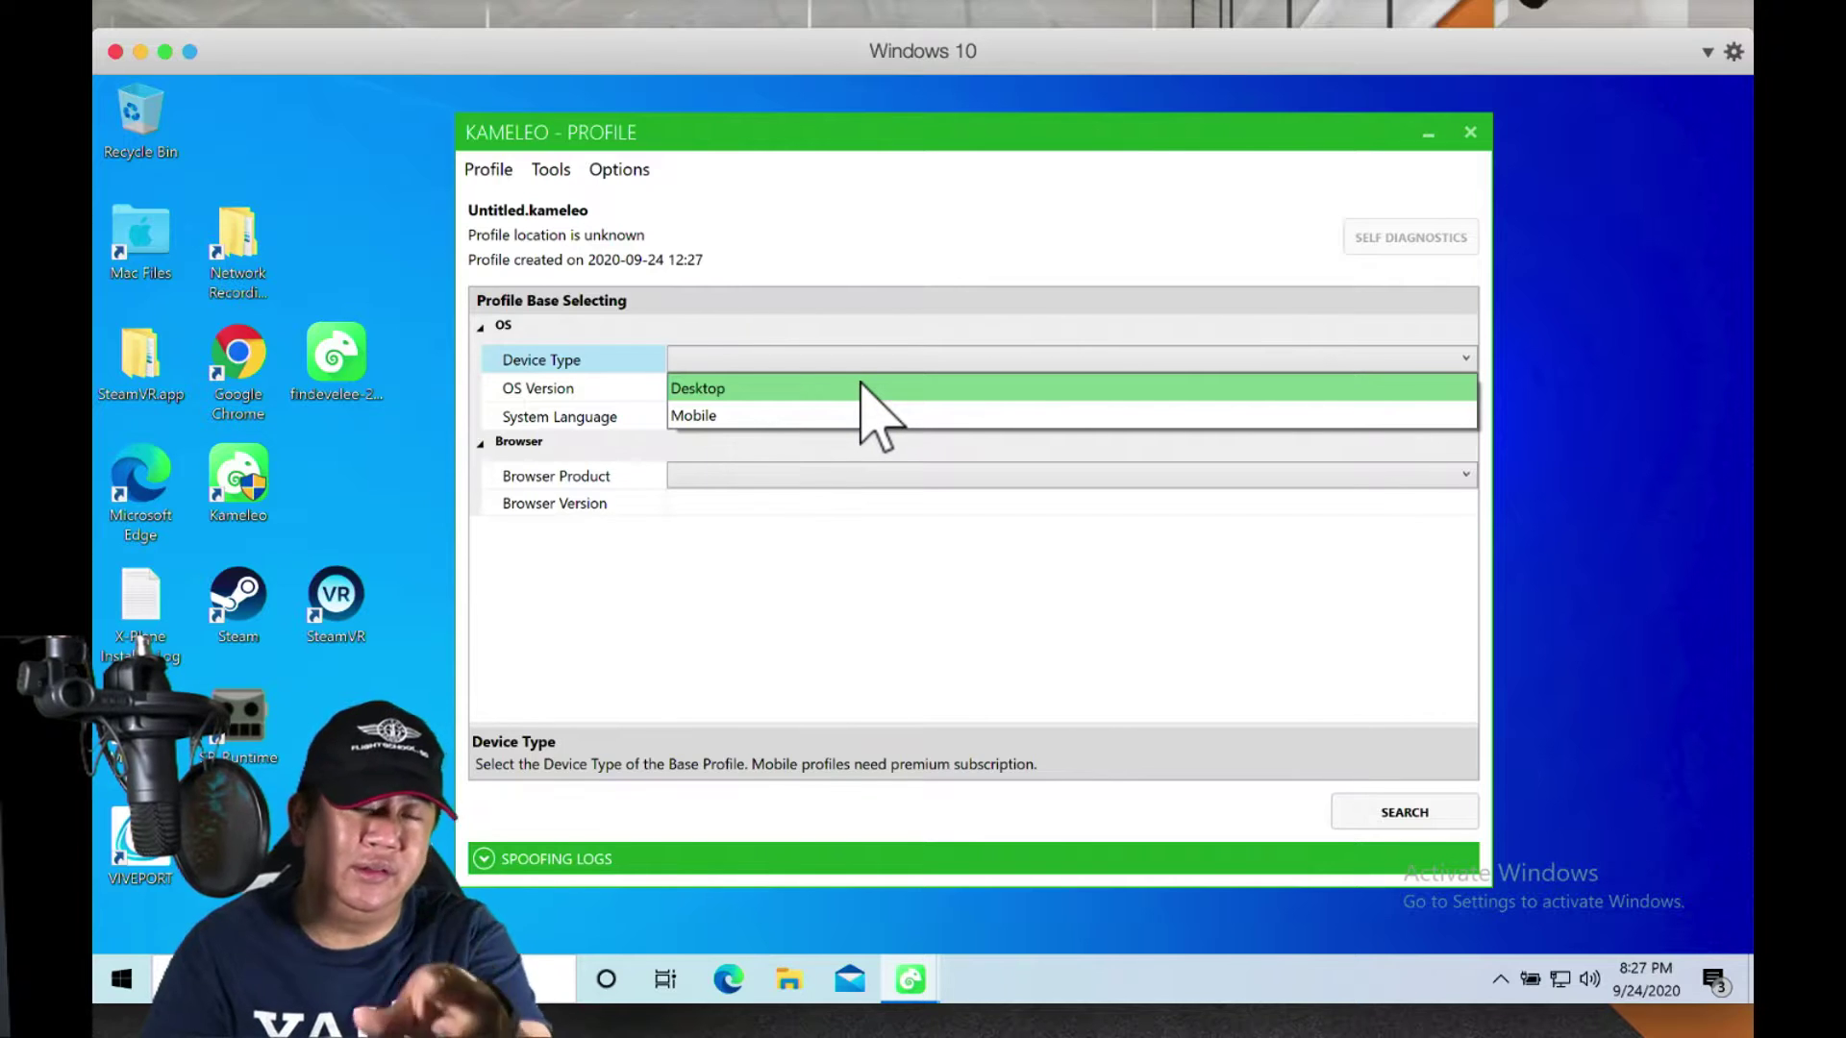
left_click(863, 388)
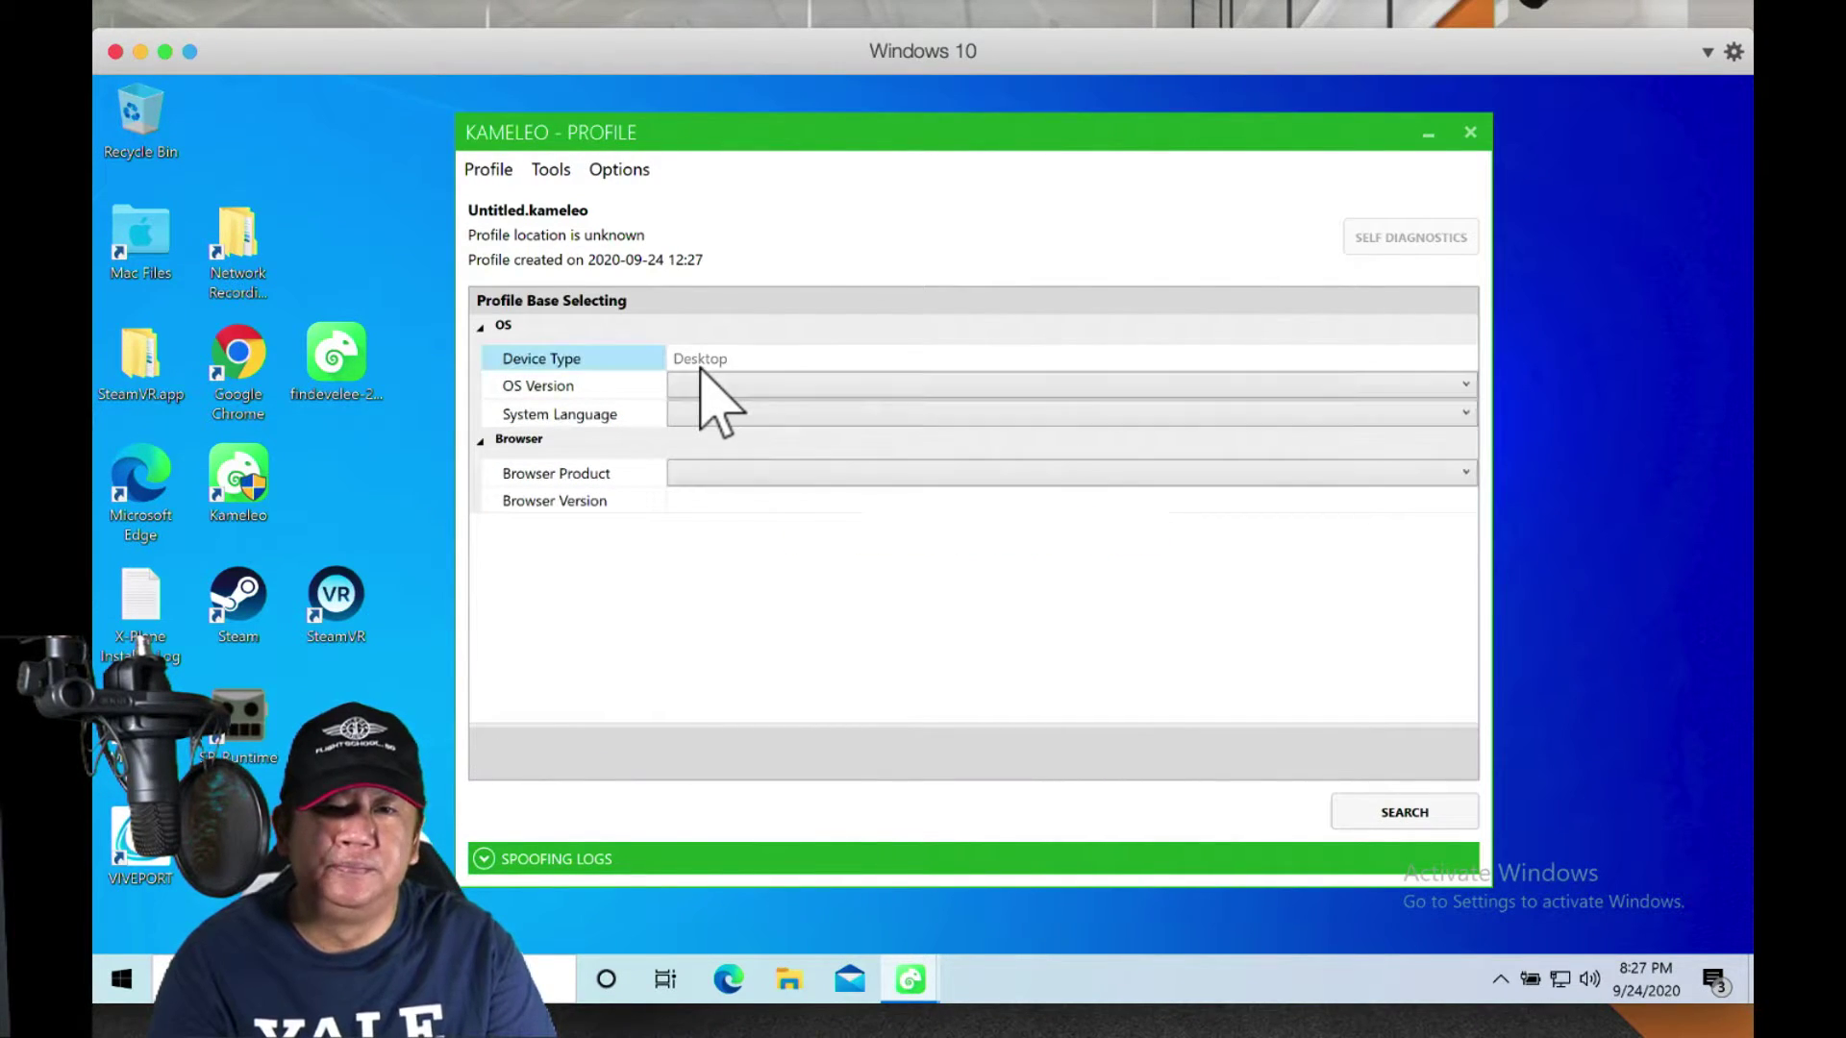
Step: Set the profile's OS version to Windows 10
left_click(868, 385)
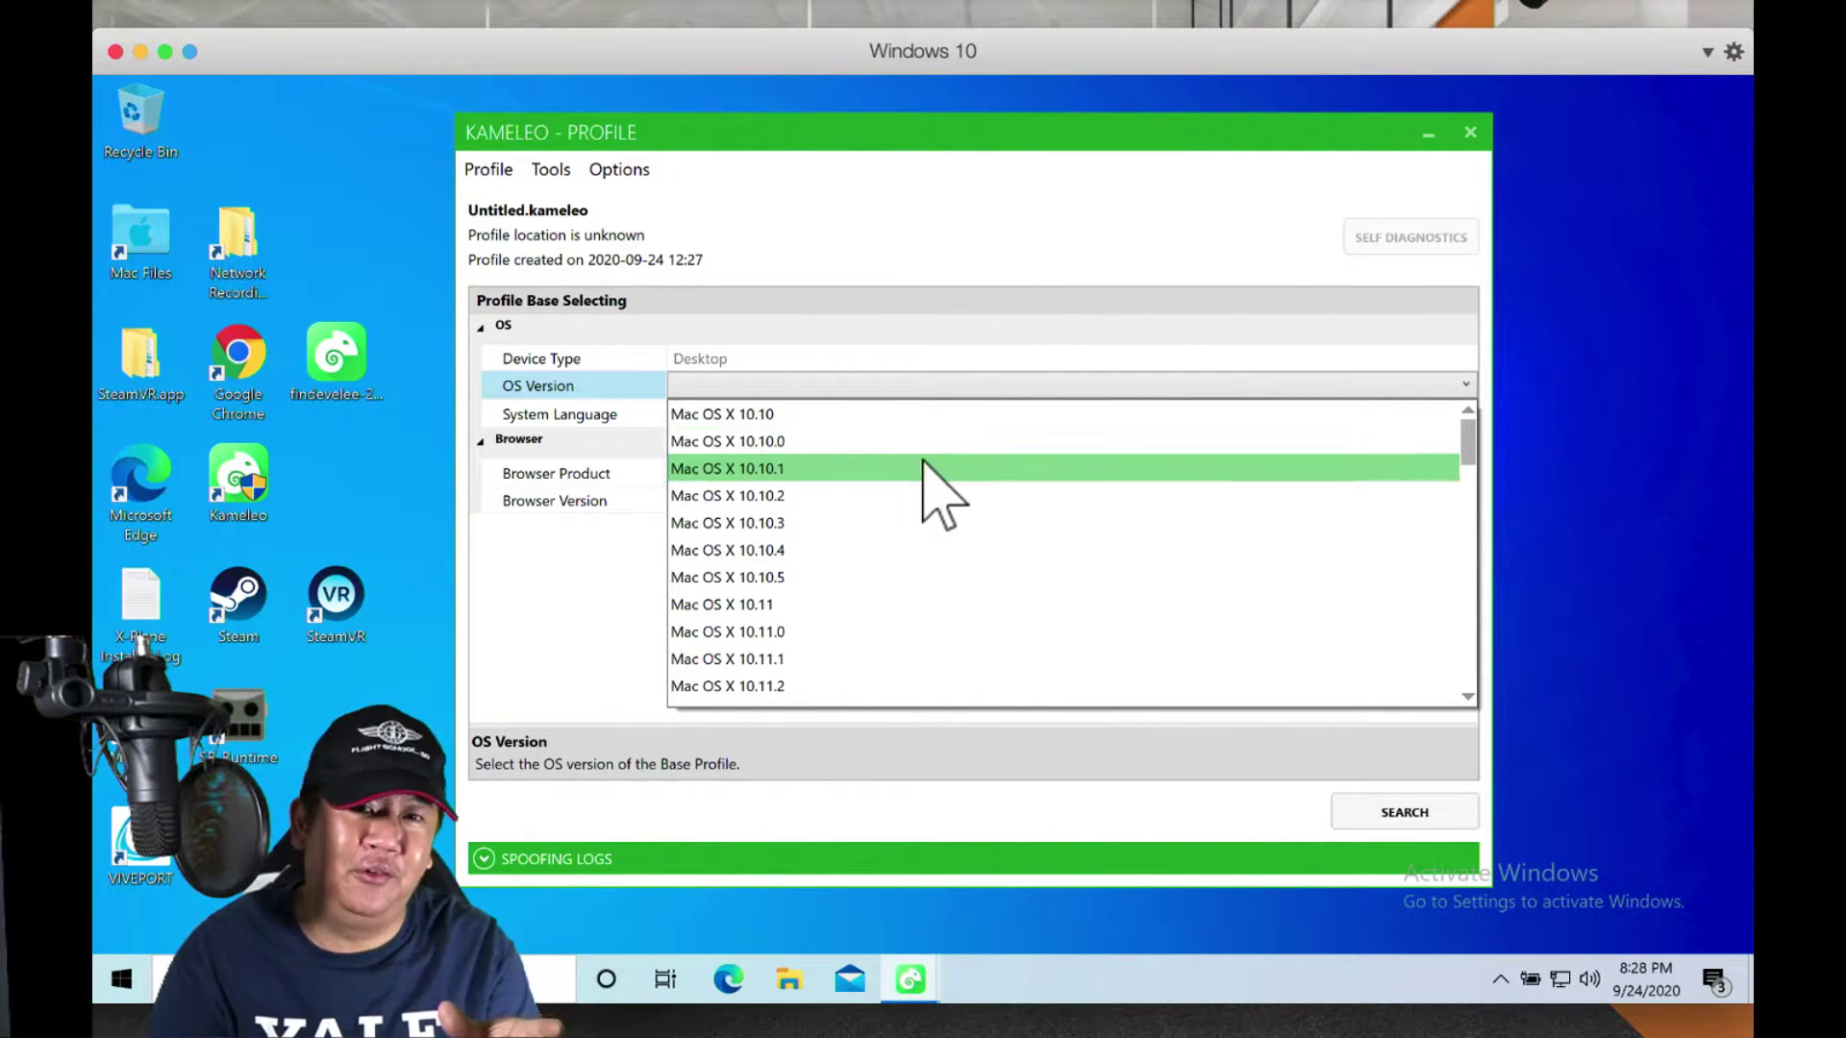
scroll(950, 485, "down", 3)
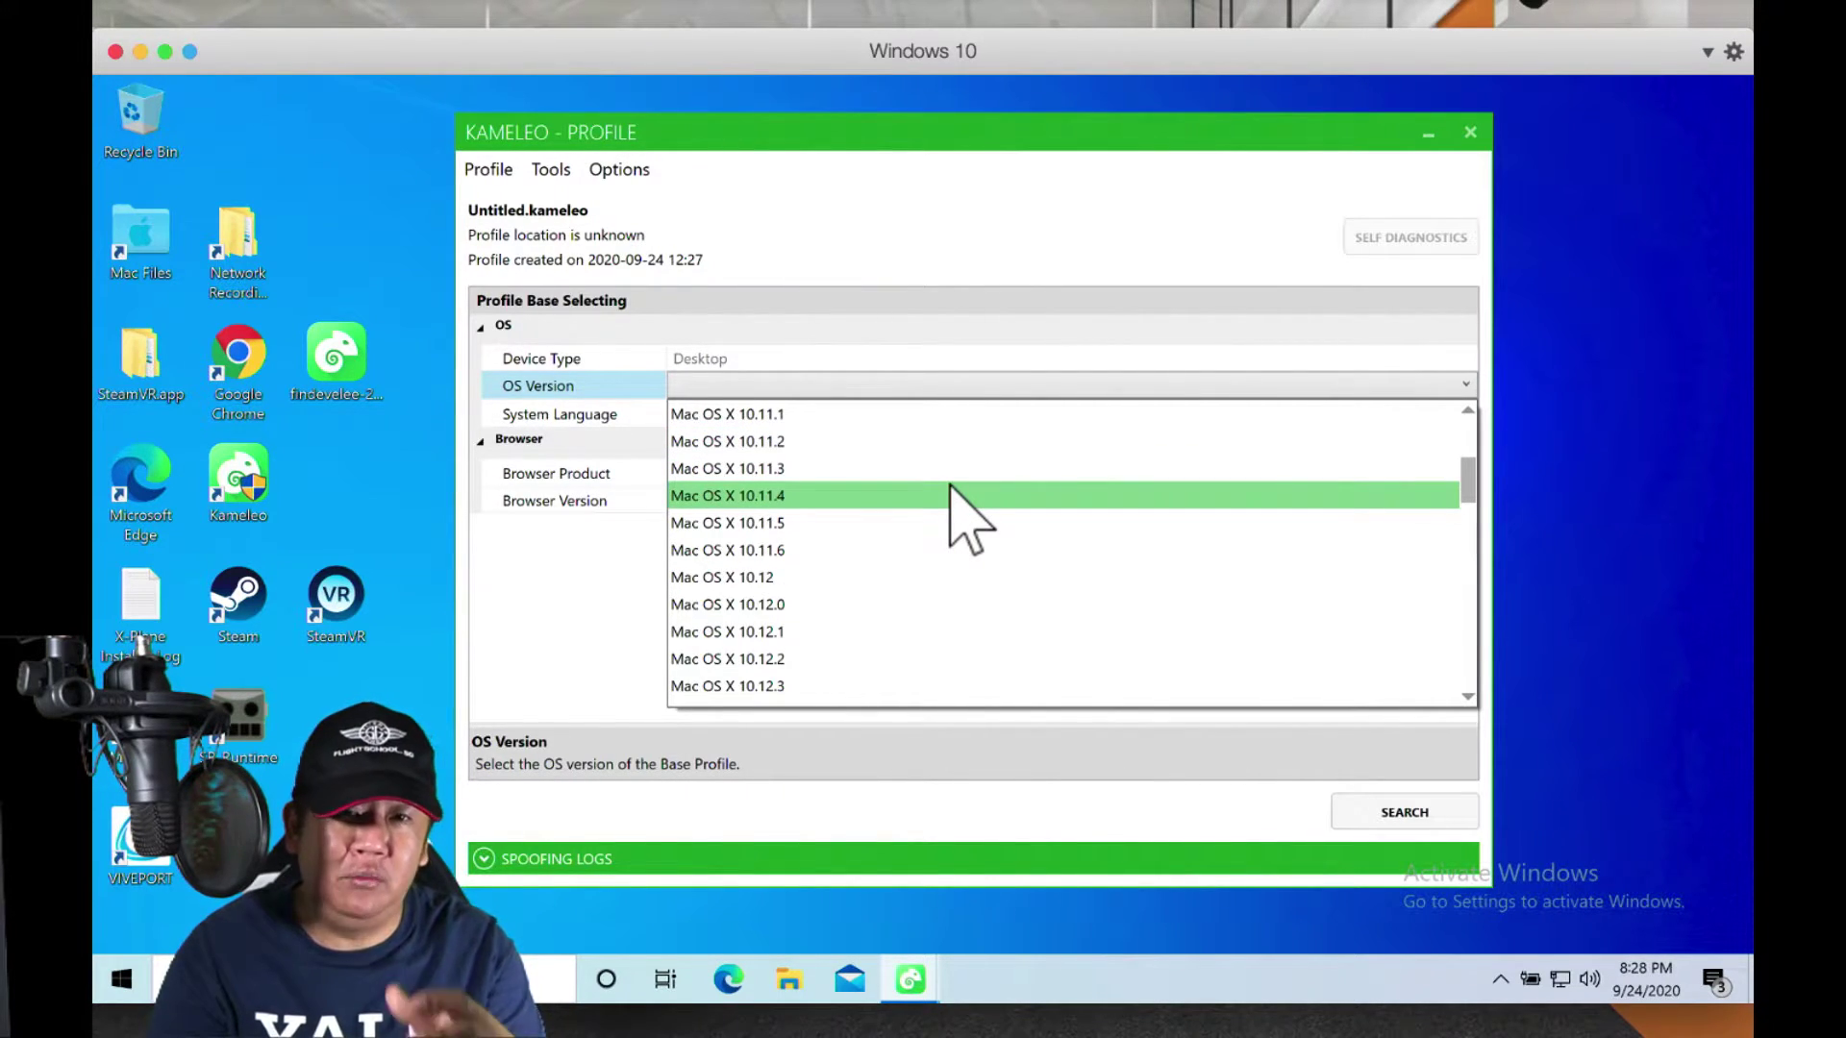
scroll(949, 485, "down", 8)
scroll(952, 509, "down", 5)
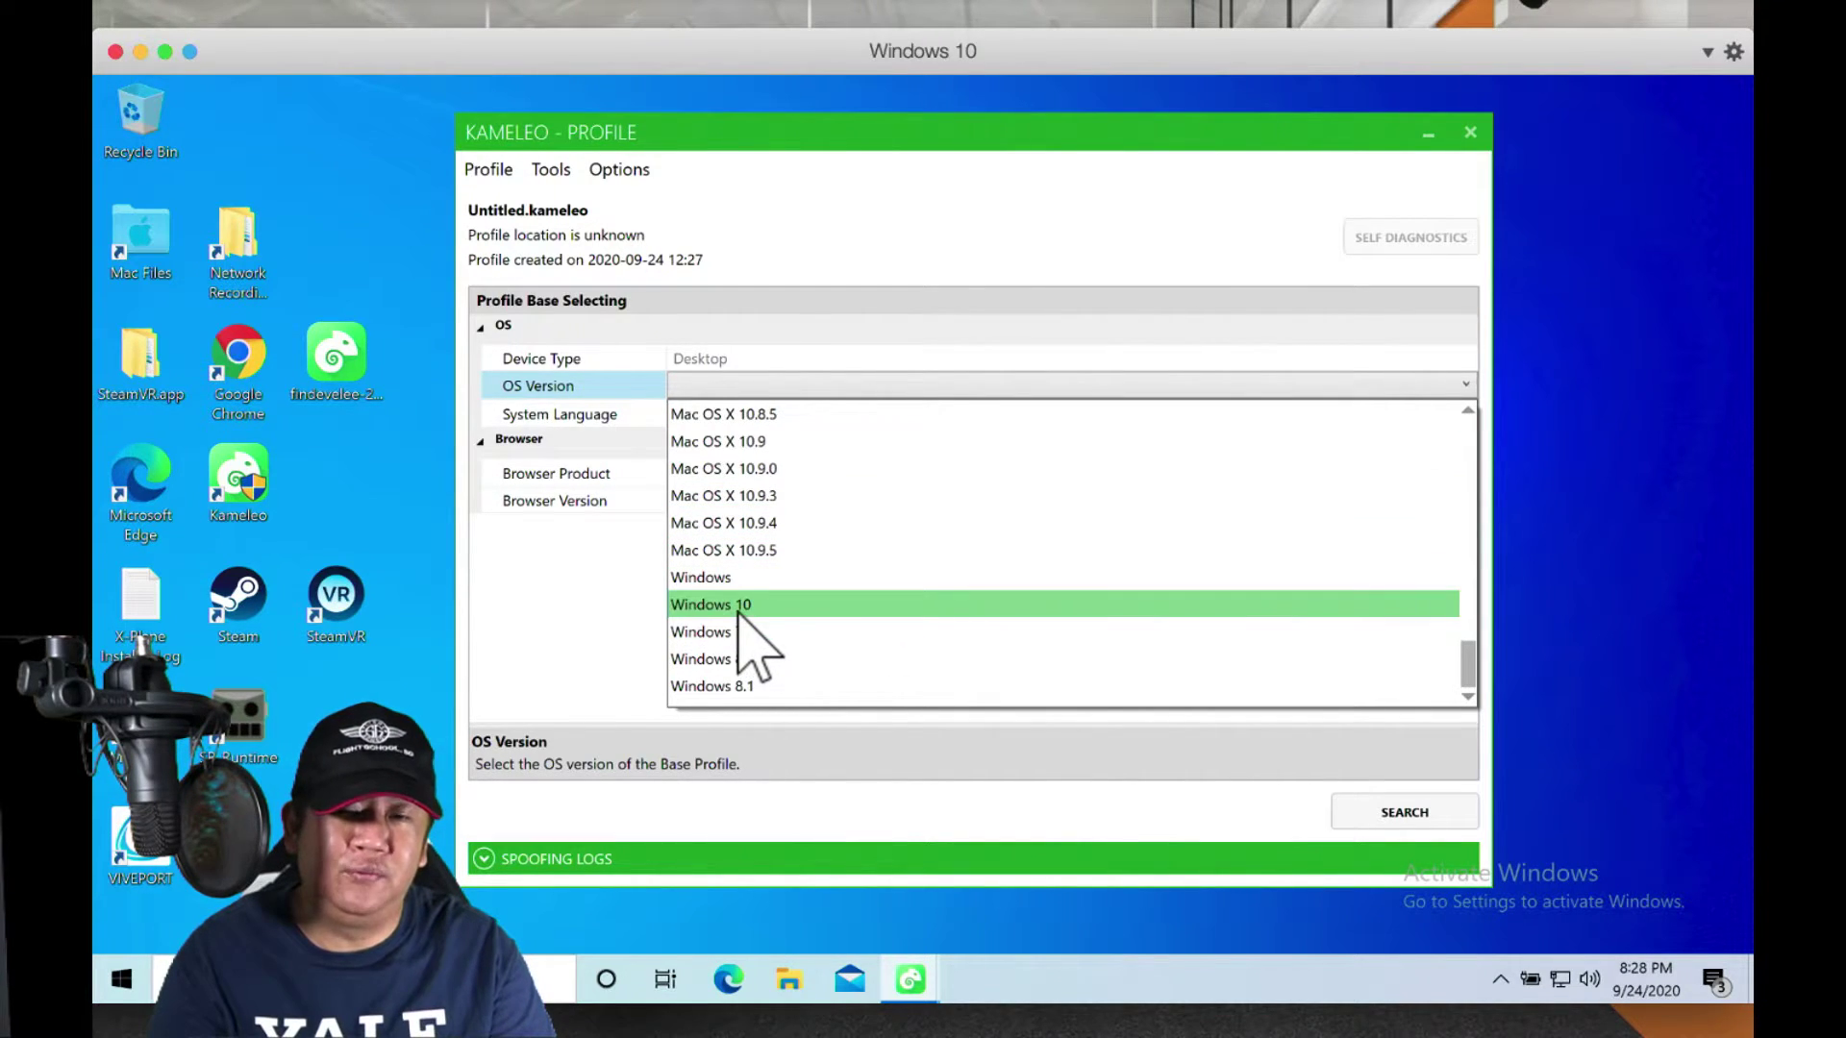
left_click(742, 606)
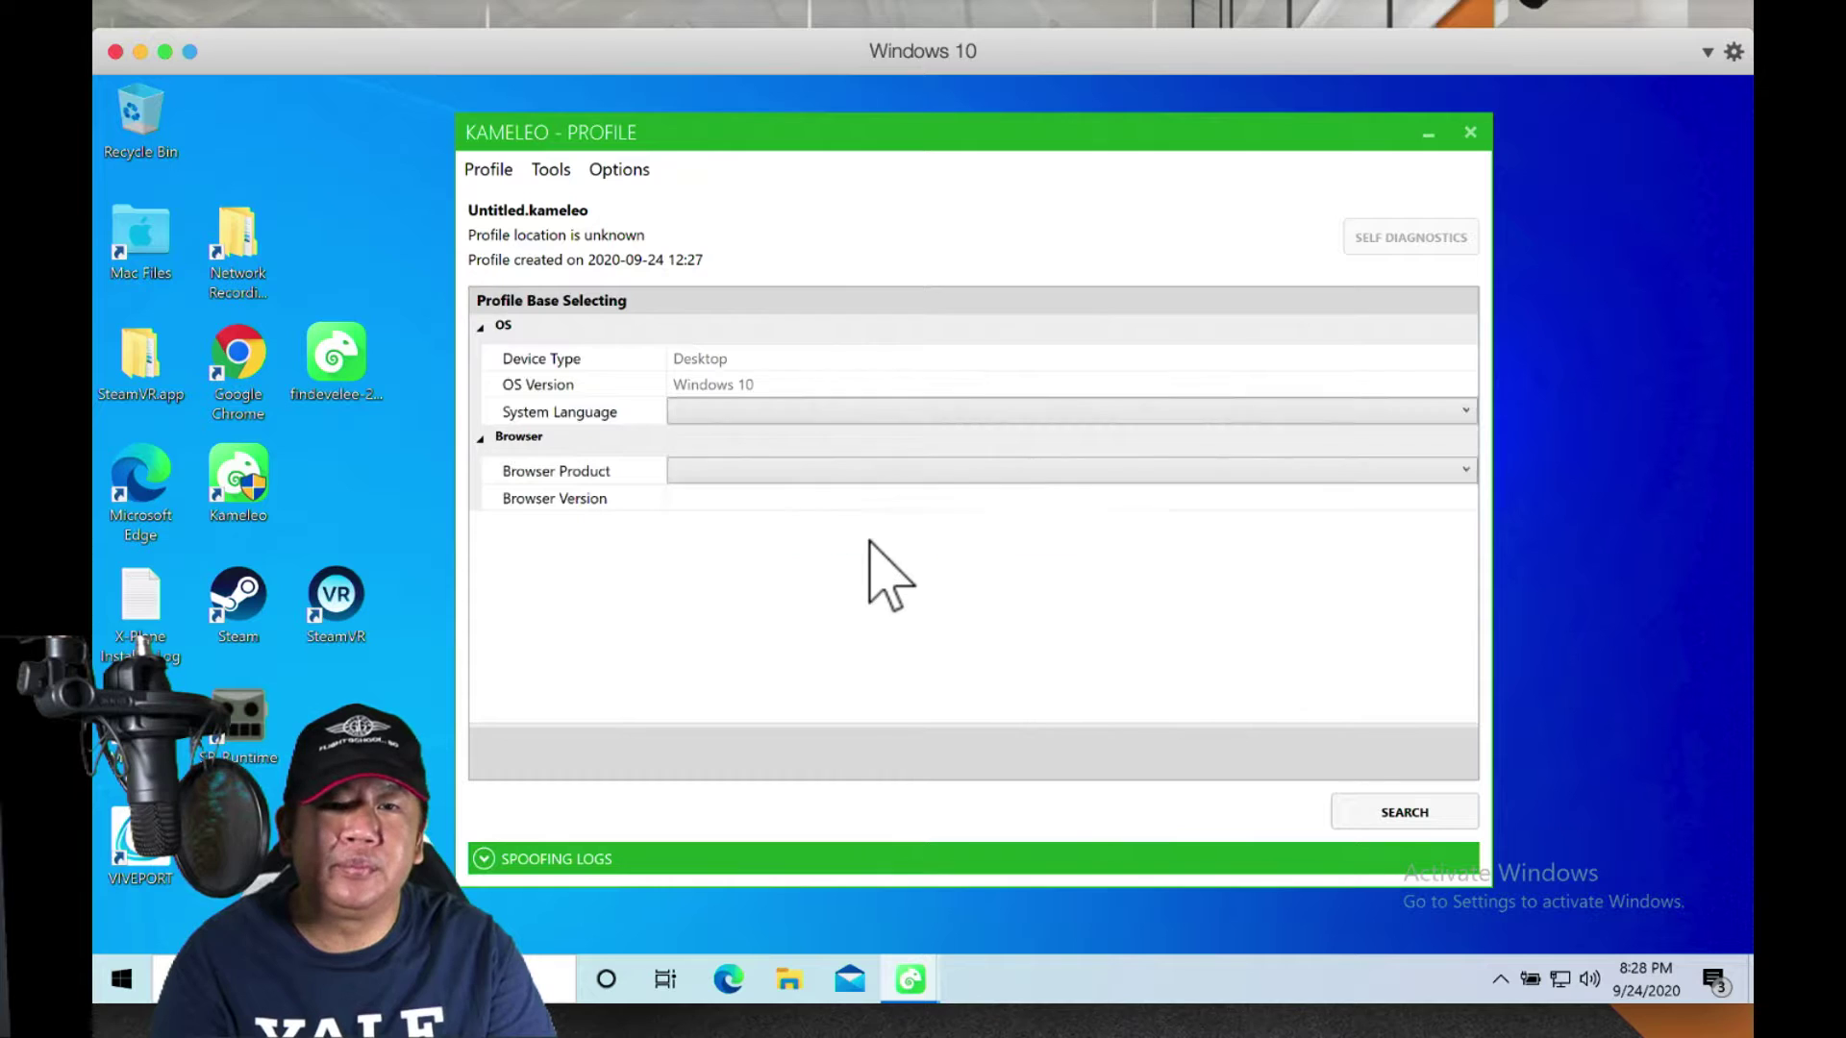
Step: Set the system language to English - United States
left_click(712, 387)
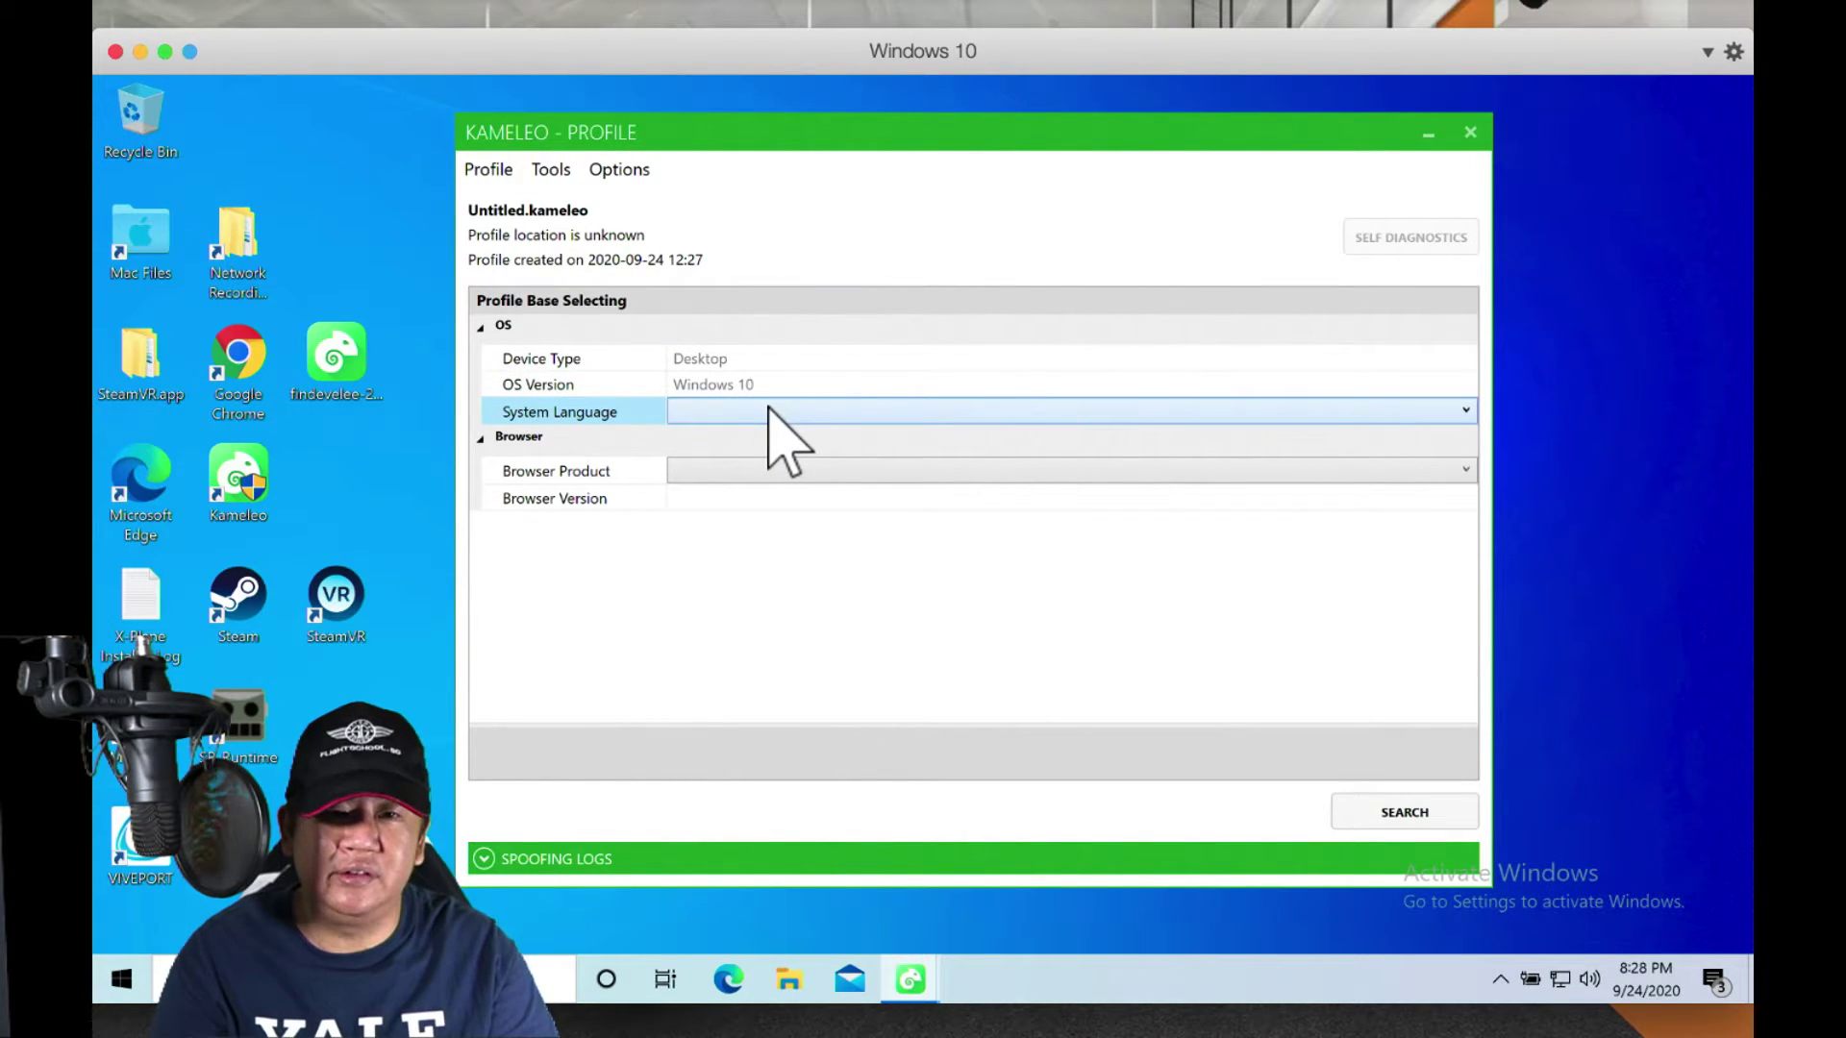
left_click(770, 411)
scroll(849, 600, "down", 10)
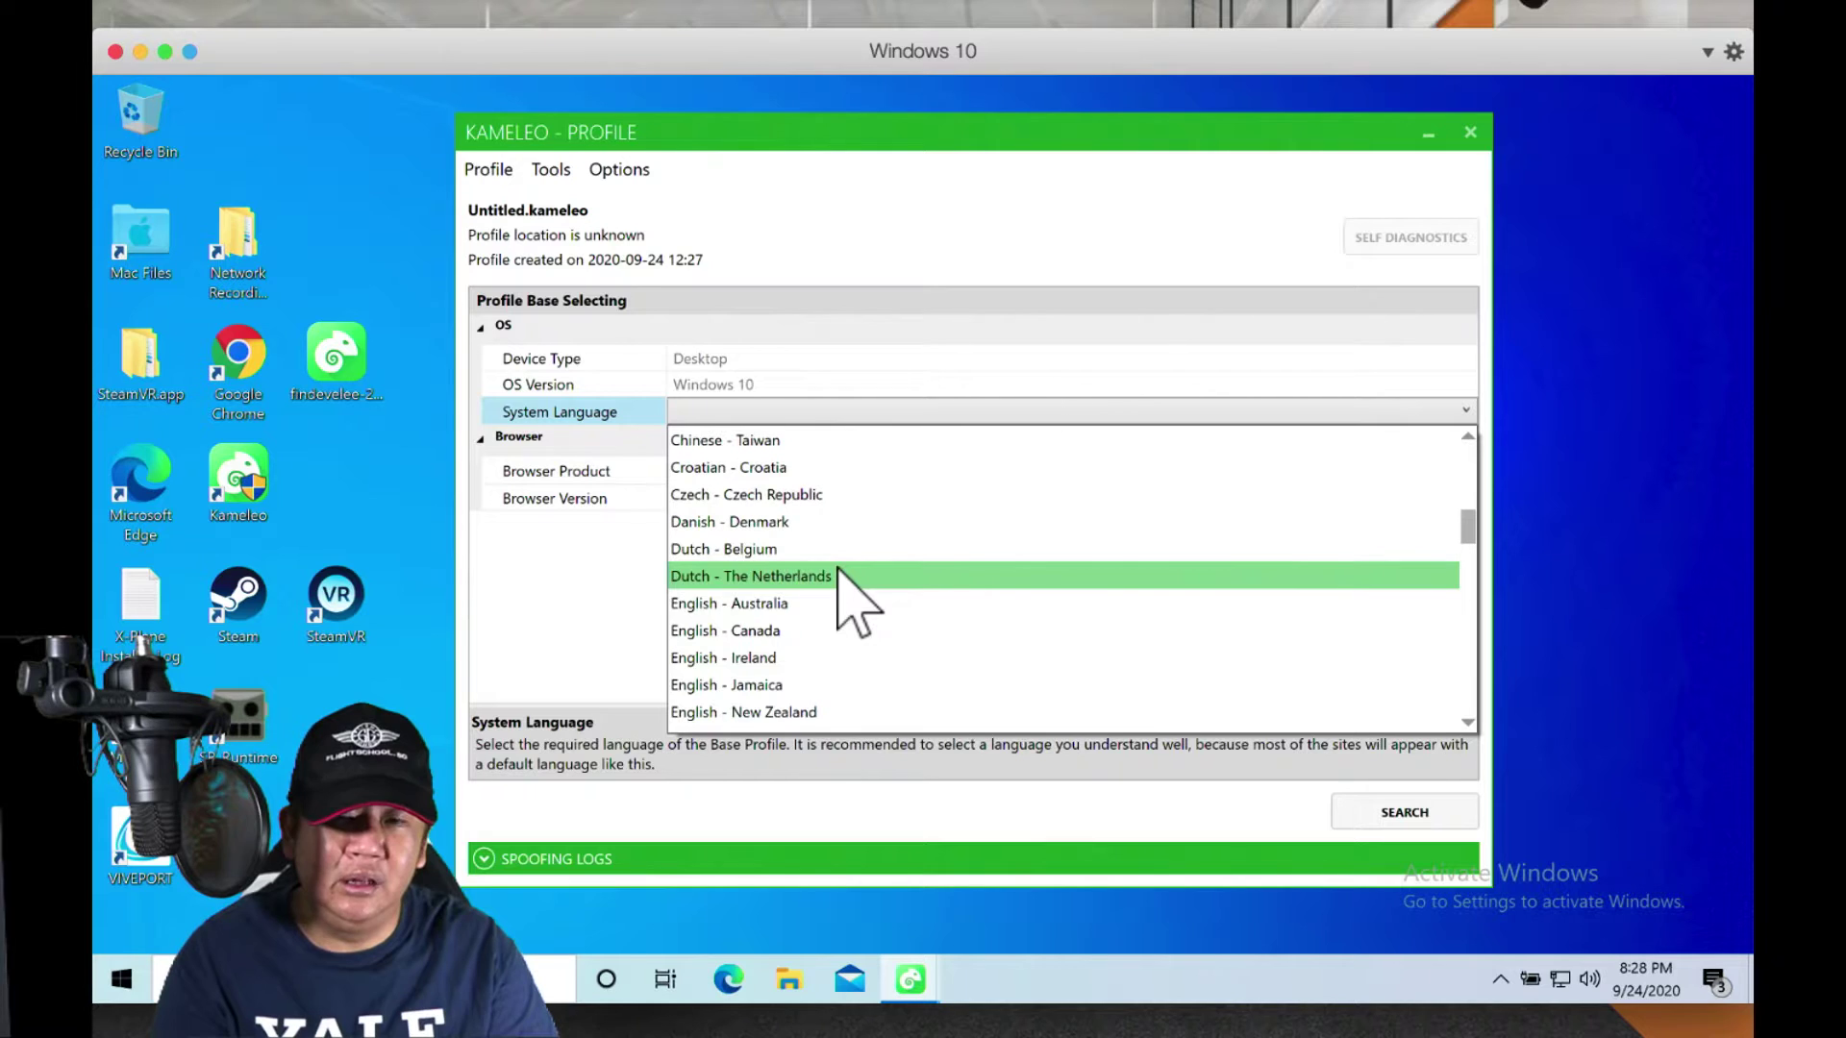
scroll(838, 569, "down", 4)
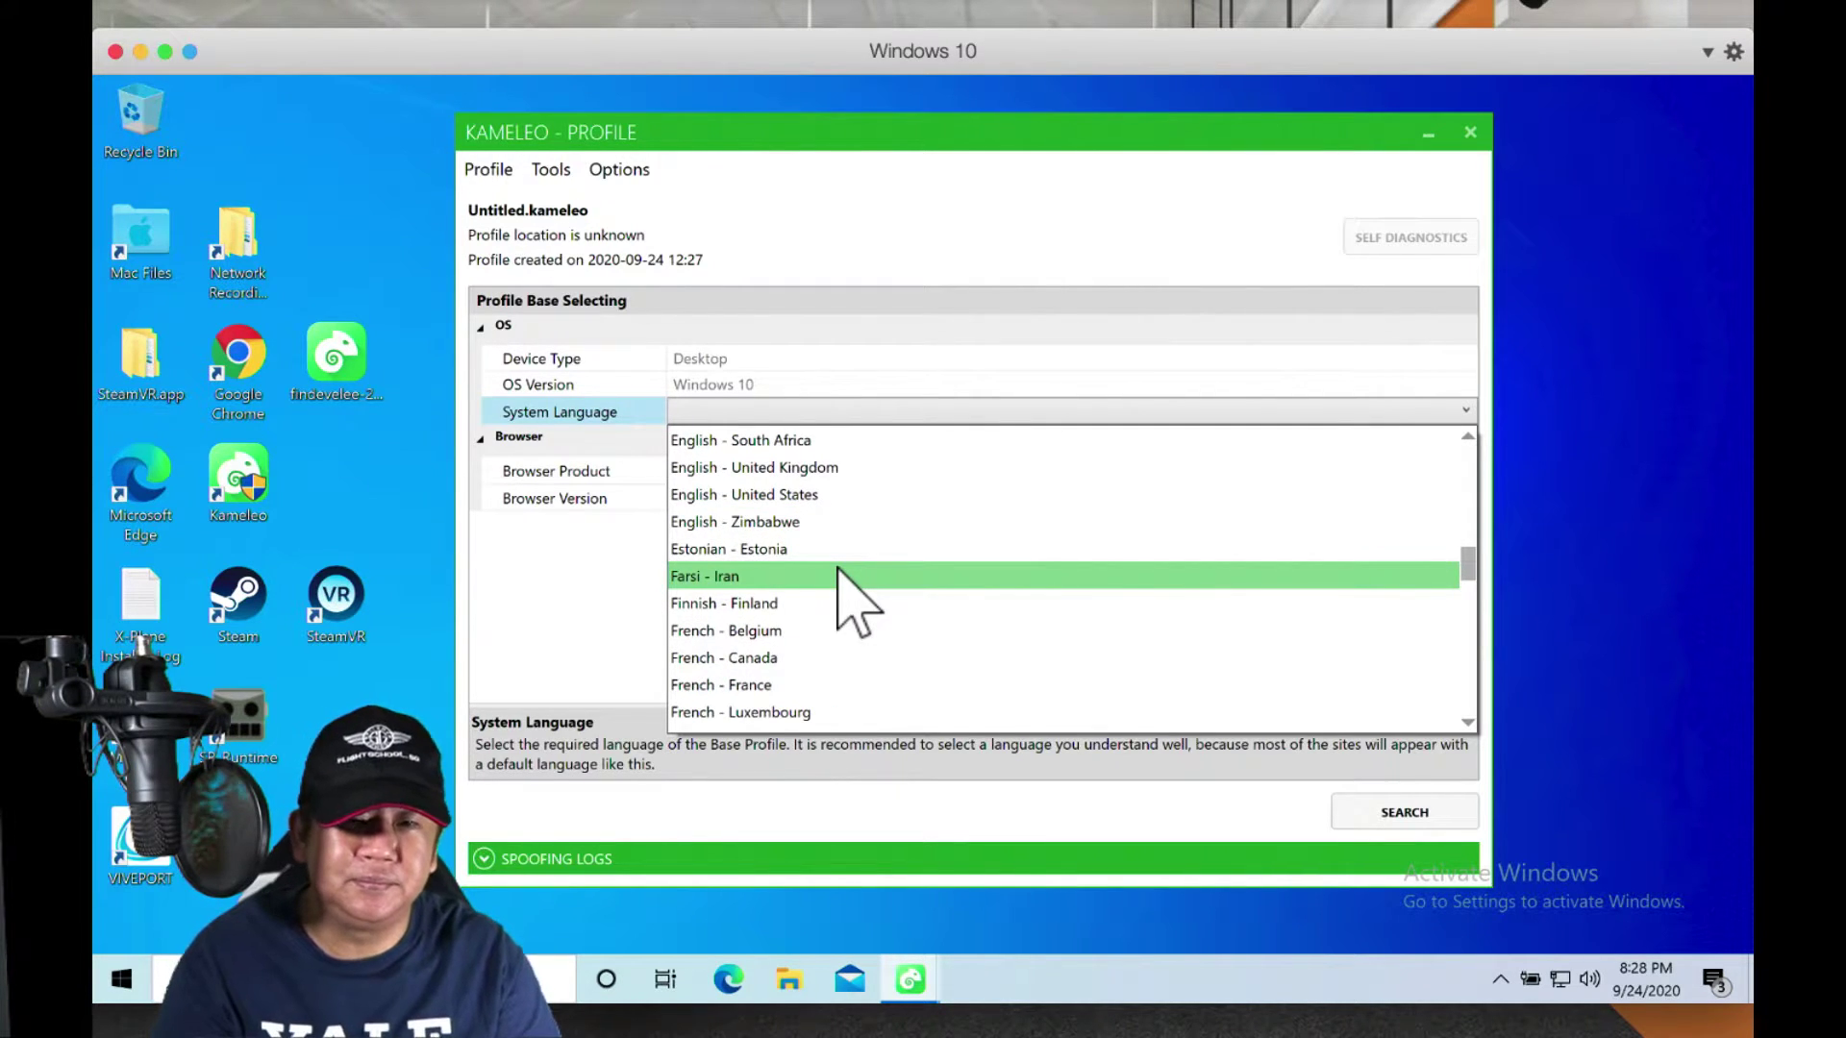
left_click(783, 495)
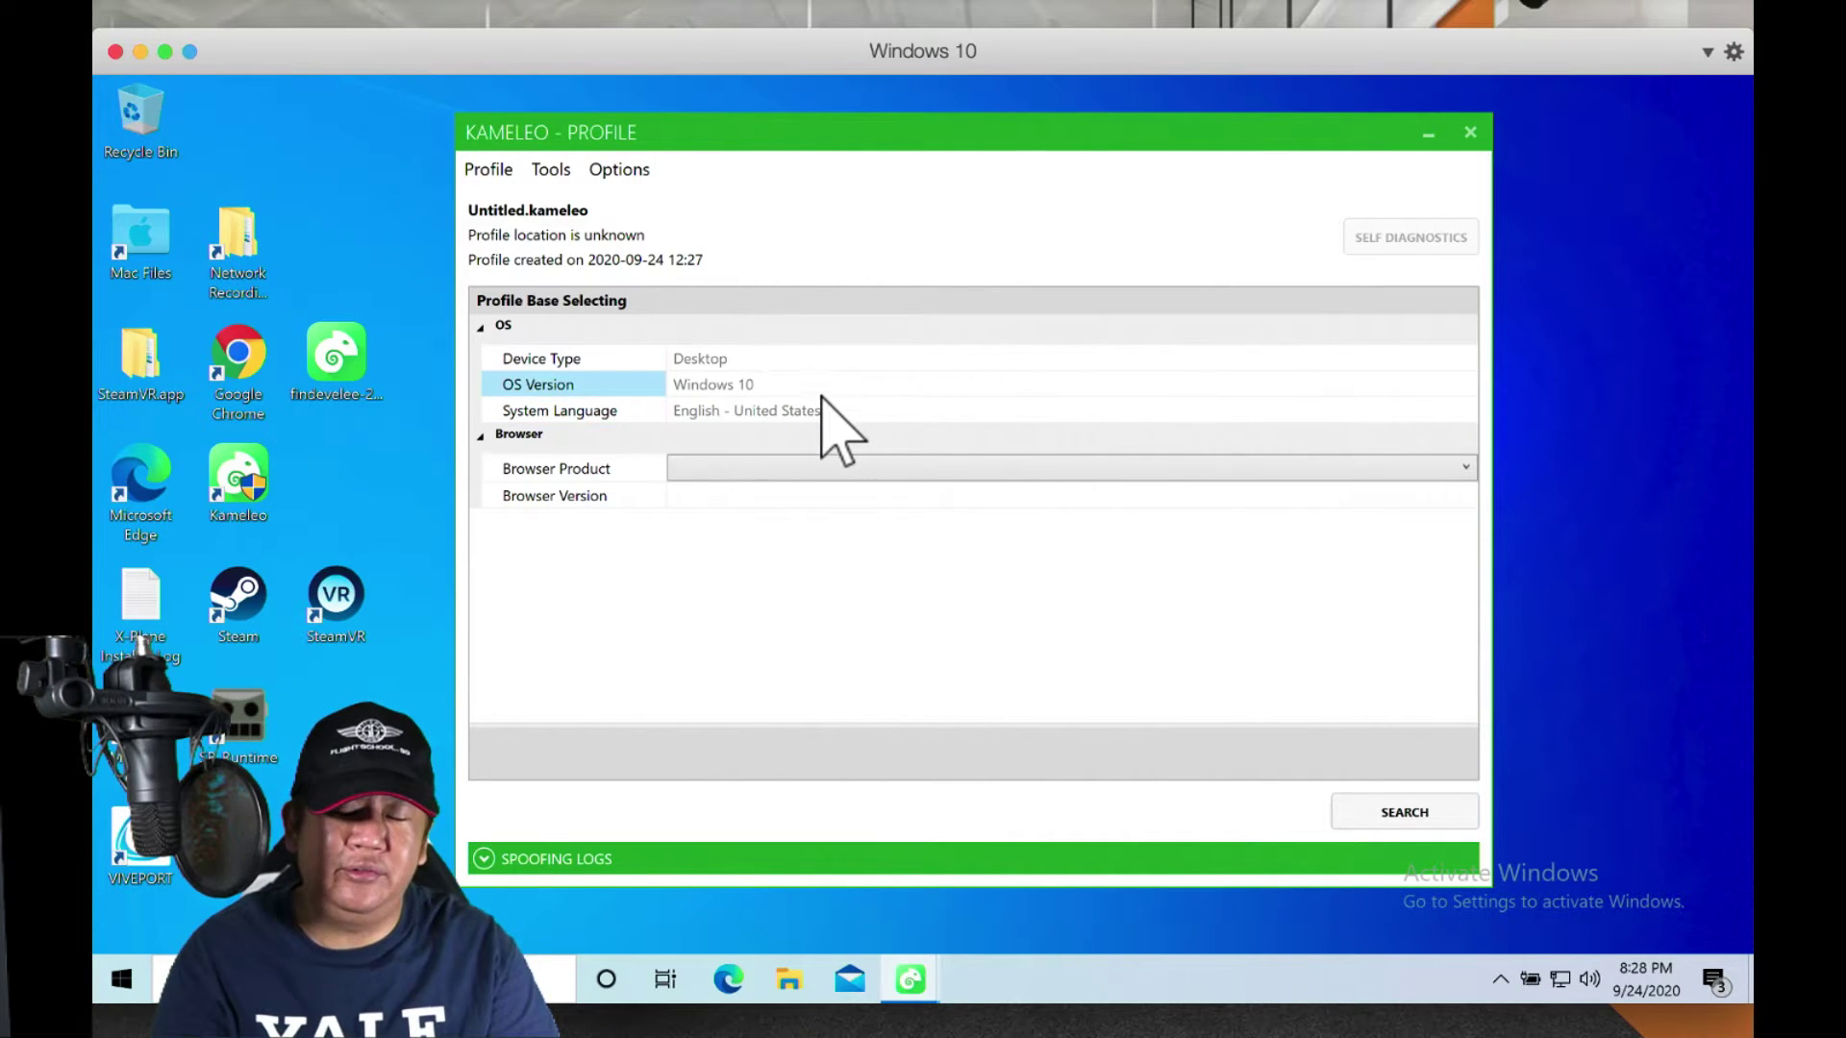
Step: Choose Chrome as the browser product with version 85.0.4183
left_click(1011, 468)
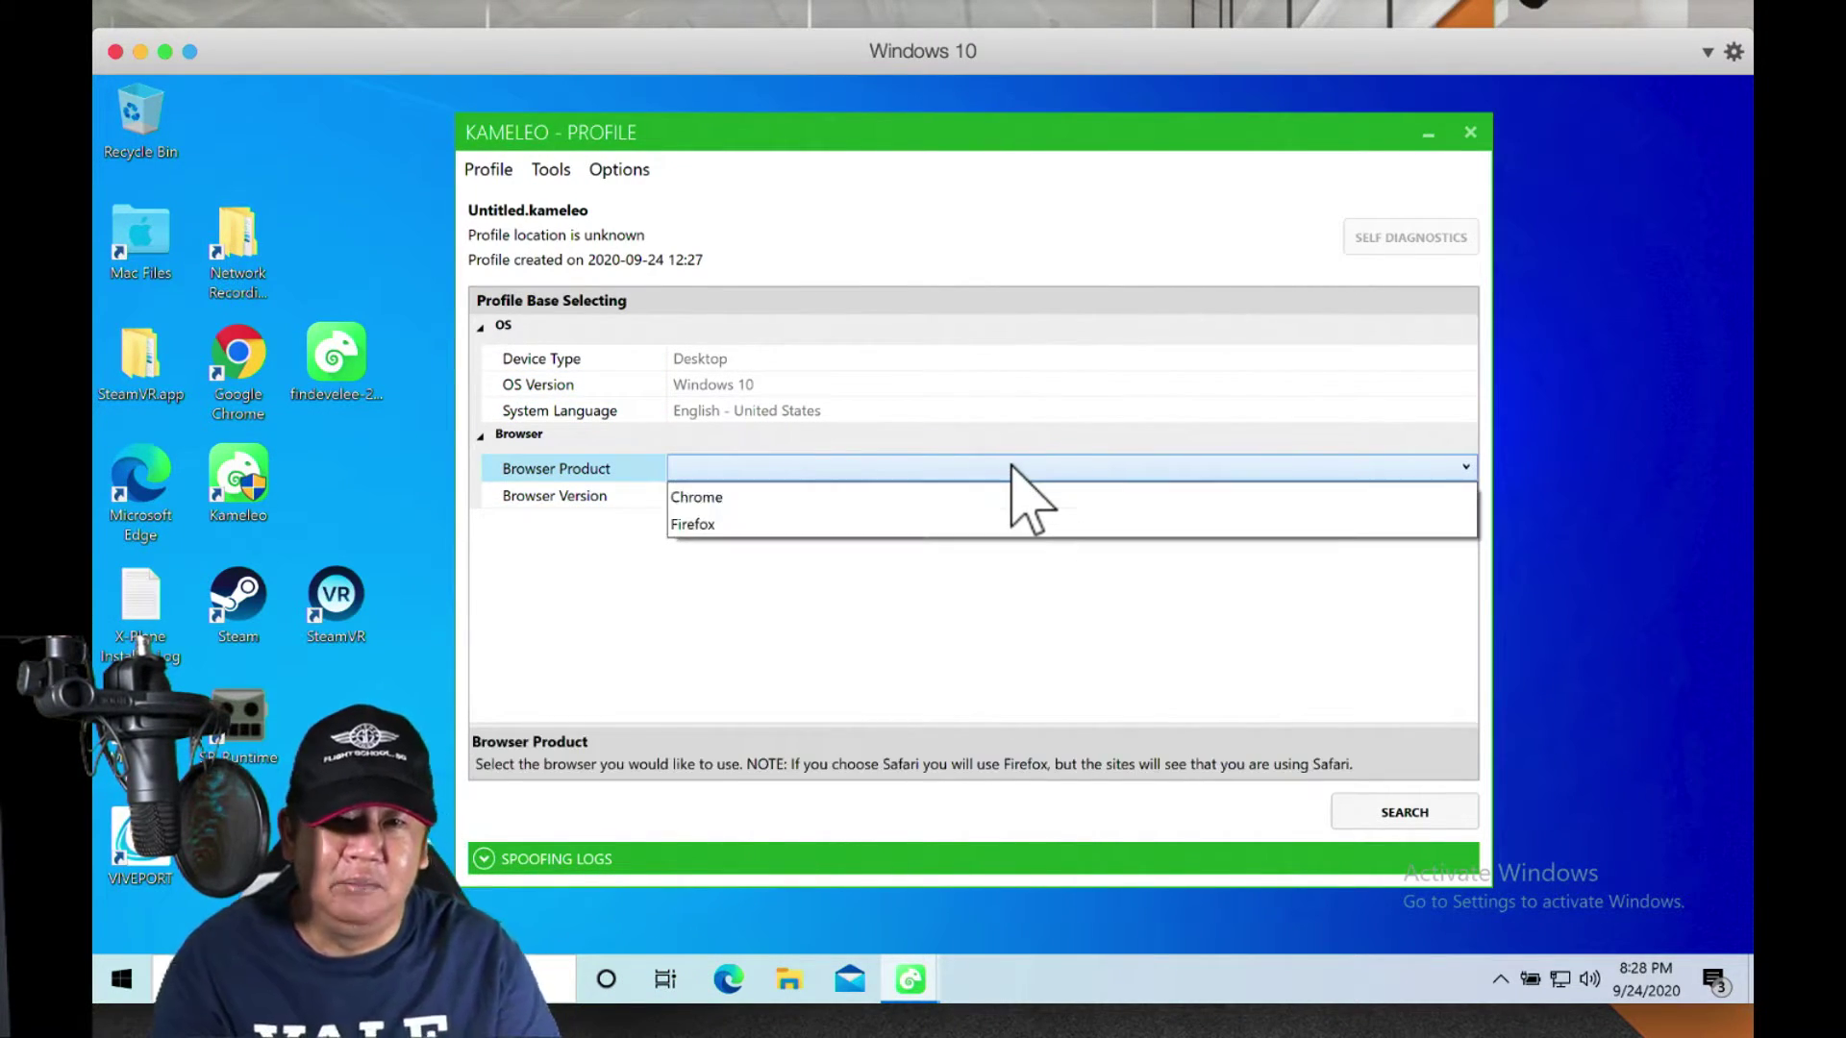
left_click(959, 498)
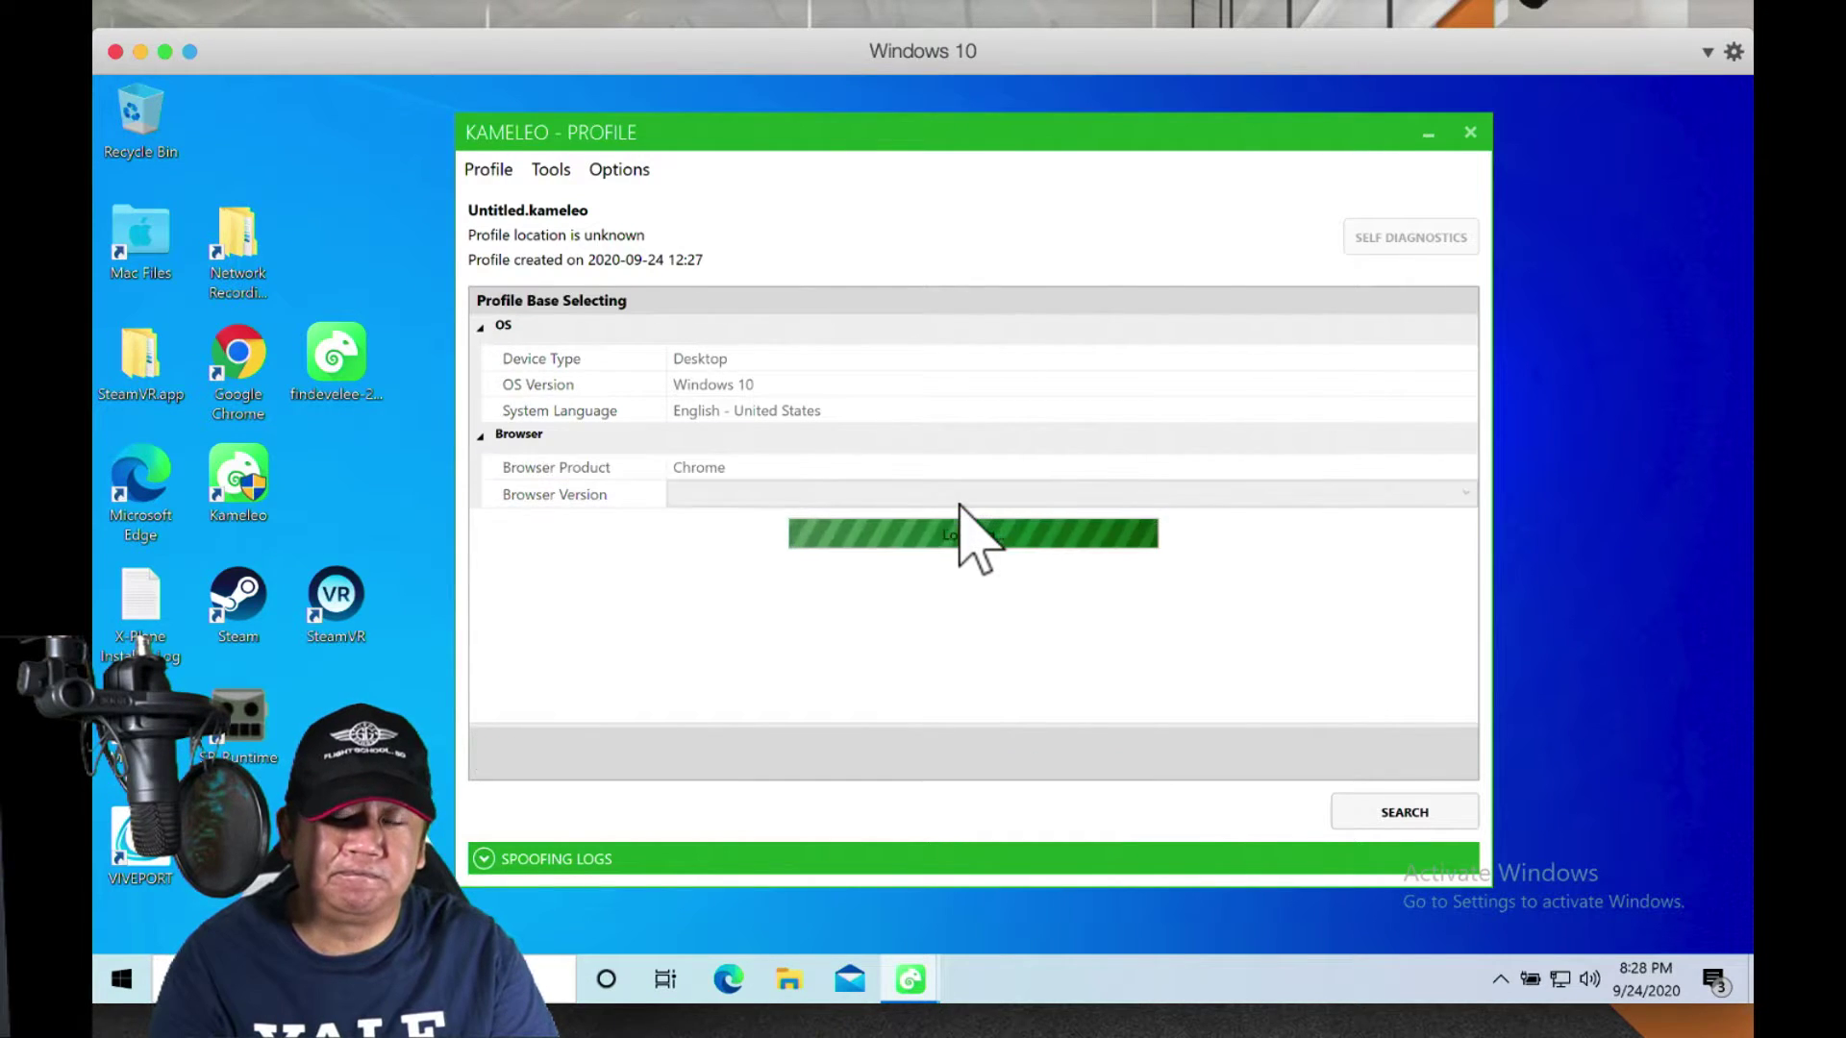
left_click(955, 500)
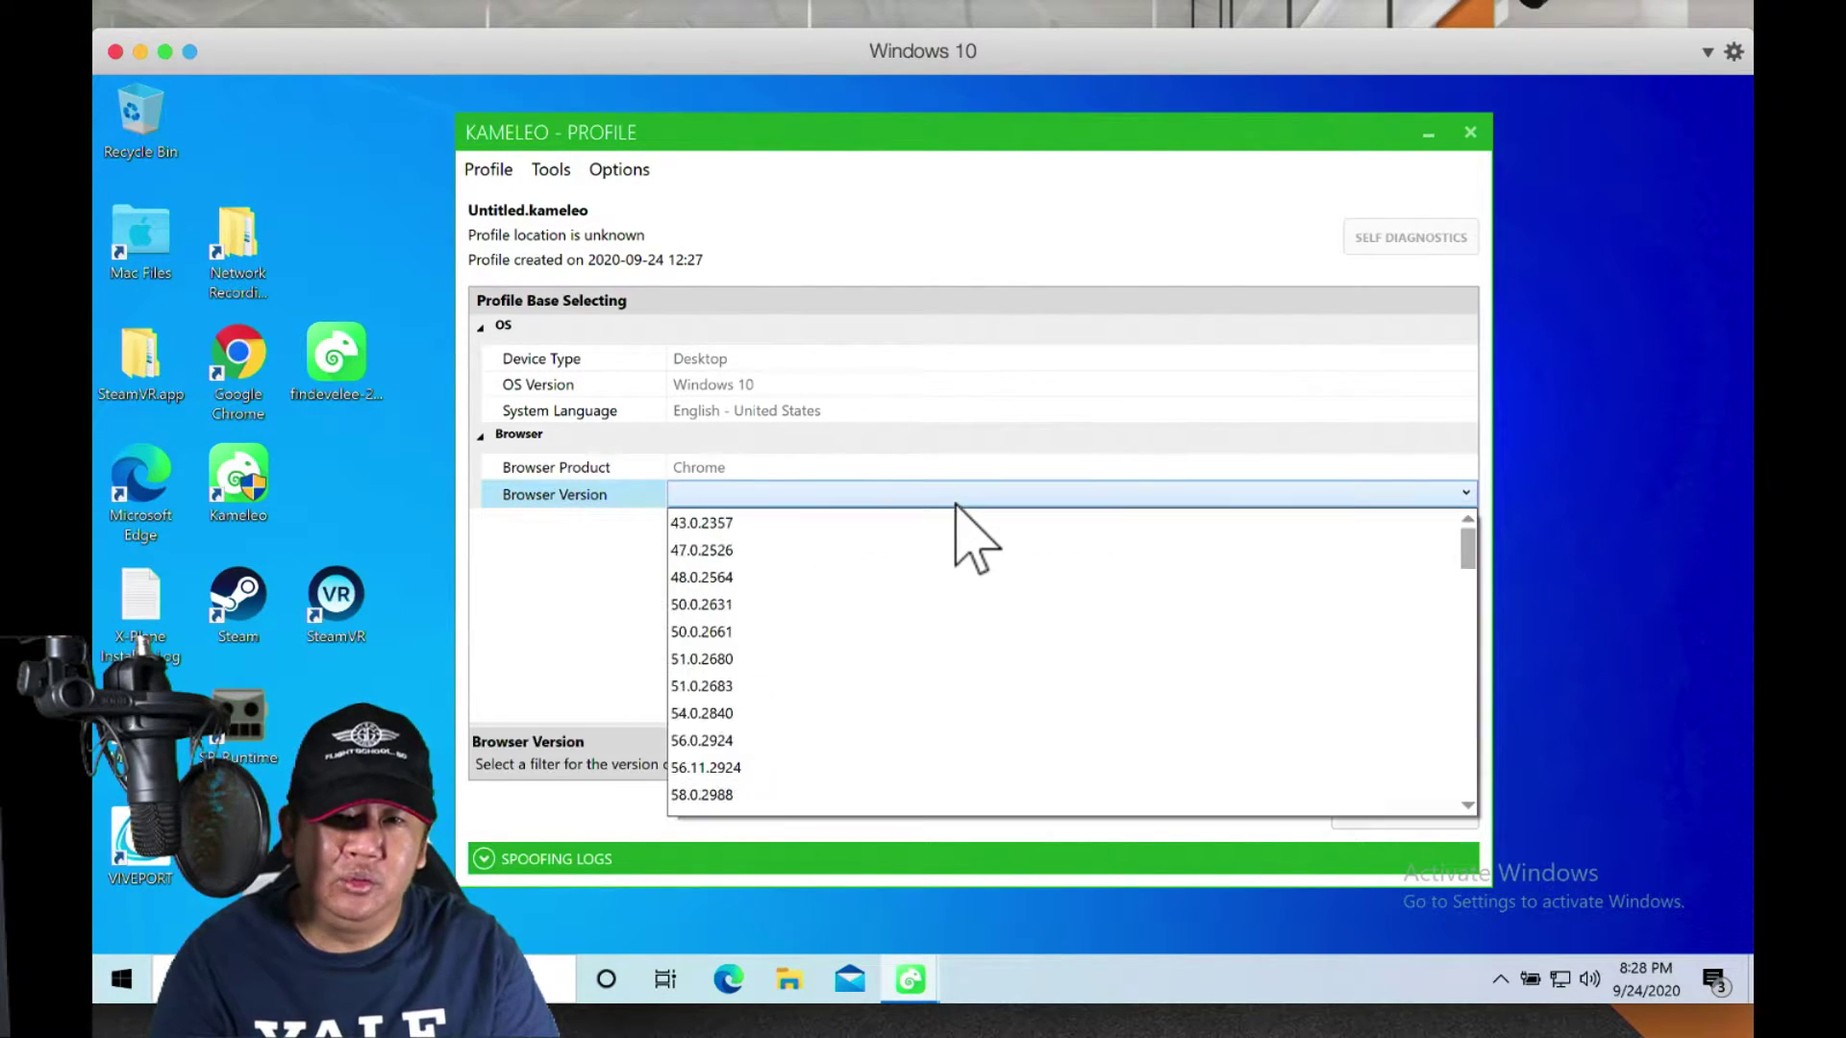
scroll(923, 735, "down", 20)
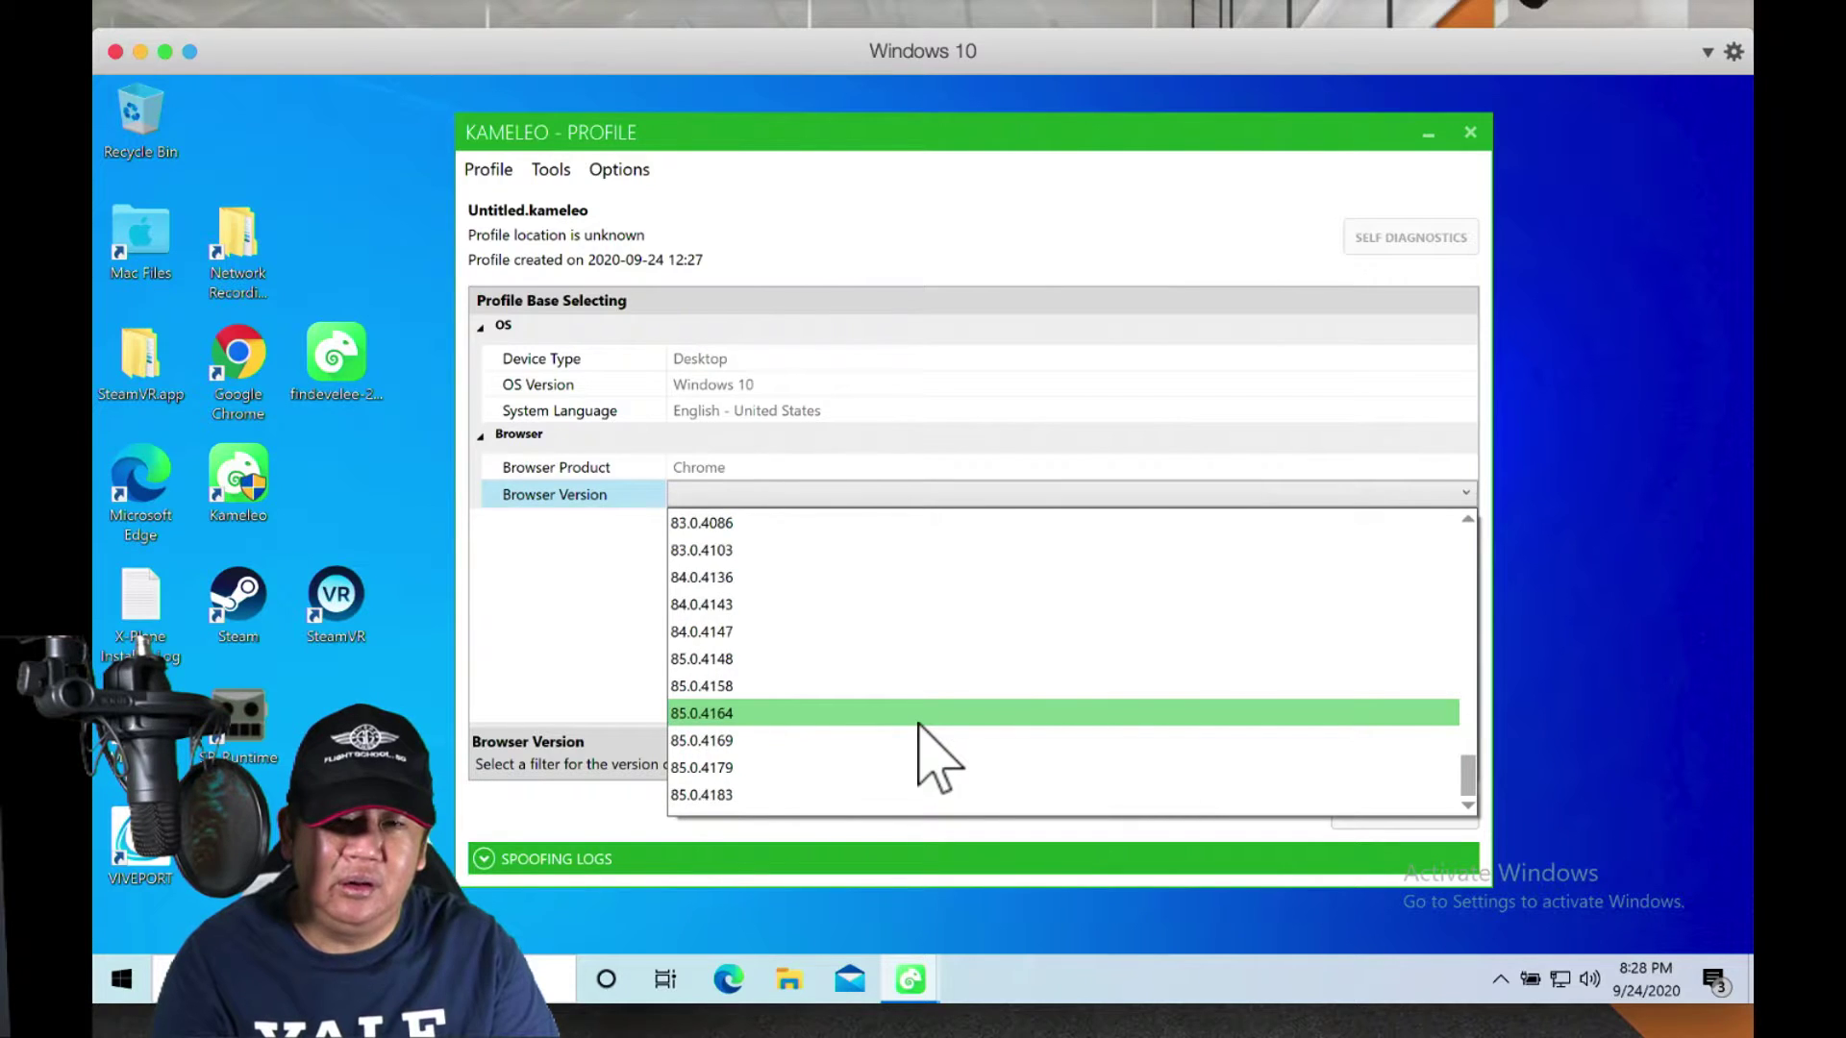
left_click(746, 796)
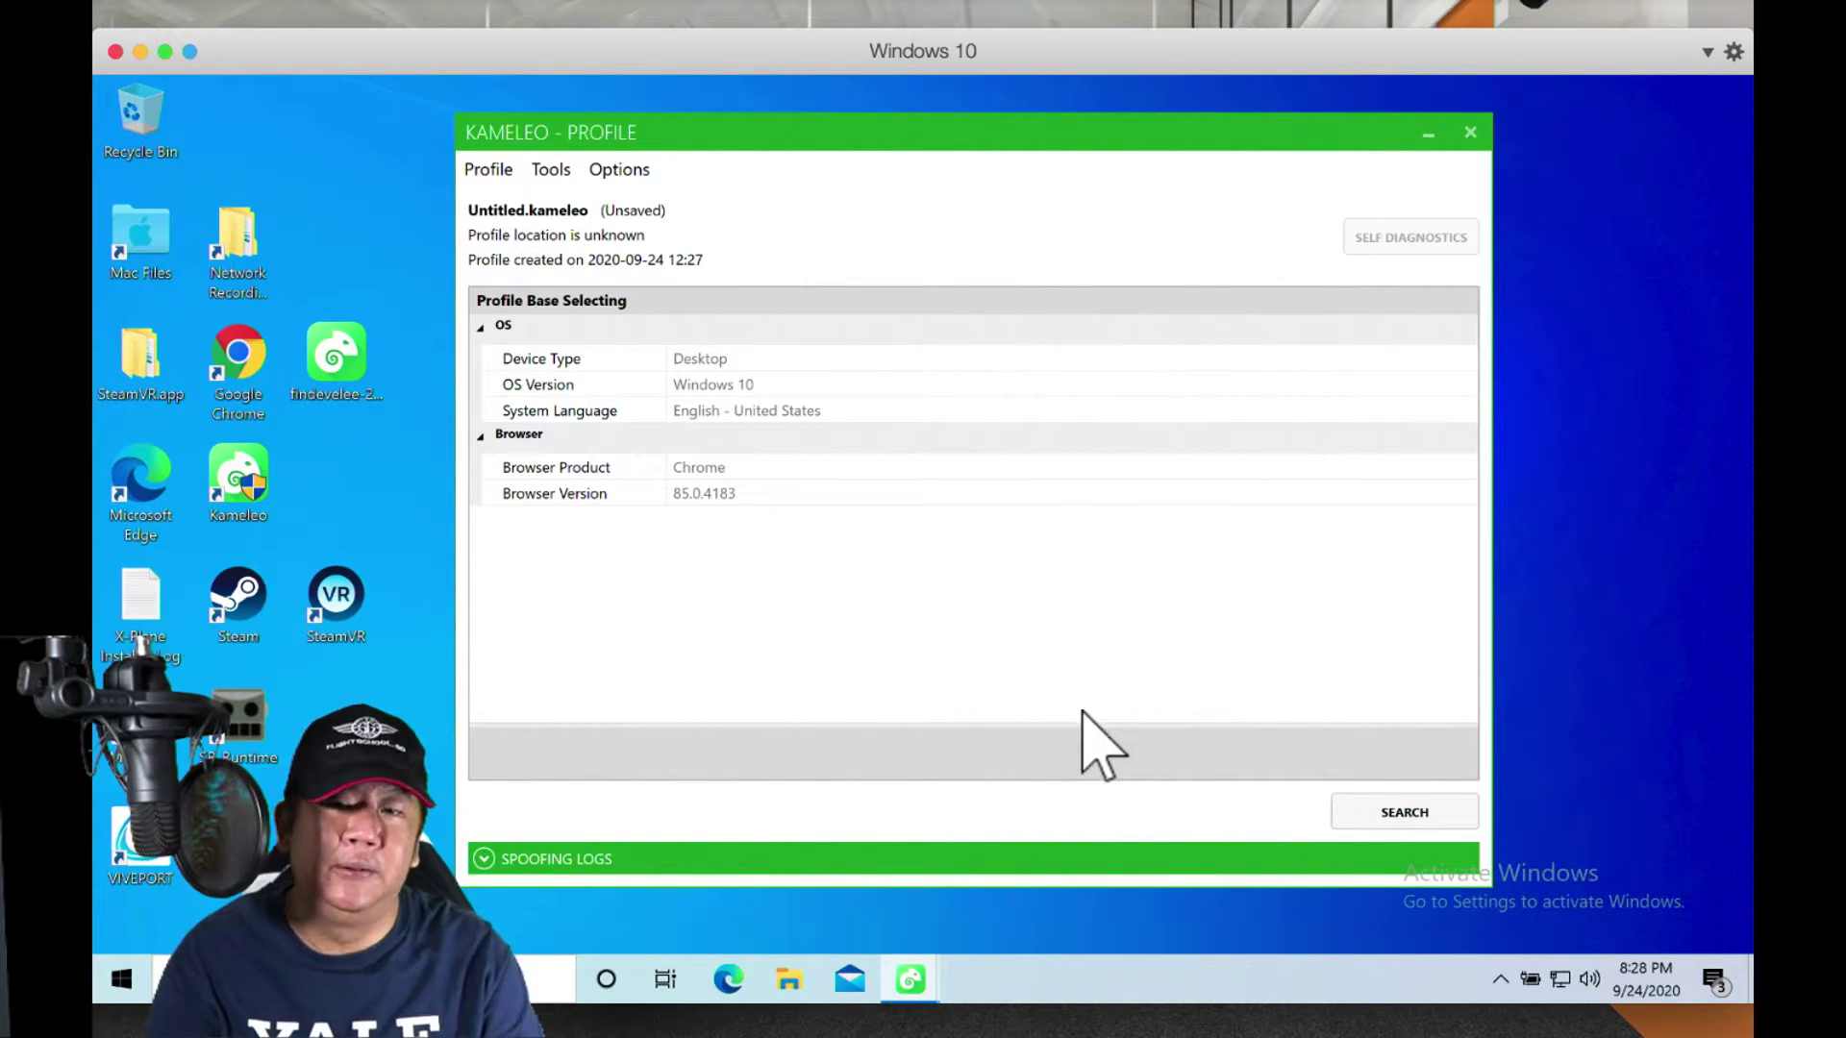
Step: Search base profiles, pick the 1365x768 Kuala Lumpur, Singapore one, and continue
left_click(1354, 819)
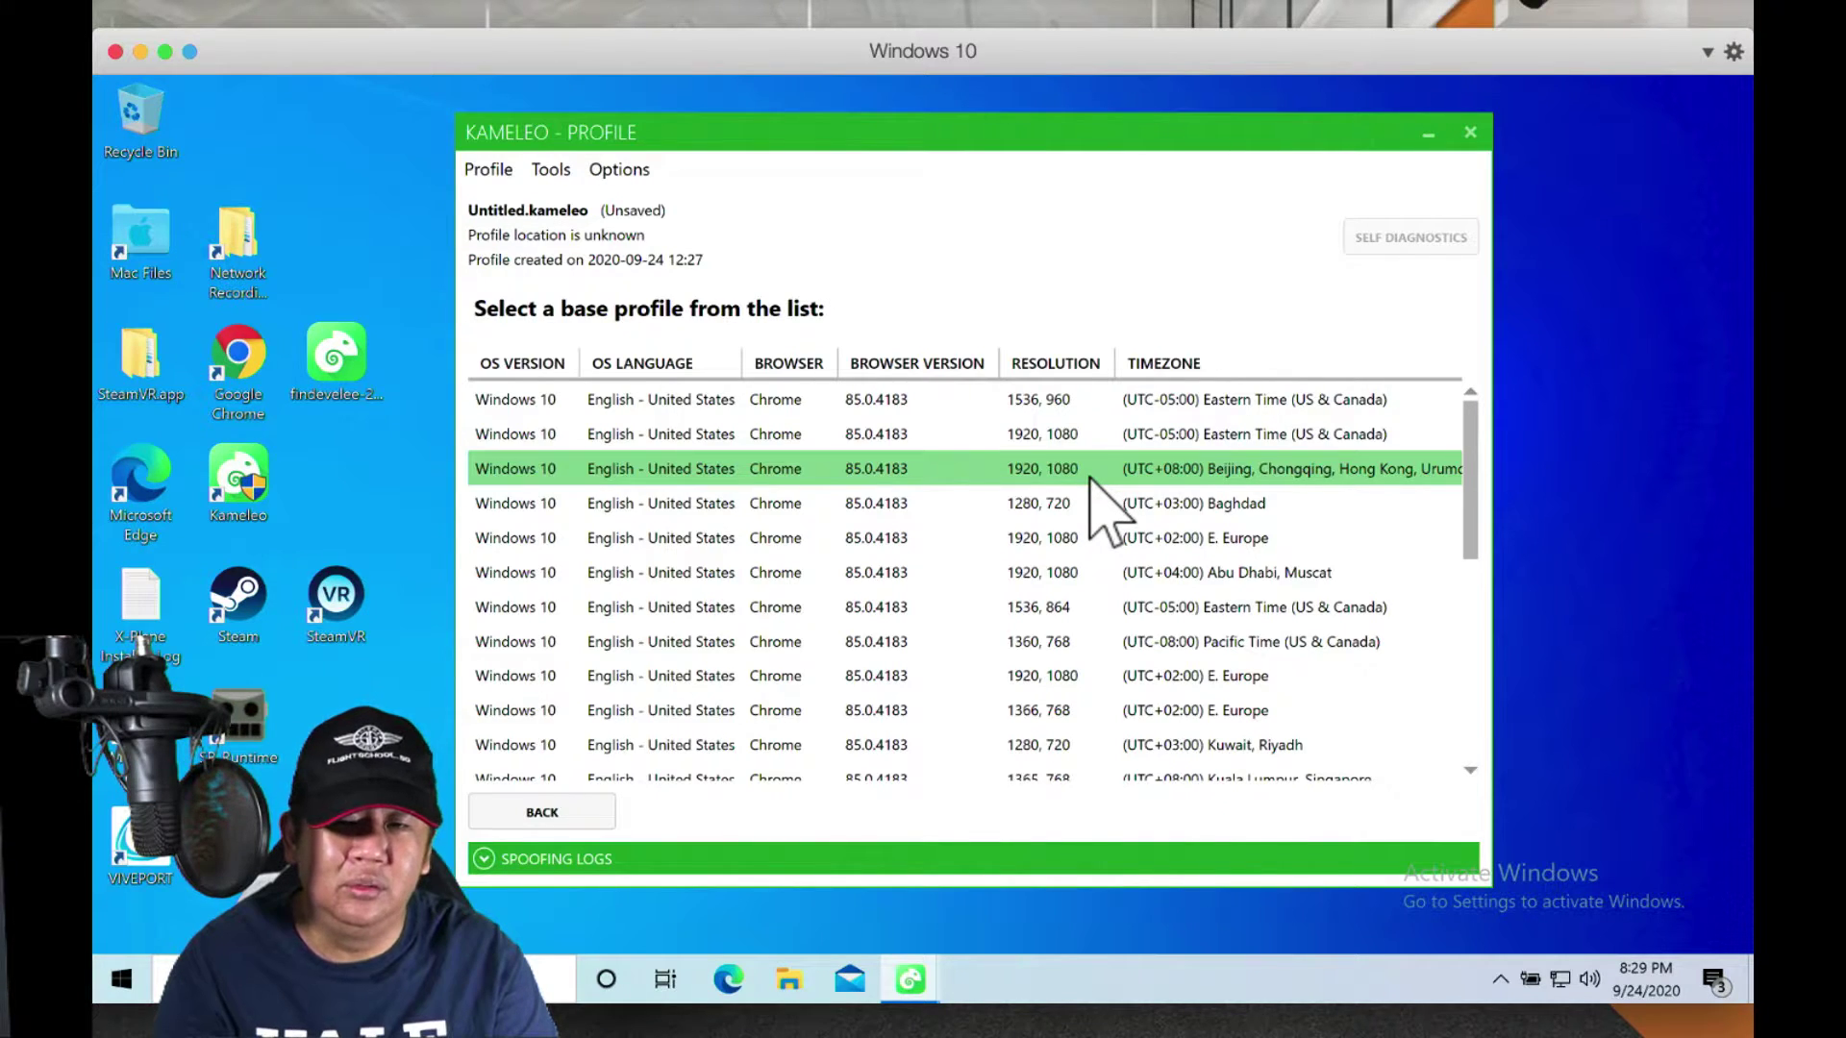
scroll(1090, 479, "down", 3)
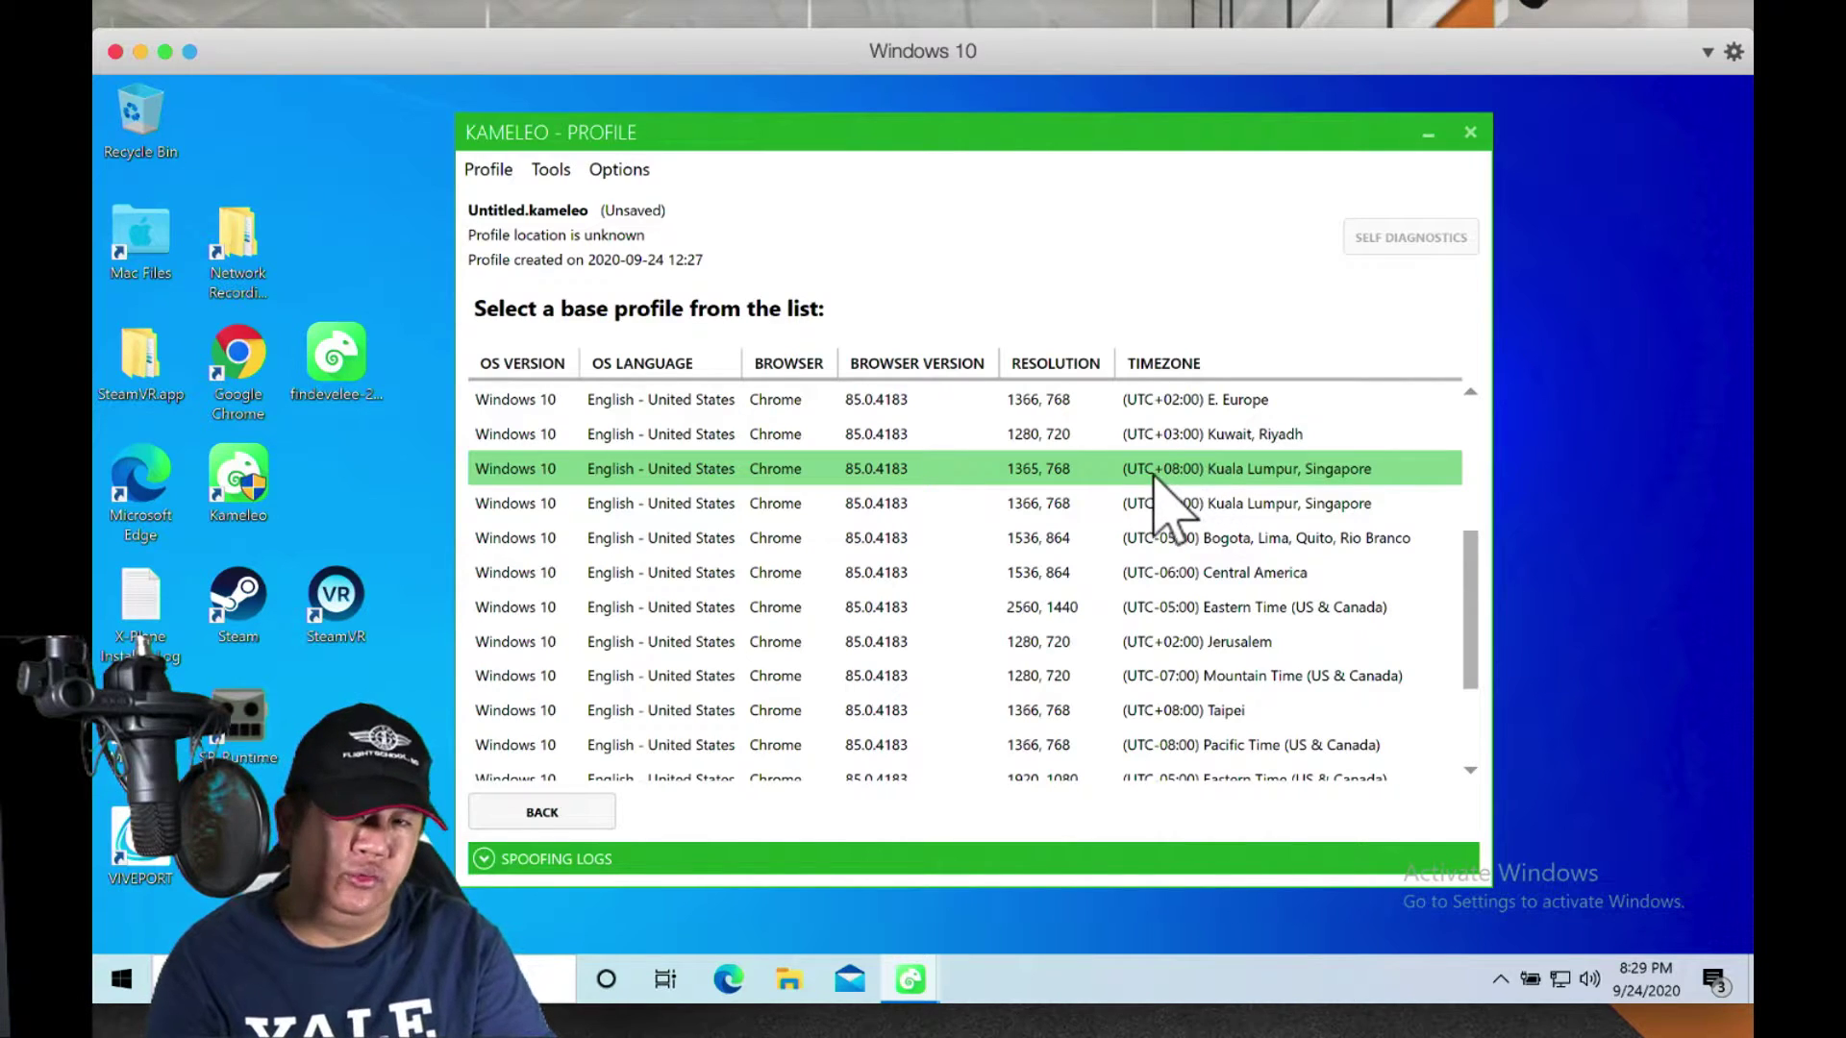
left_click(1086, 470)
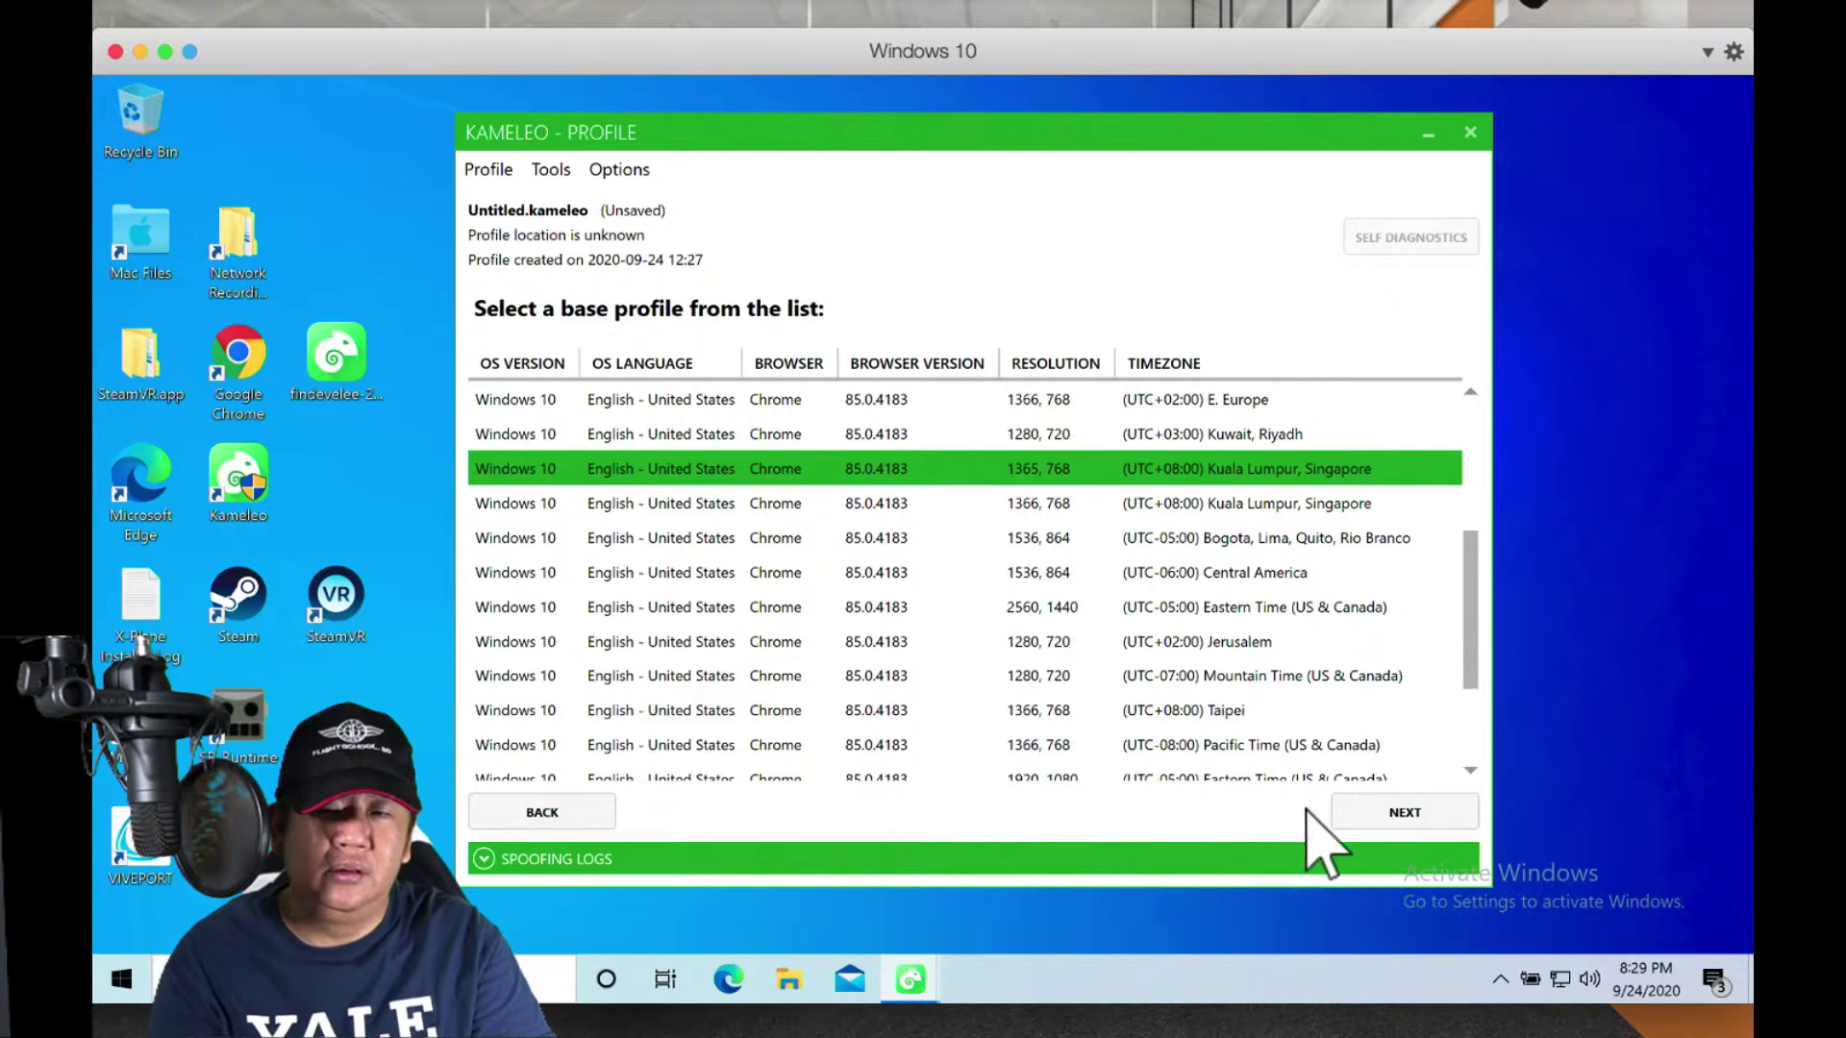
left_click(1372, 812)
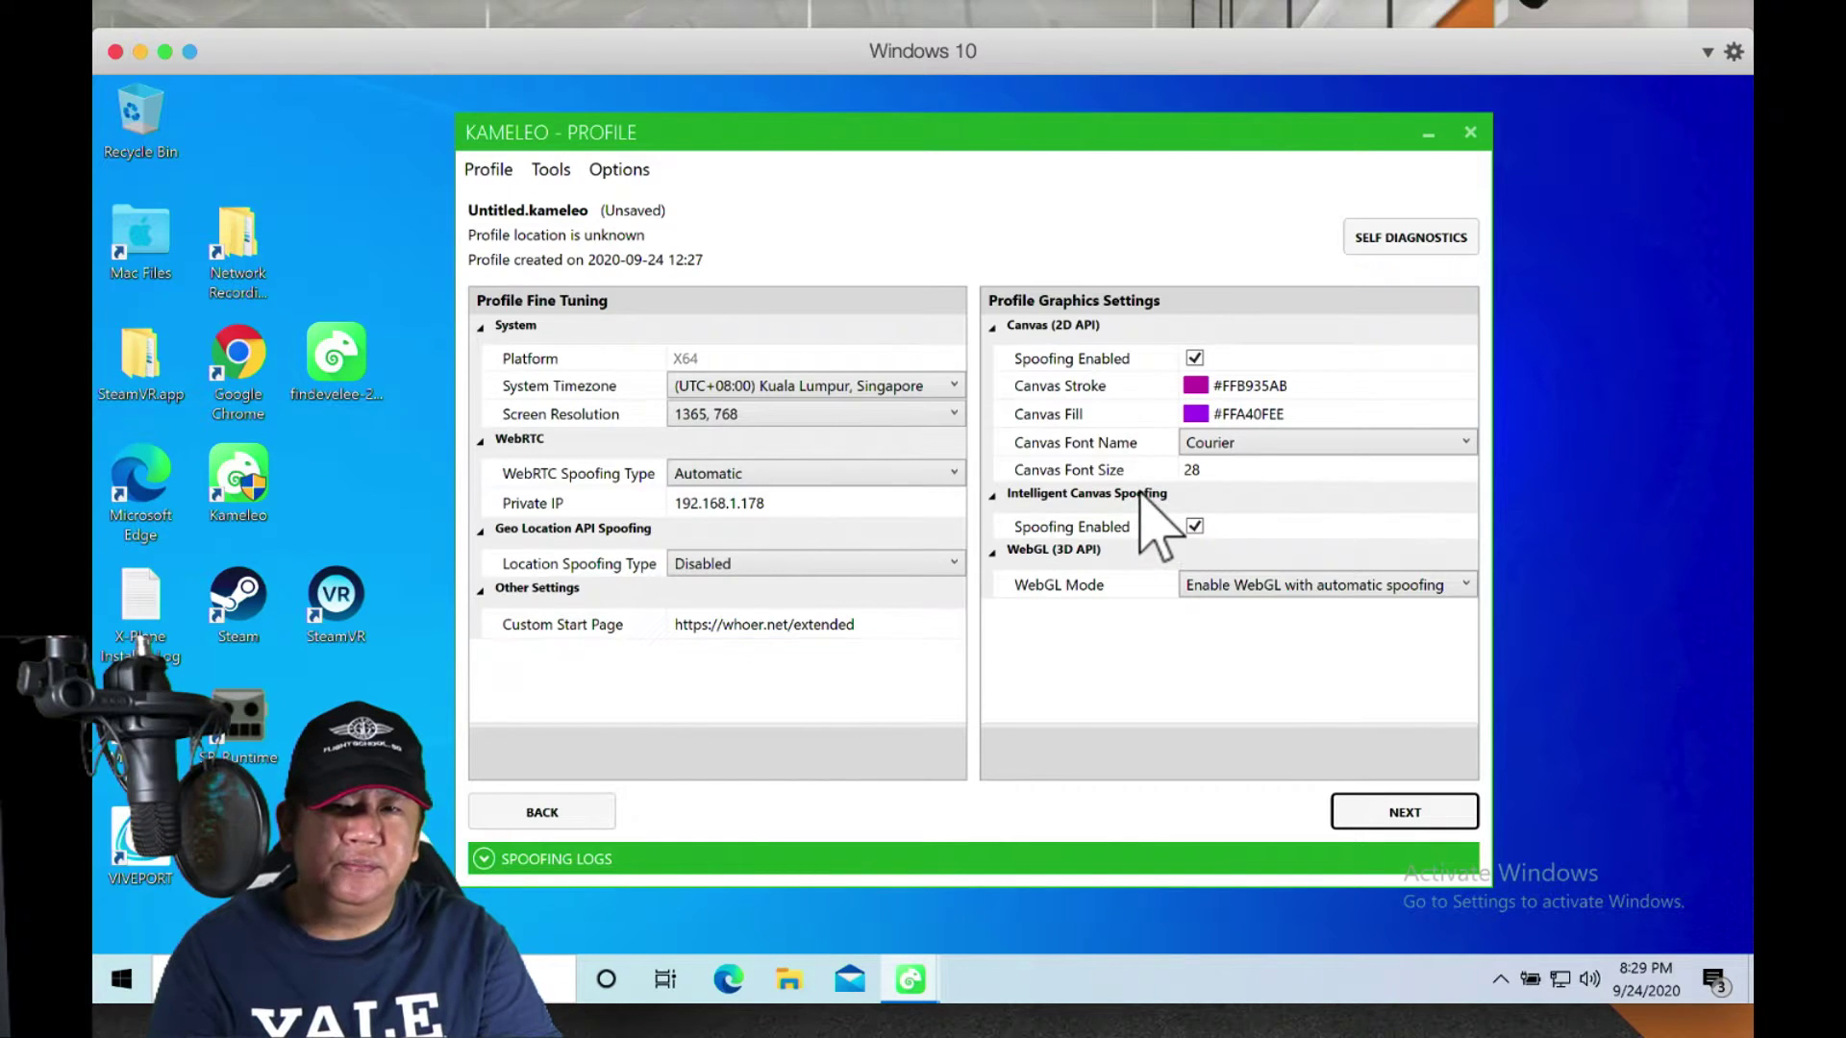
Step: Disable canvas spoofing and intelligent canvas spoofing
left_click(1194, 359)
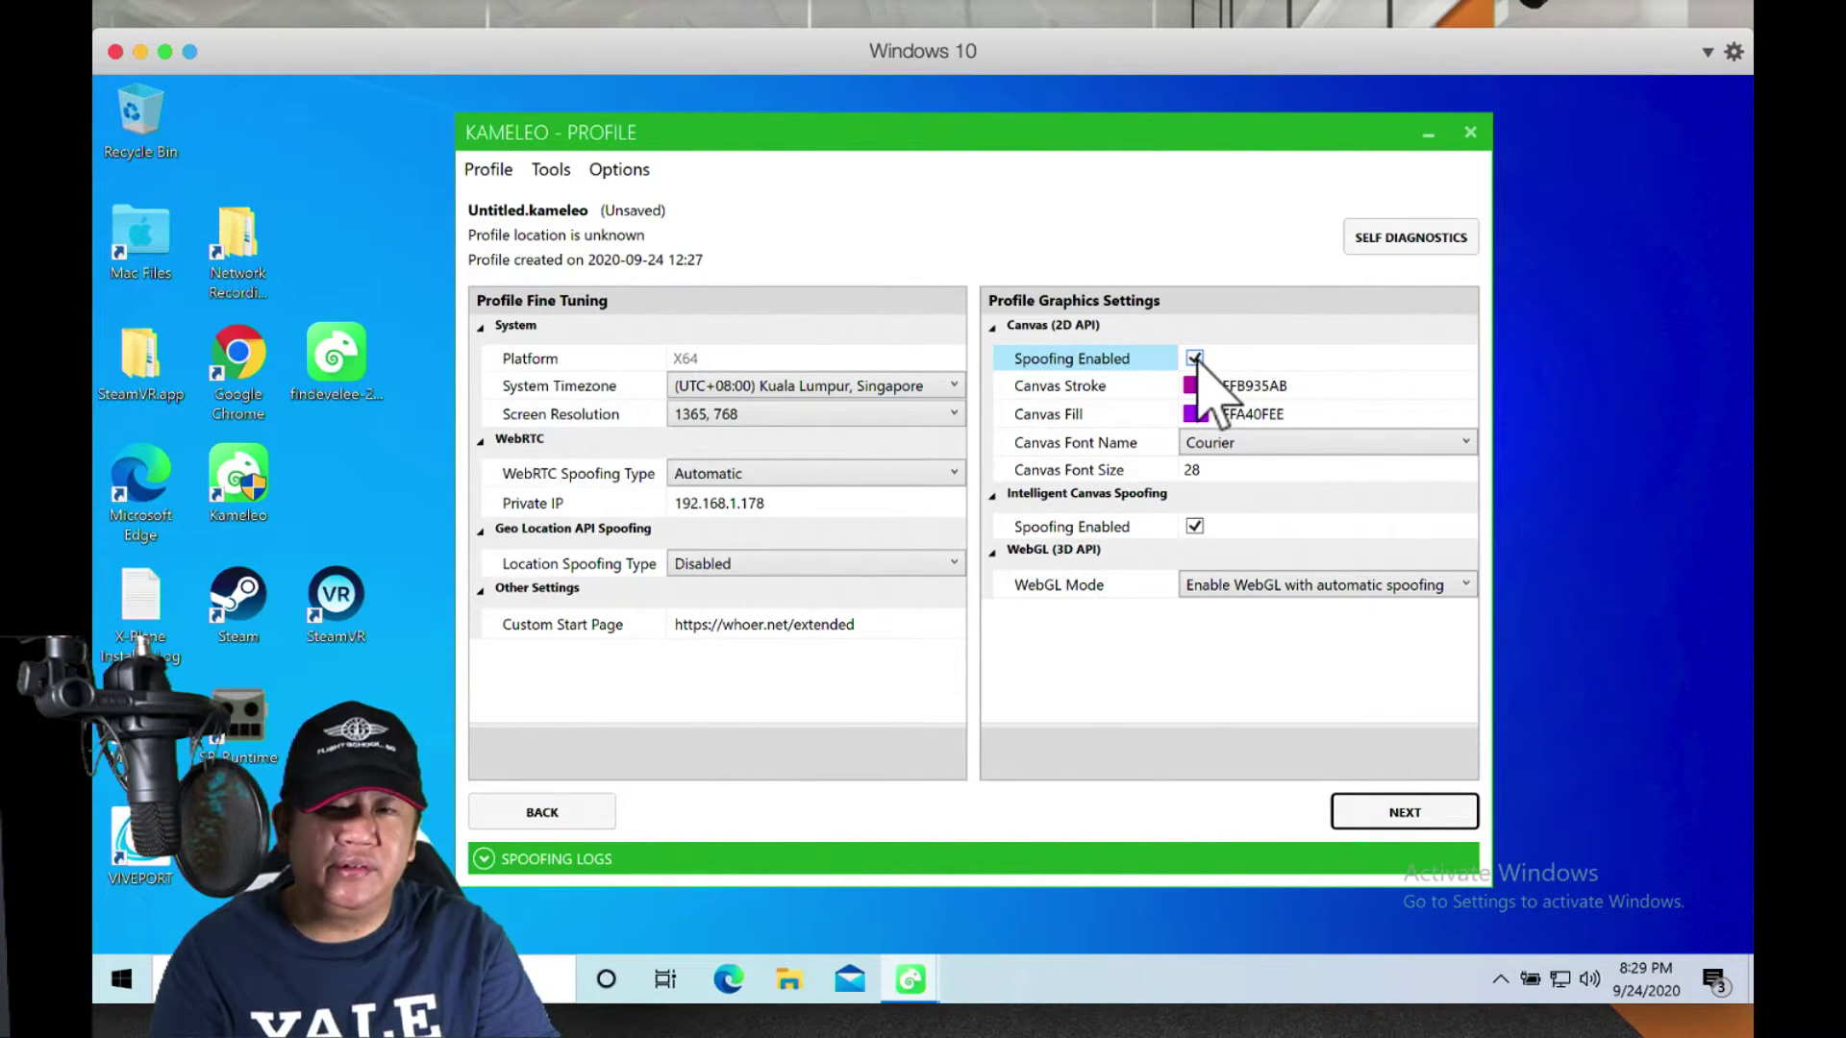
left_click(1195, 359)
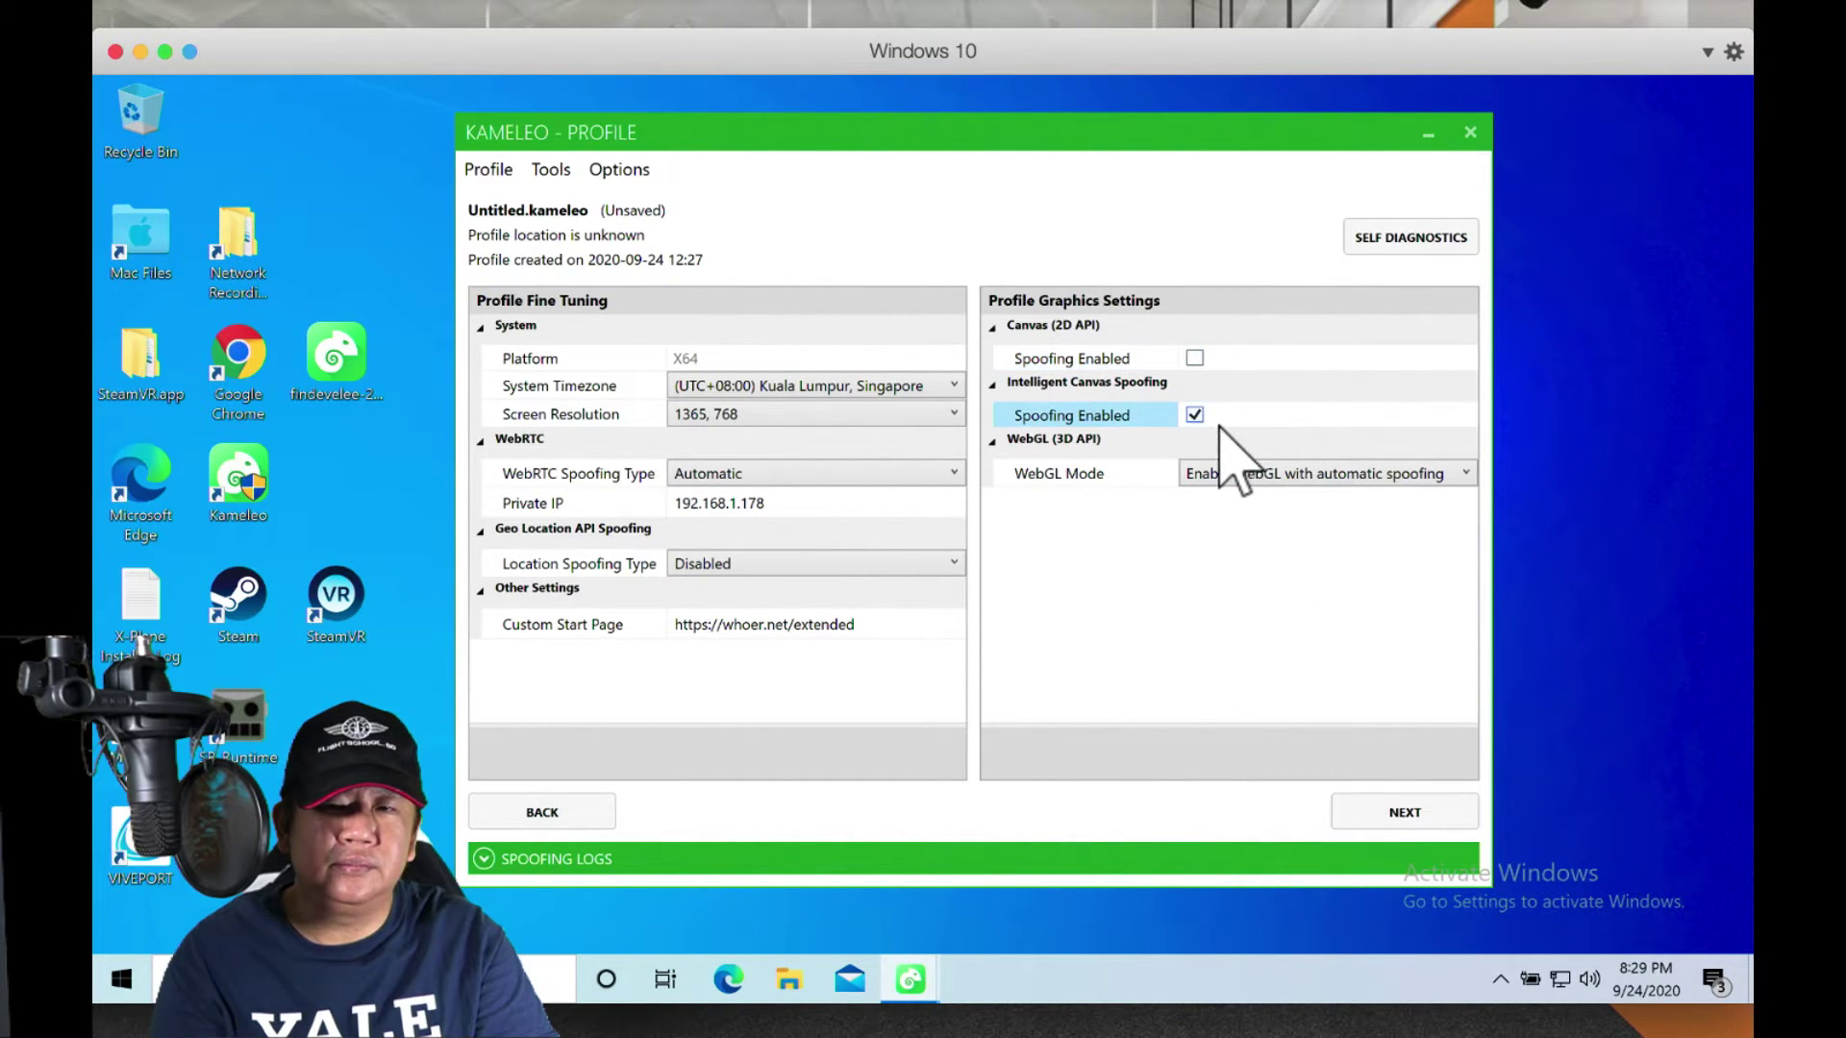
left_click(1195, 414)
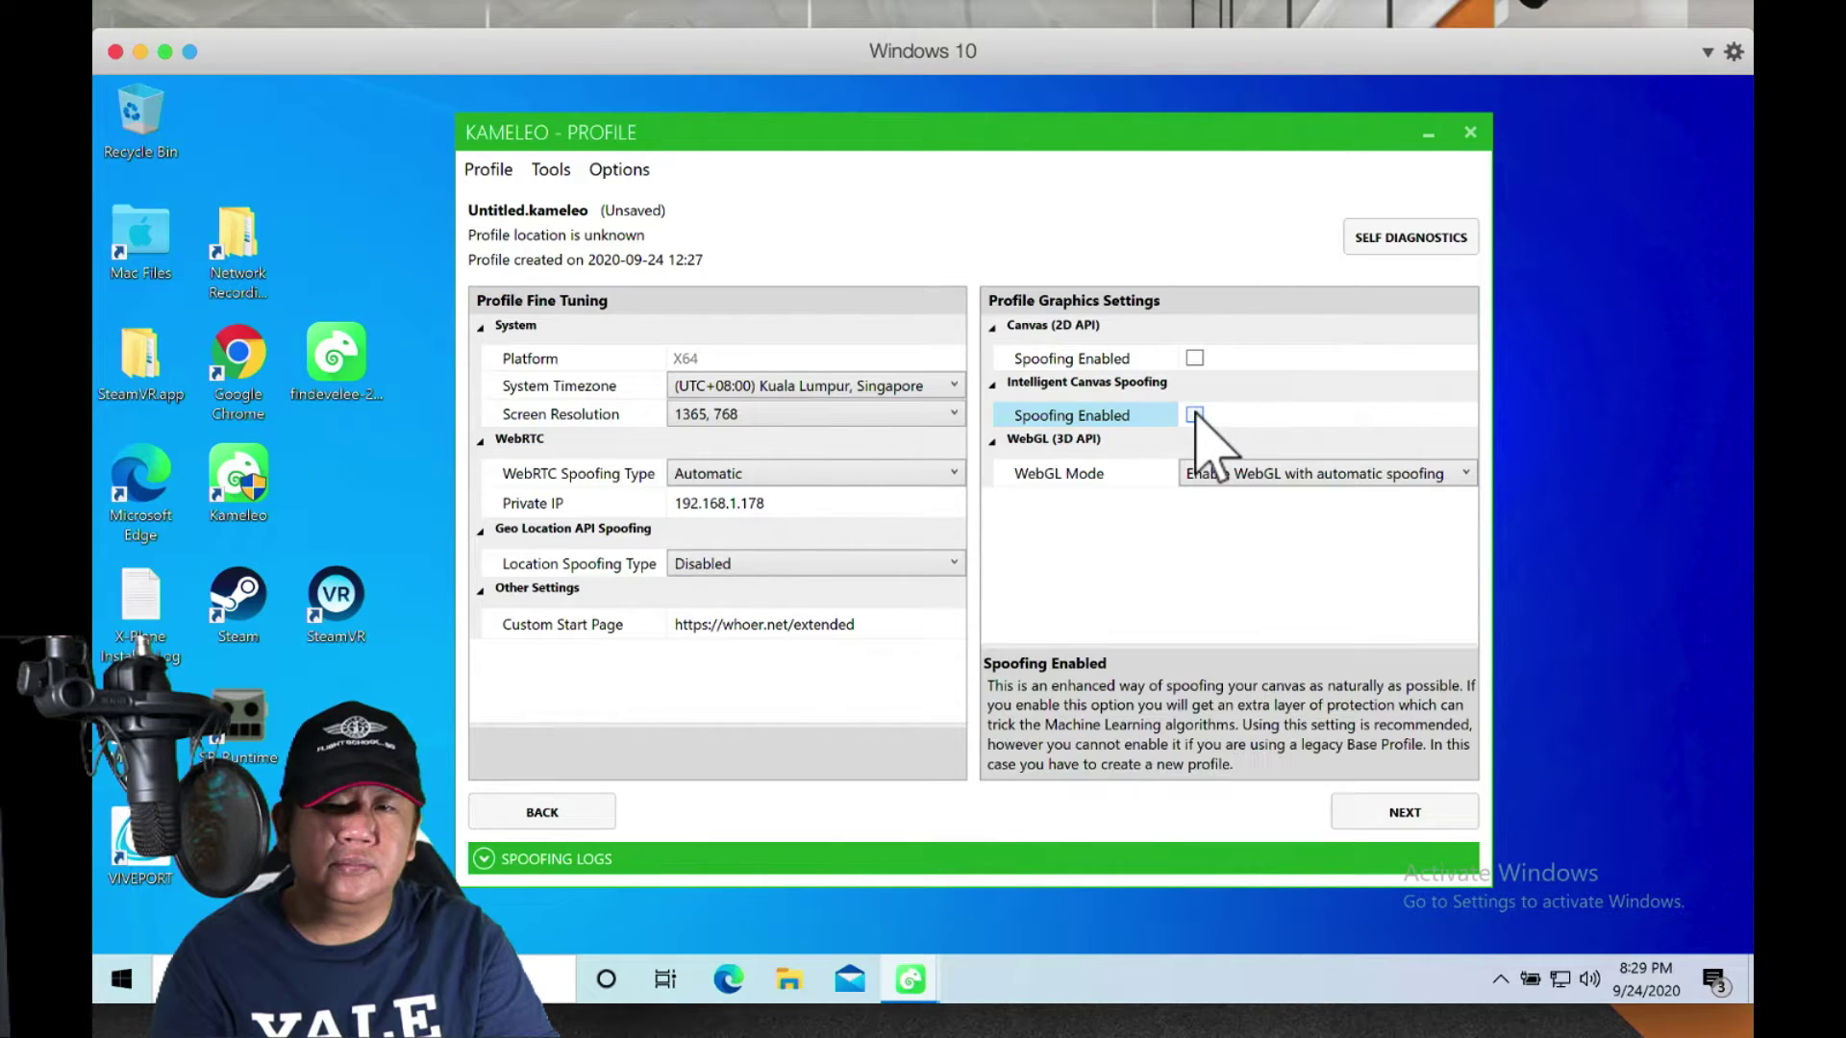
Step: Keep the Direct proxy connection and launch the spoofed browser
left_click(1385, 816)
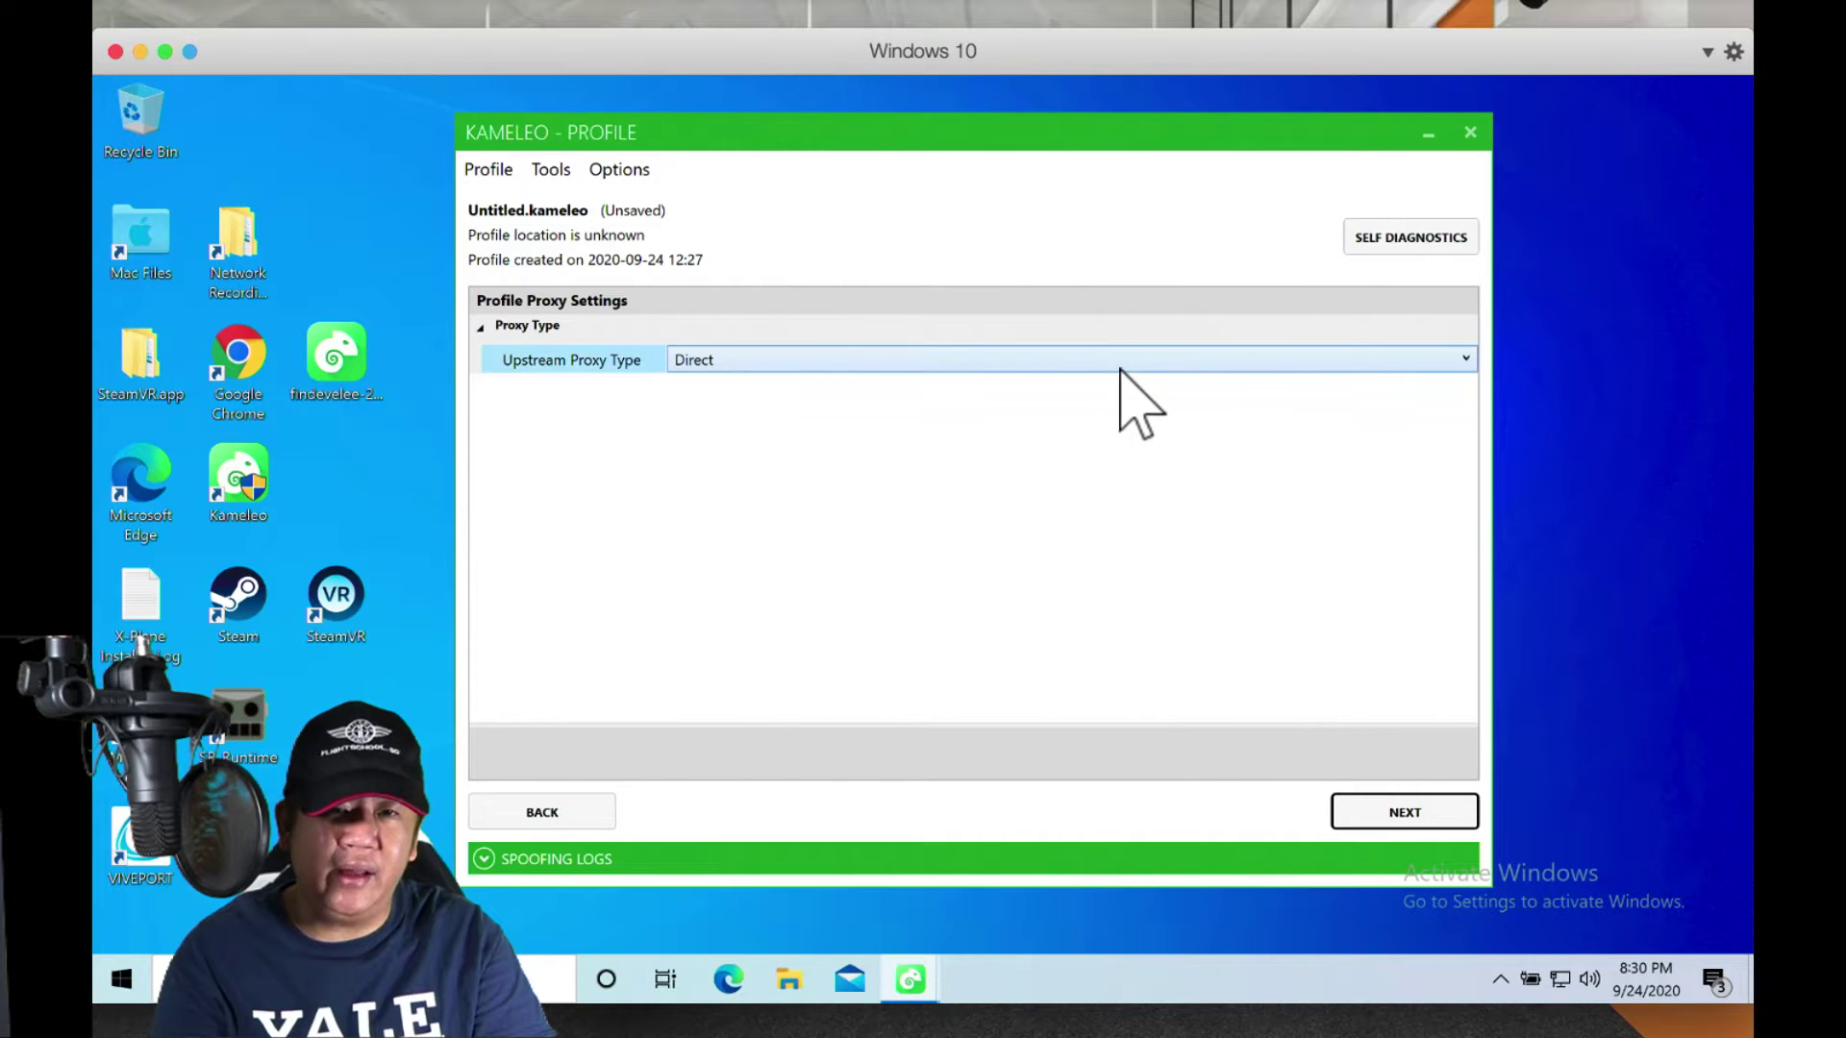
left_click(1385, 817)
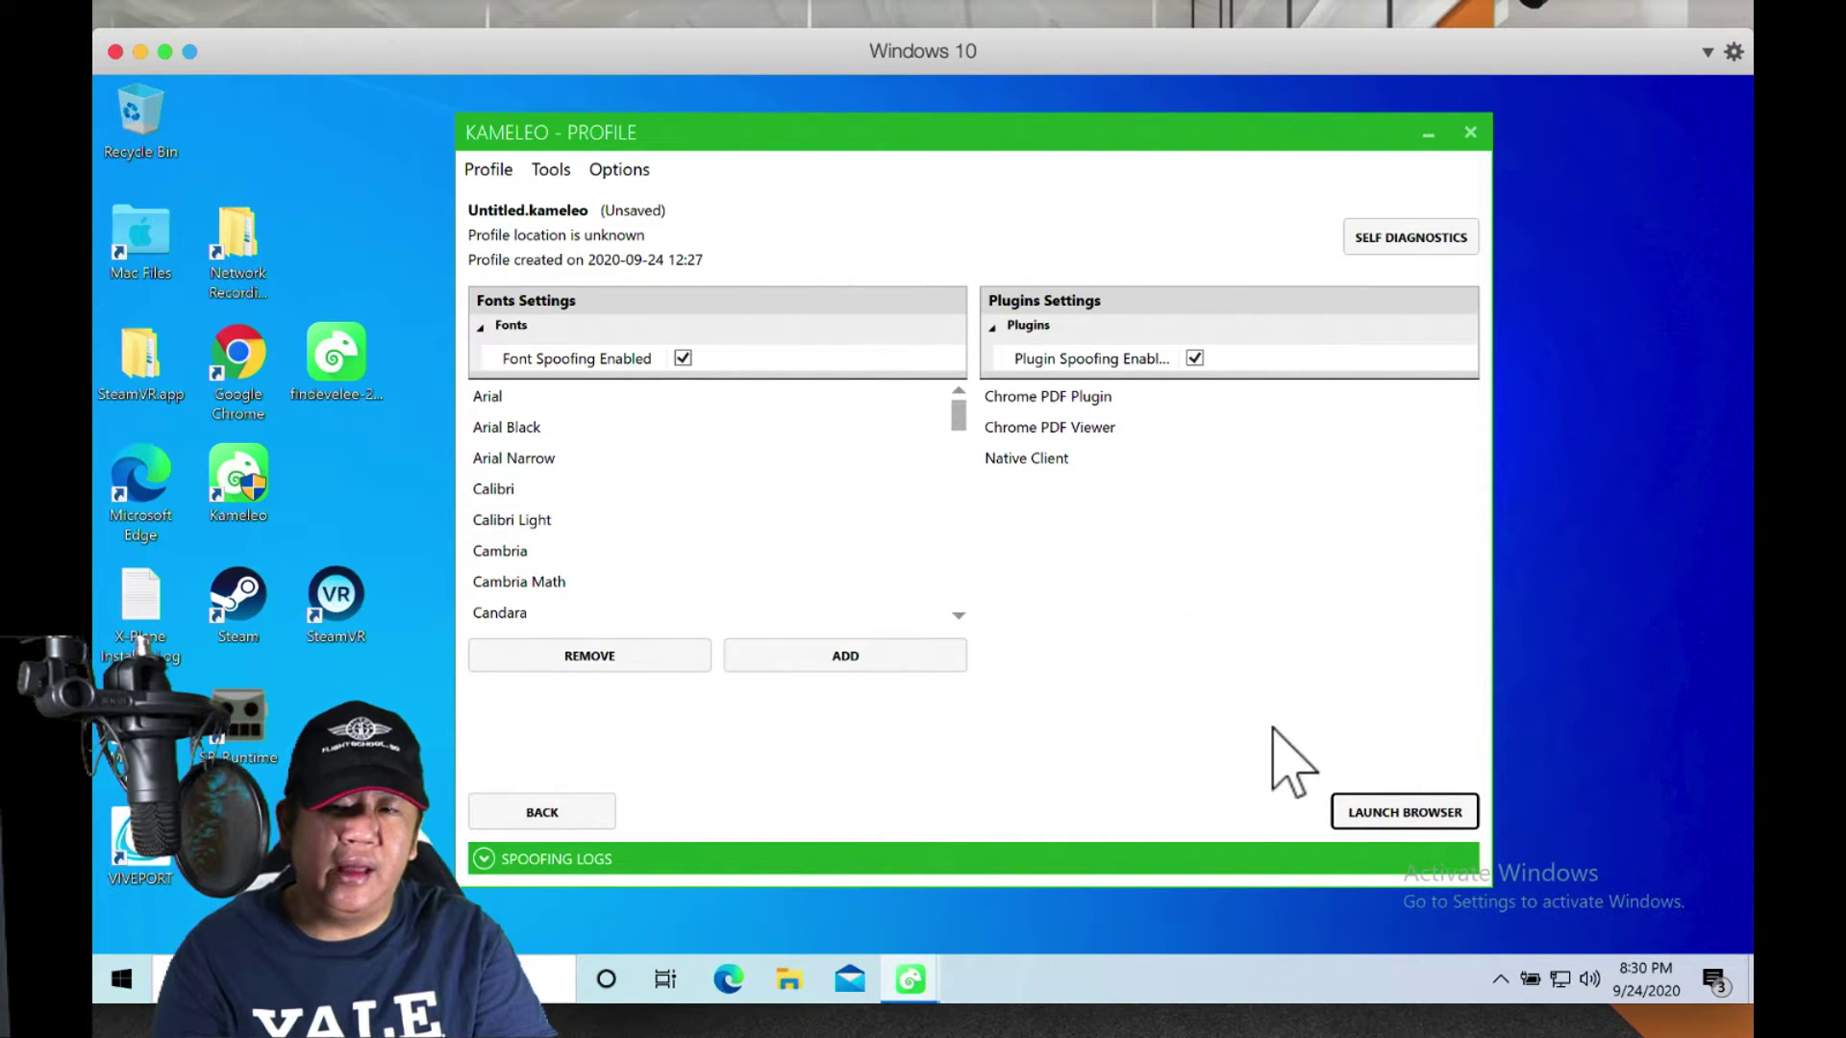
left_click(1382, 817)
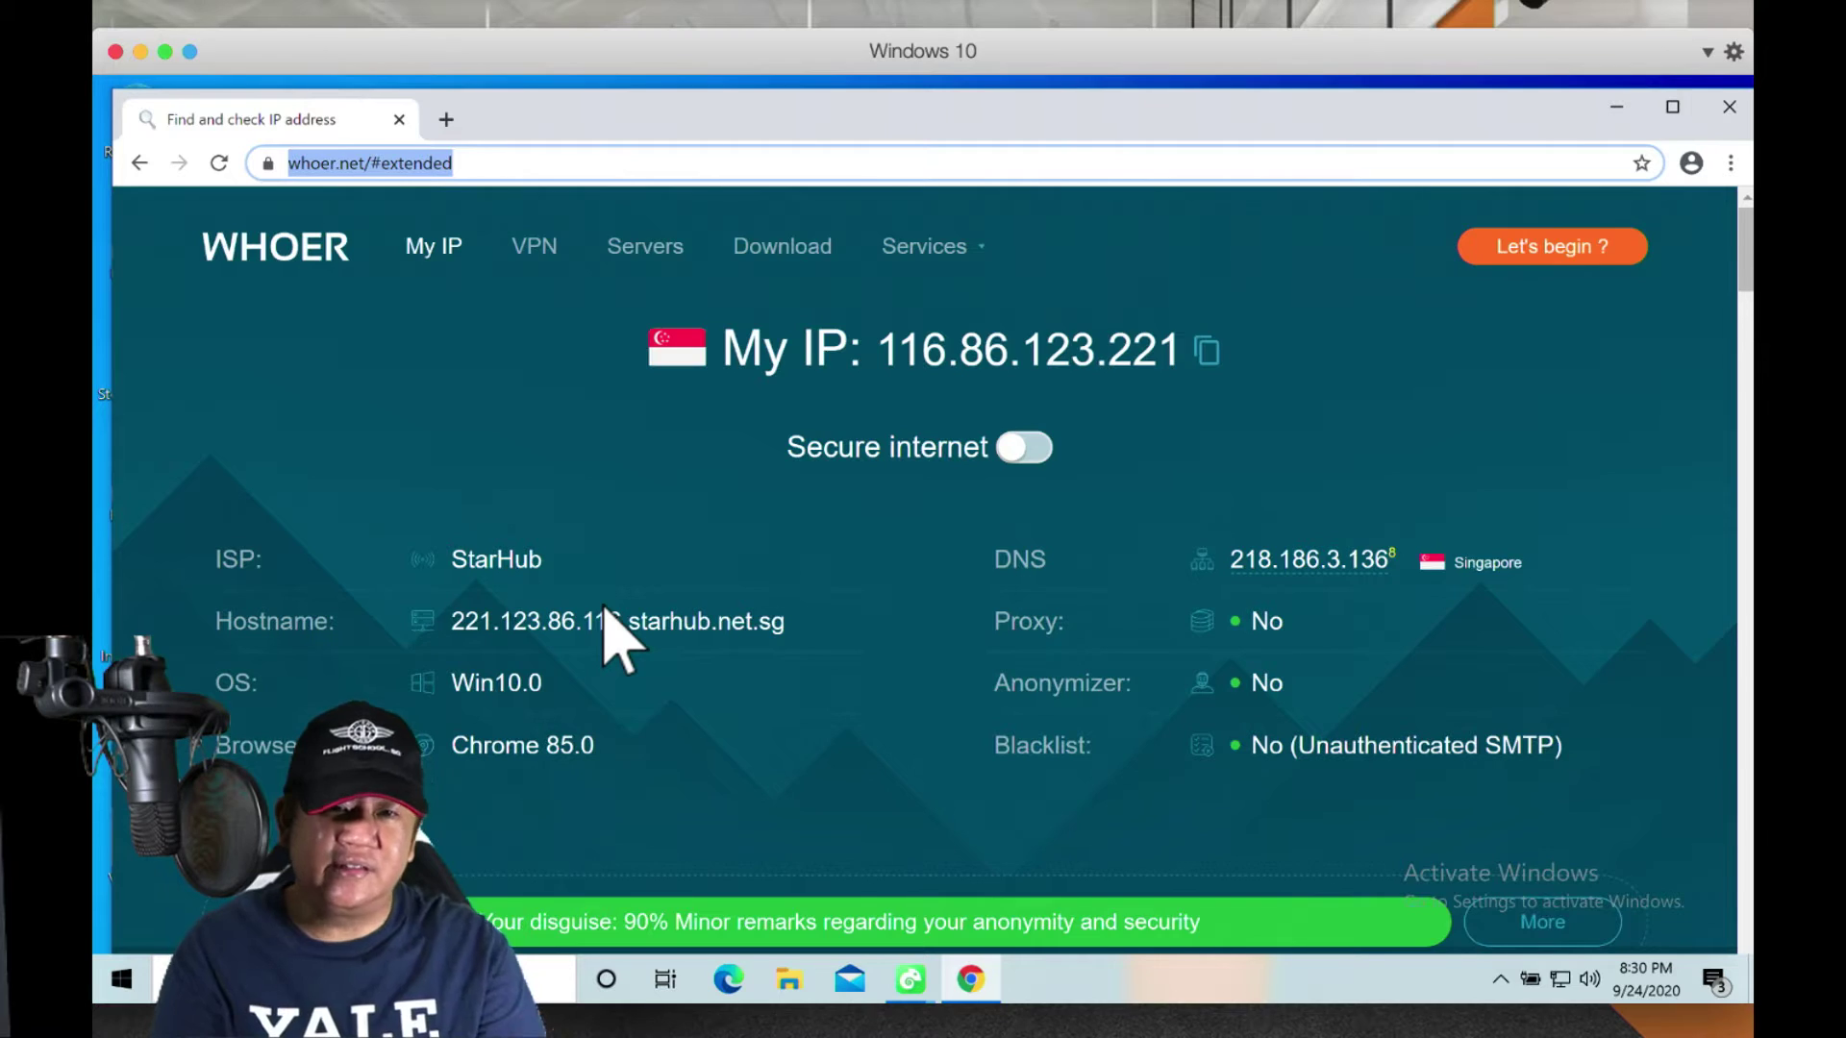
Step: Scroll through whoer.net's report: Singapore IP, Win10, Chrome 85, Asia/Singapore time
scroll(603, 608, "down", 10)
scroll(604, 605, "down", 3)
scroll(604, 605, "up", 3)
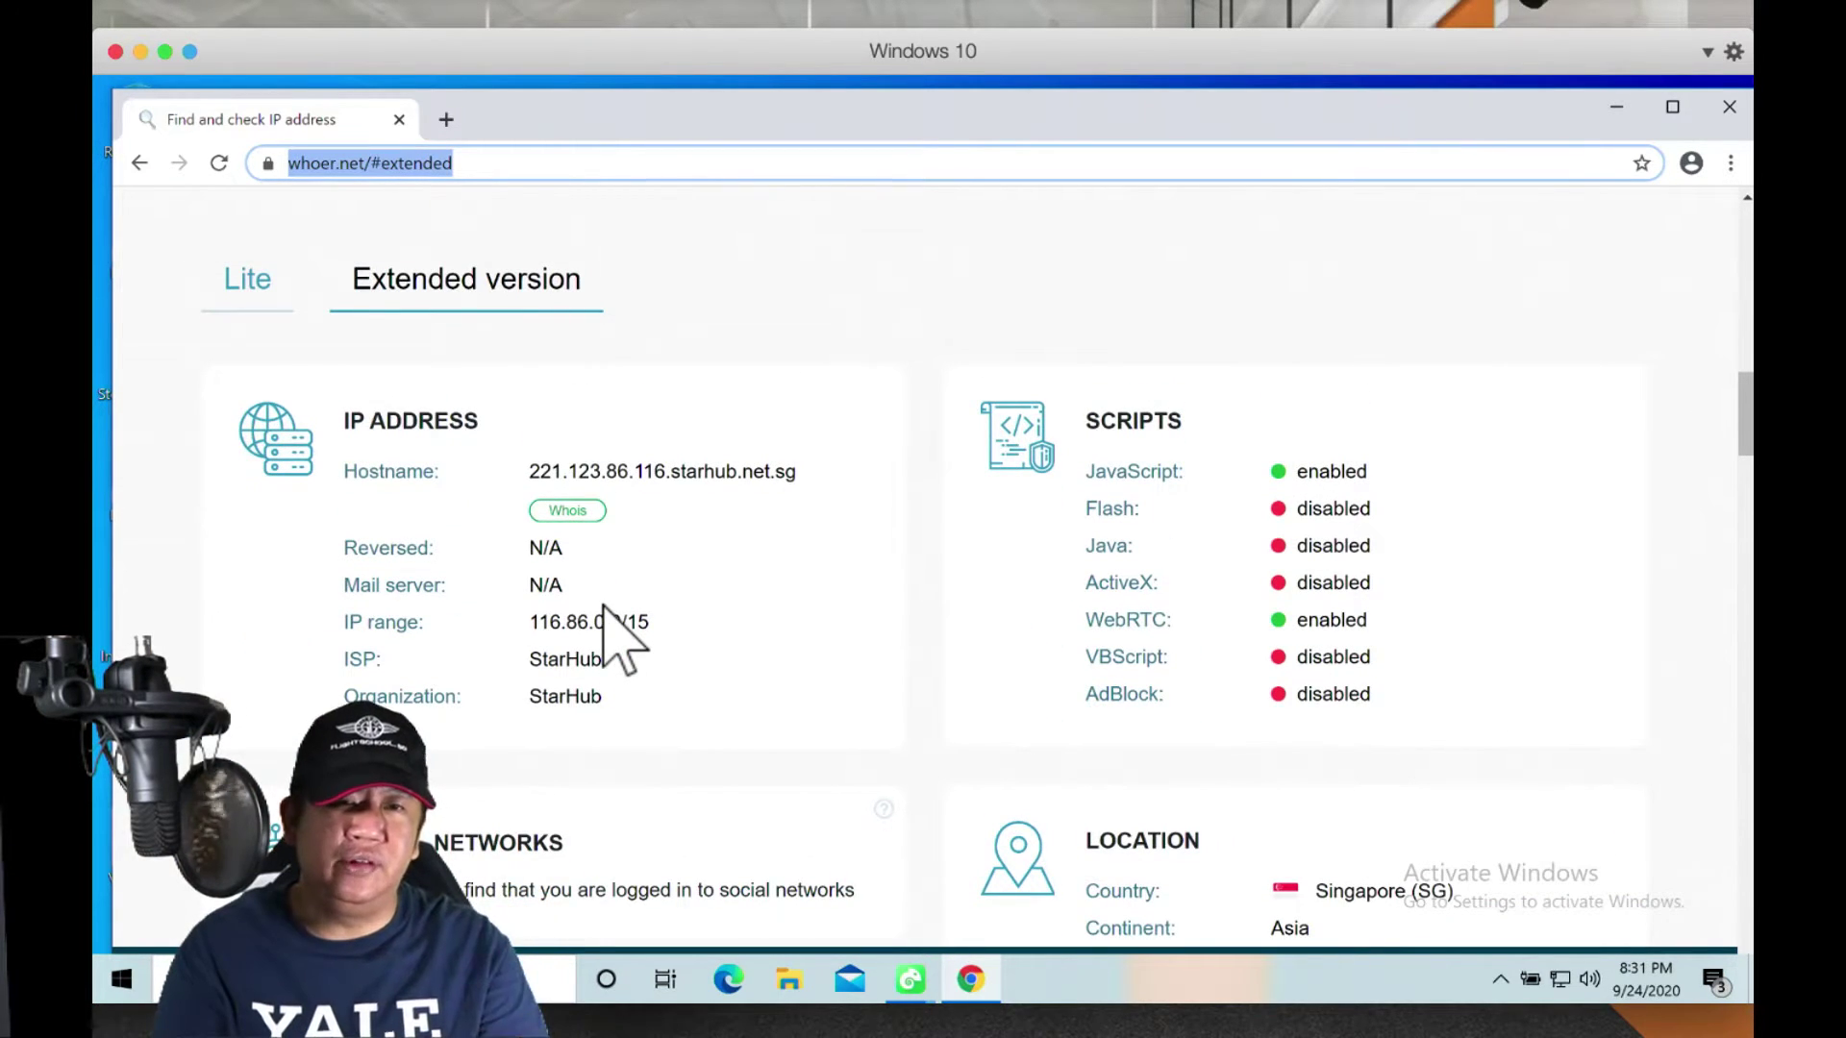
scroll(615, 636, "down", 5)
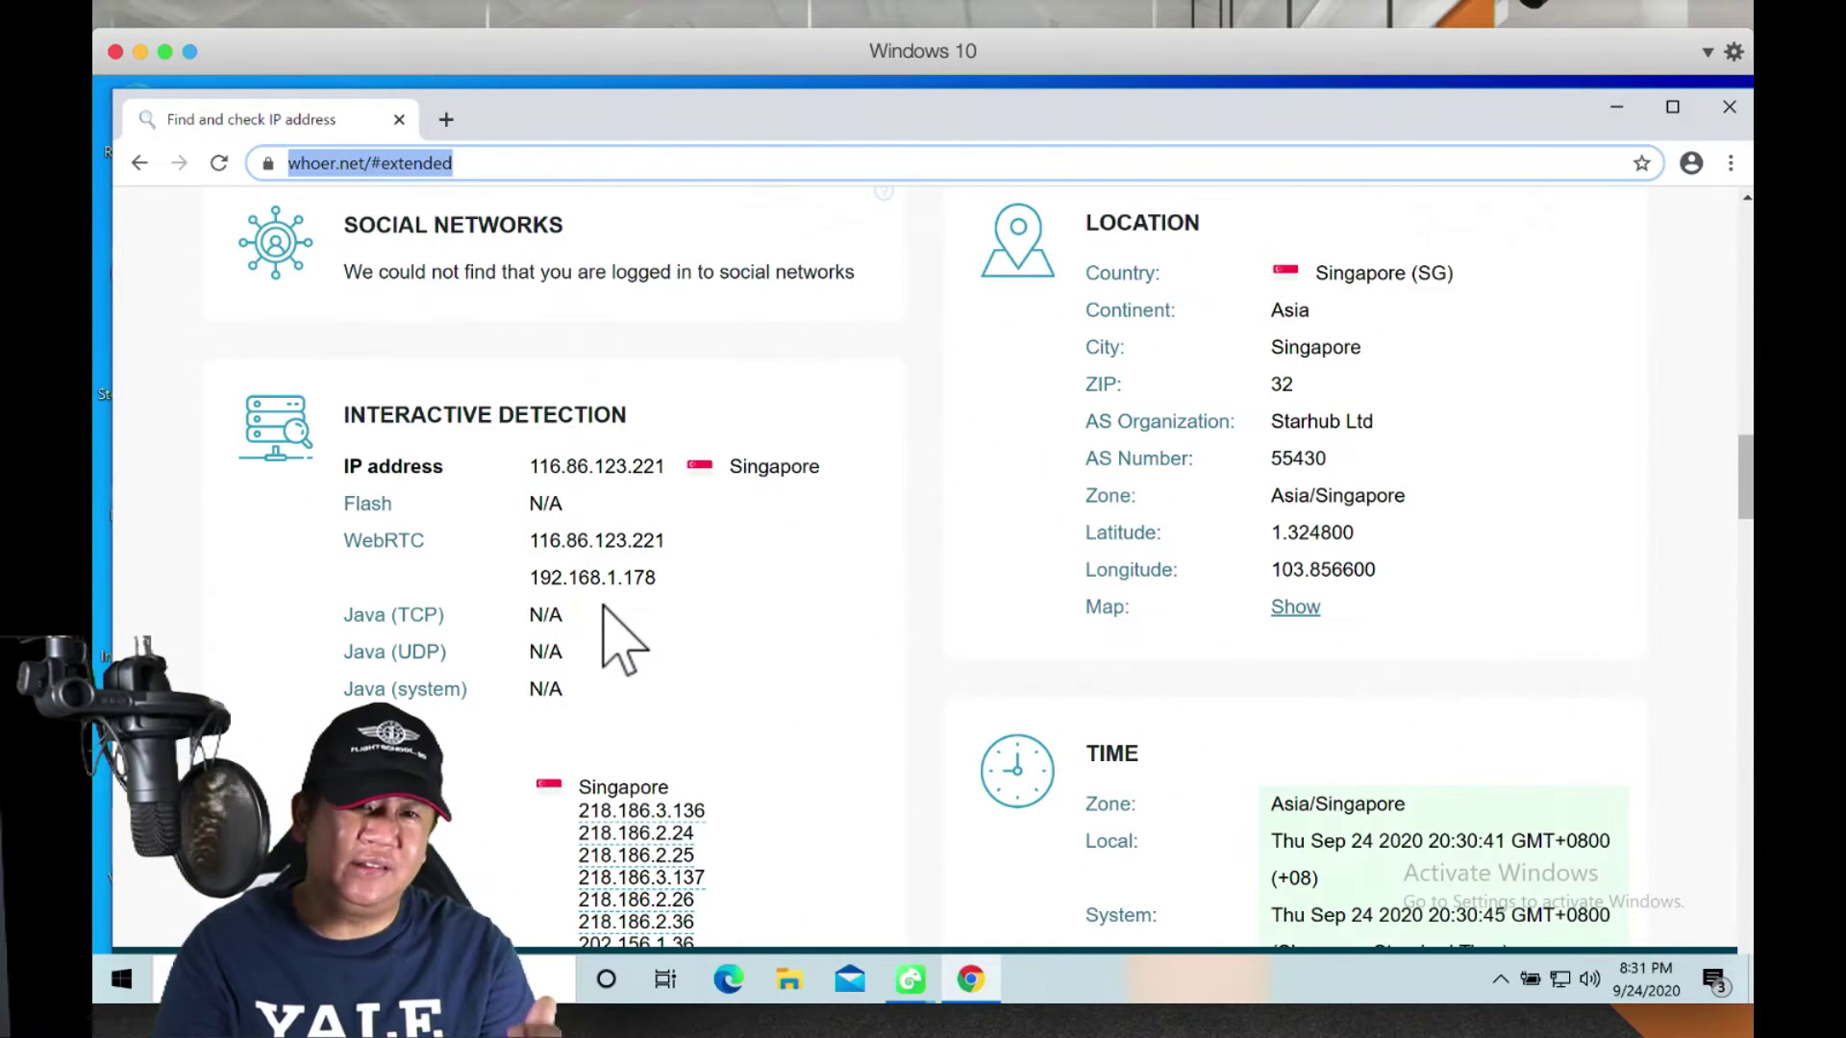
scroll(604, 607, "down", 6)
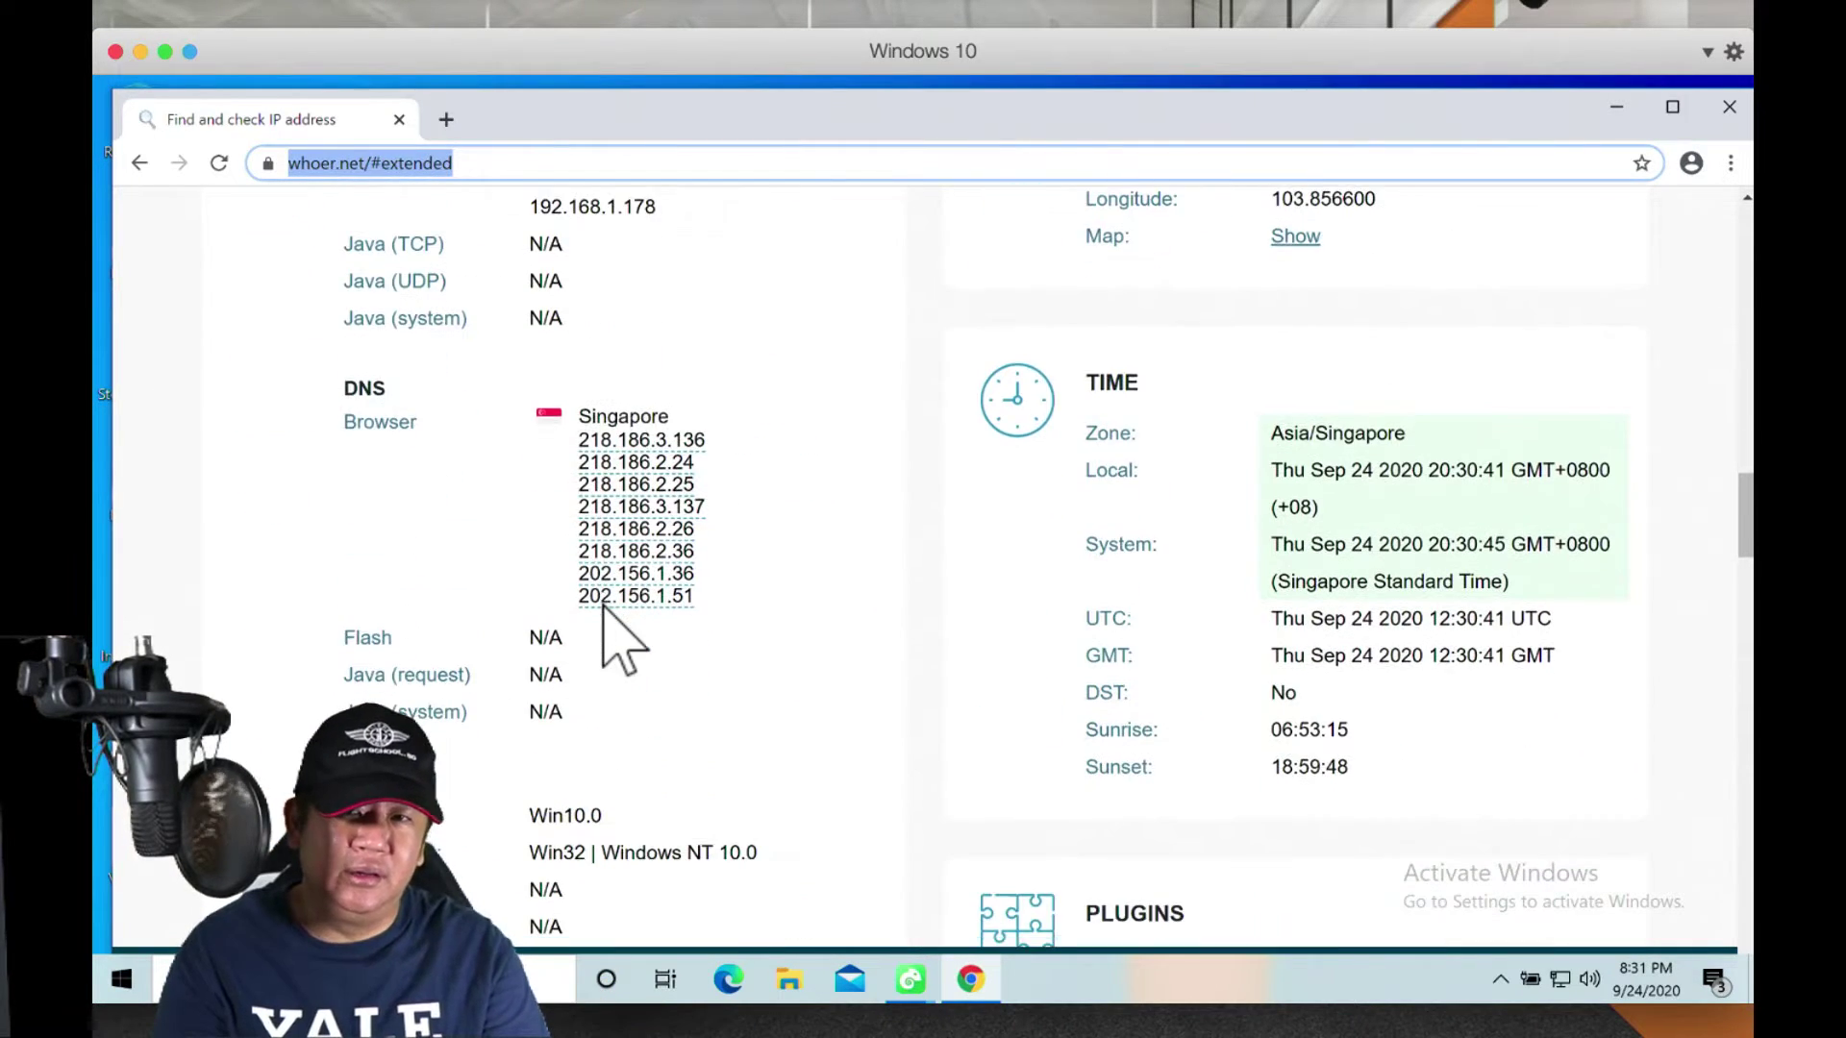
scroll(604, 608, "up", 15)
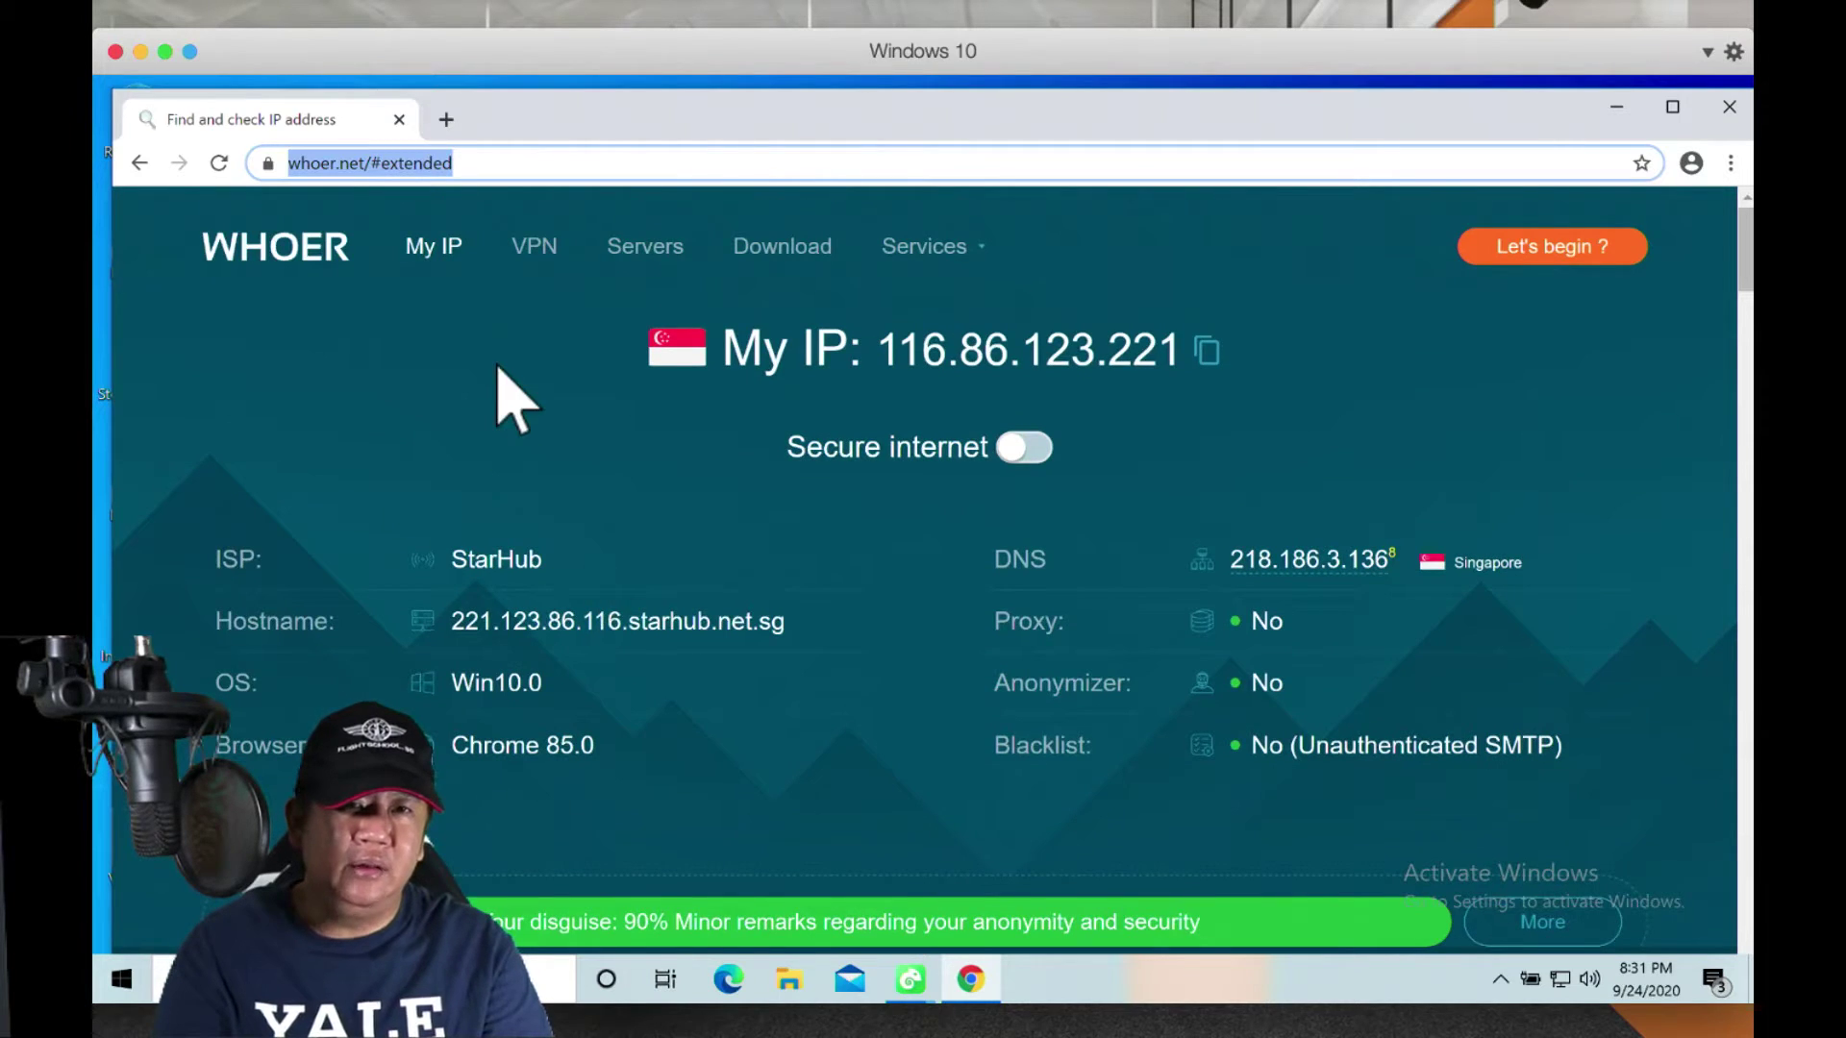
left_click(446, 119)
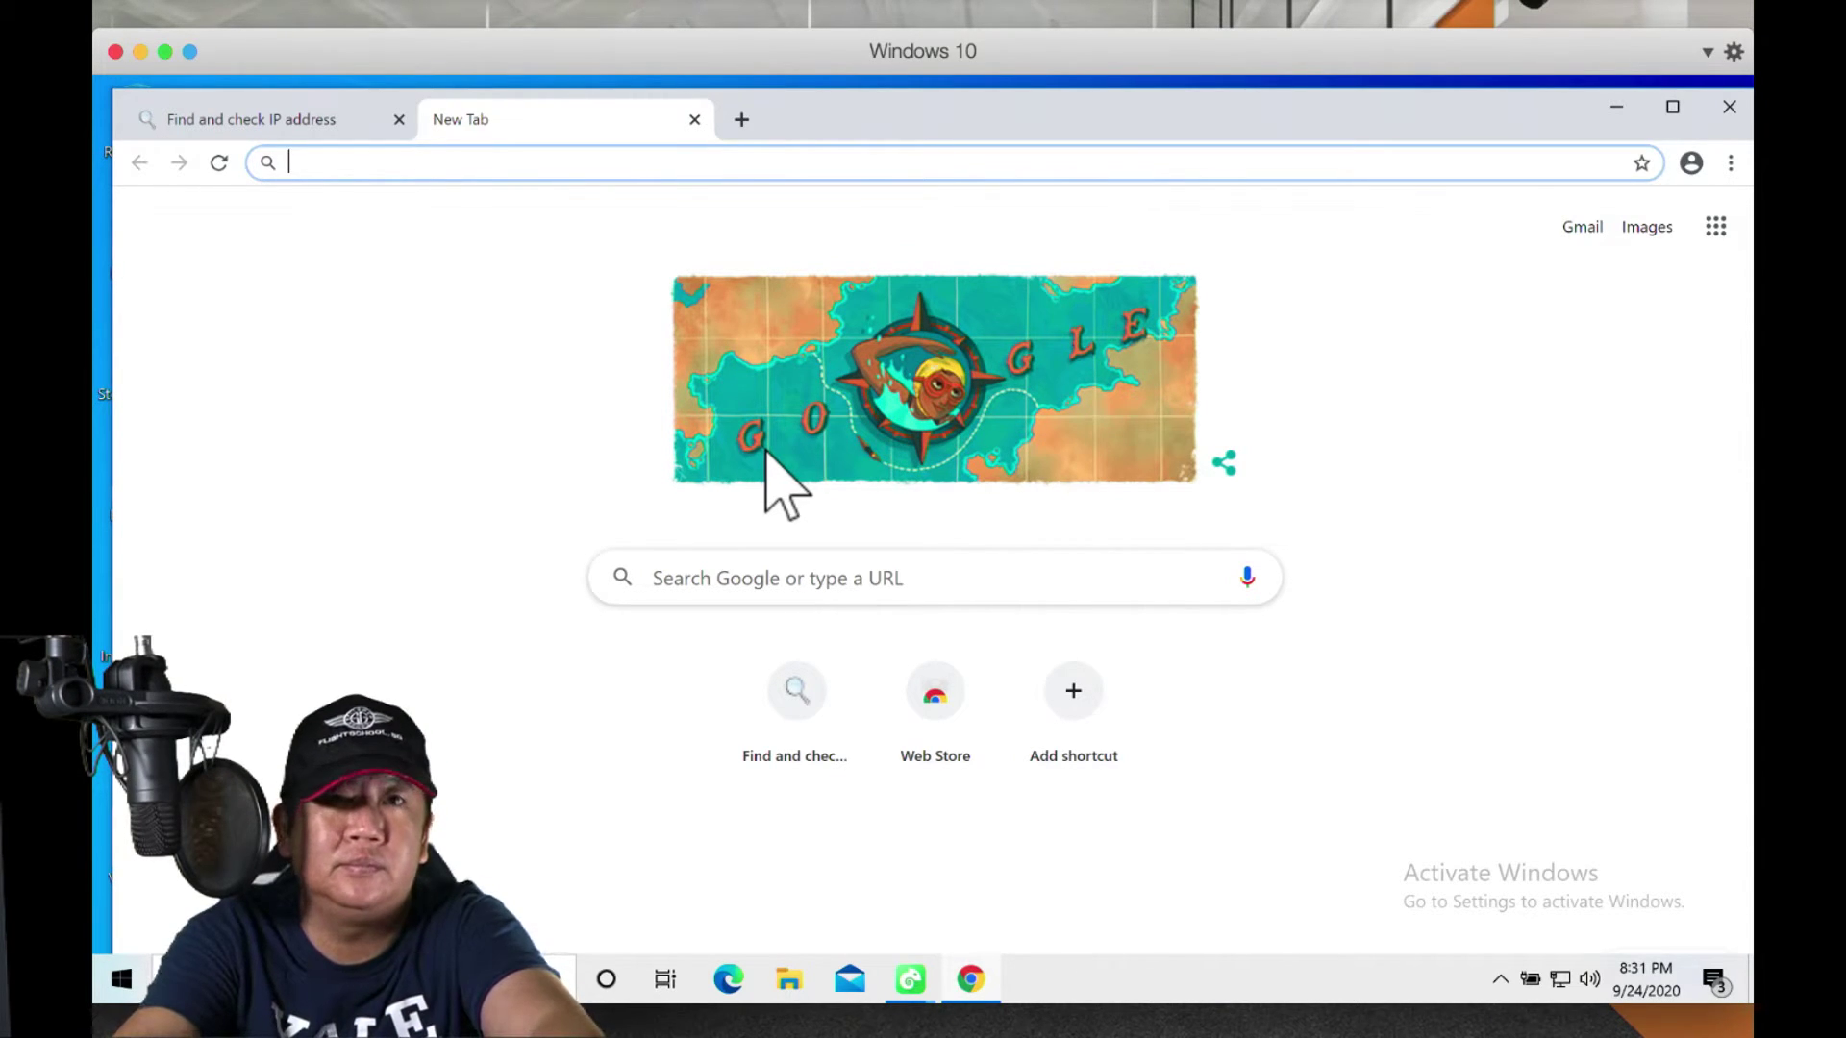
type("www.facebook.")
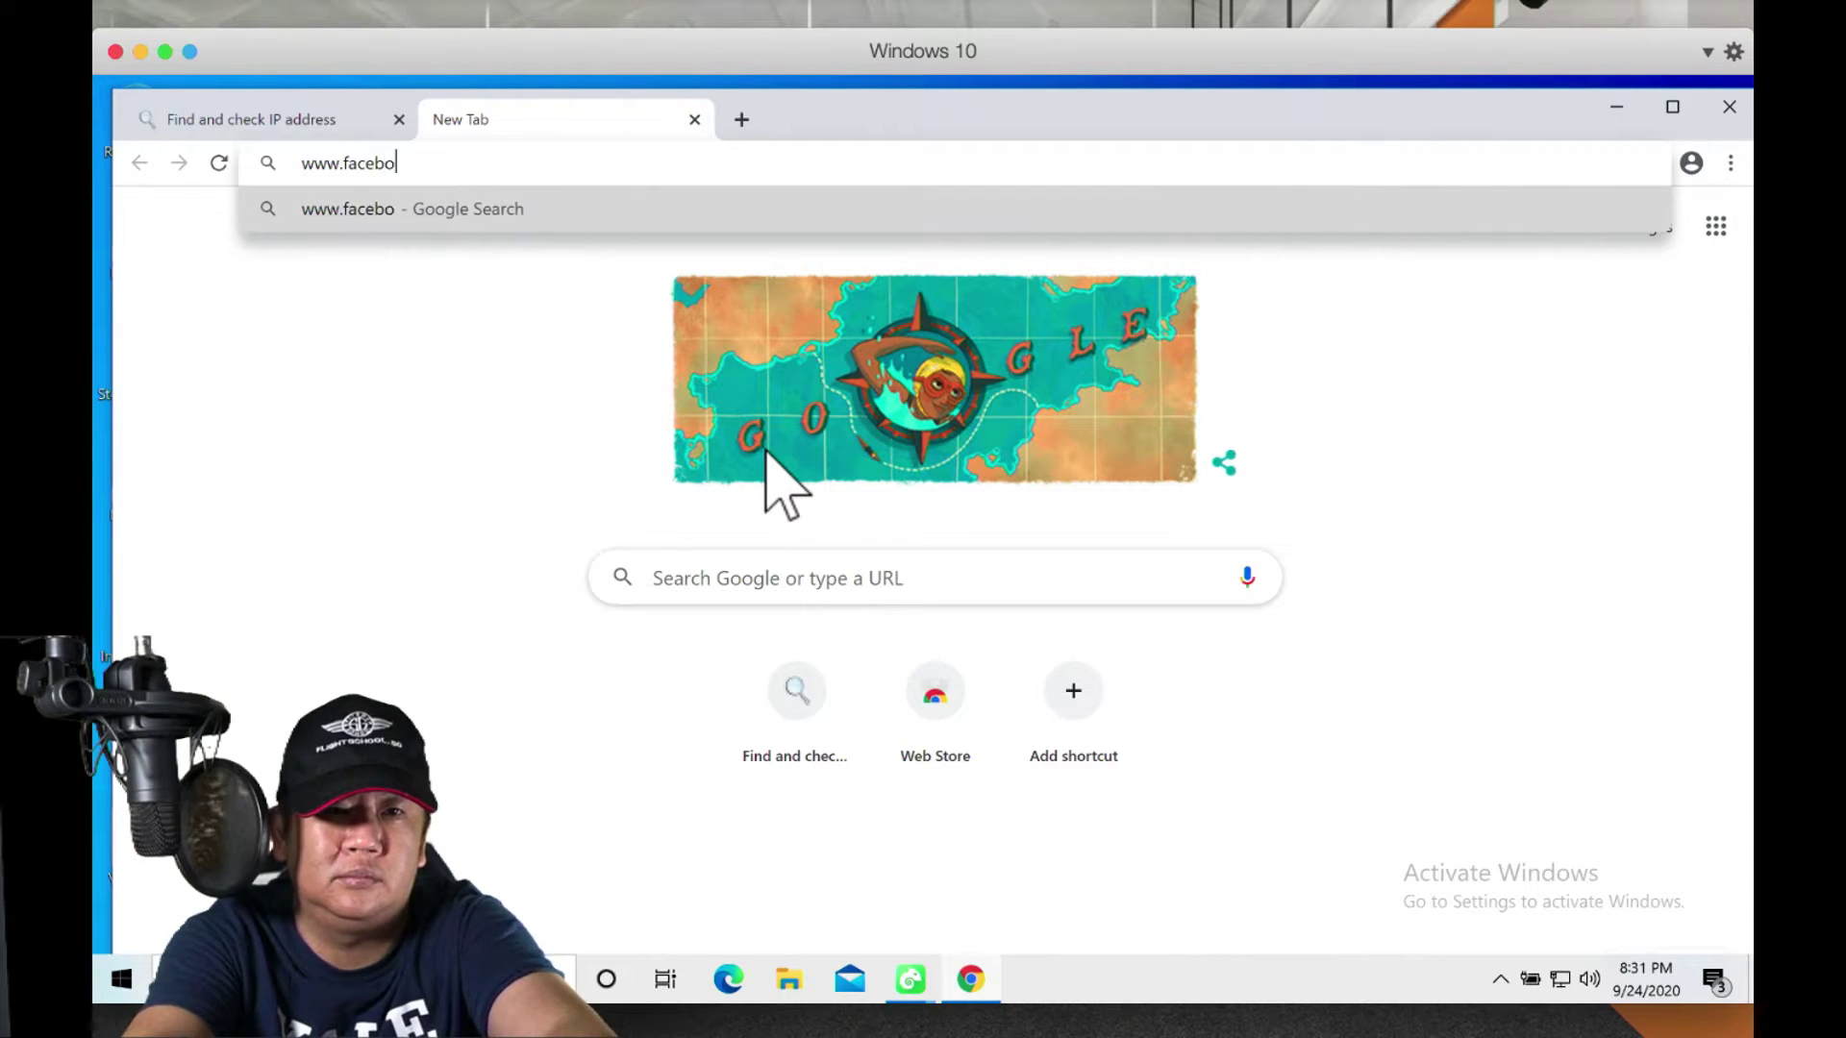
type("com")
key("Return")
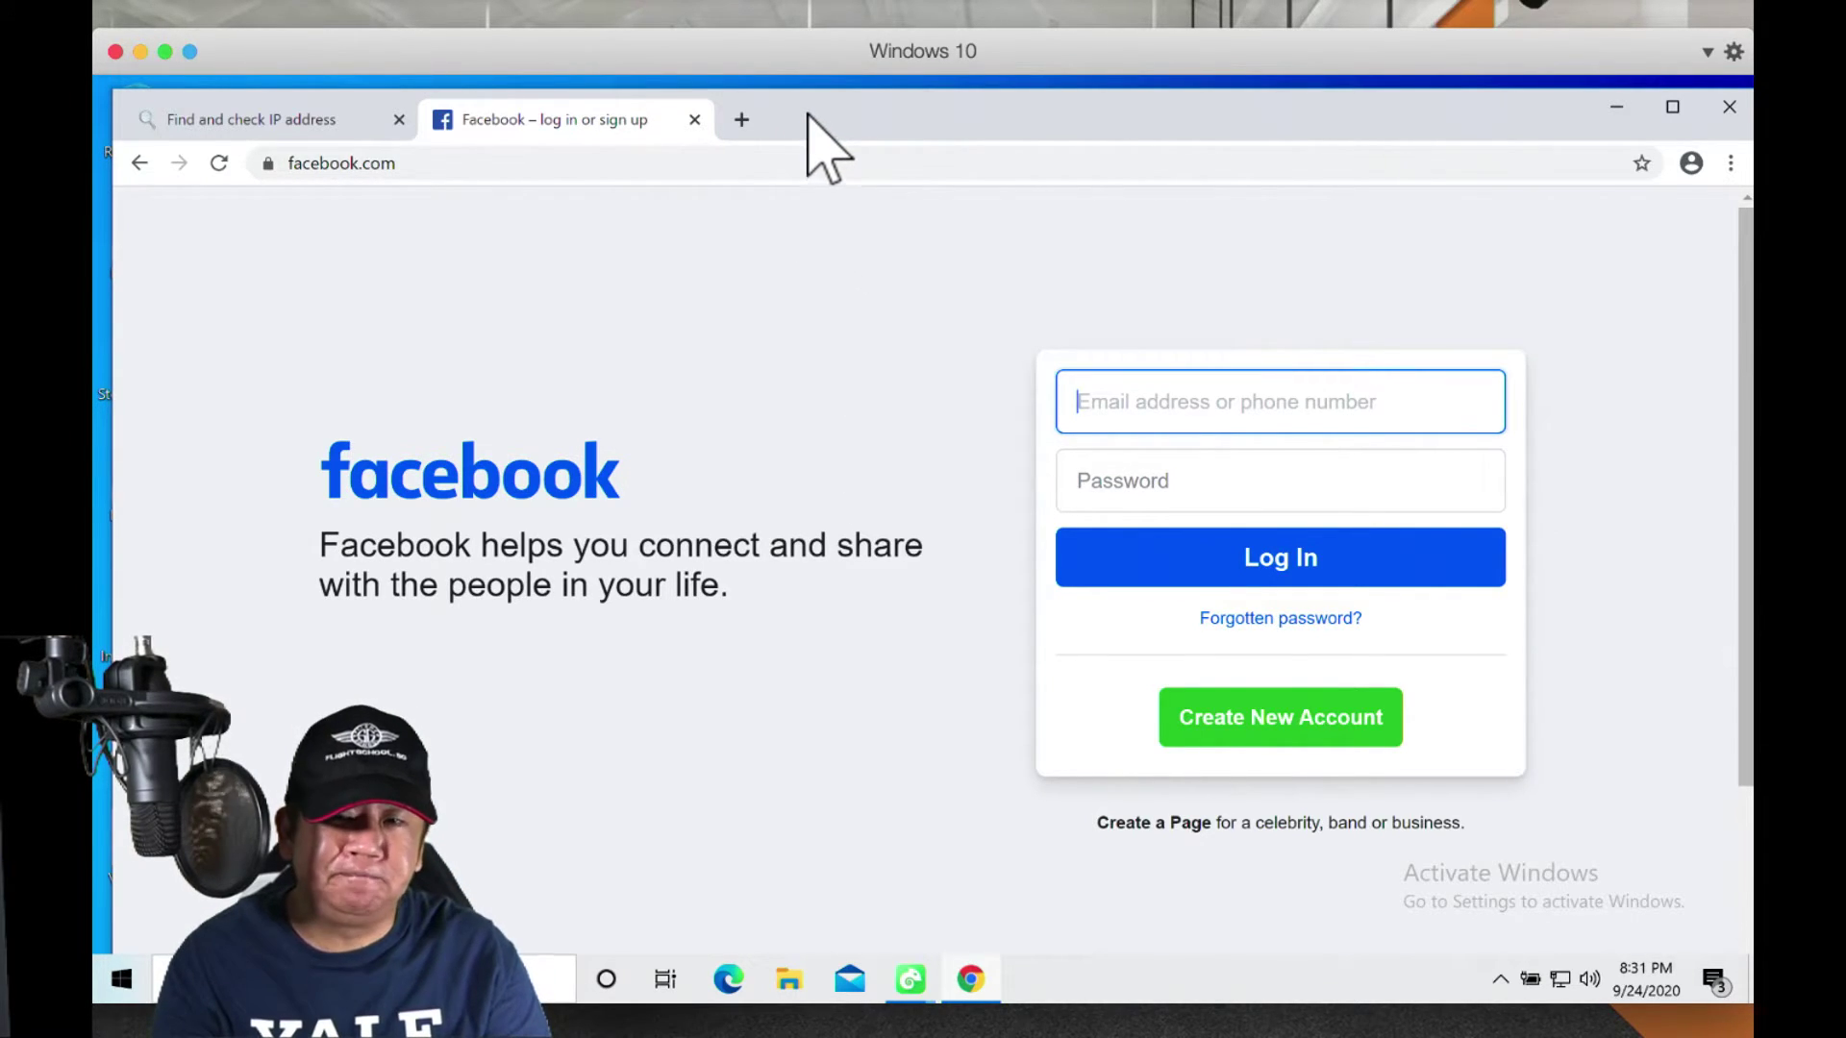
Step: Minimize Chrome and highlight the 'Browser running' line in the Kameleo Spoofing Logs
left_click_drag(807, 113, 821, 204)
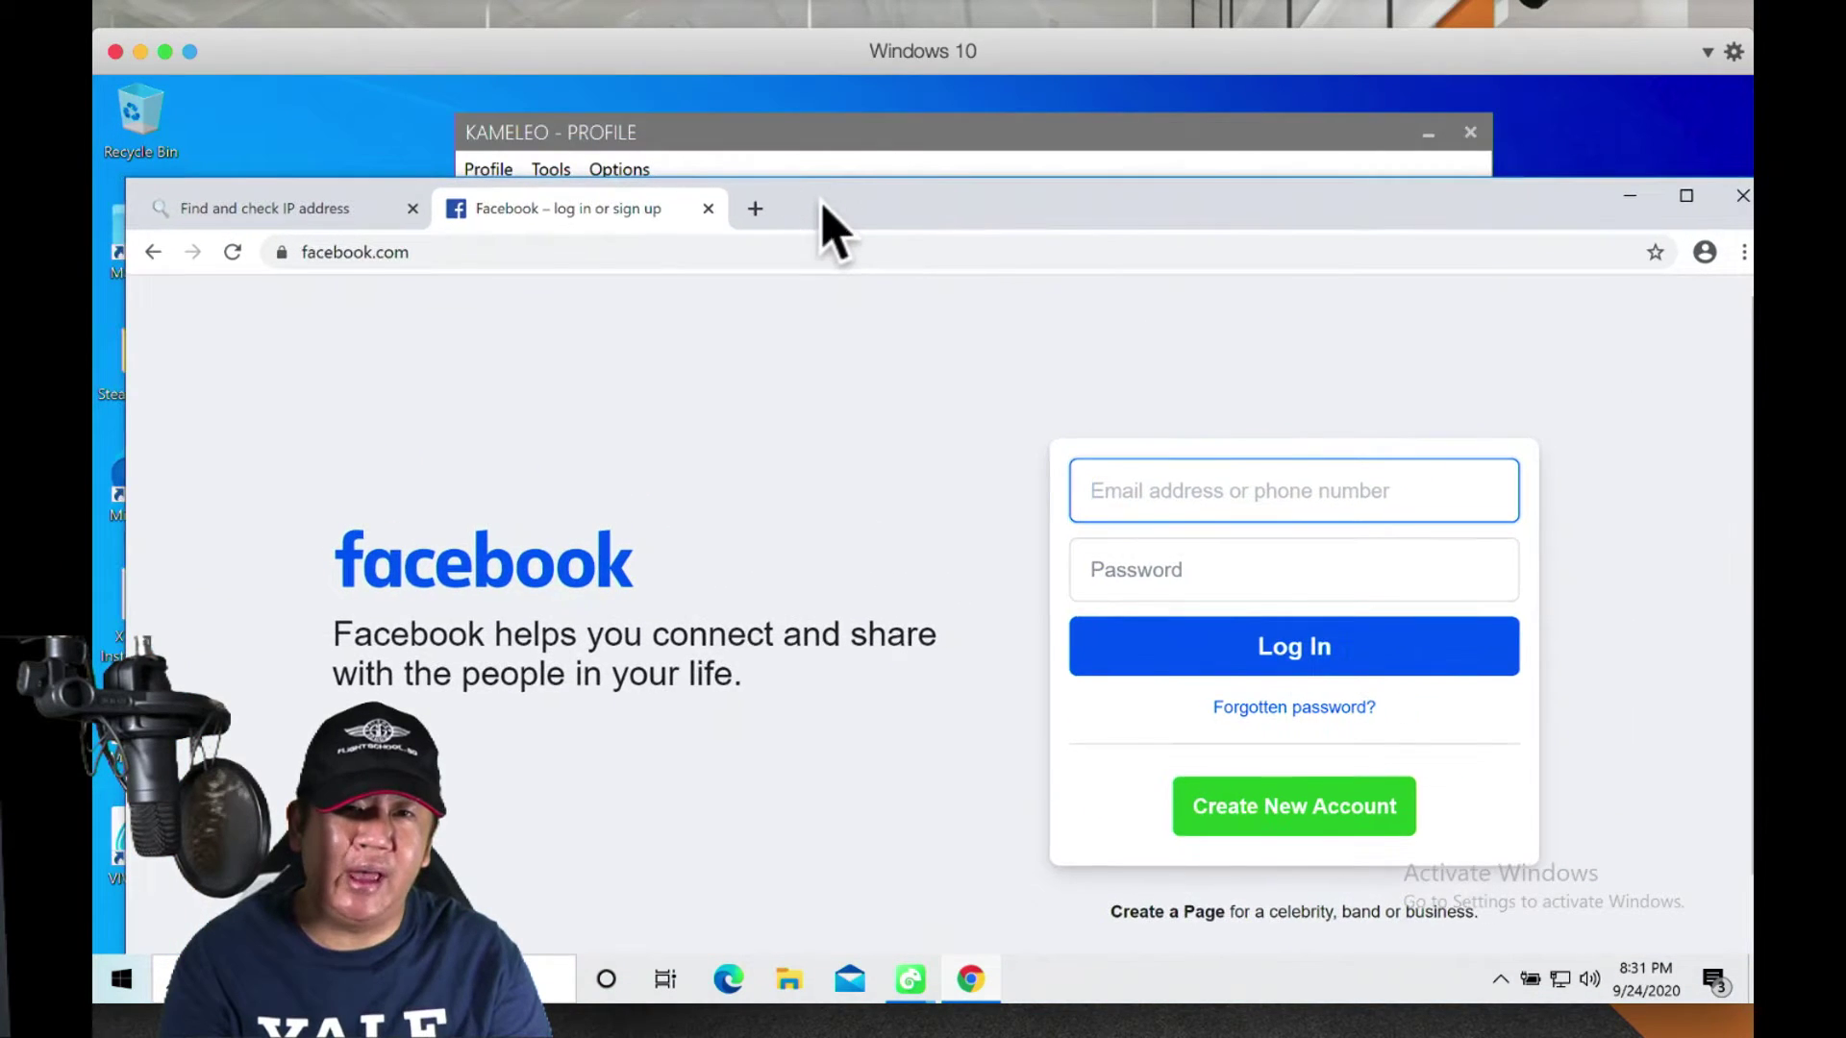
left_click(1631, 197)
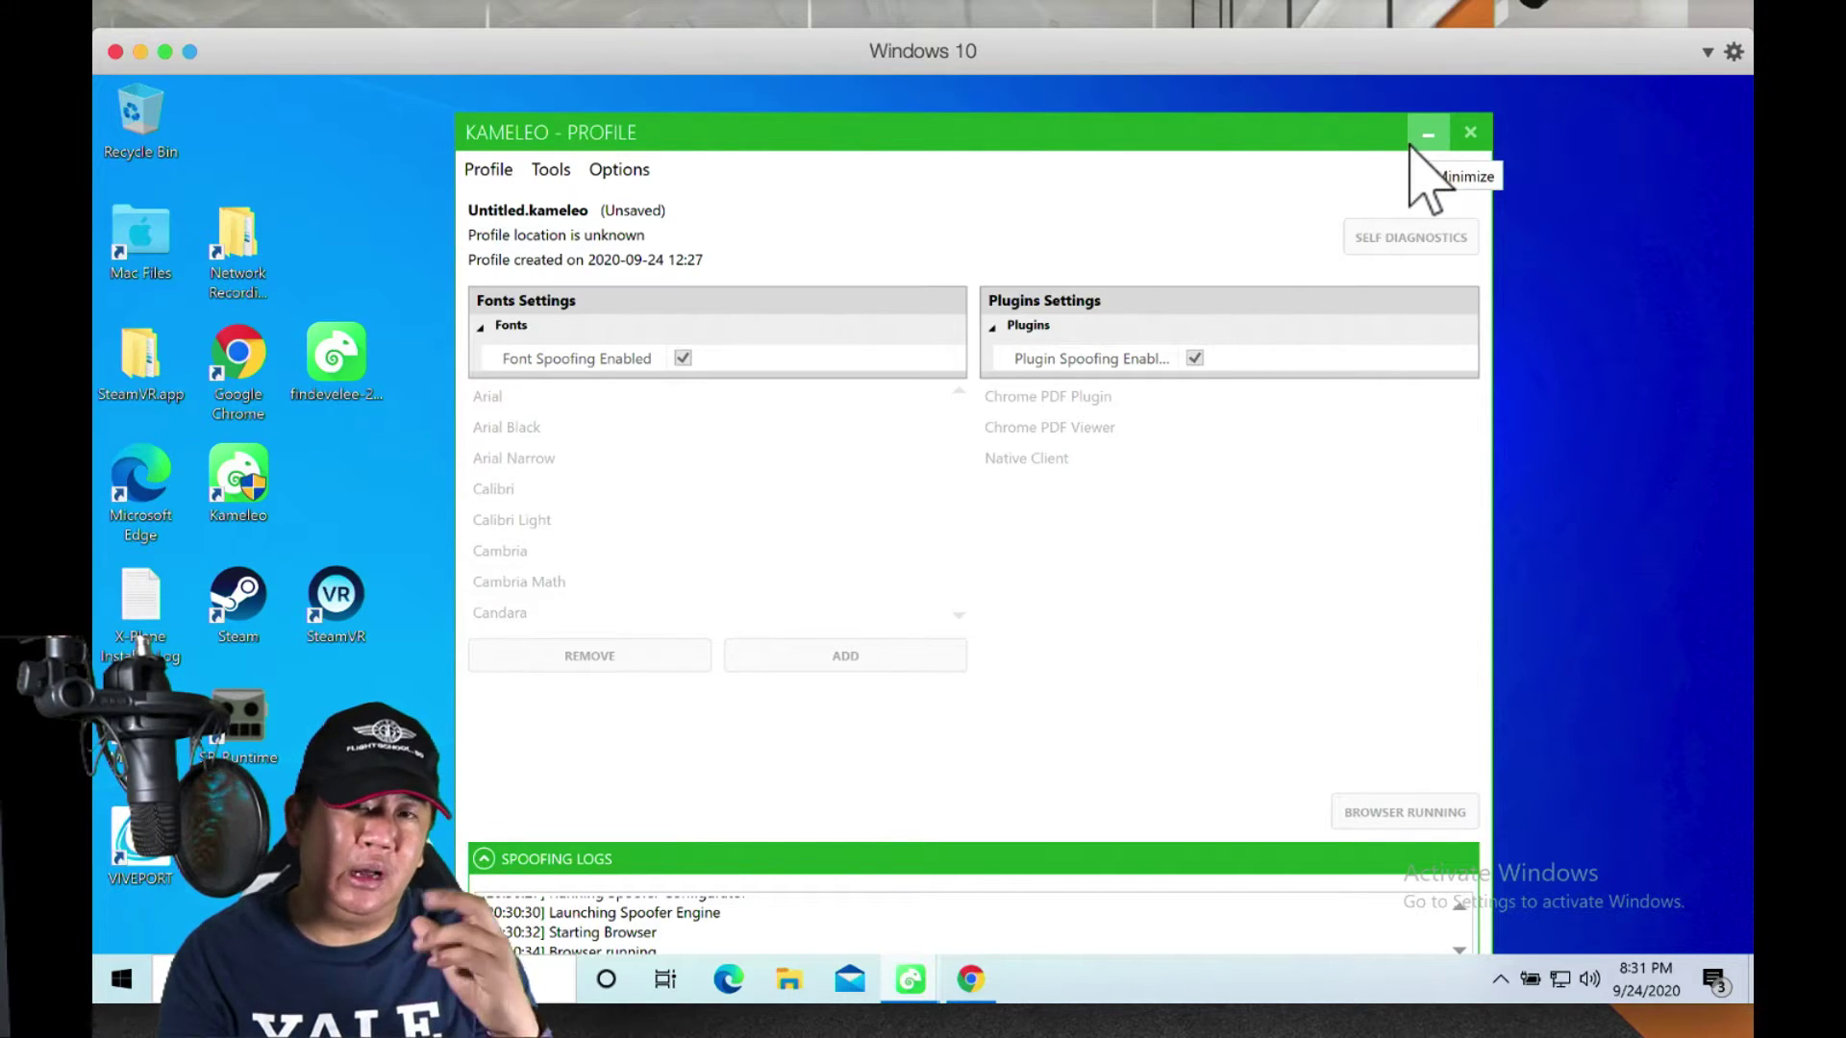
left_click_drag(1291, 129, 1291, 93)
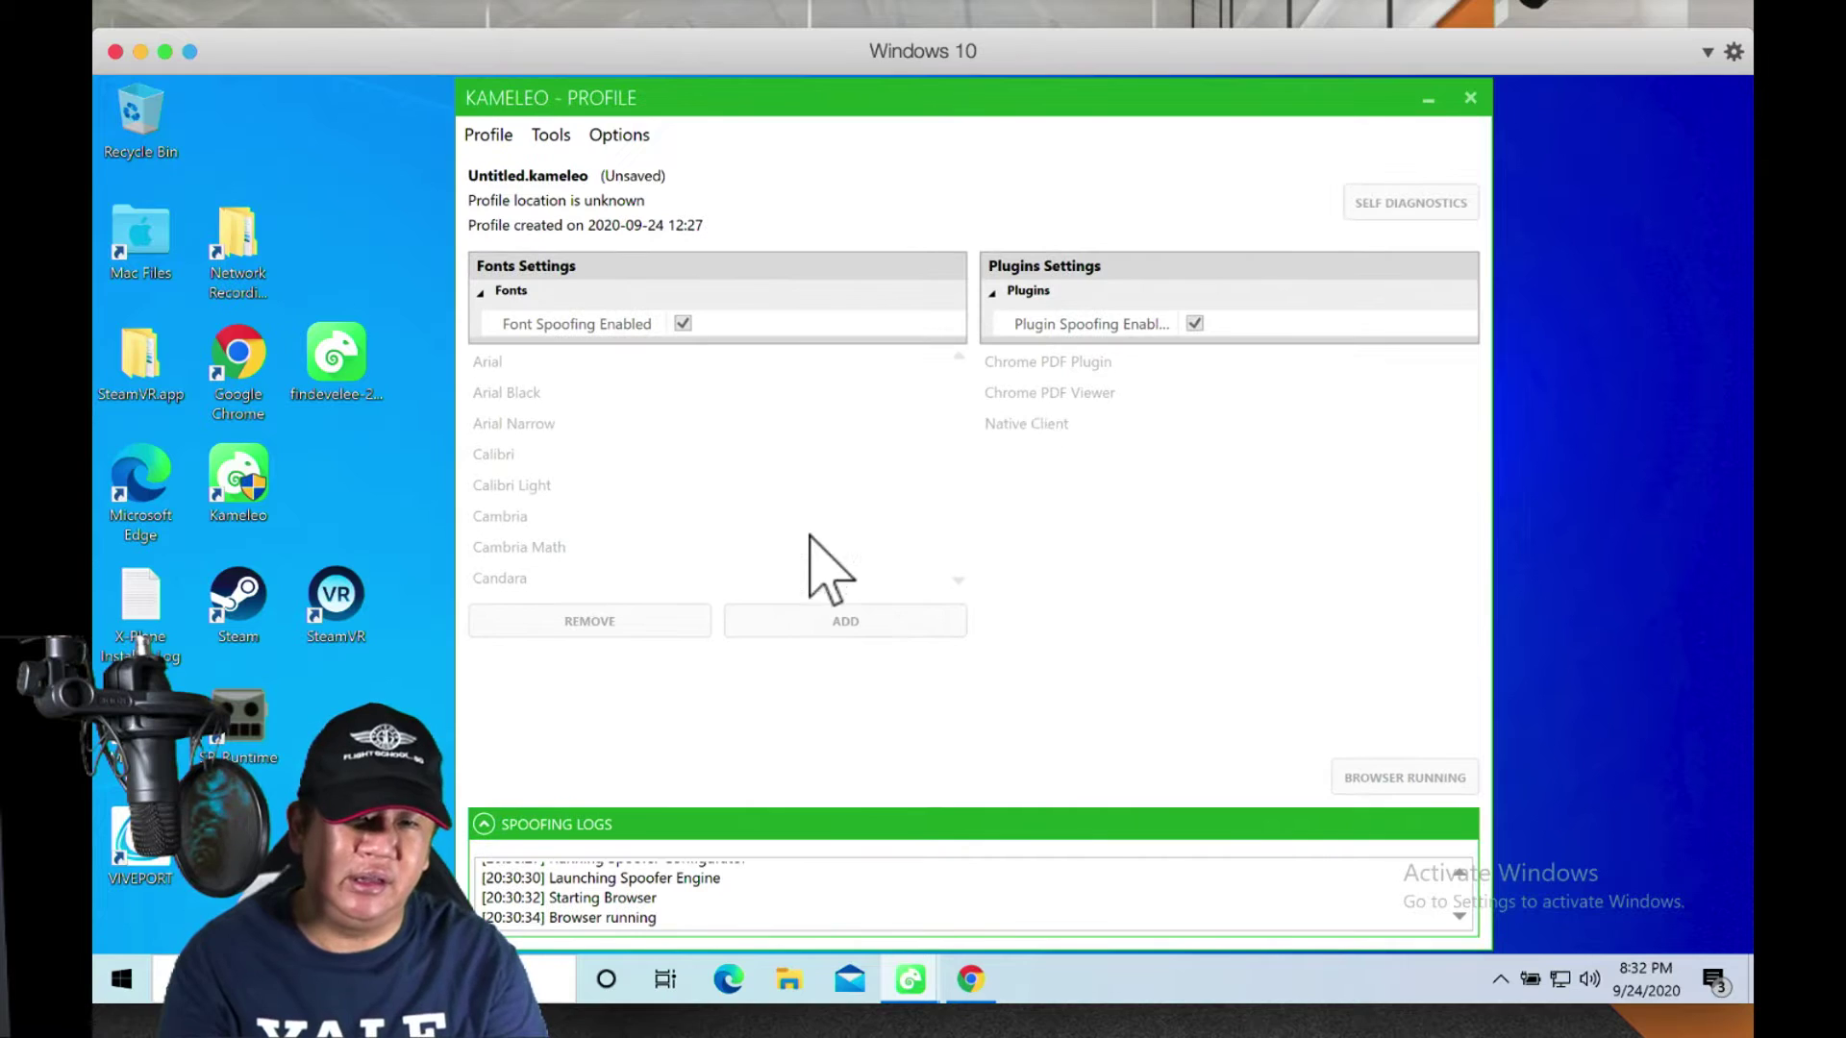
left_click_drag(552, 918, 690, 913)
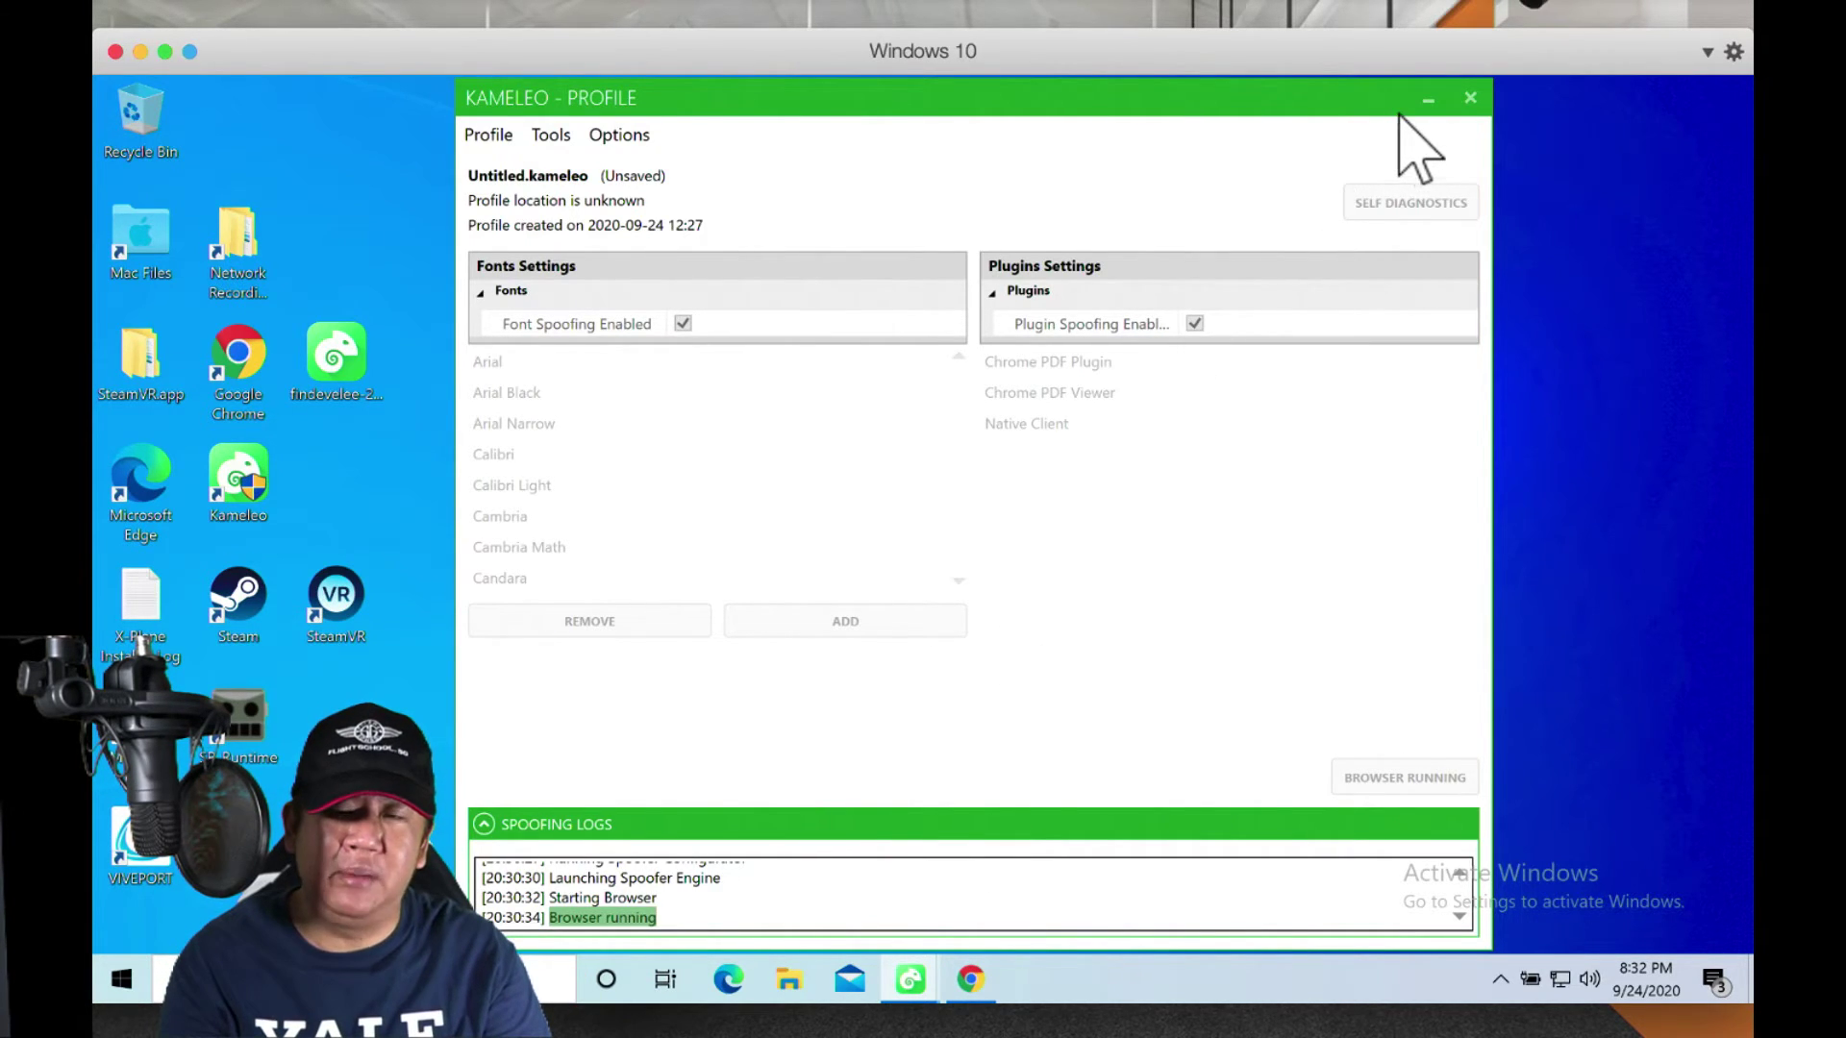
Step: Minimize the Kameleo windows and open the saved .kameleo profile file, allowing it in UAC
left_click(1428, 99)
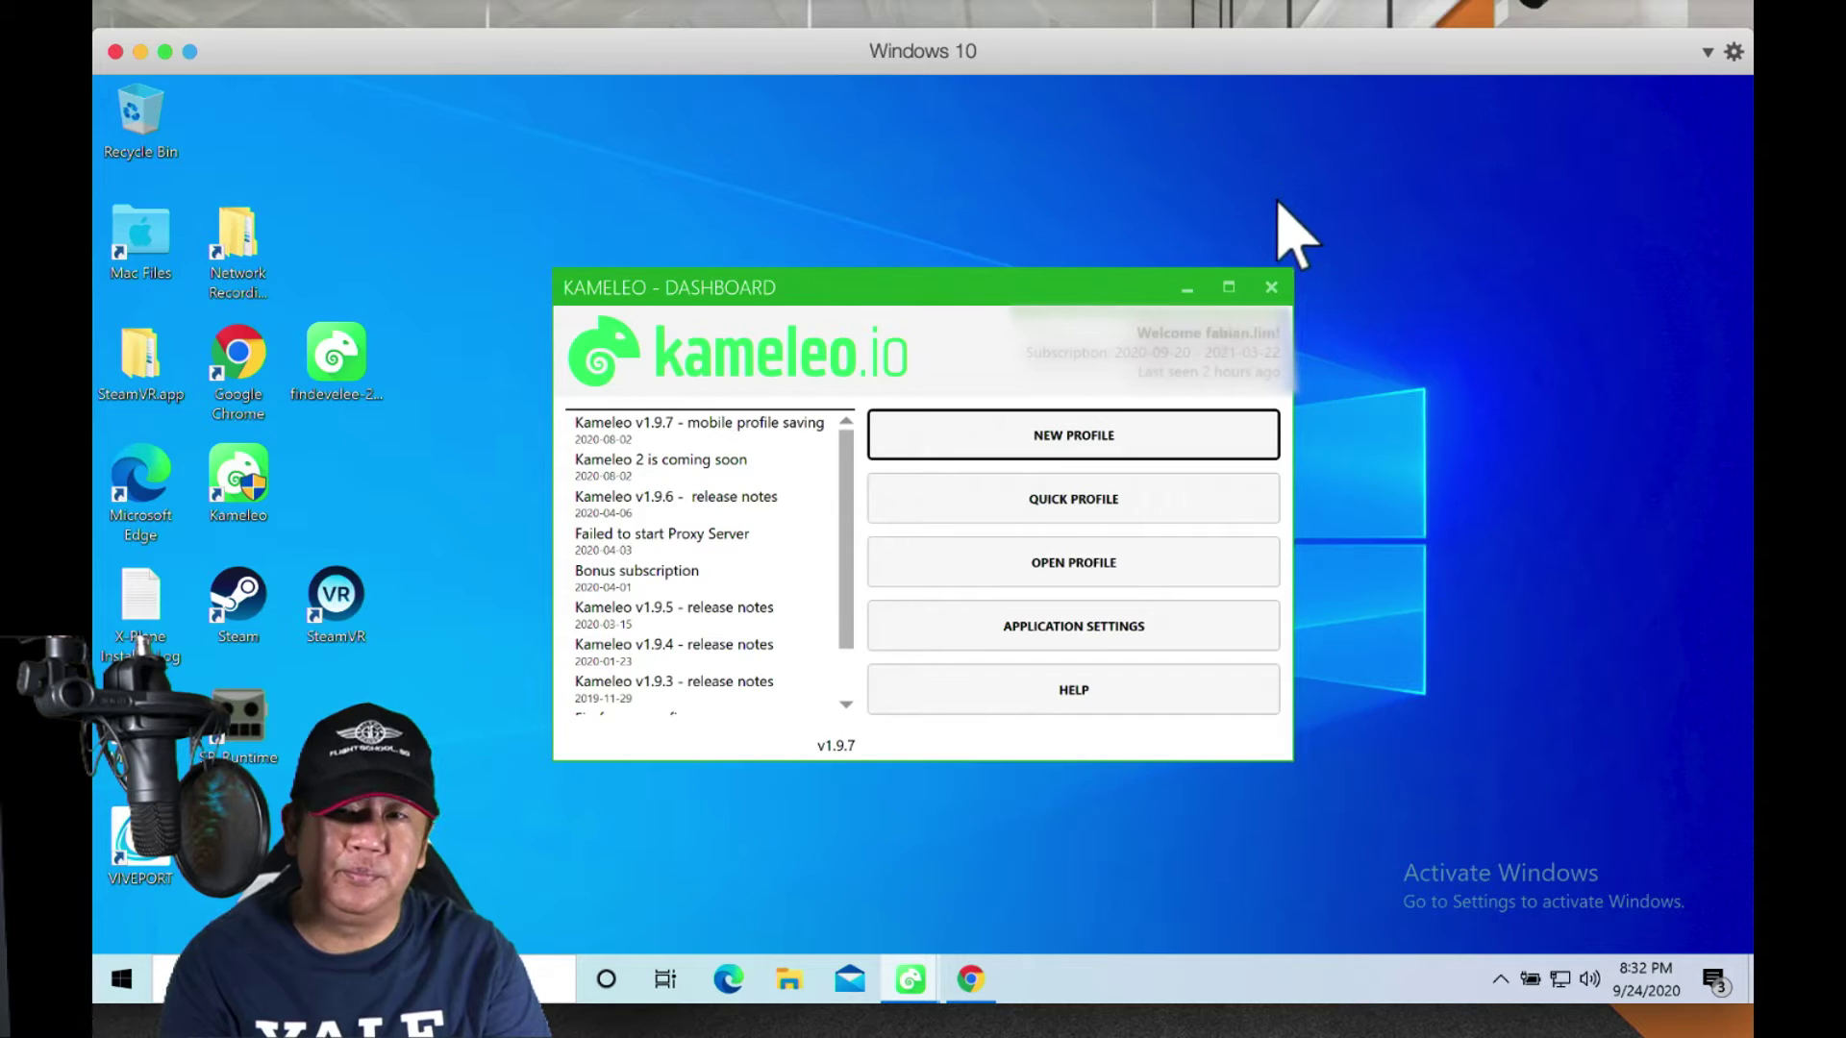
left_click(1187, 289)
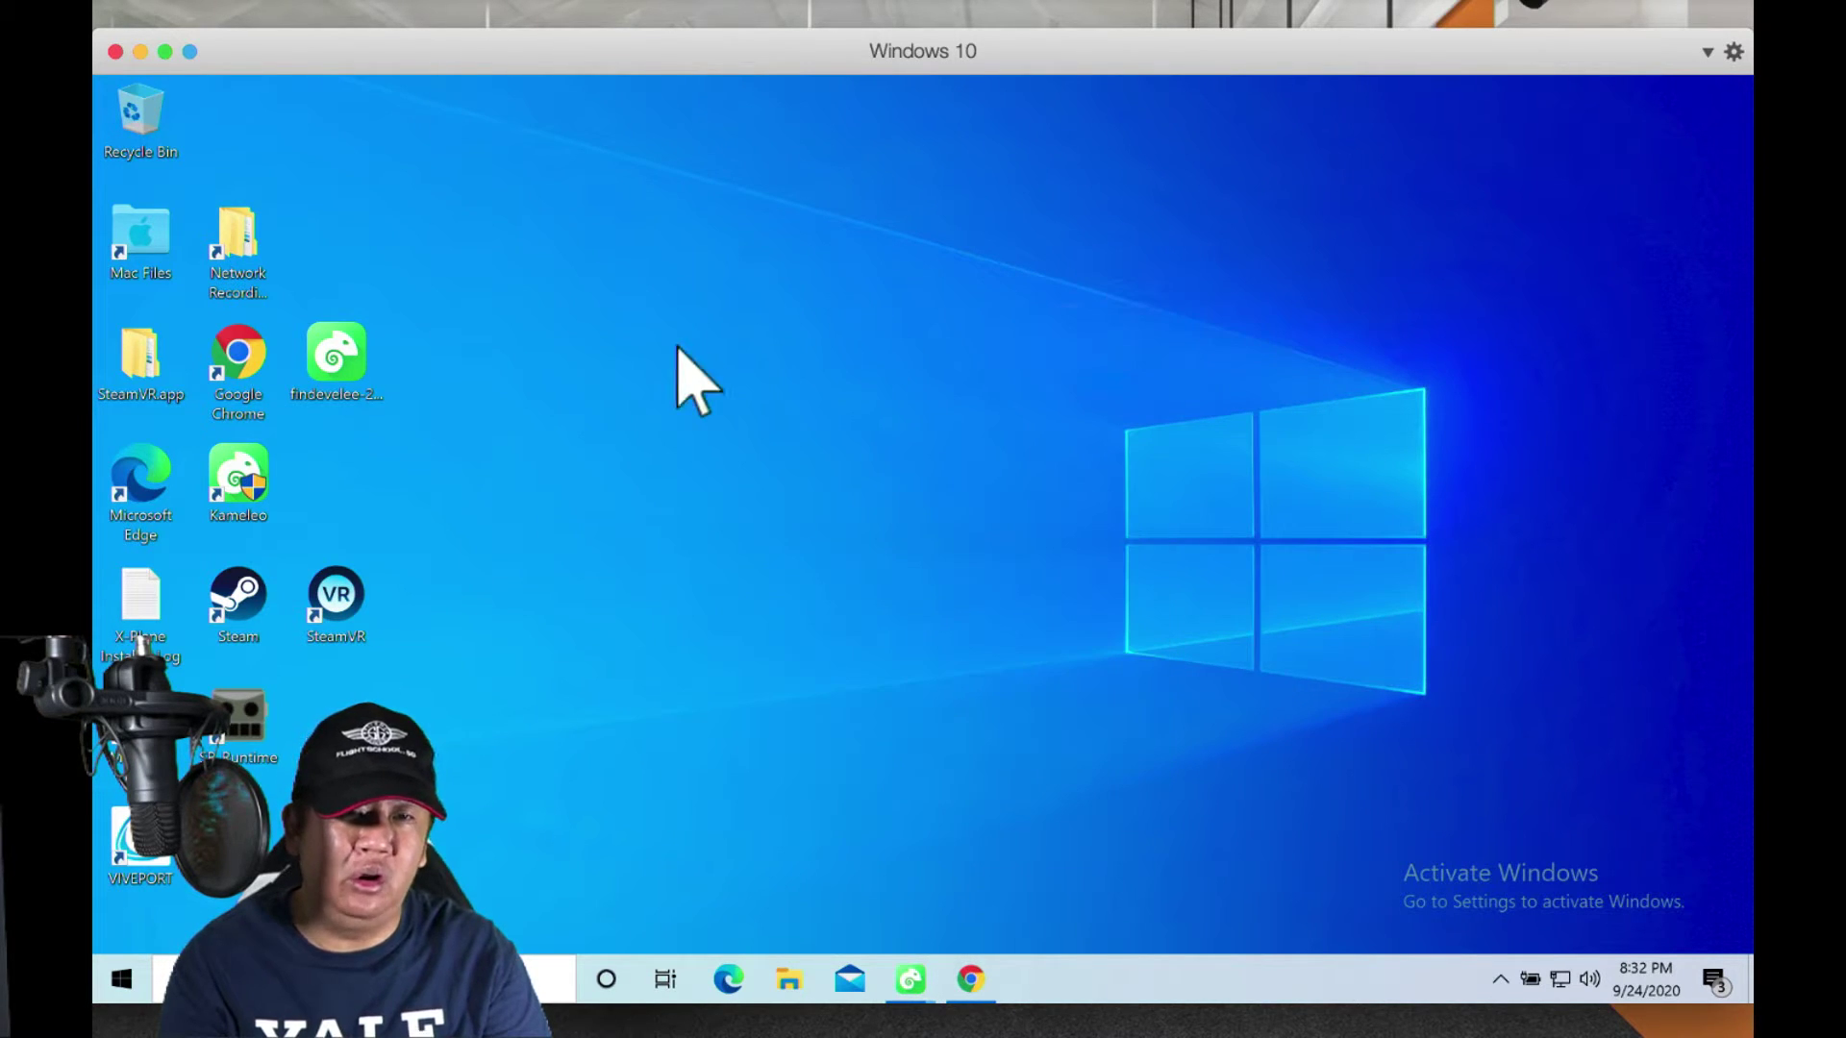
double_click(332, 354)
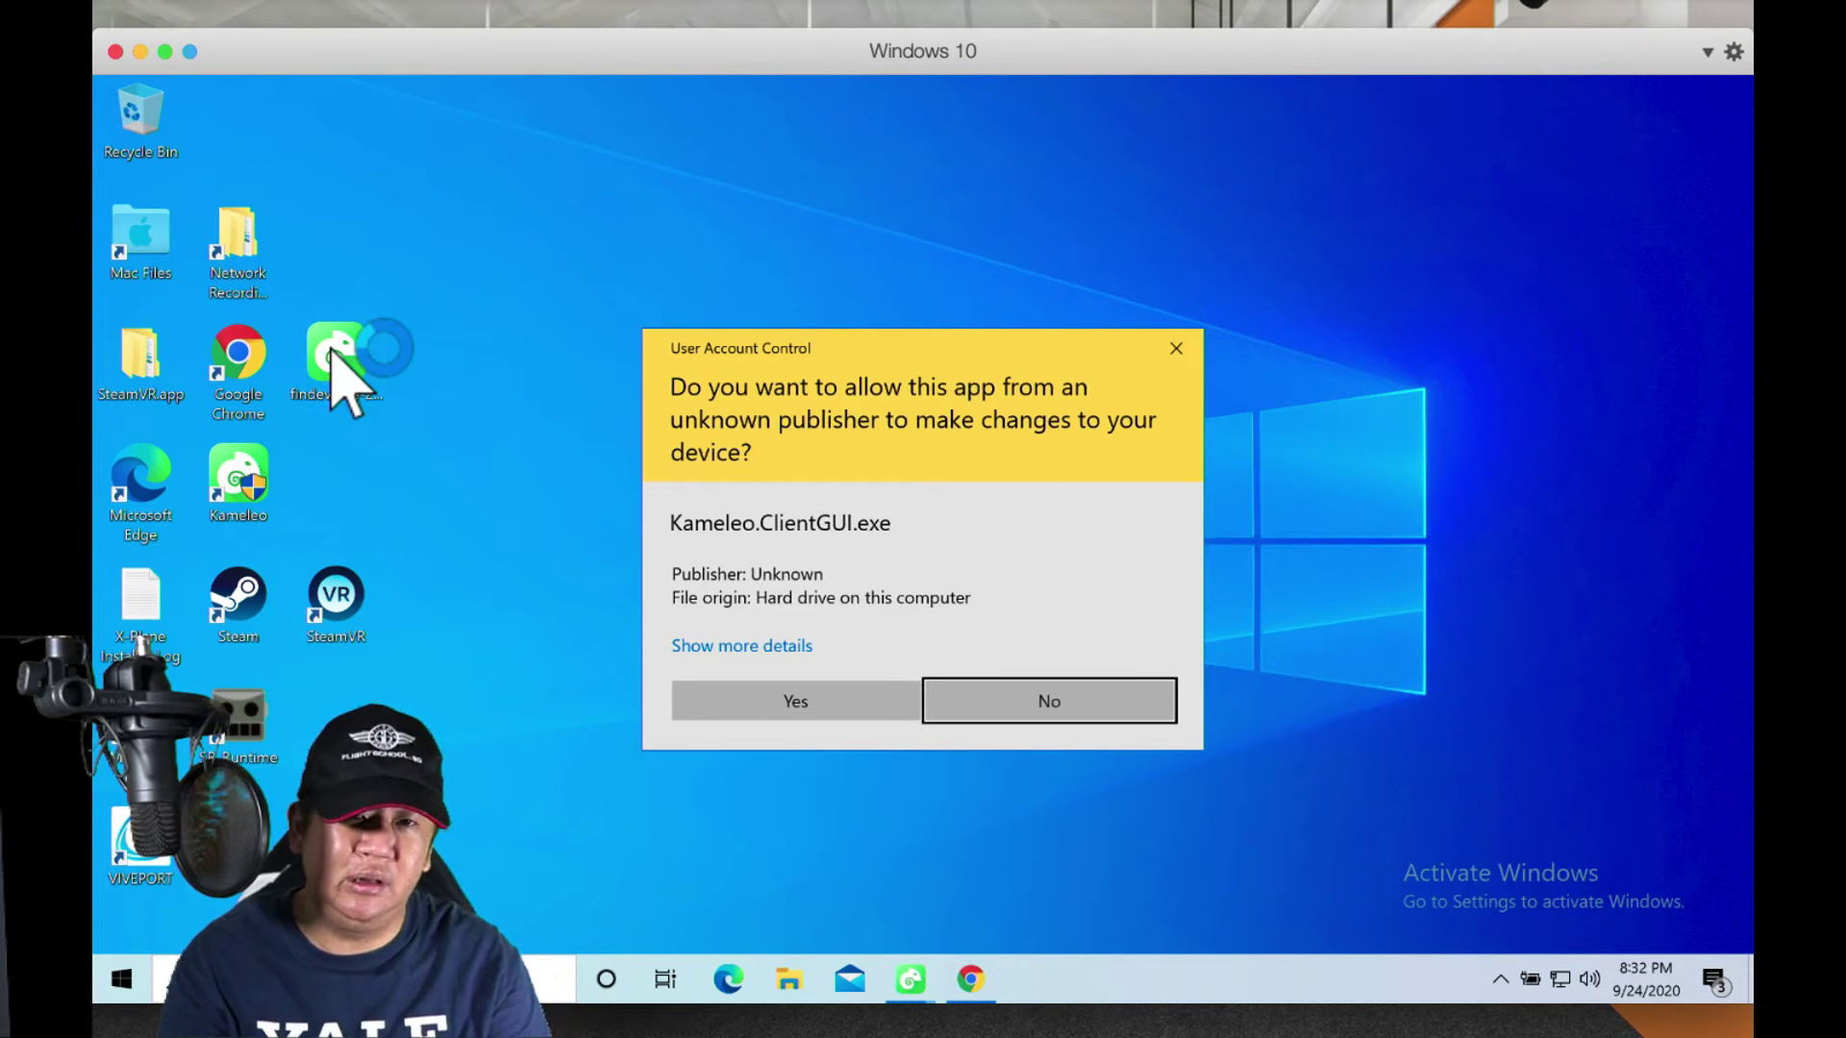
left_click(784, 702)
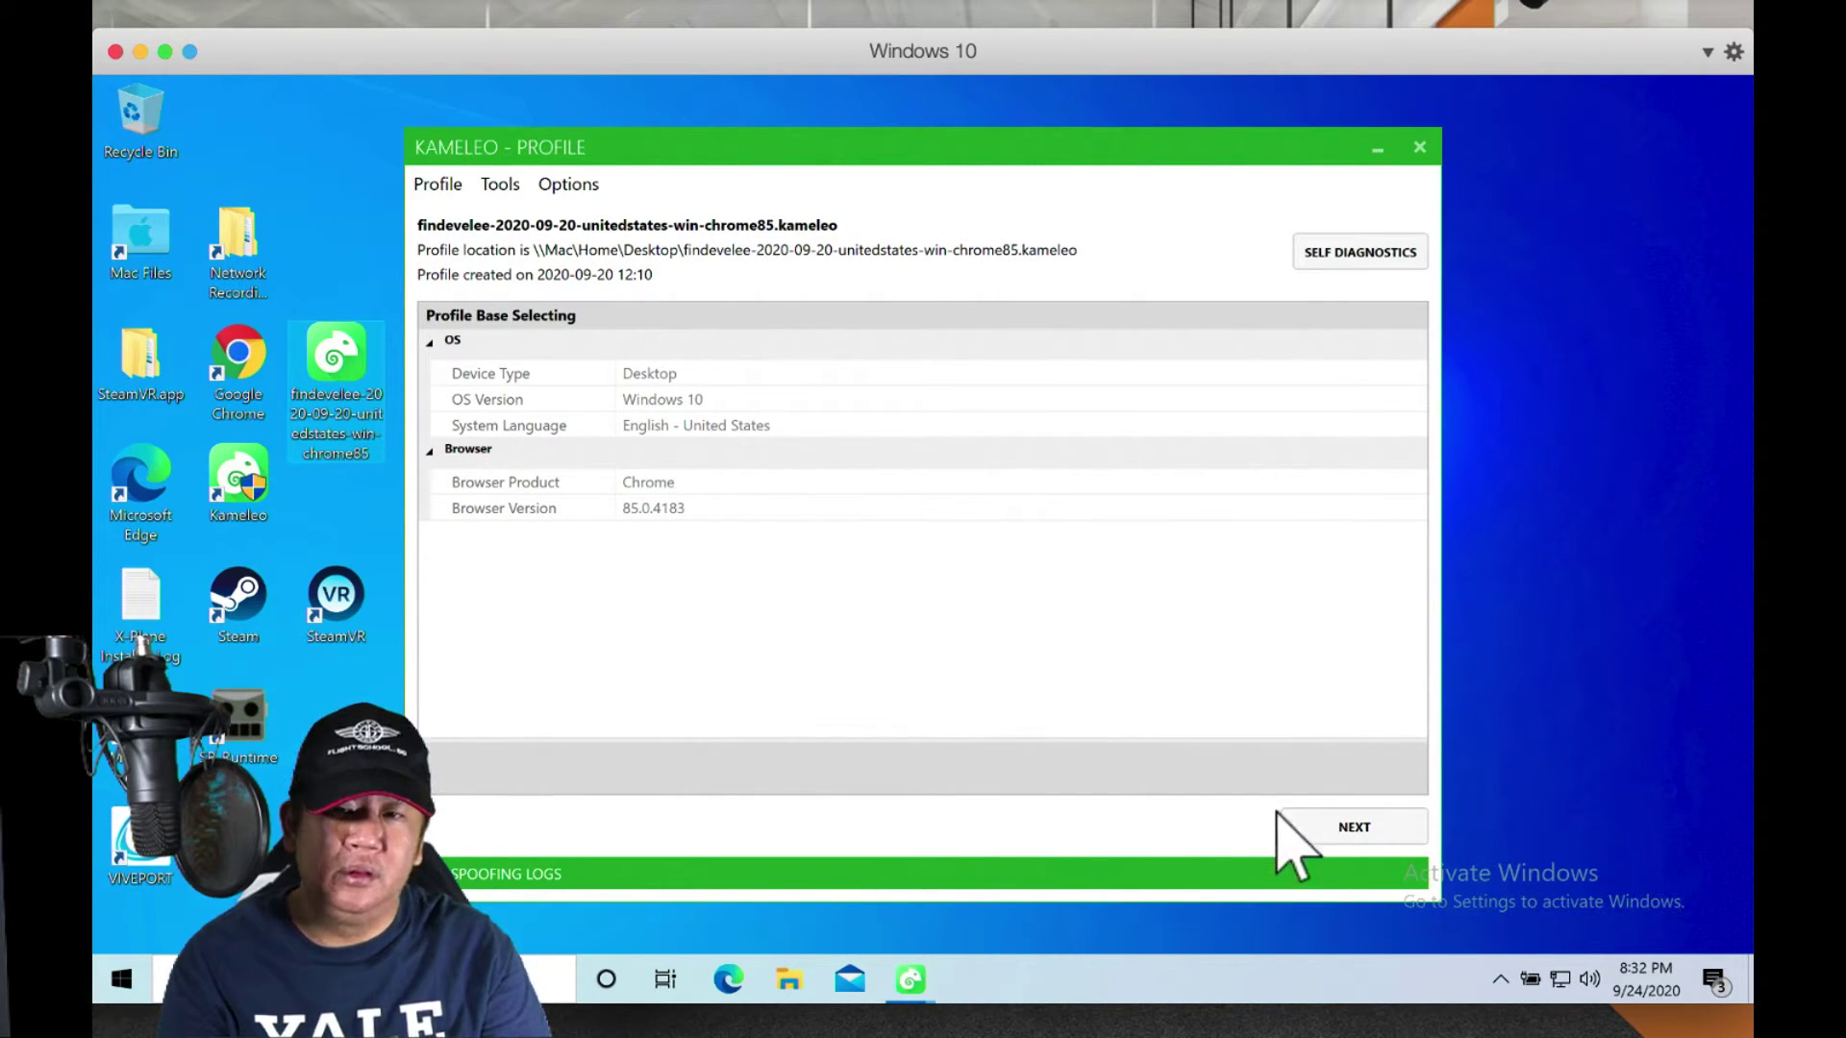
Step: Step past the fine-tuning, proxy and fonts pages and launch the spoofed browser to whoer.net
left_click(1358, 827)
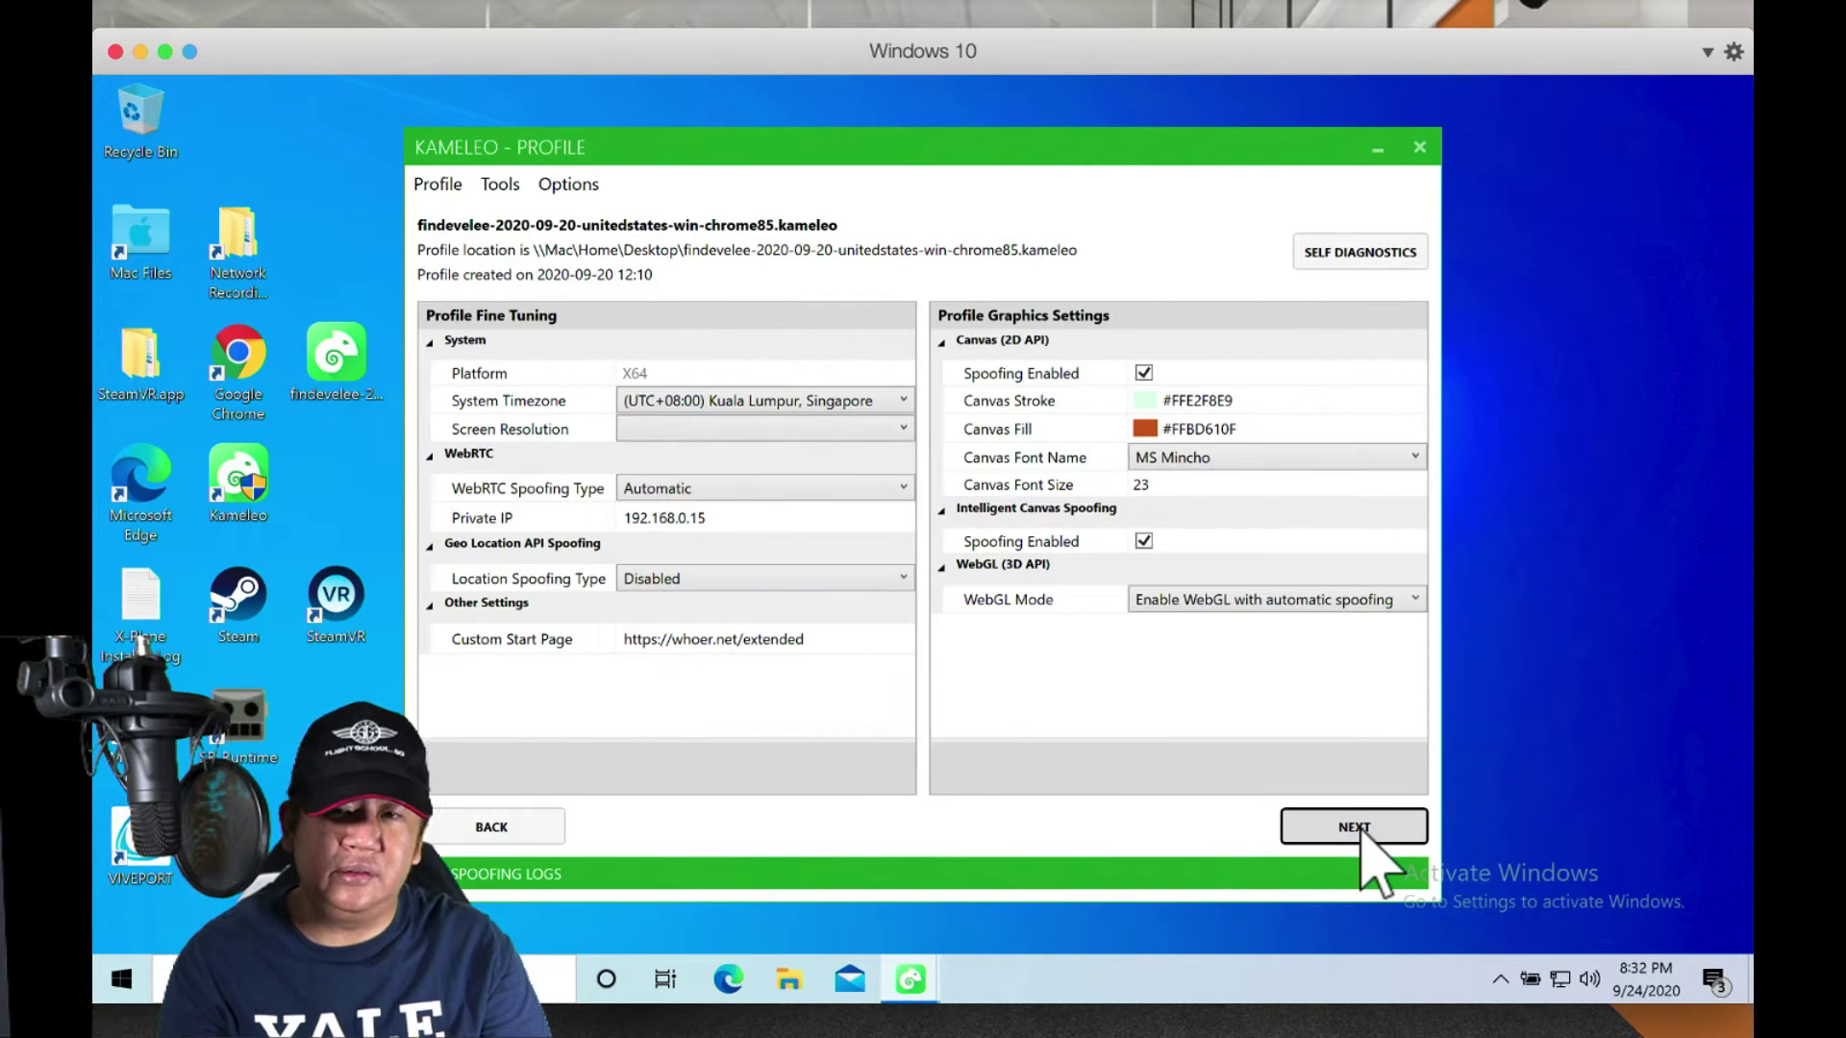
left_click(1361, 829)
left_click(1361, 828)
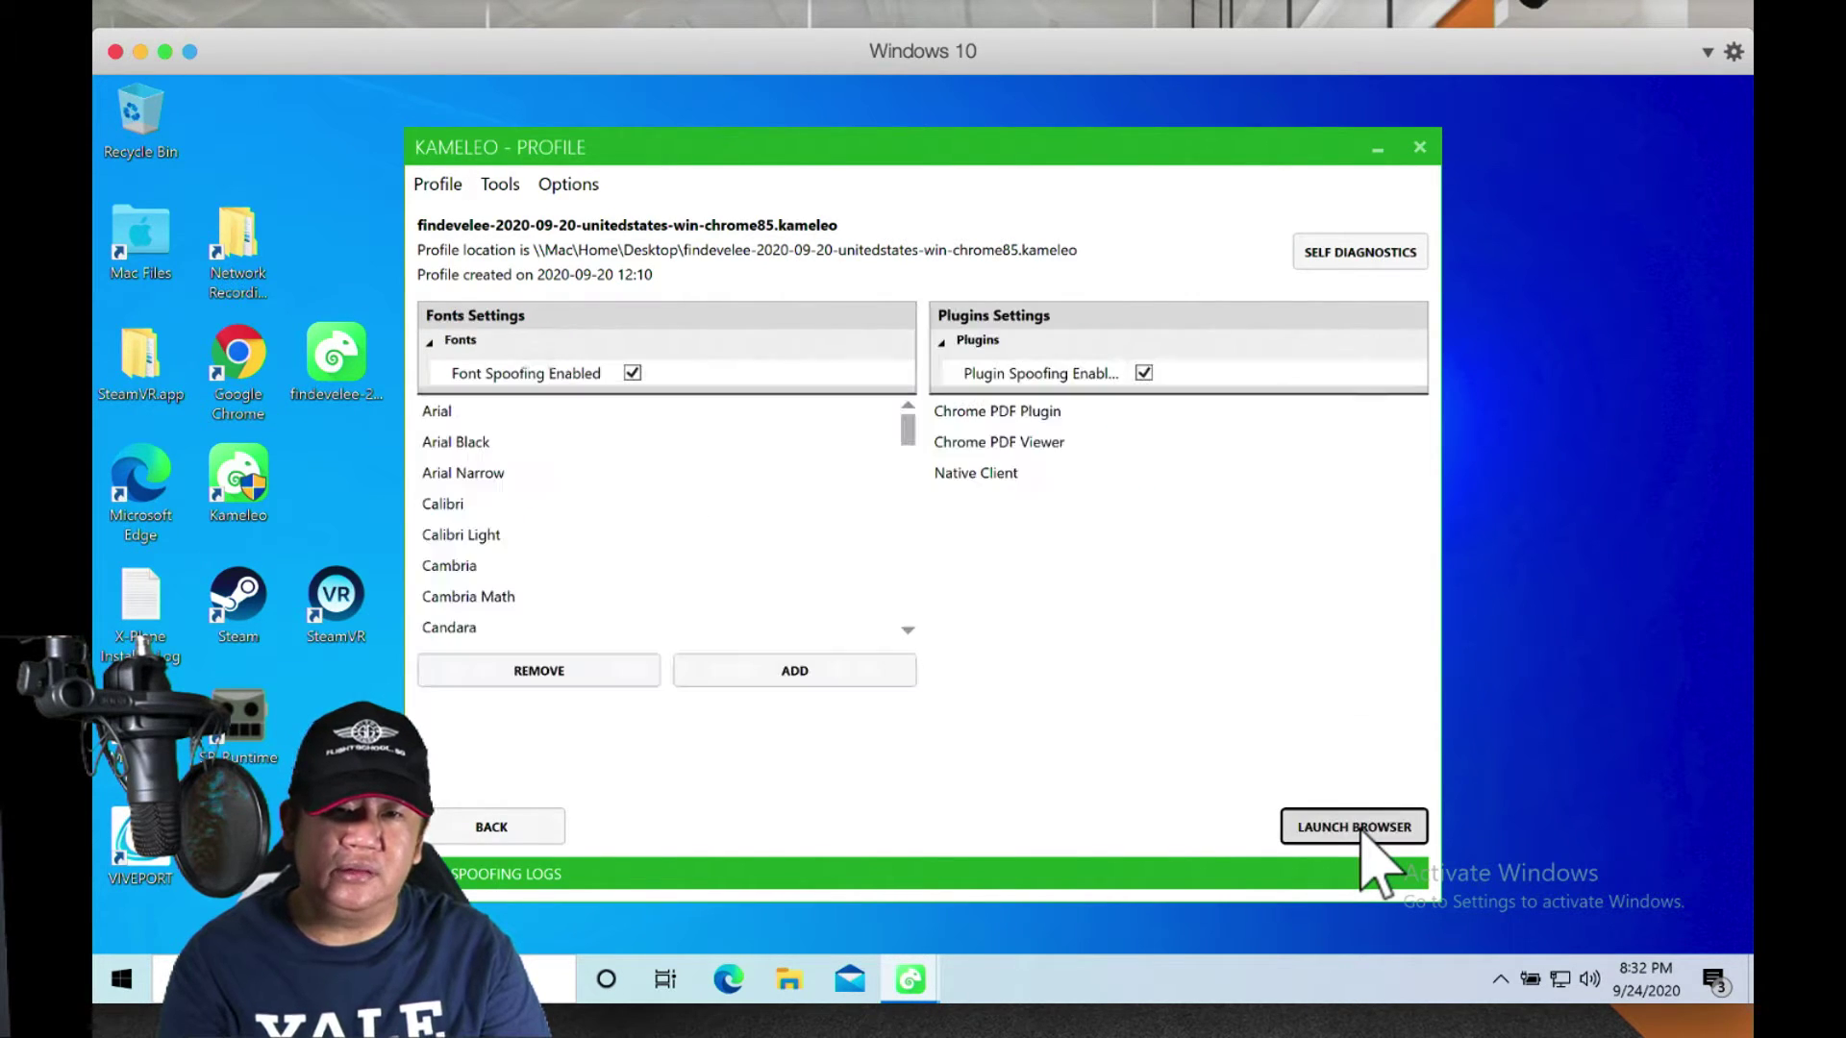
left_click(1361, 829)
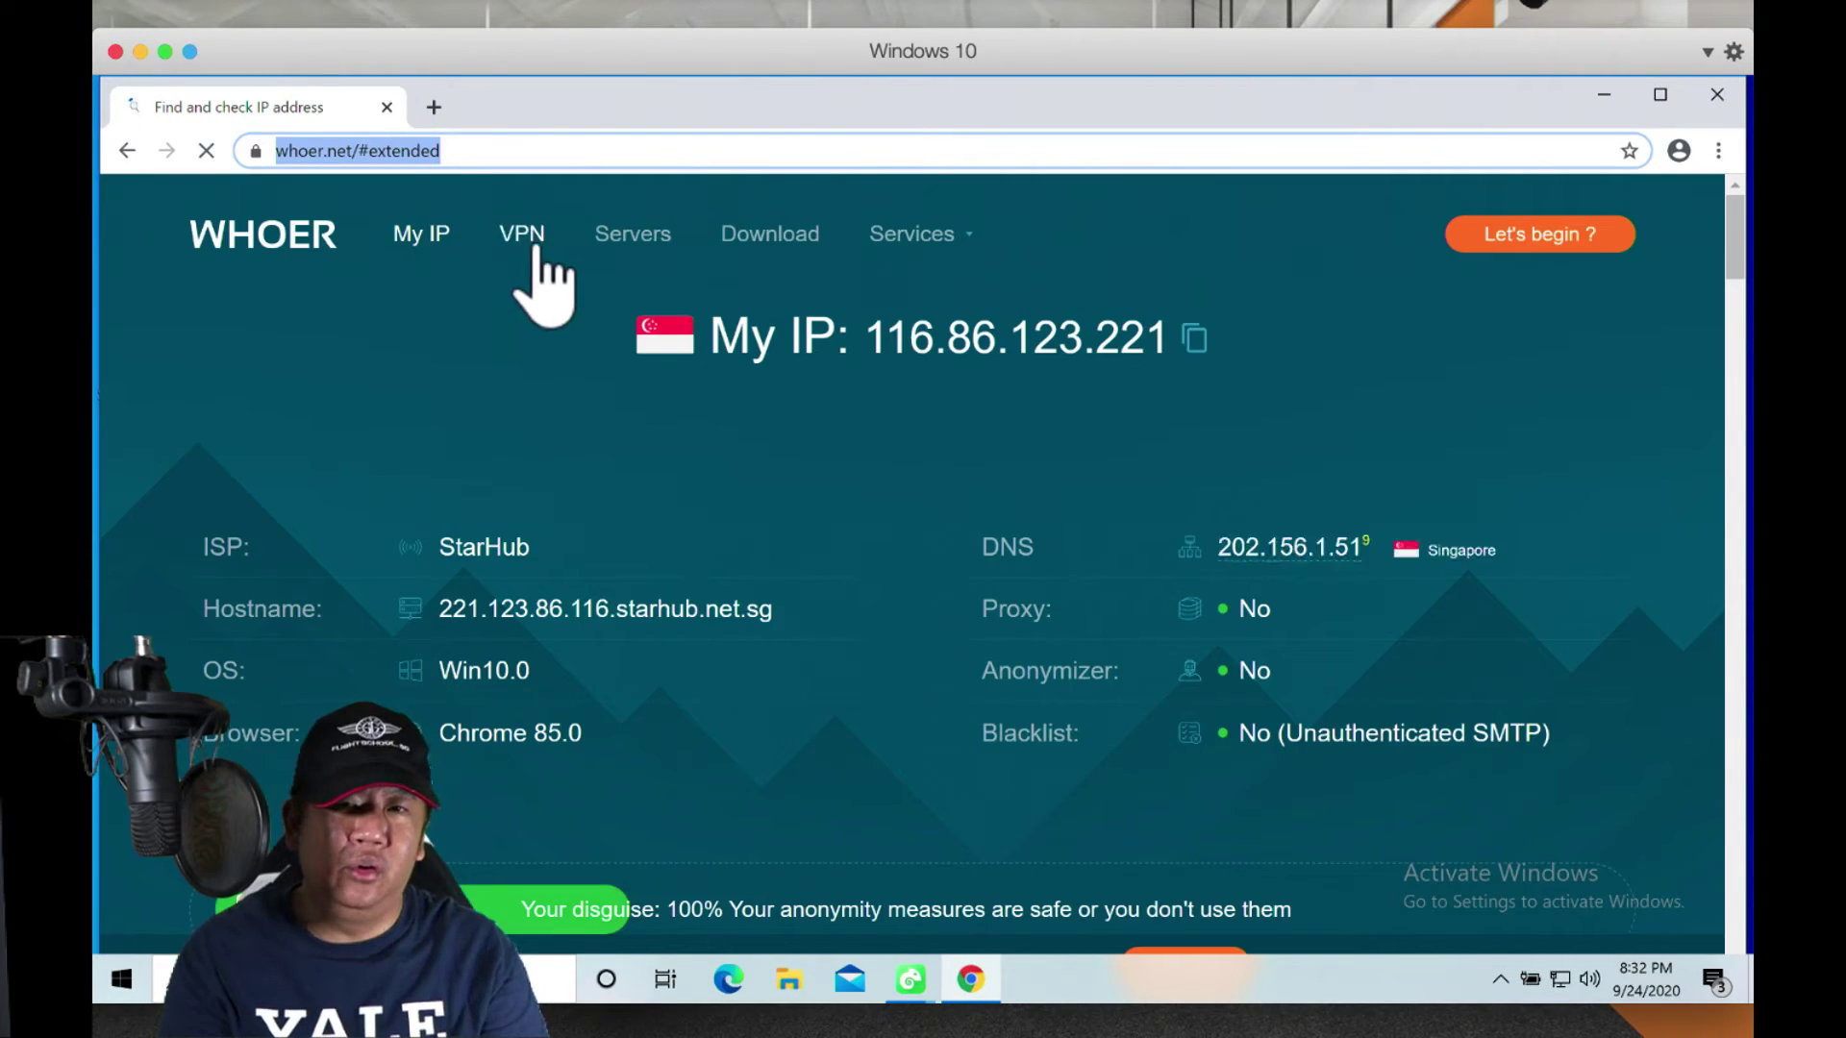
Step: Open Facebook, already signed in, from the shortcut tile in a new tab
left_click(435, 109)
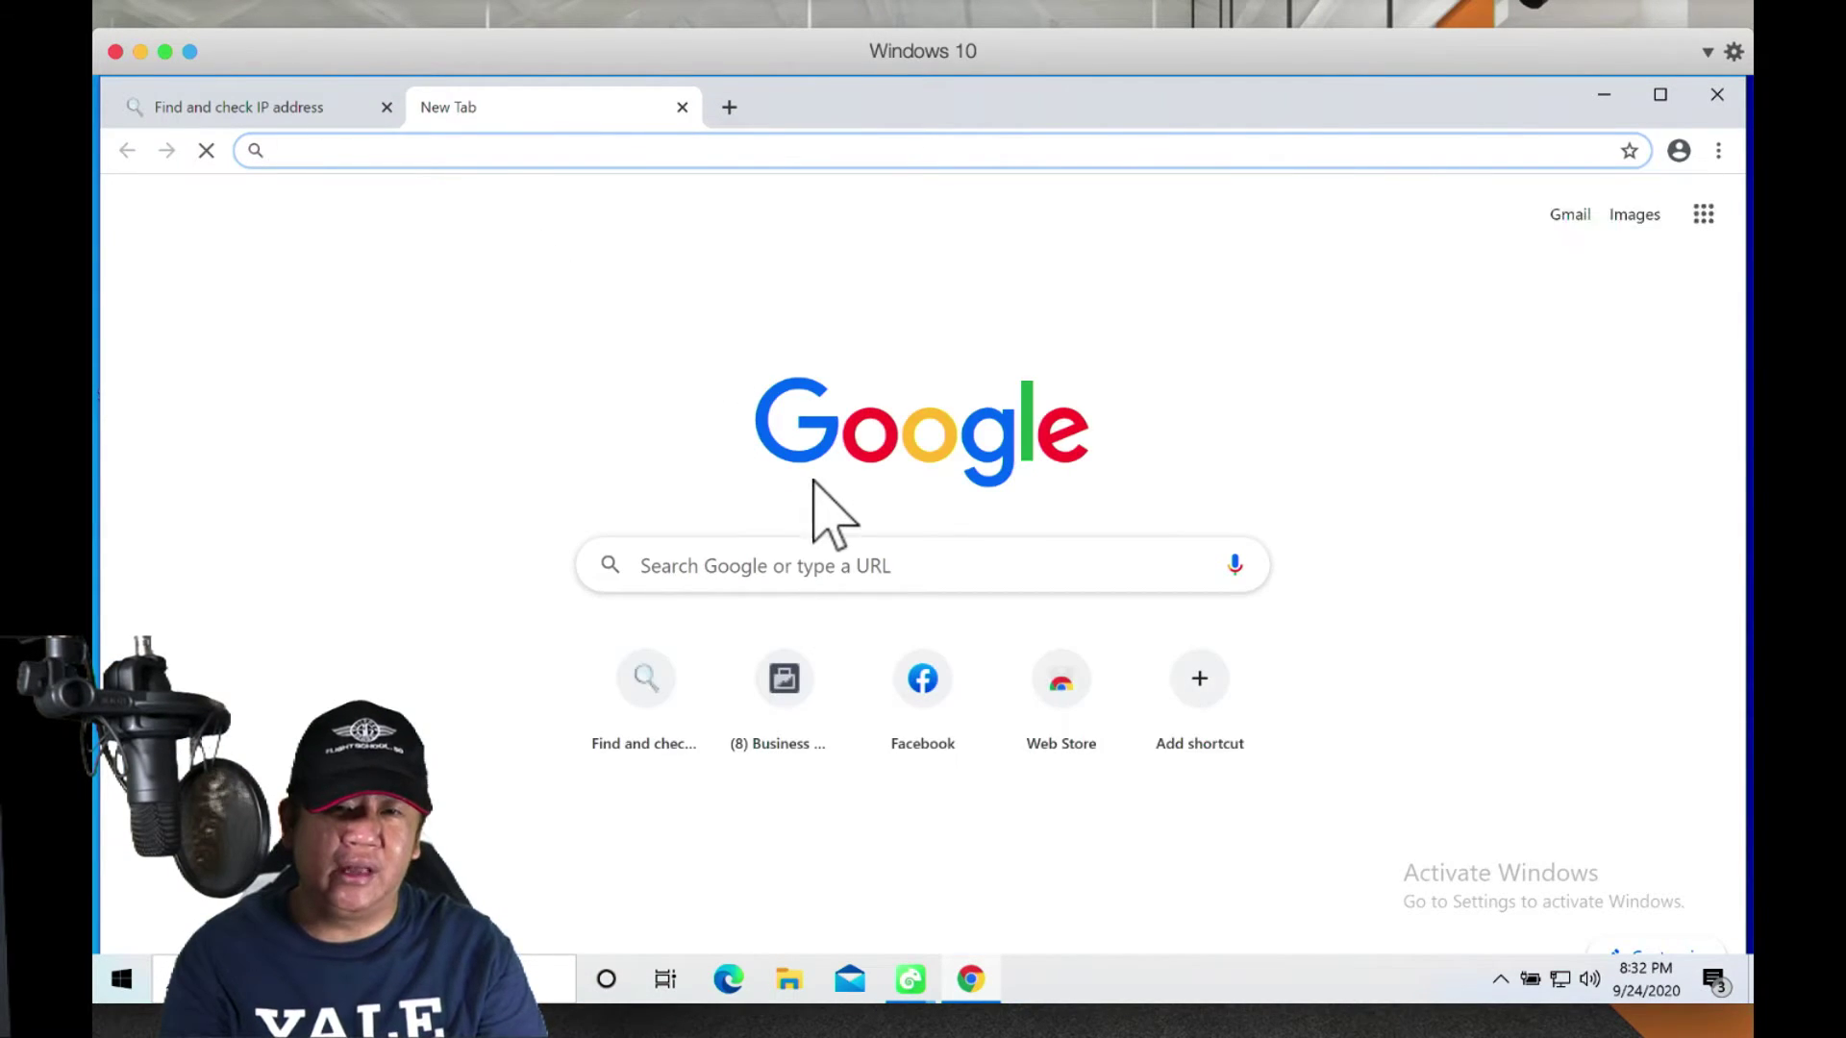
left_click(925, 693)
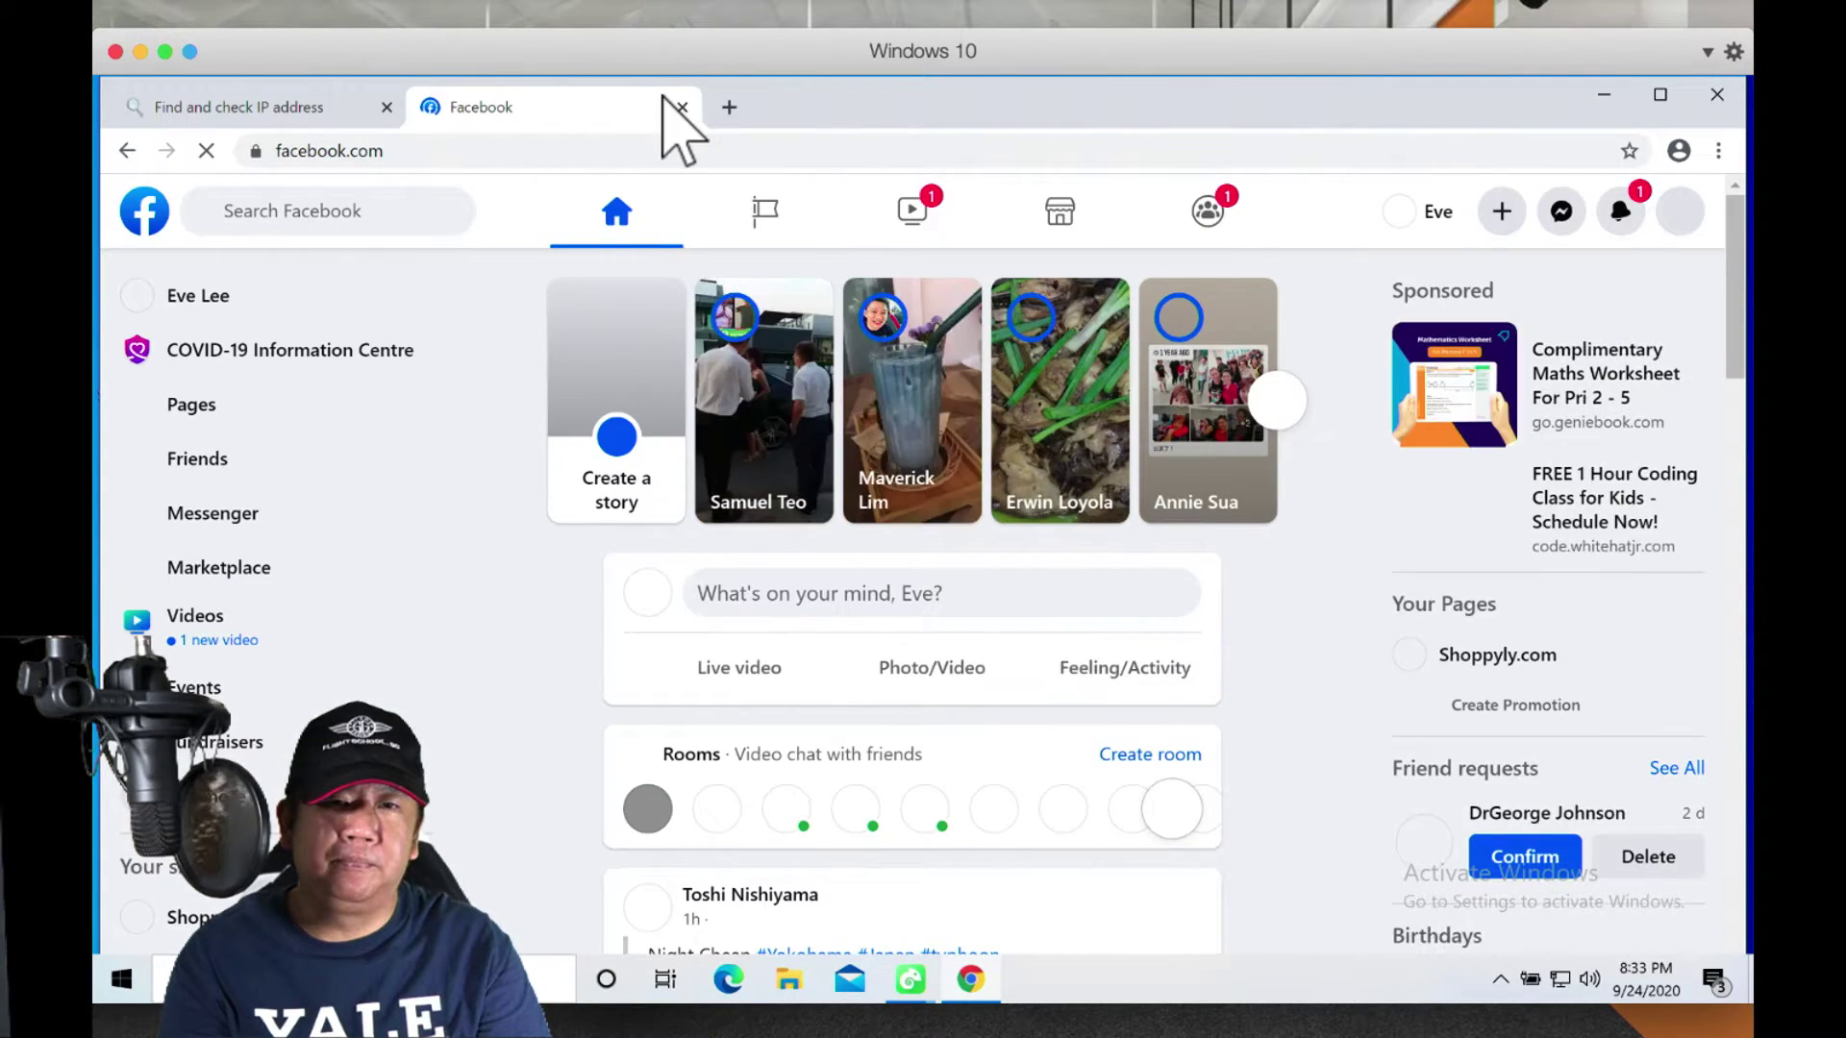
Step: Load '(8) Business Manager' from its shortcut tile in a new third tab
left_click(730, 107)
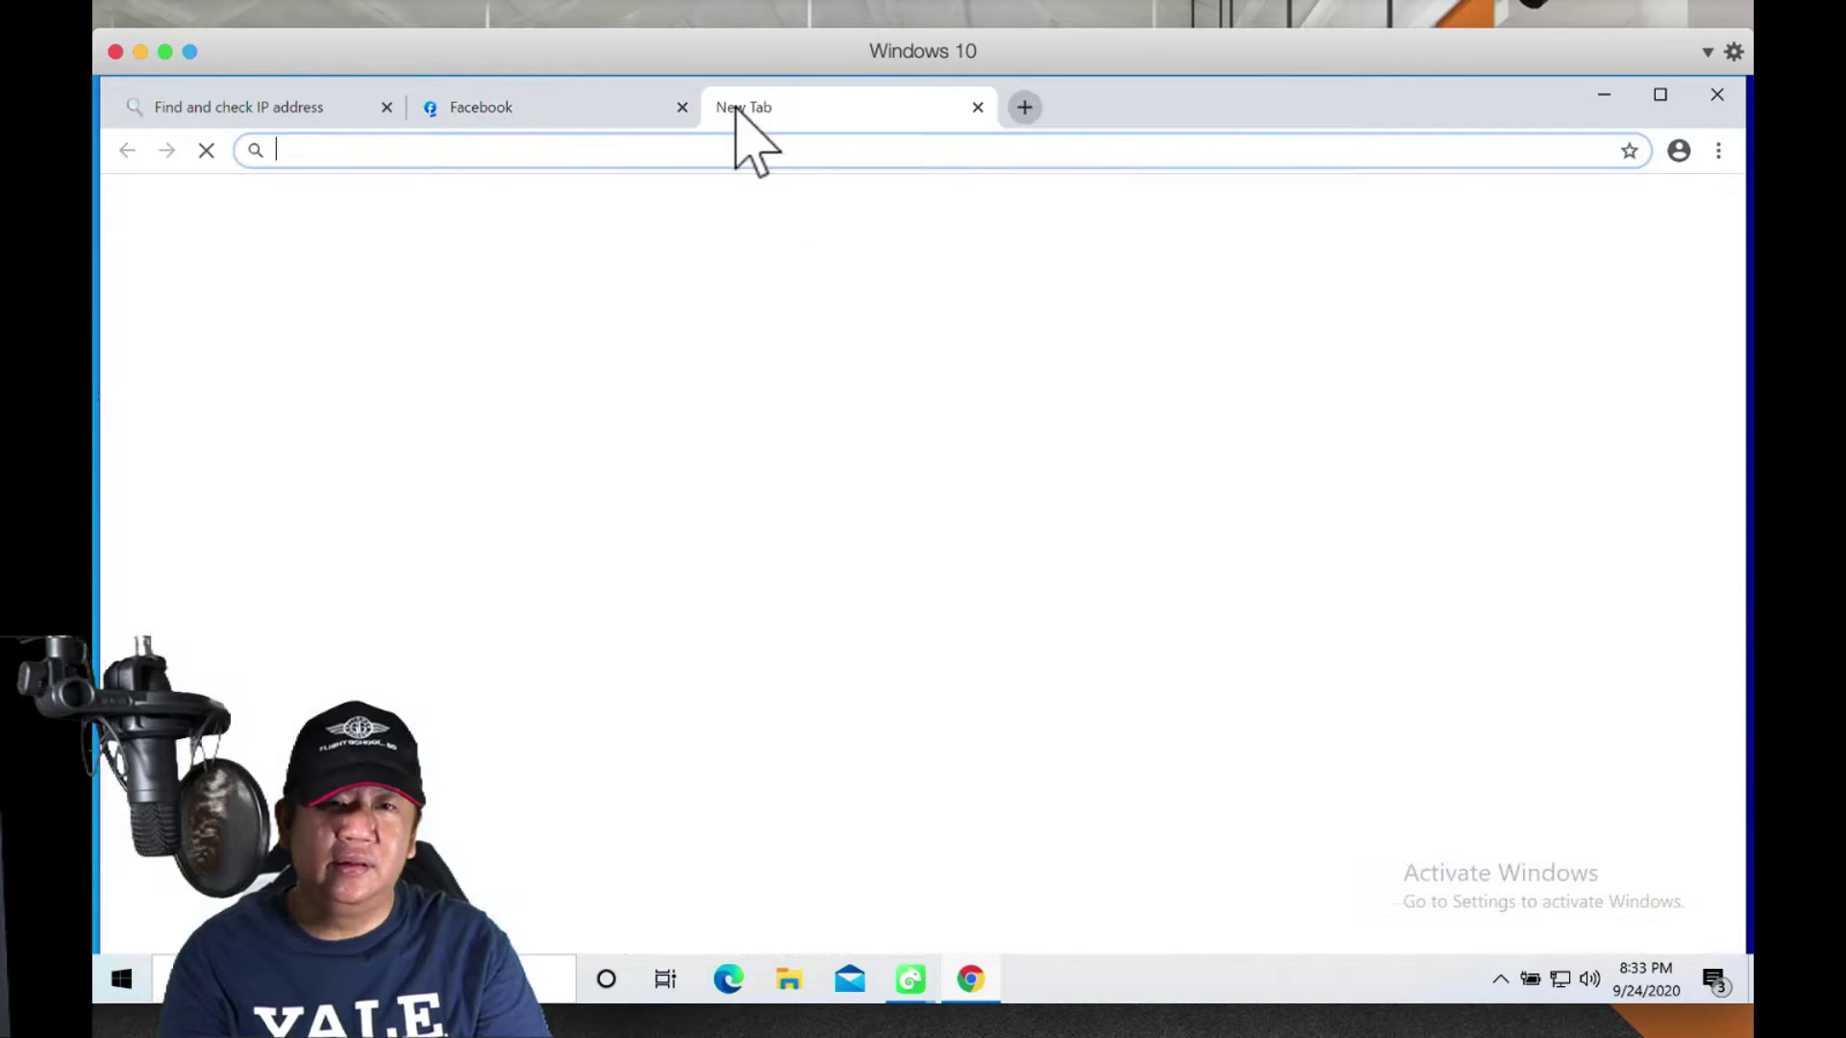
left_click(784, 697)
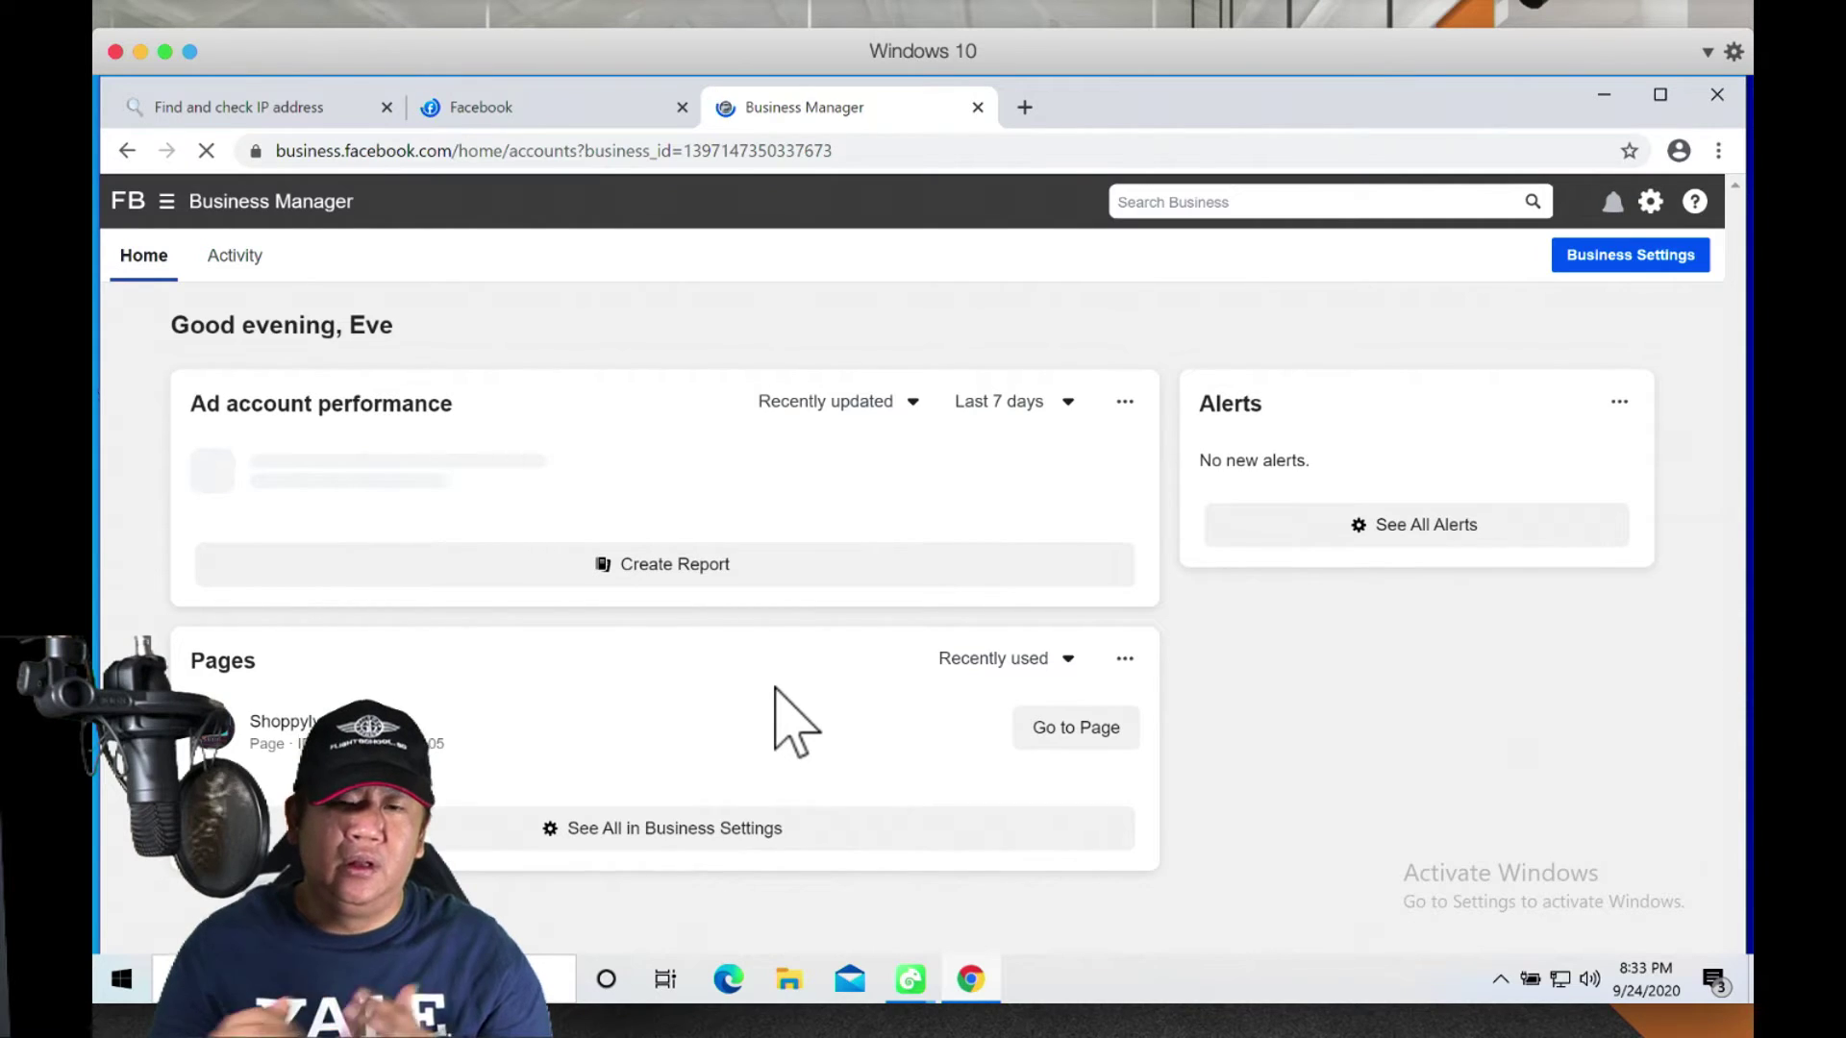
Step: Minimize the Kameleo profile window, then close the spoofed Chrome holding Facebook and Business Manager
left_click(970, 978)
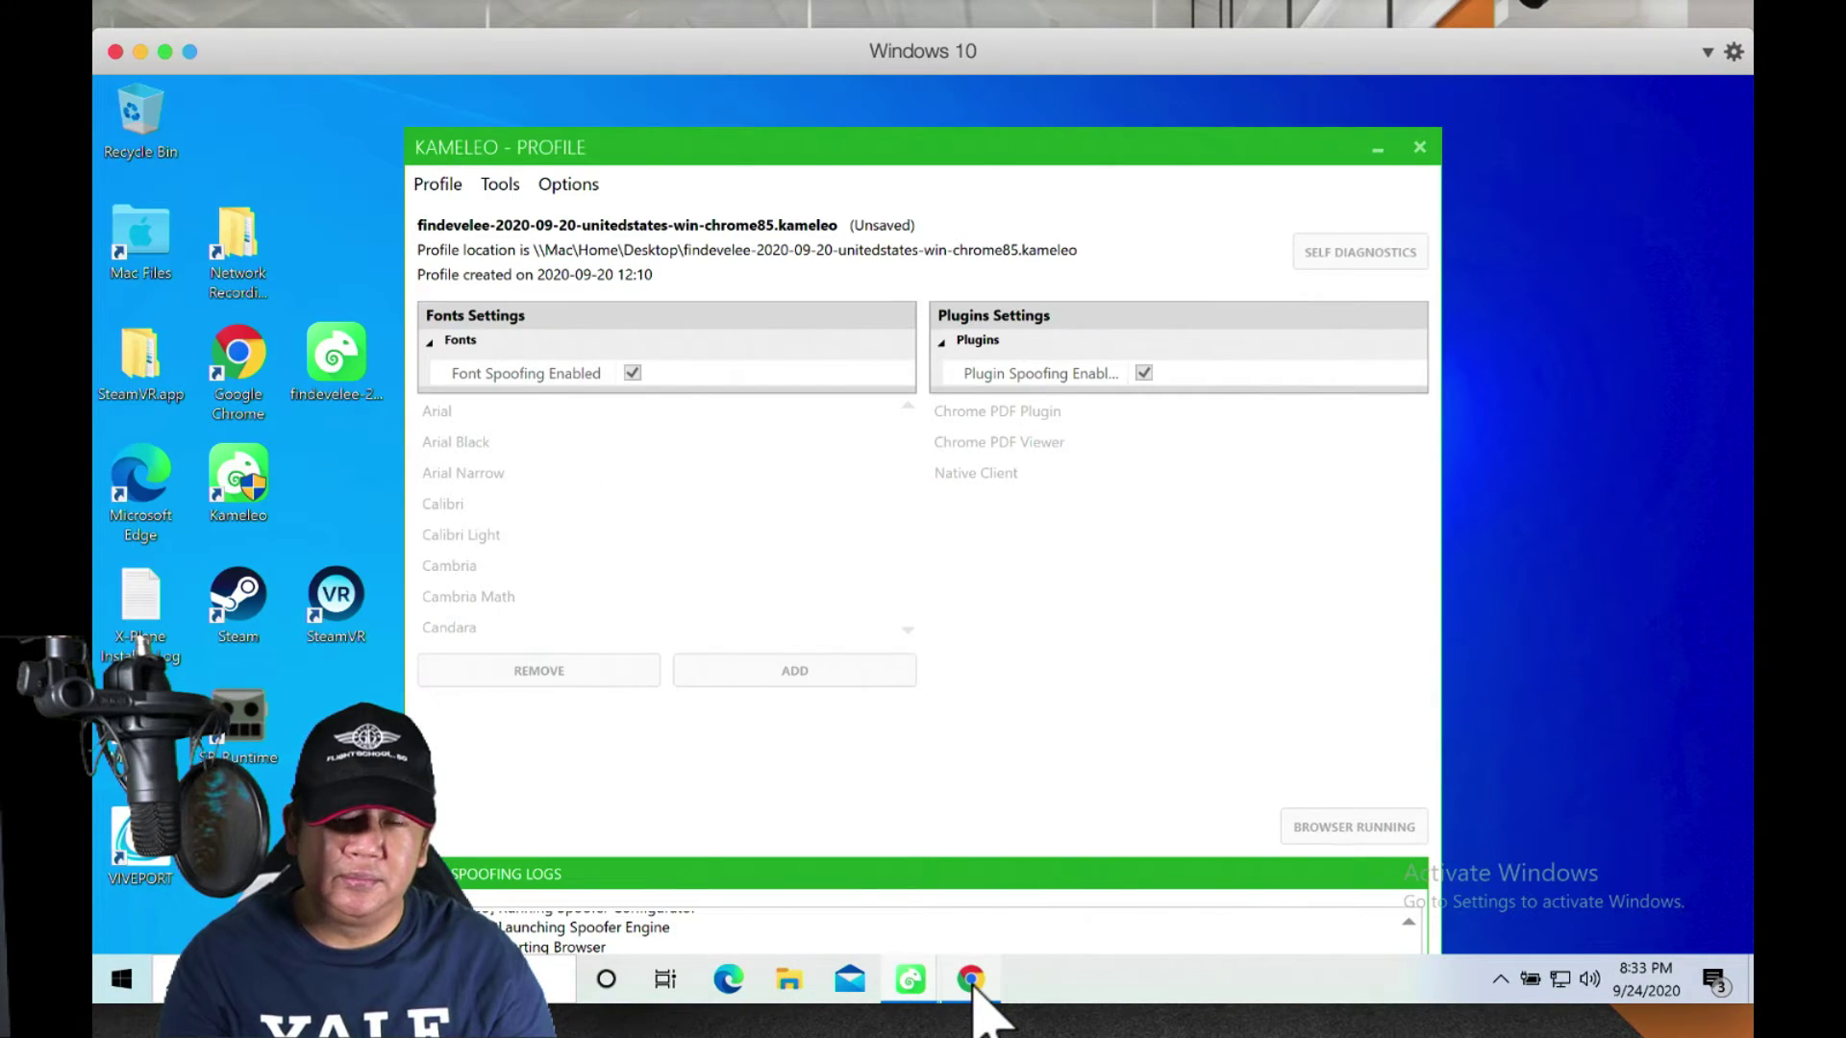
left_click(970, 978)
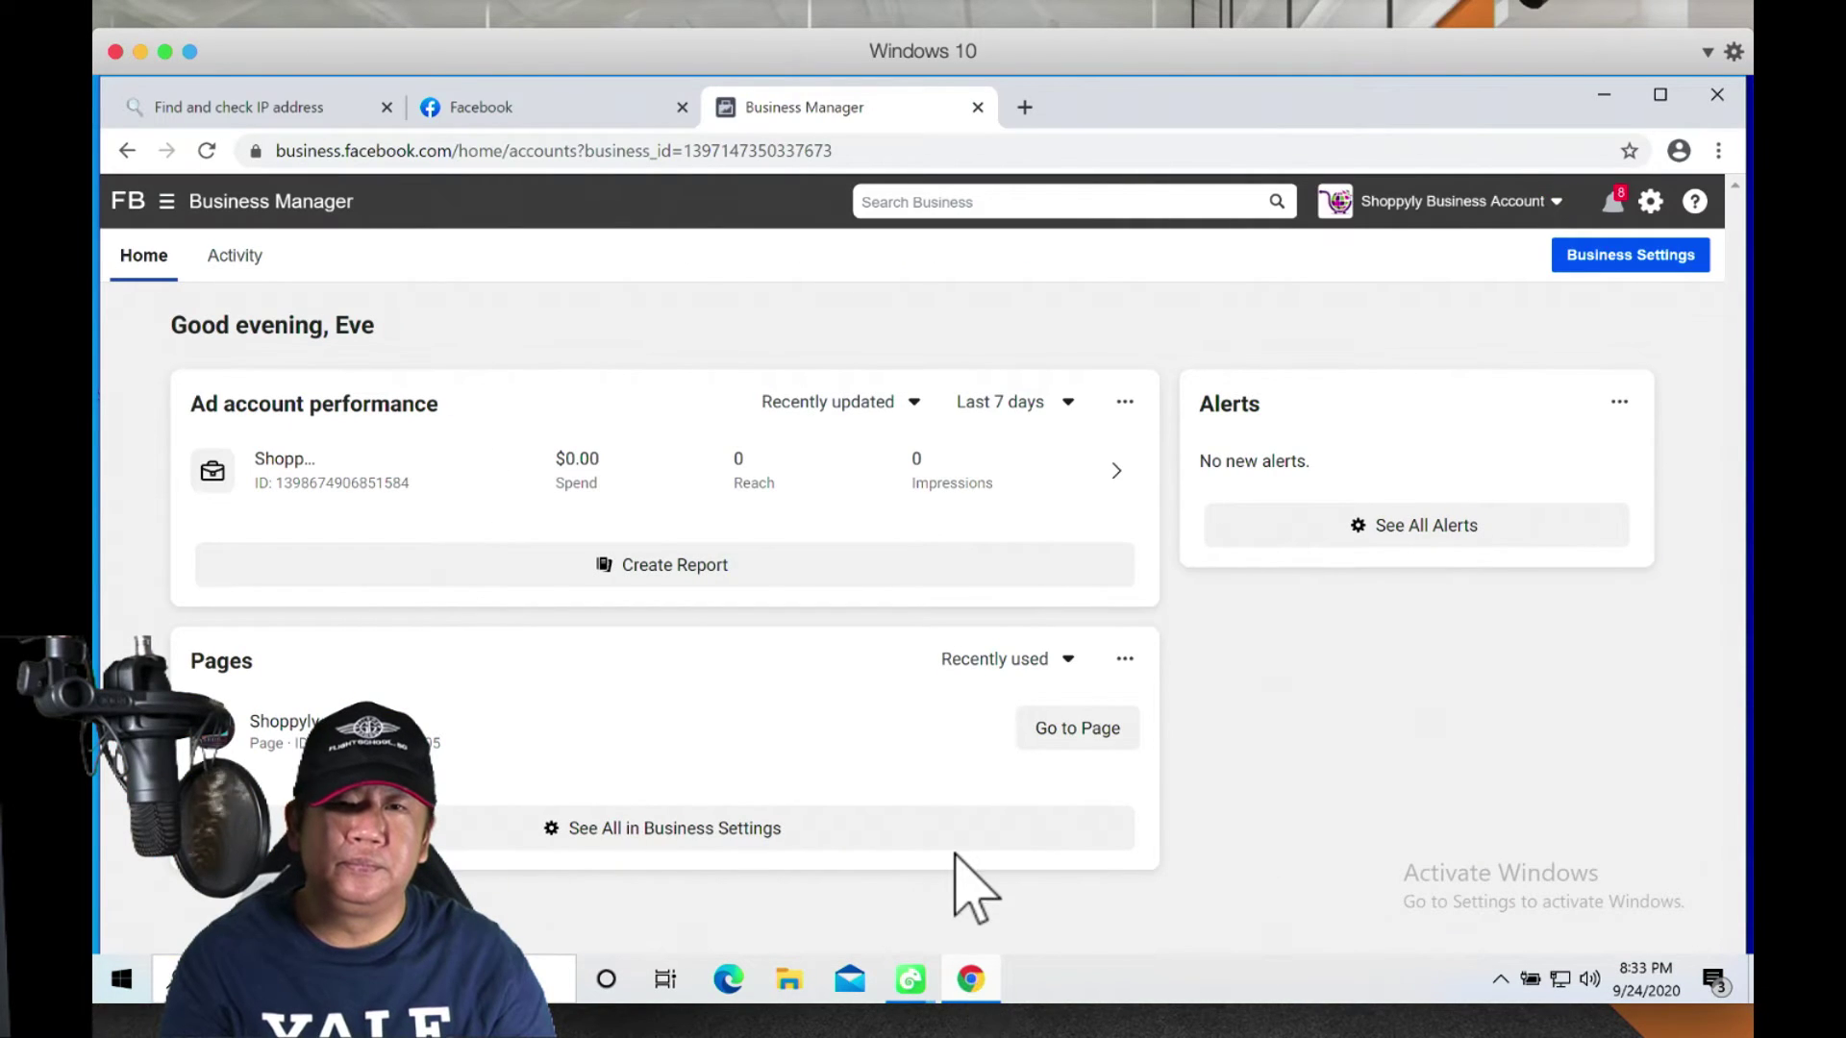
left_click(1597, 96)
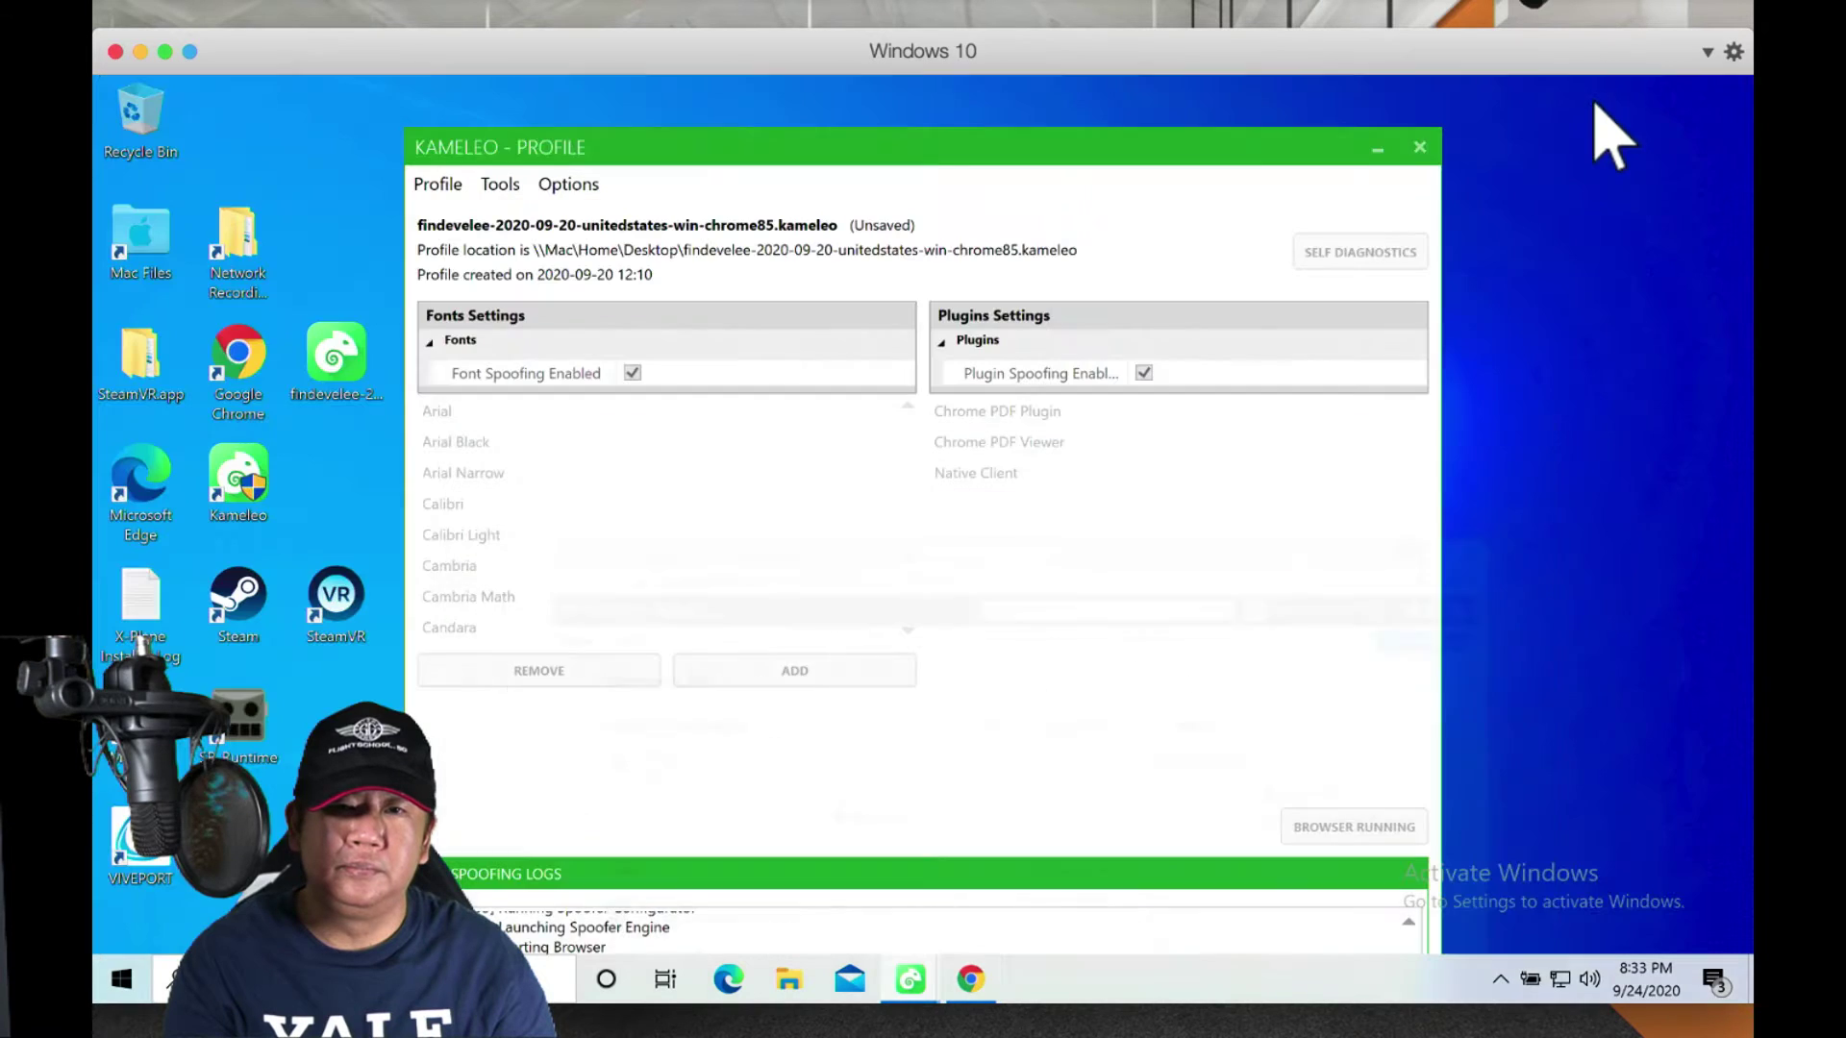
left_click(1377, 150)
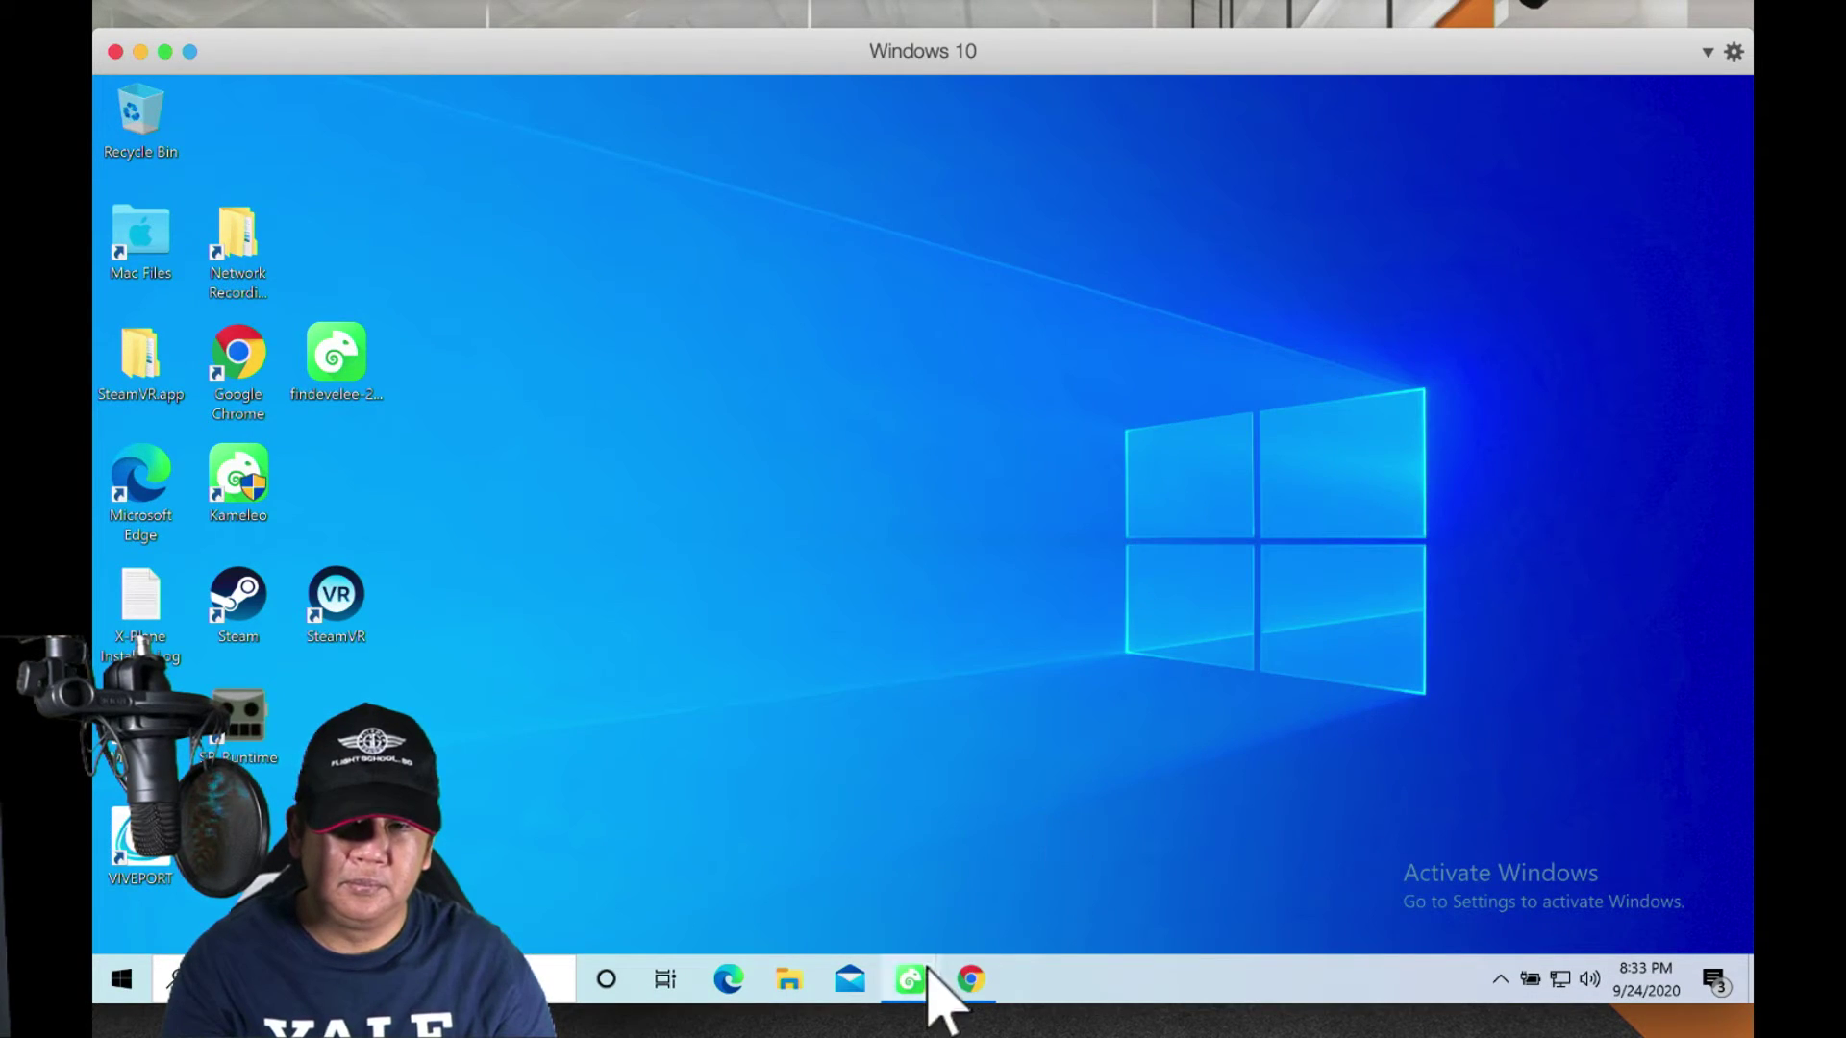
mouse_move(910, 975)
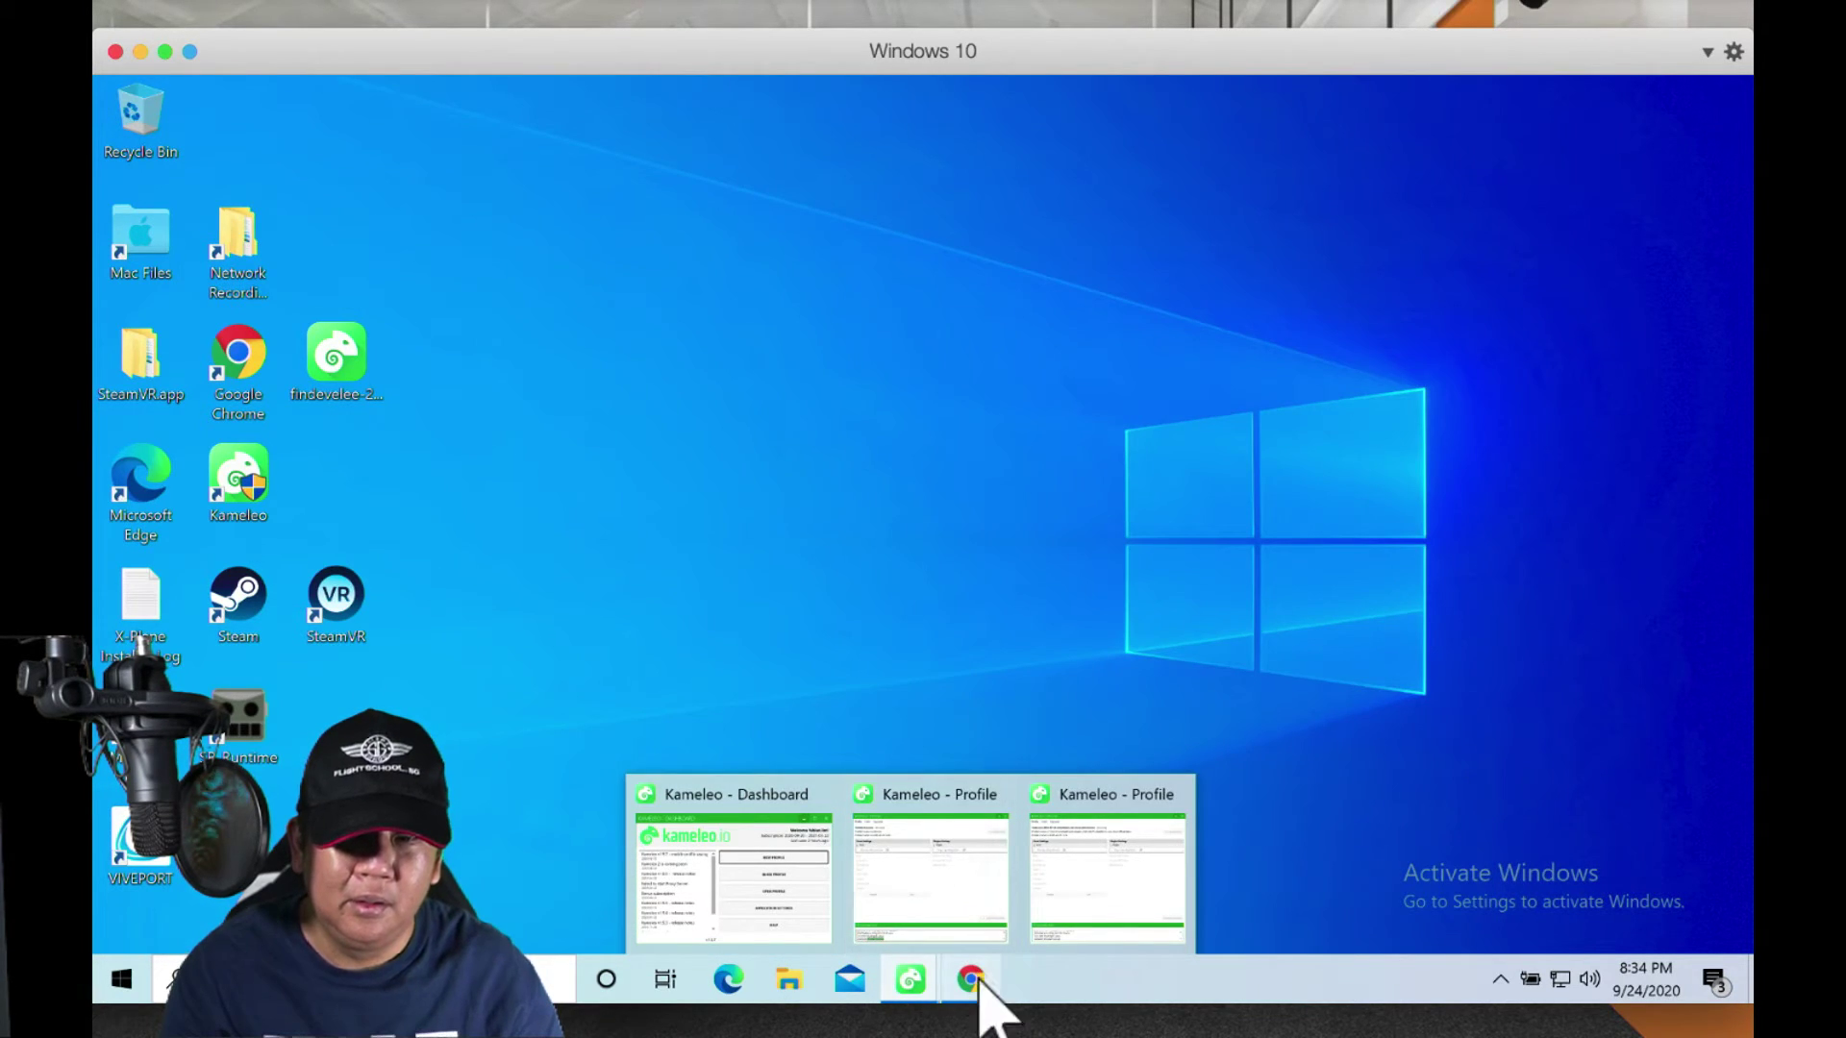
left_click(977, 975)
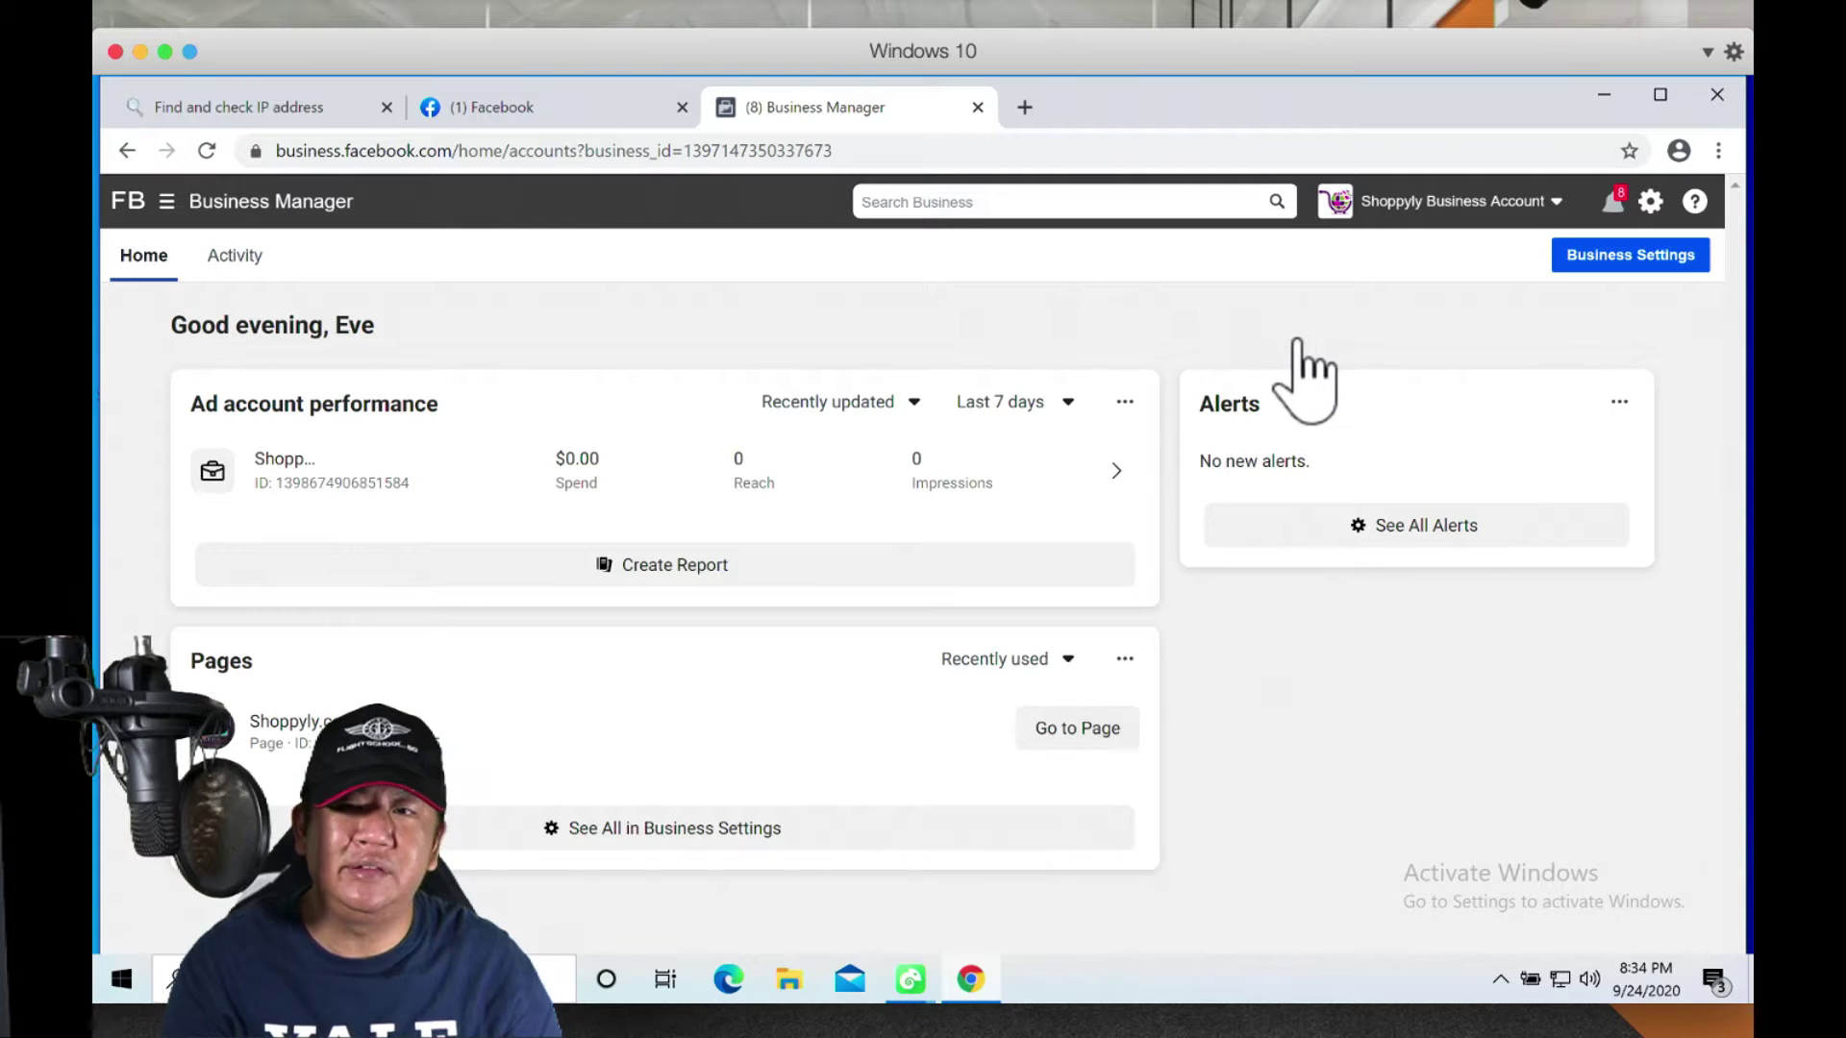
left_click(1717, 96)
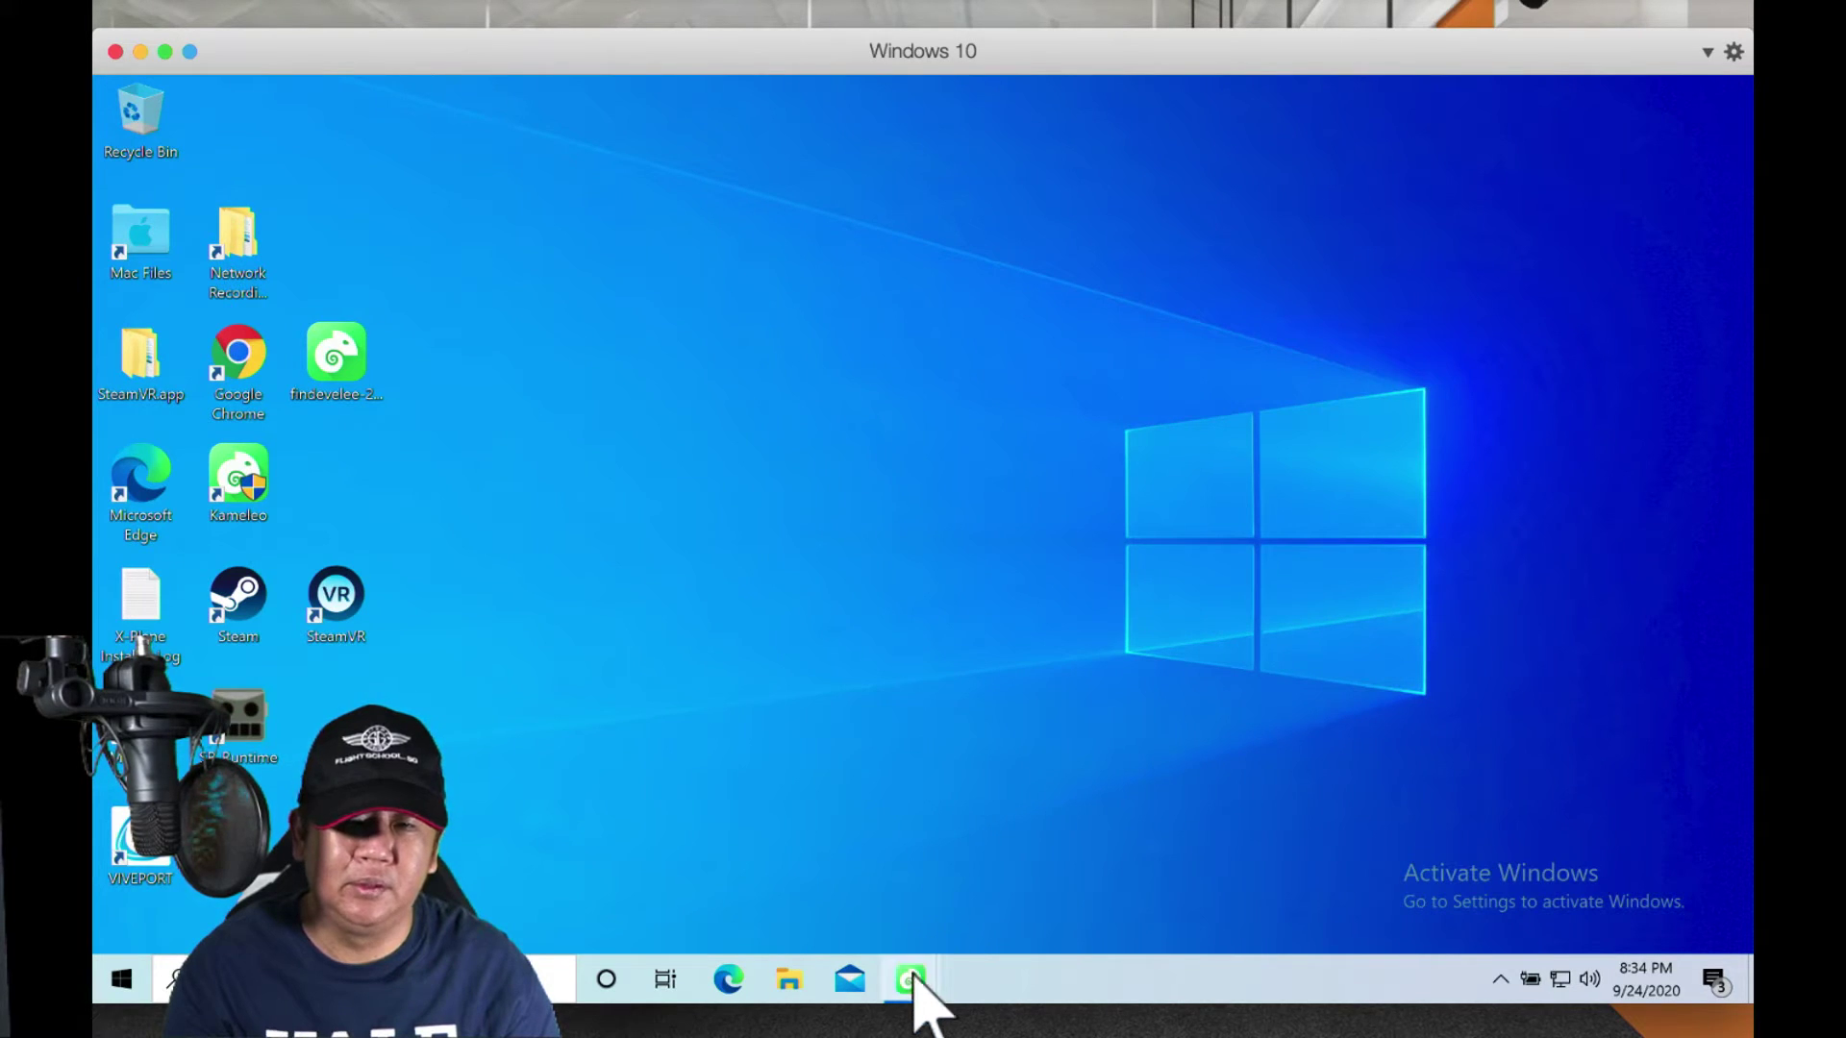
Step: Switch between the saved and untitled profile windows and drag them to offset positions
mouse_move(912, 985)
mouse_move(841, 947)
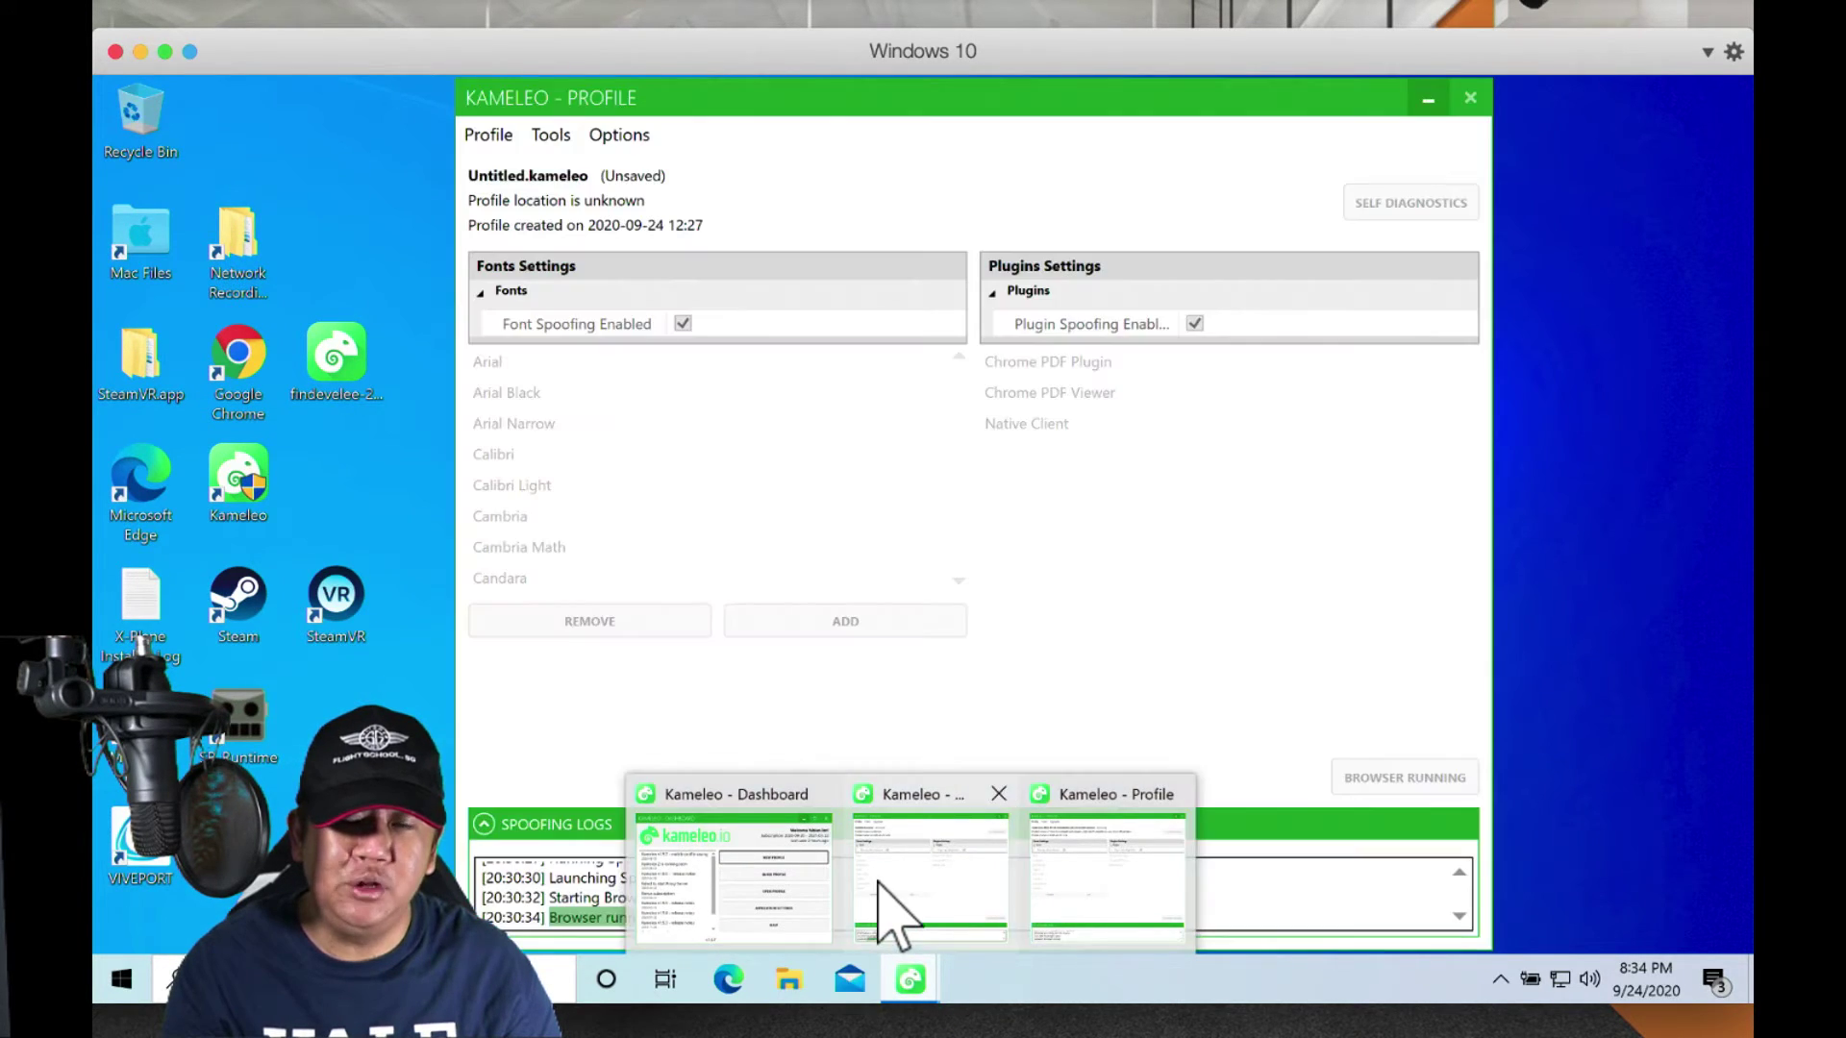
left_click(883, 903)
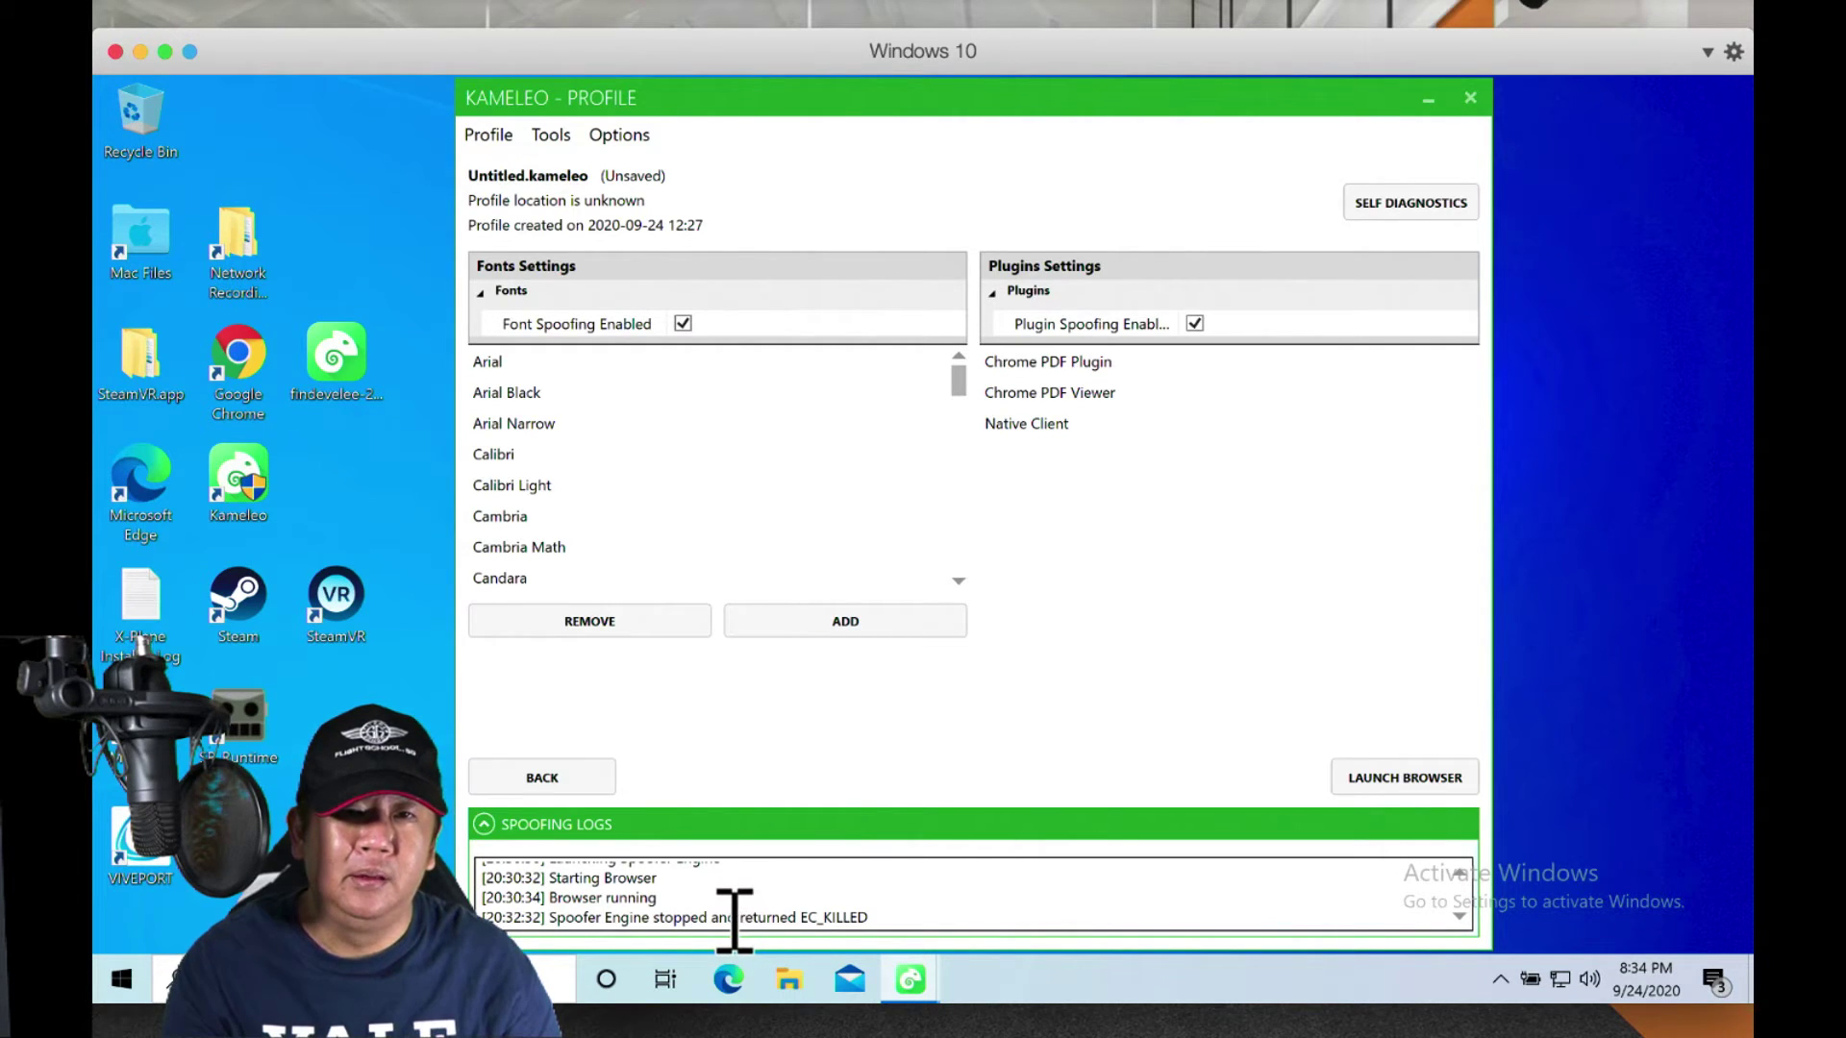
left_click(908, 979)
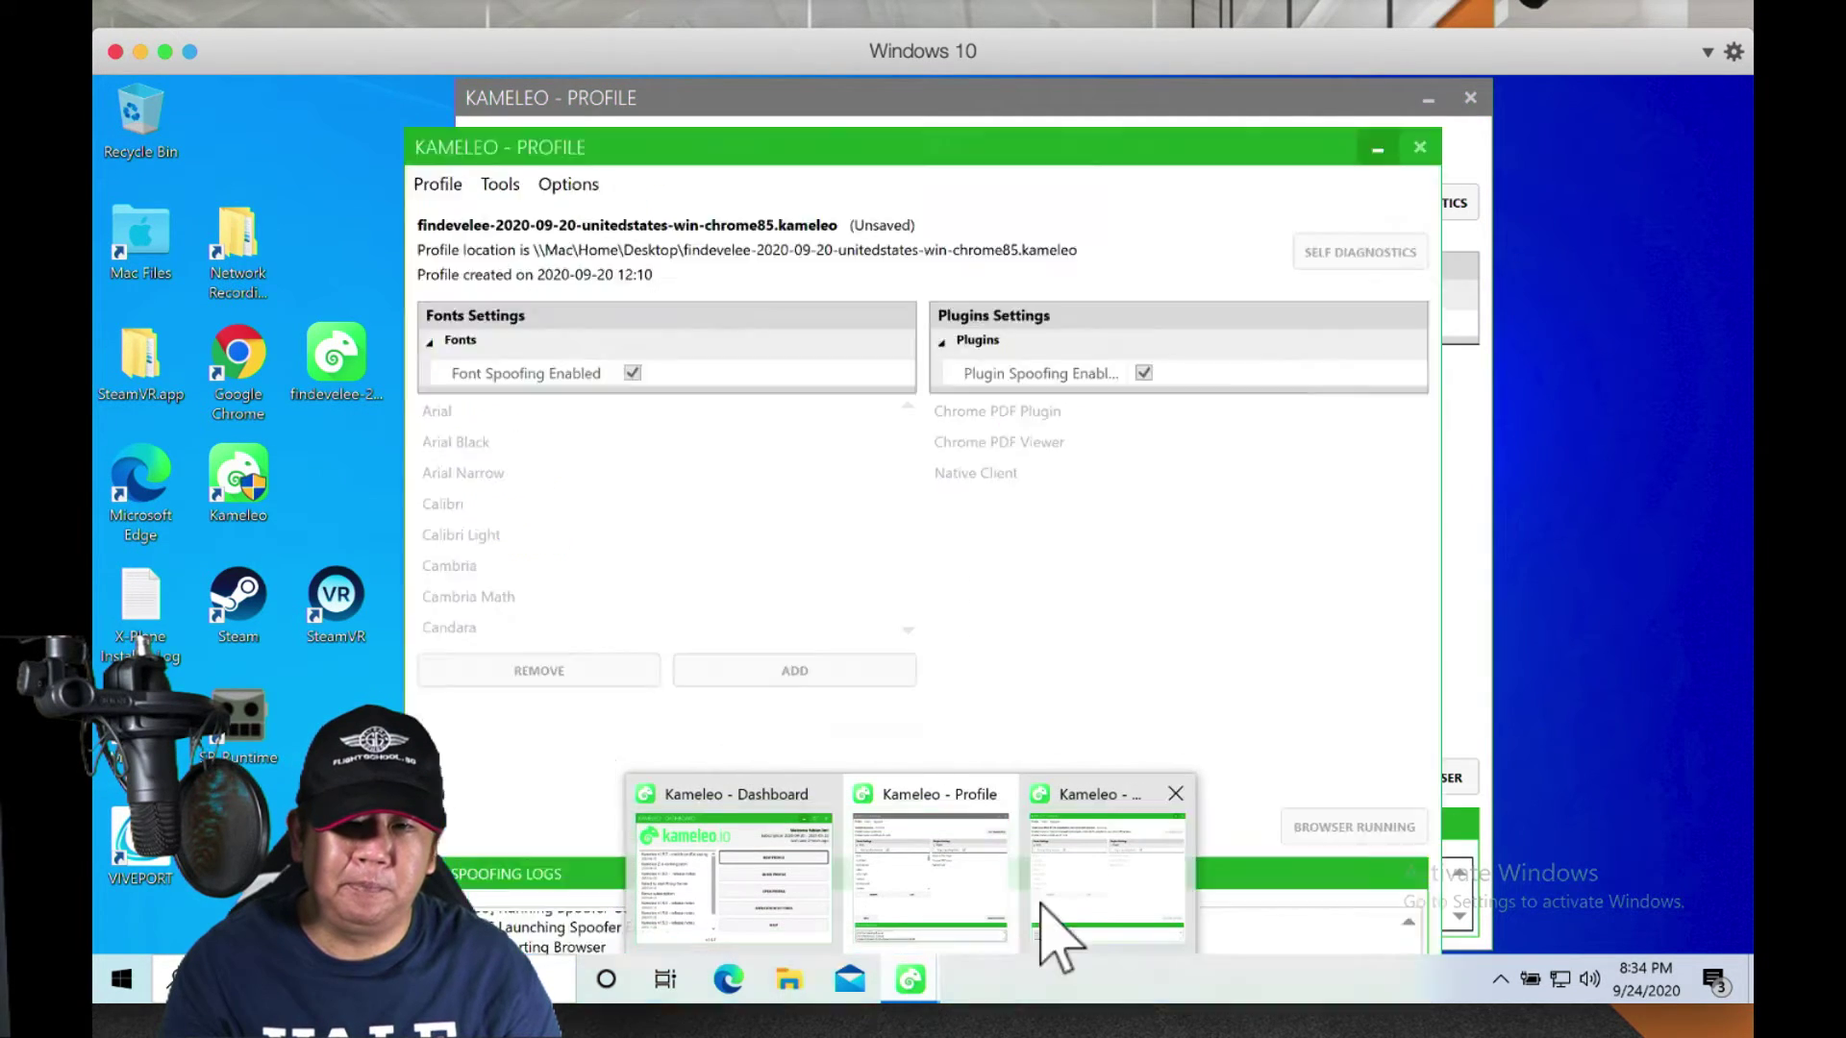
left_click(1081, 899)
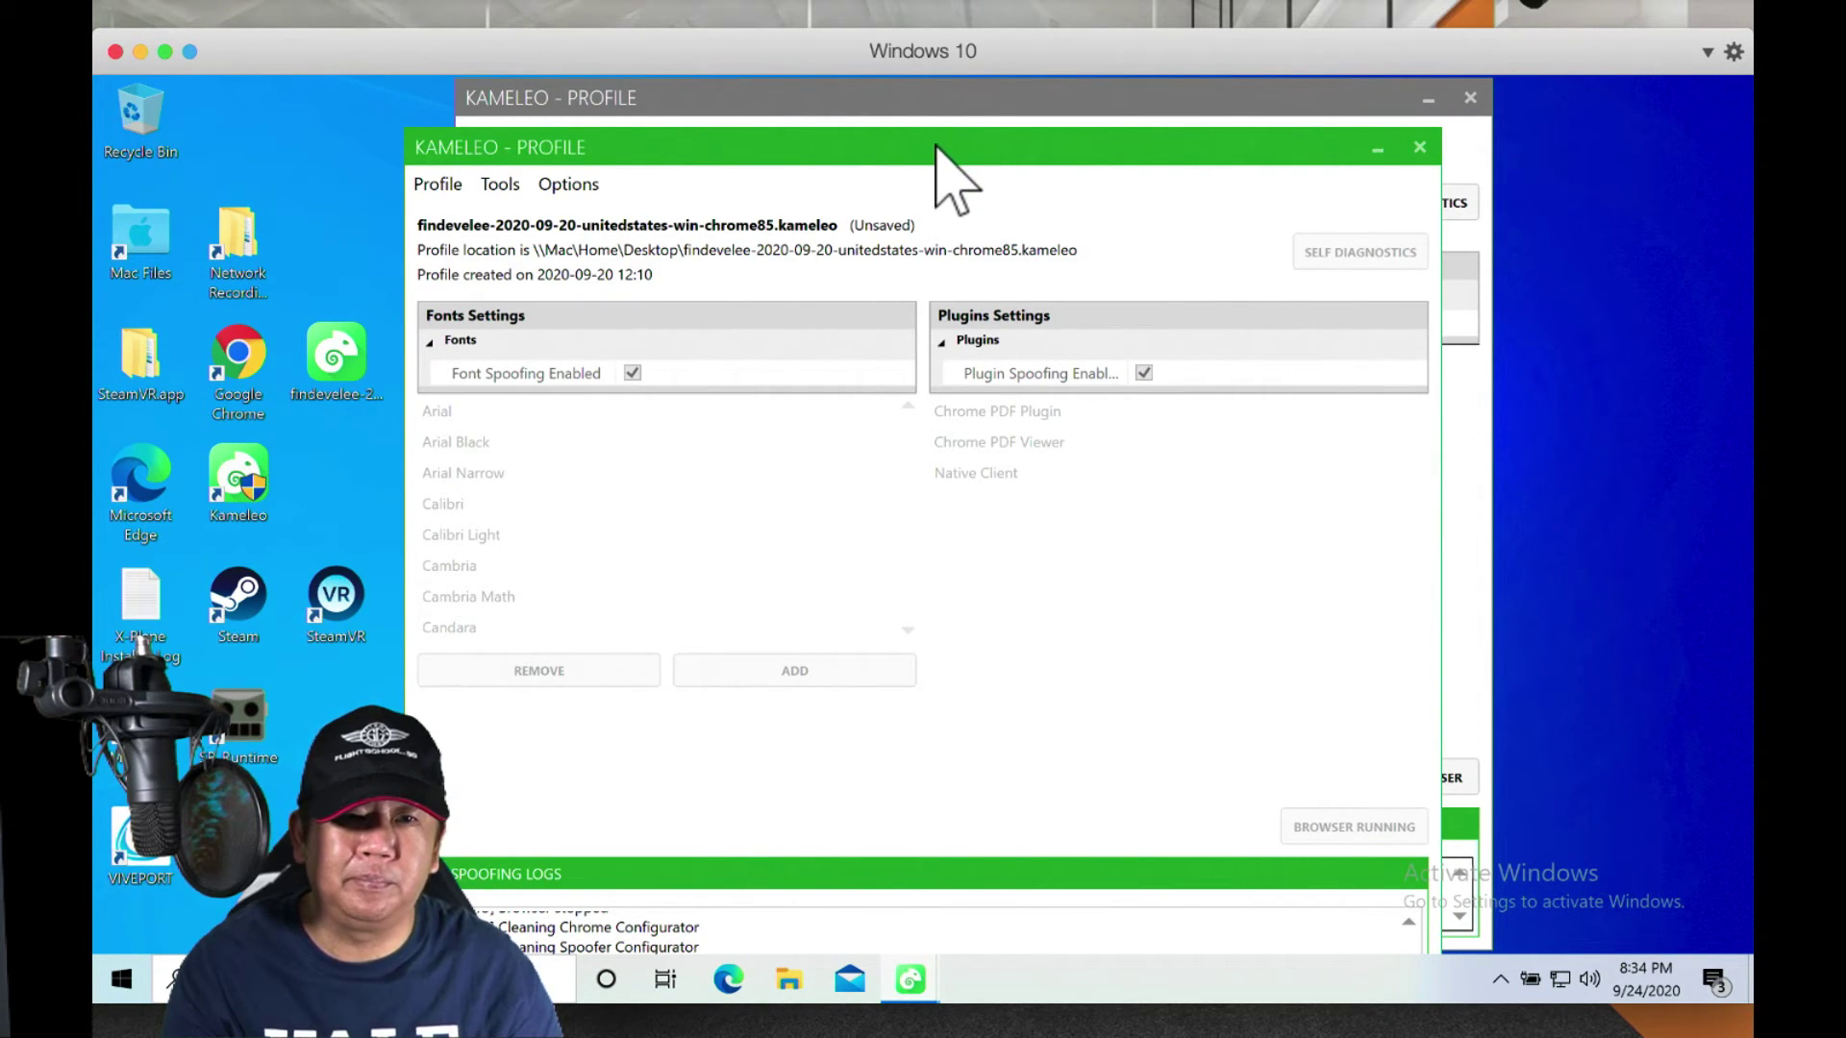
left_click_drag(929, 140, 899, 60)
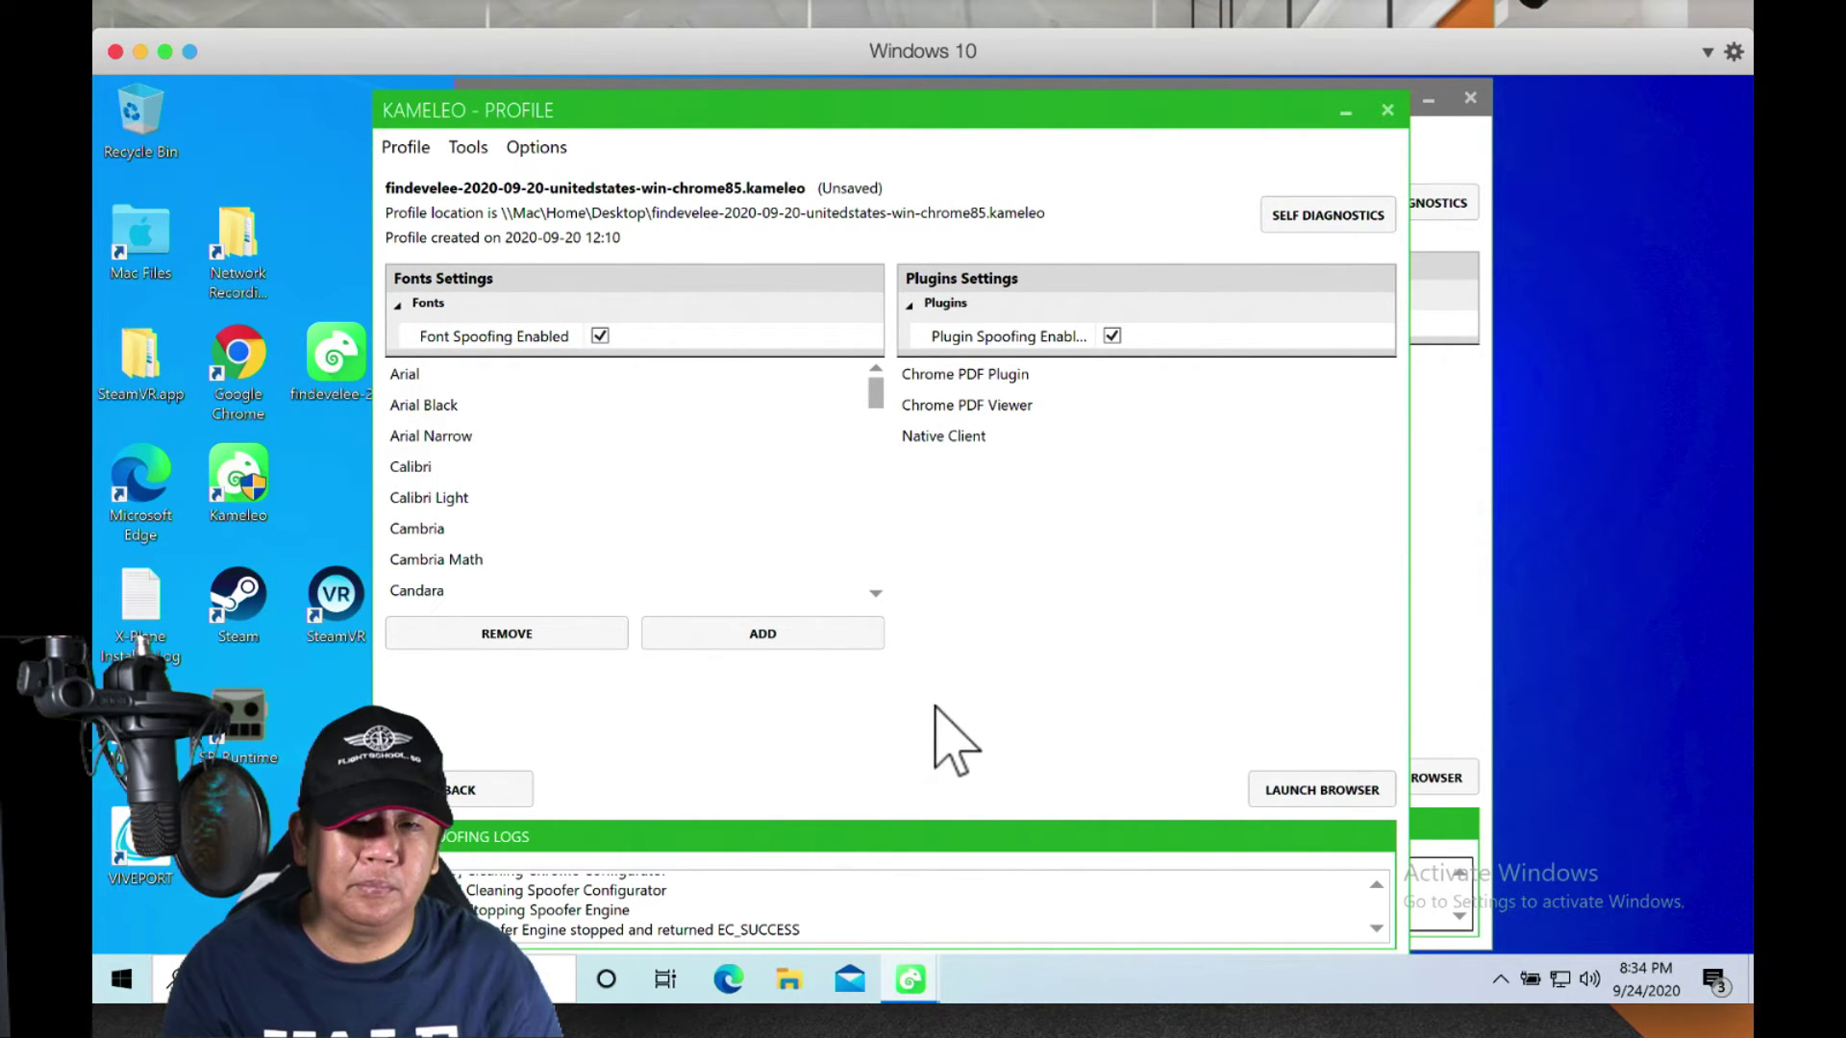
left_click(1467, 653)
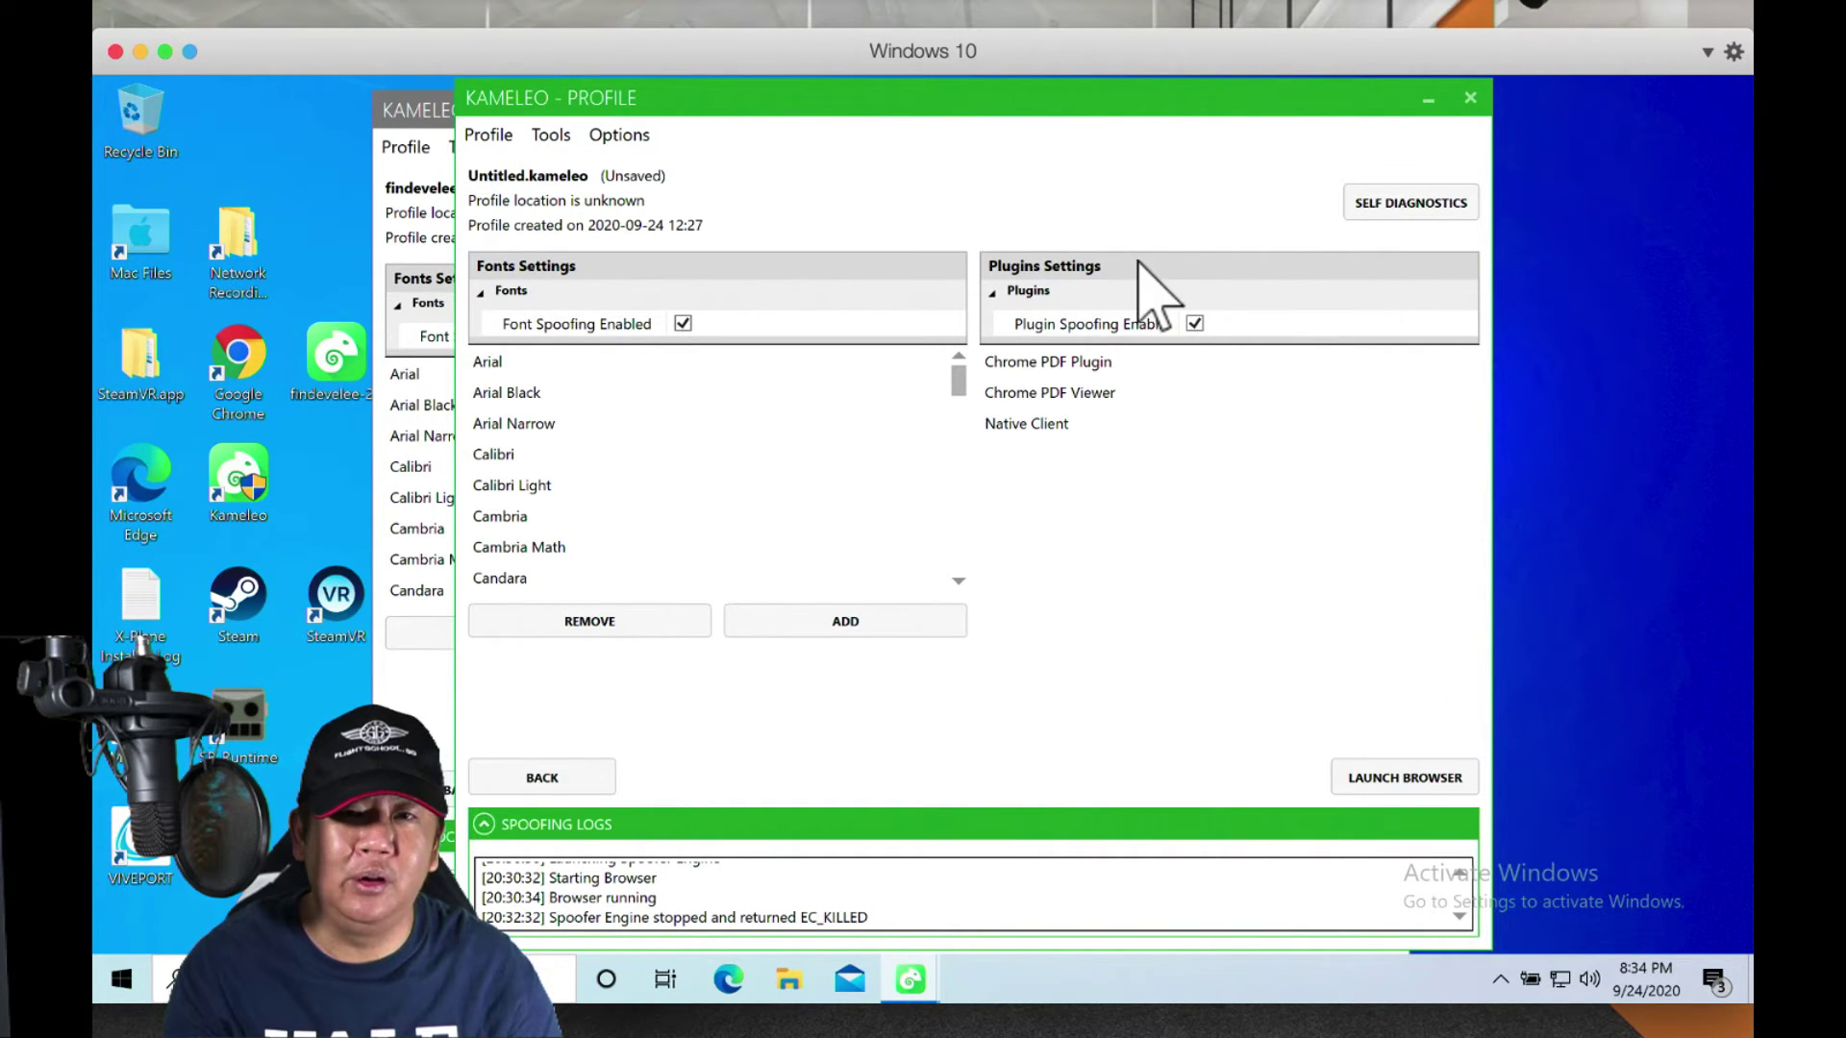
left_click_drag(1098, 100, 1112, 141)
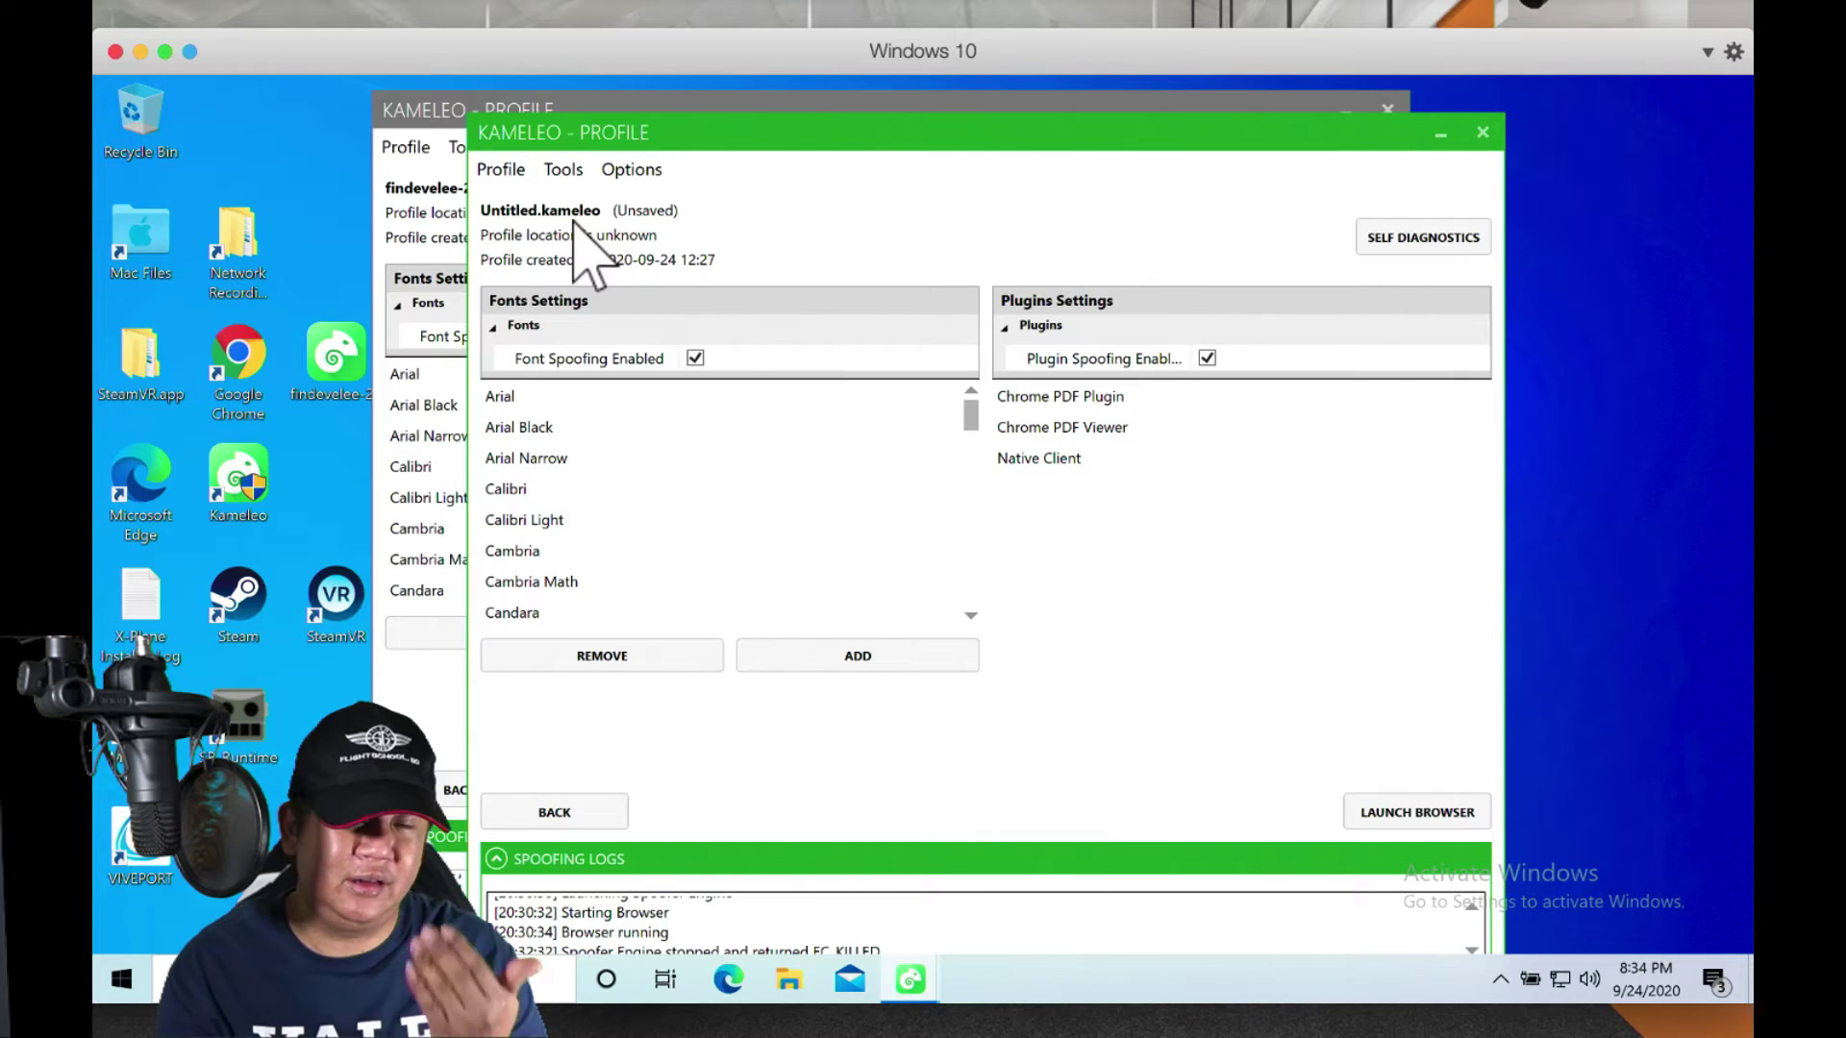
Step: Relaunch the saved profile's browser and open Facebook, already logged in
left_click(699, 98)
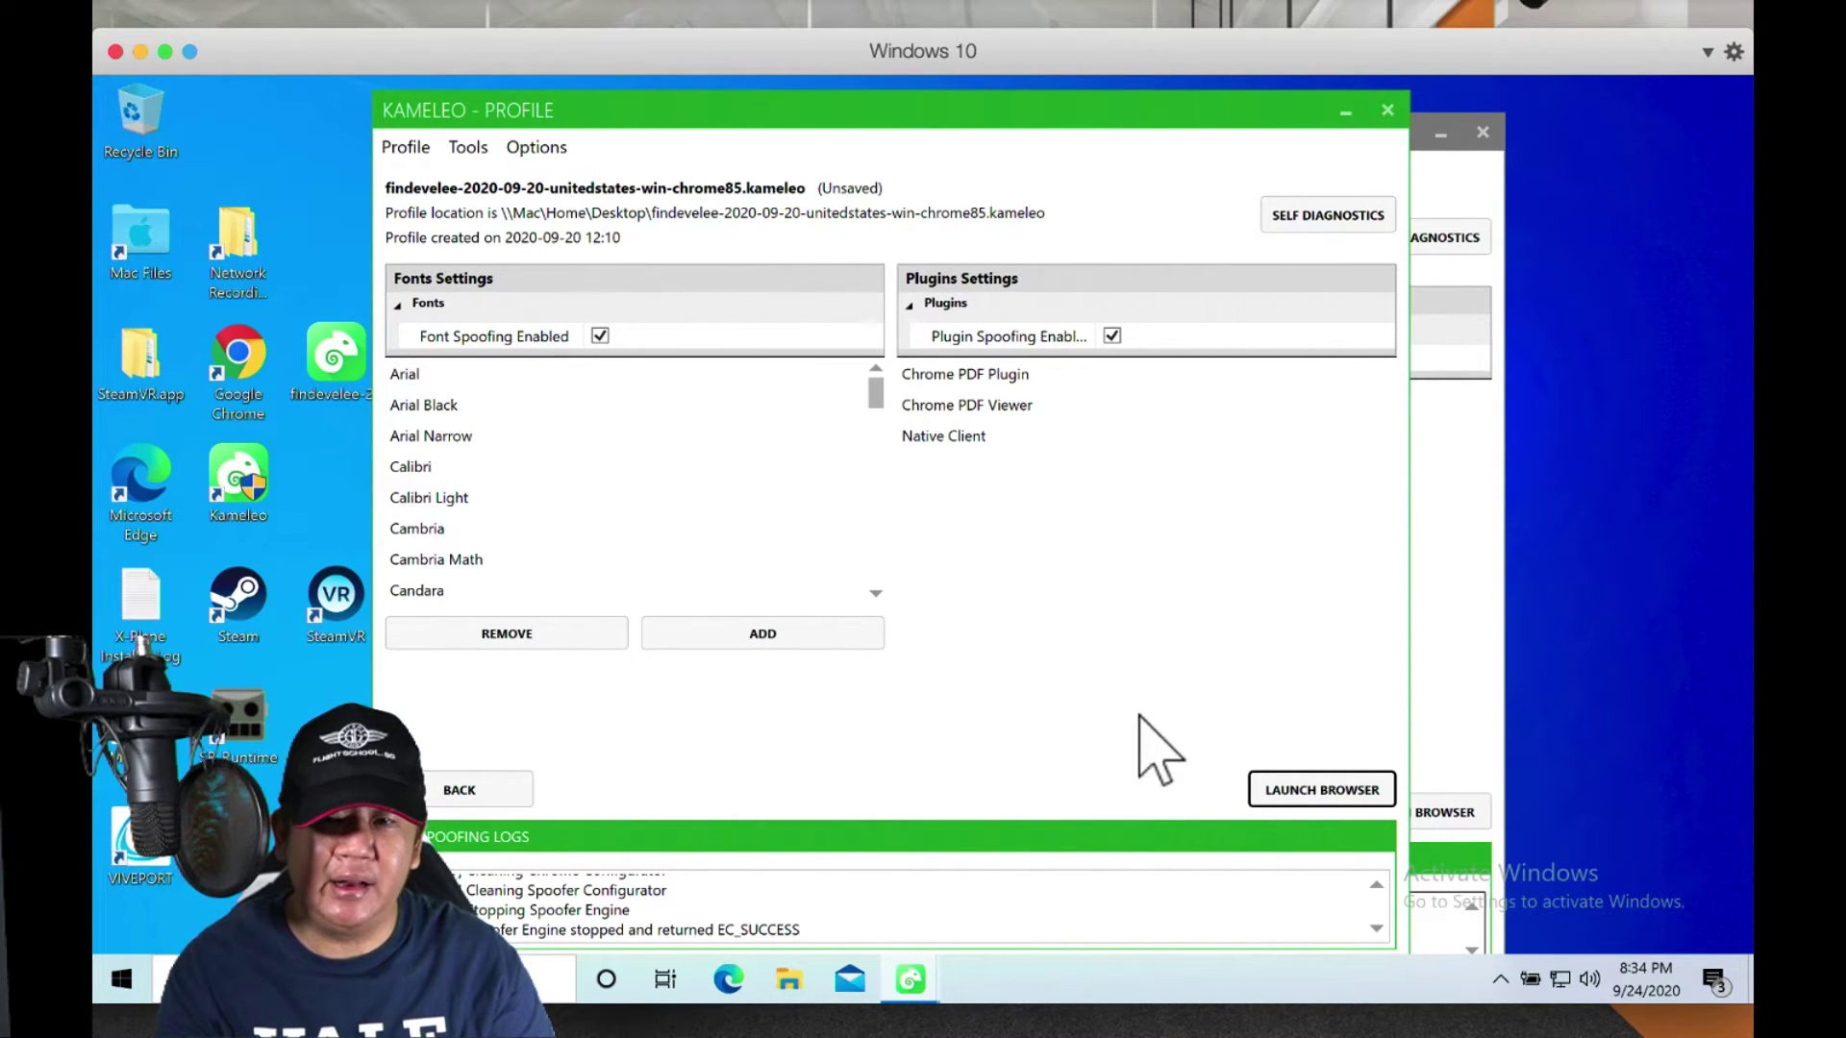
left_click(1276, 798)
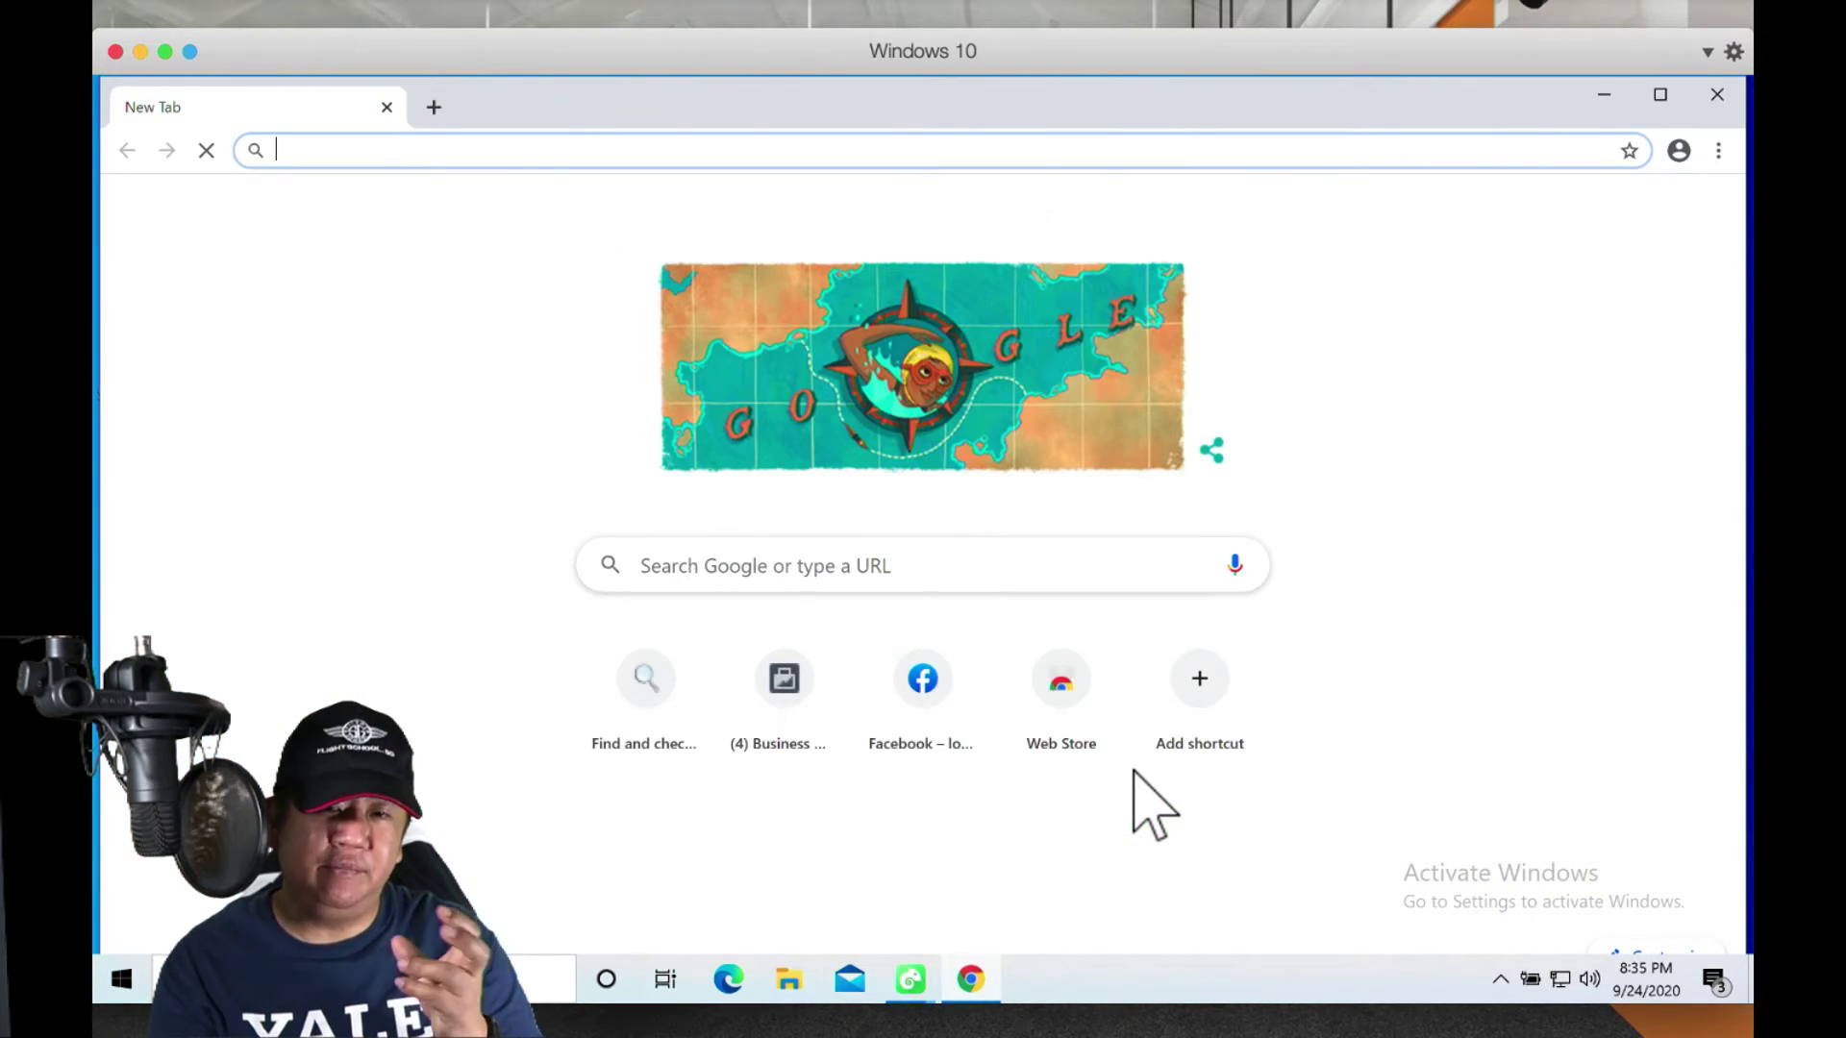
left_click(900, 687)
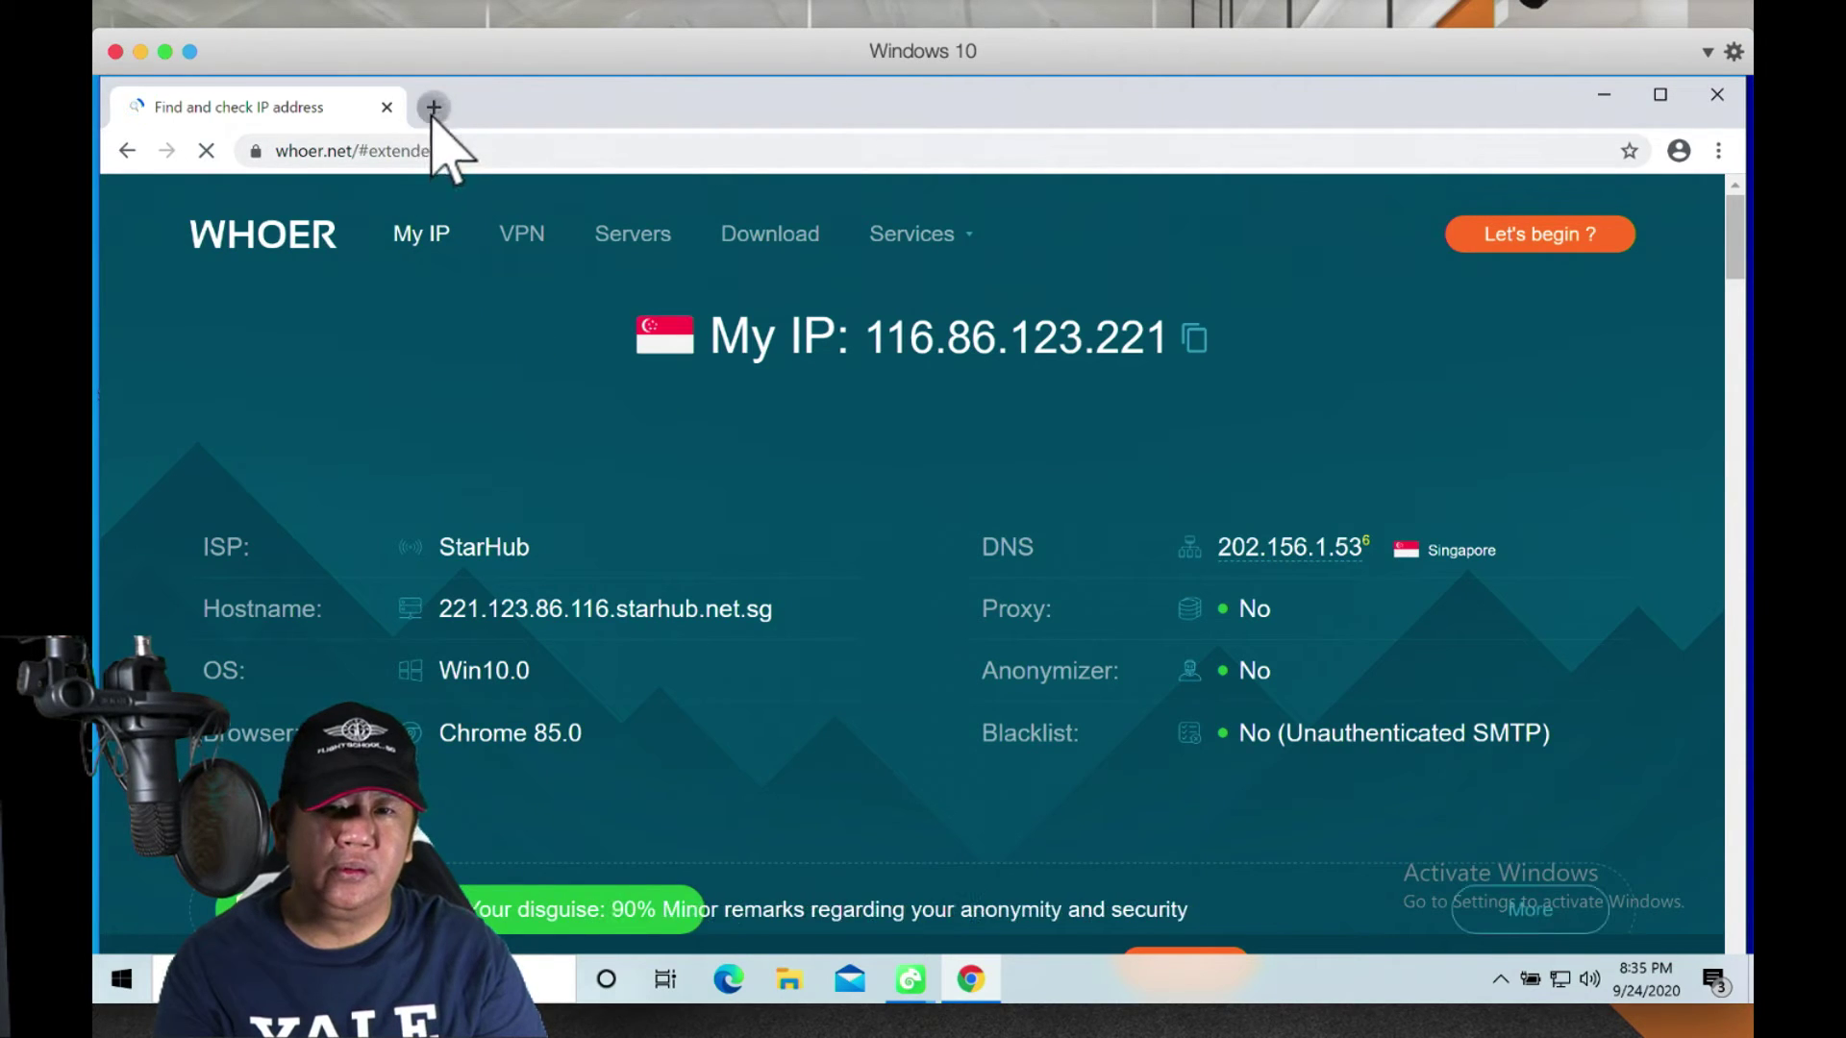
Step: Open Business Manager in a new tab, then close the spoofed browser
left_click(434, 107)
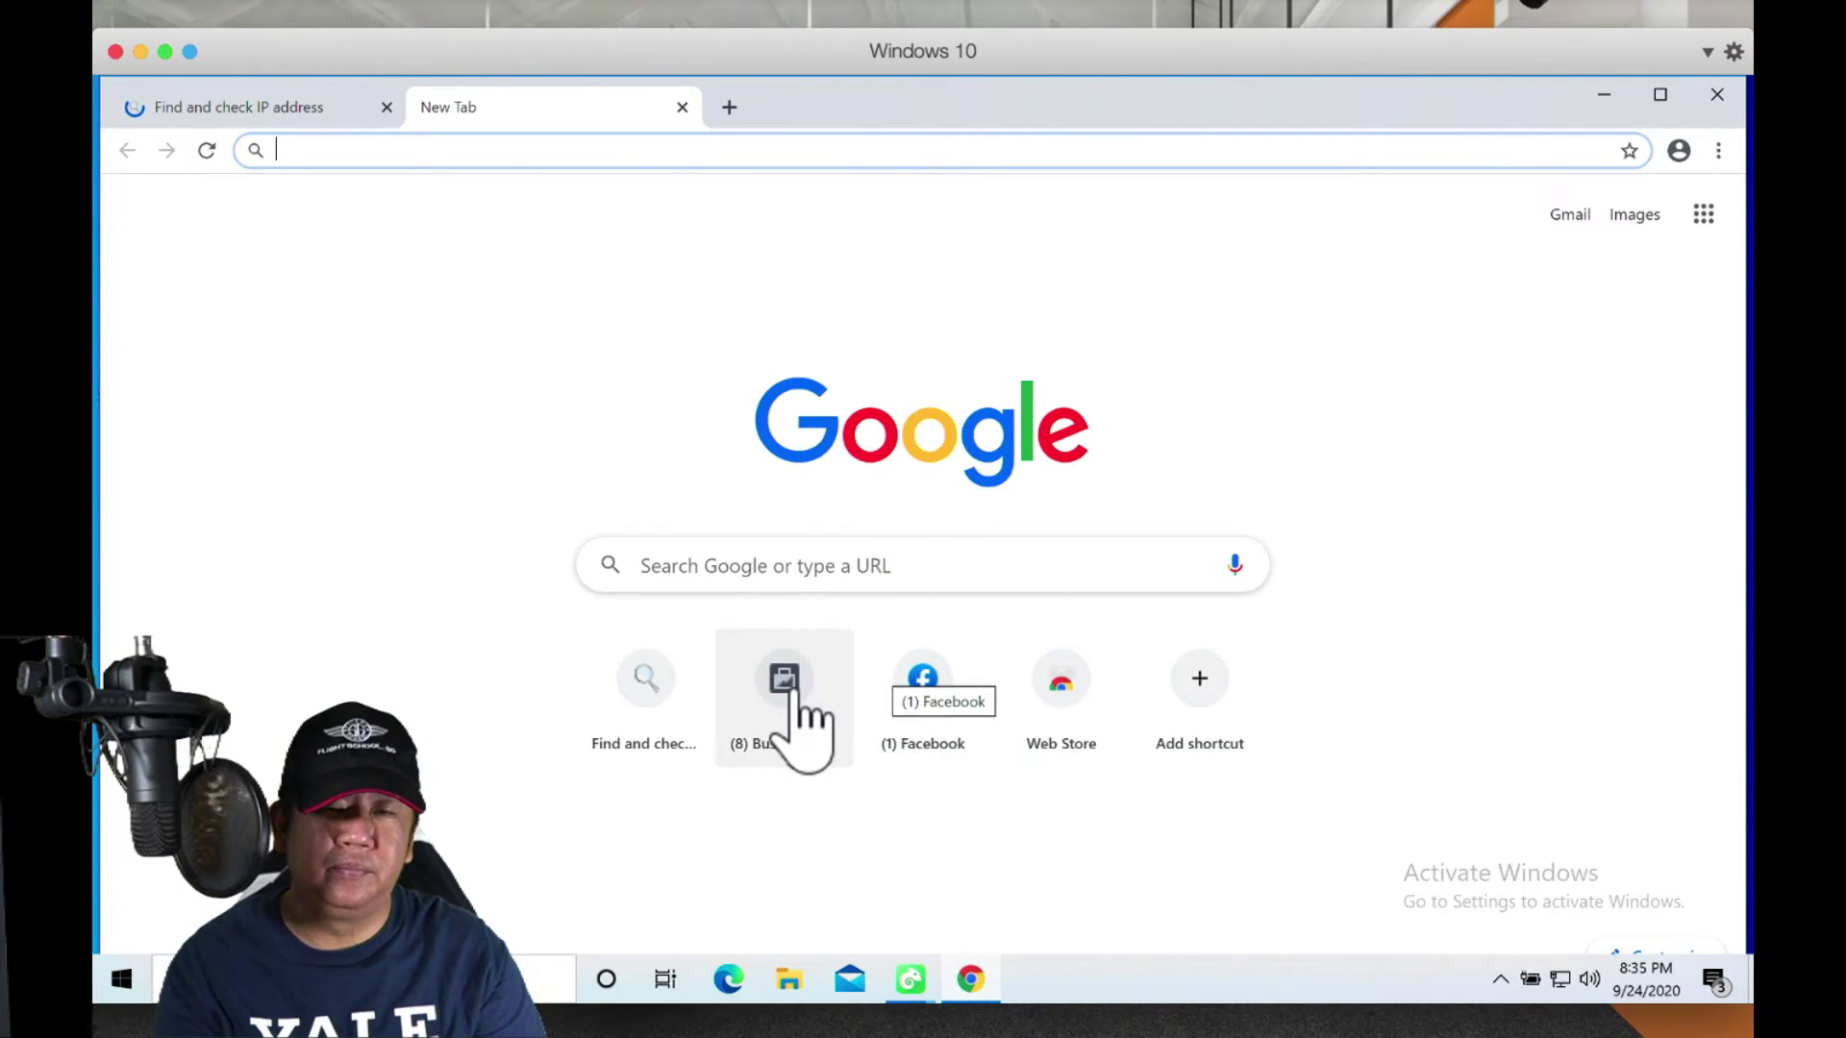
left_click(786, 687)
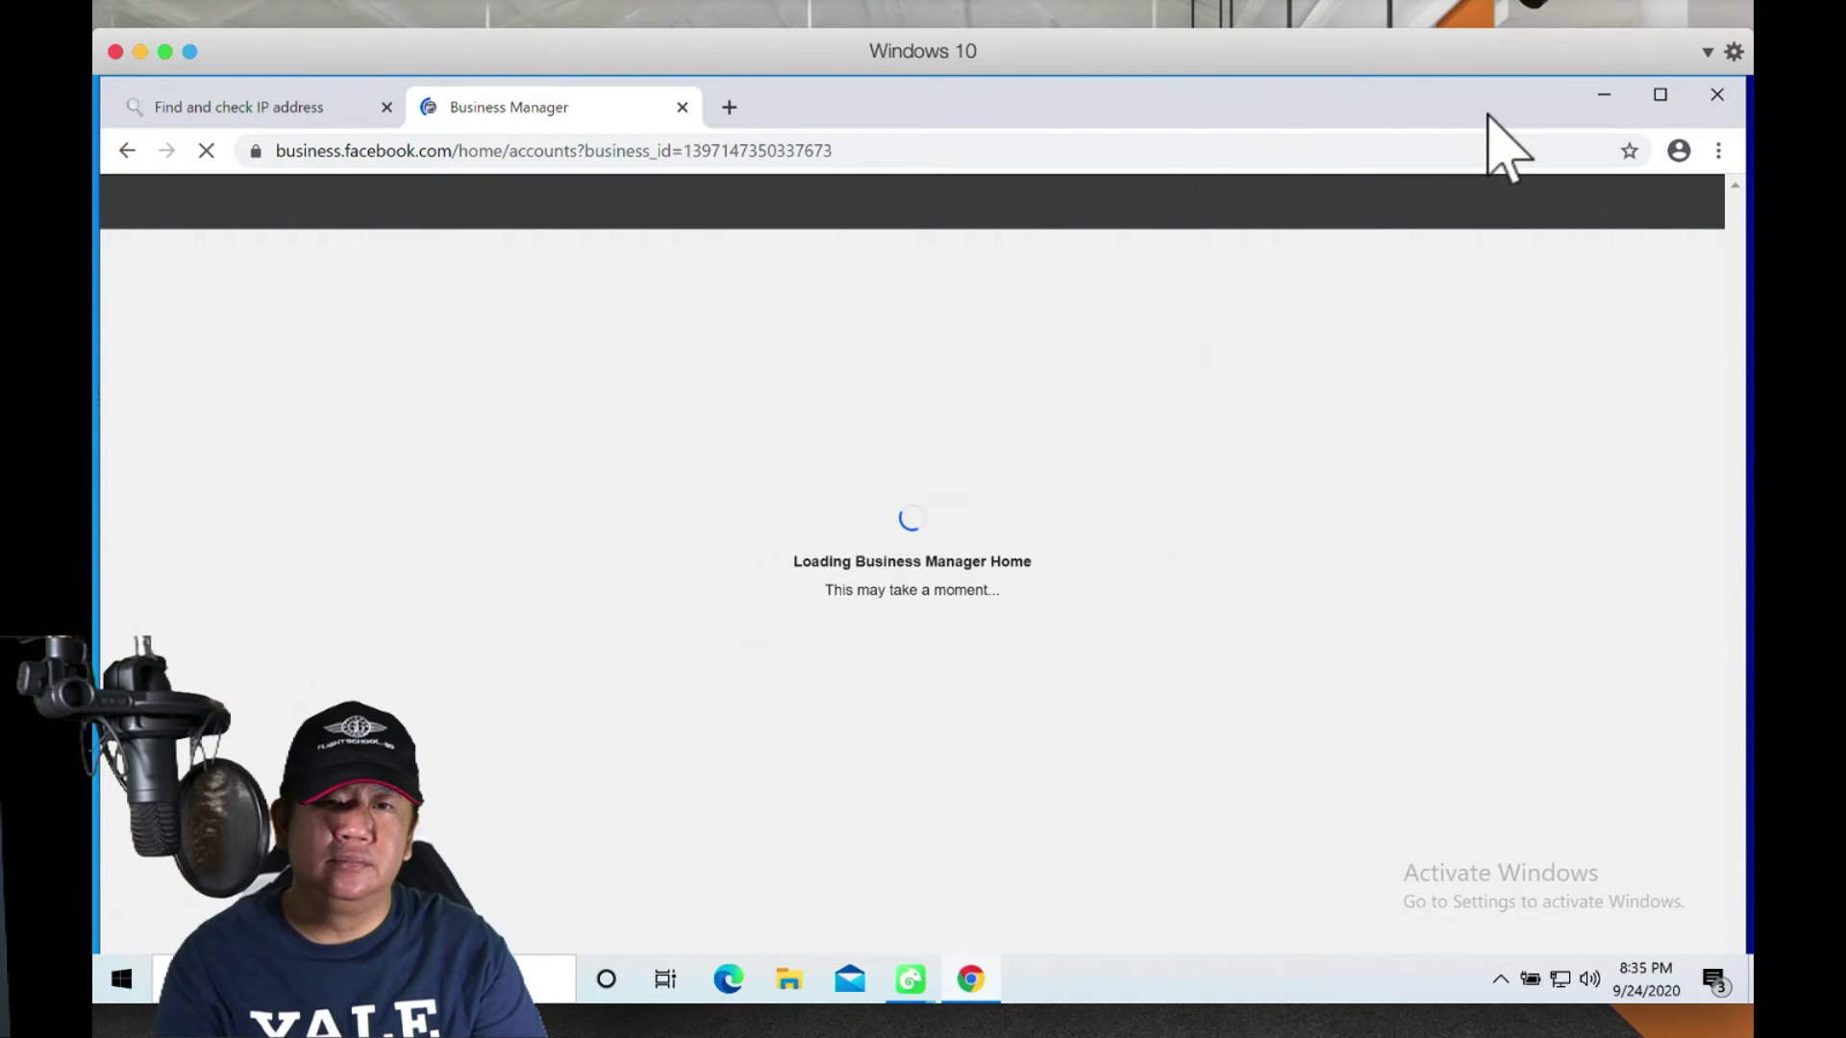
left_click(1710, 96)
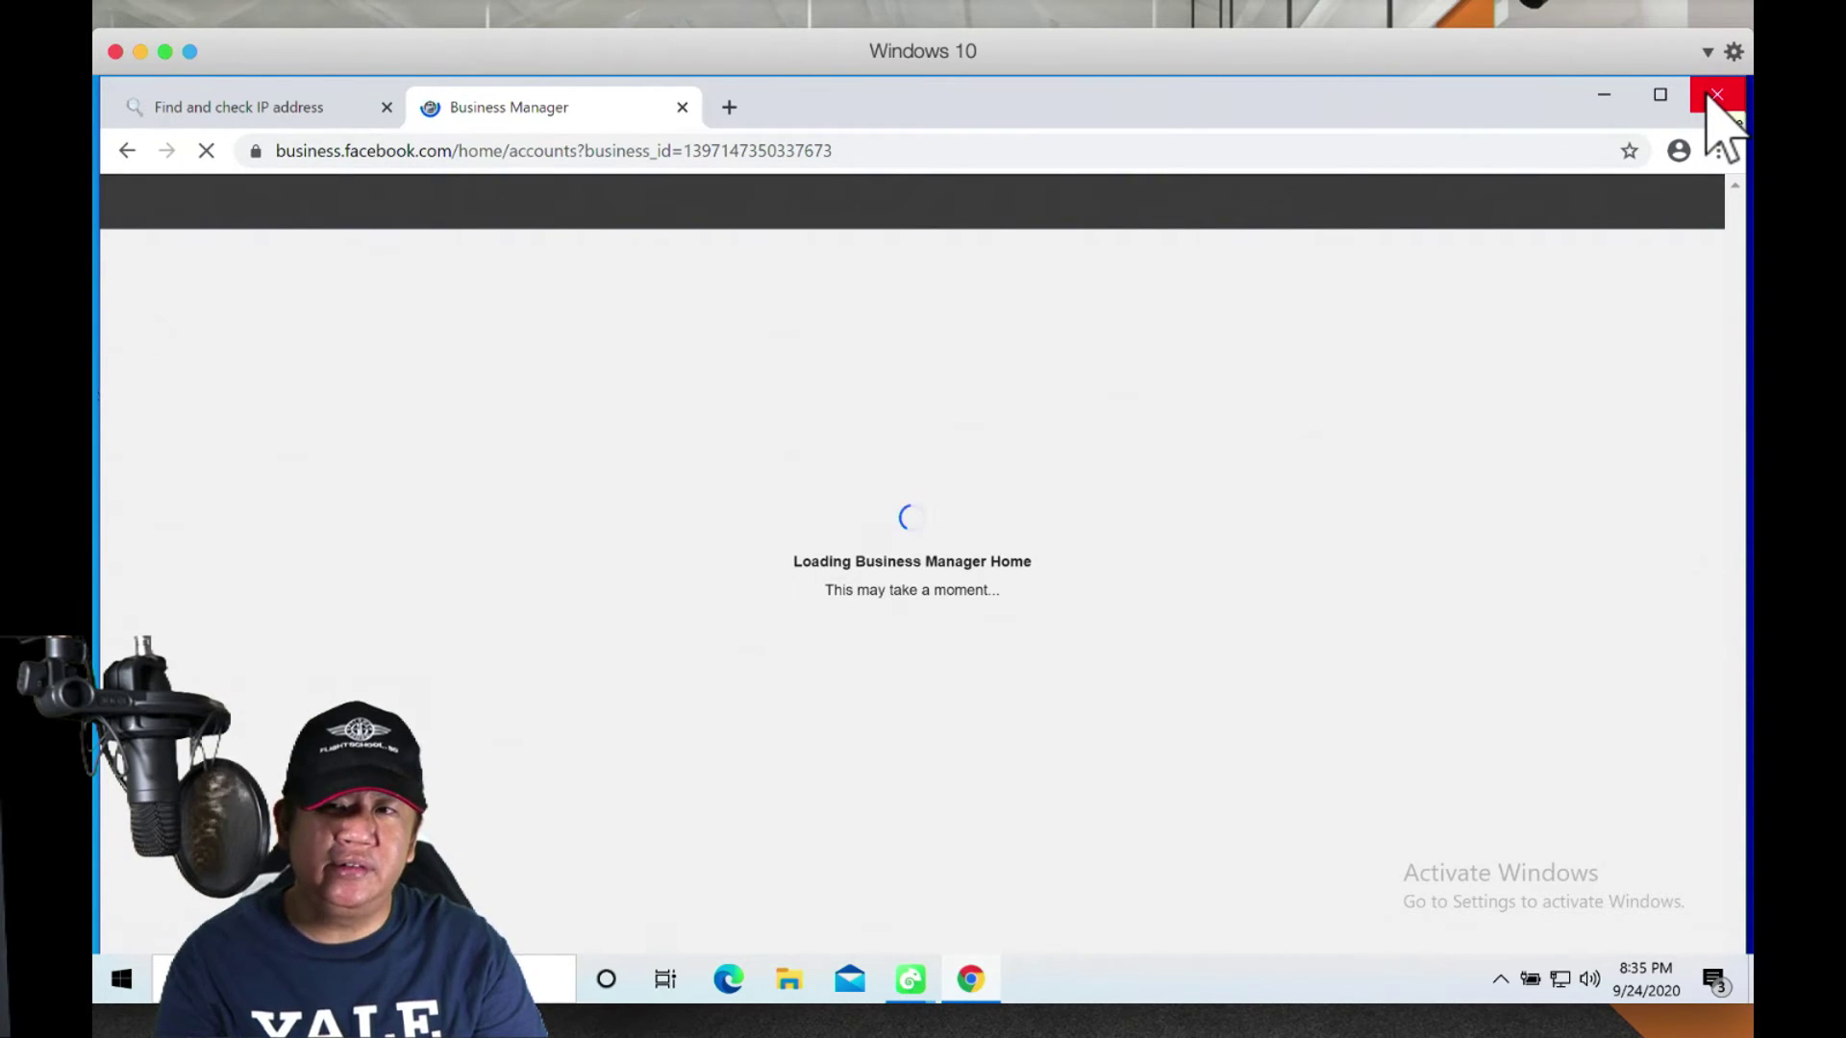
left_click(1710, 96)
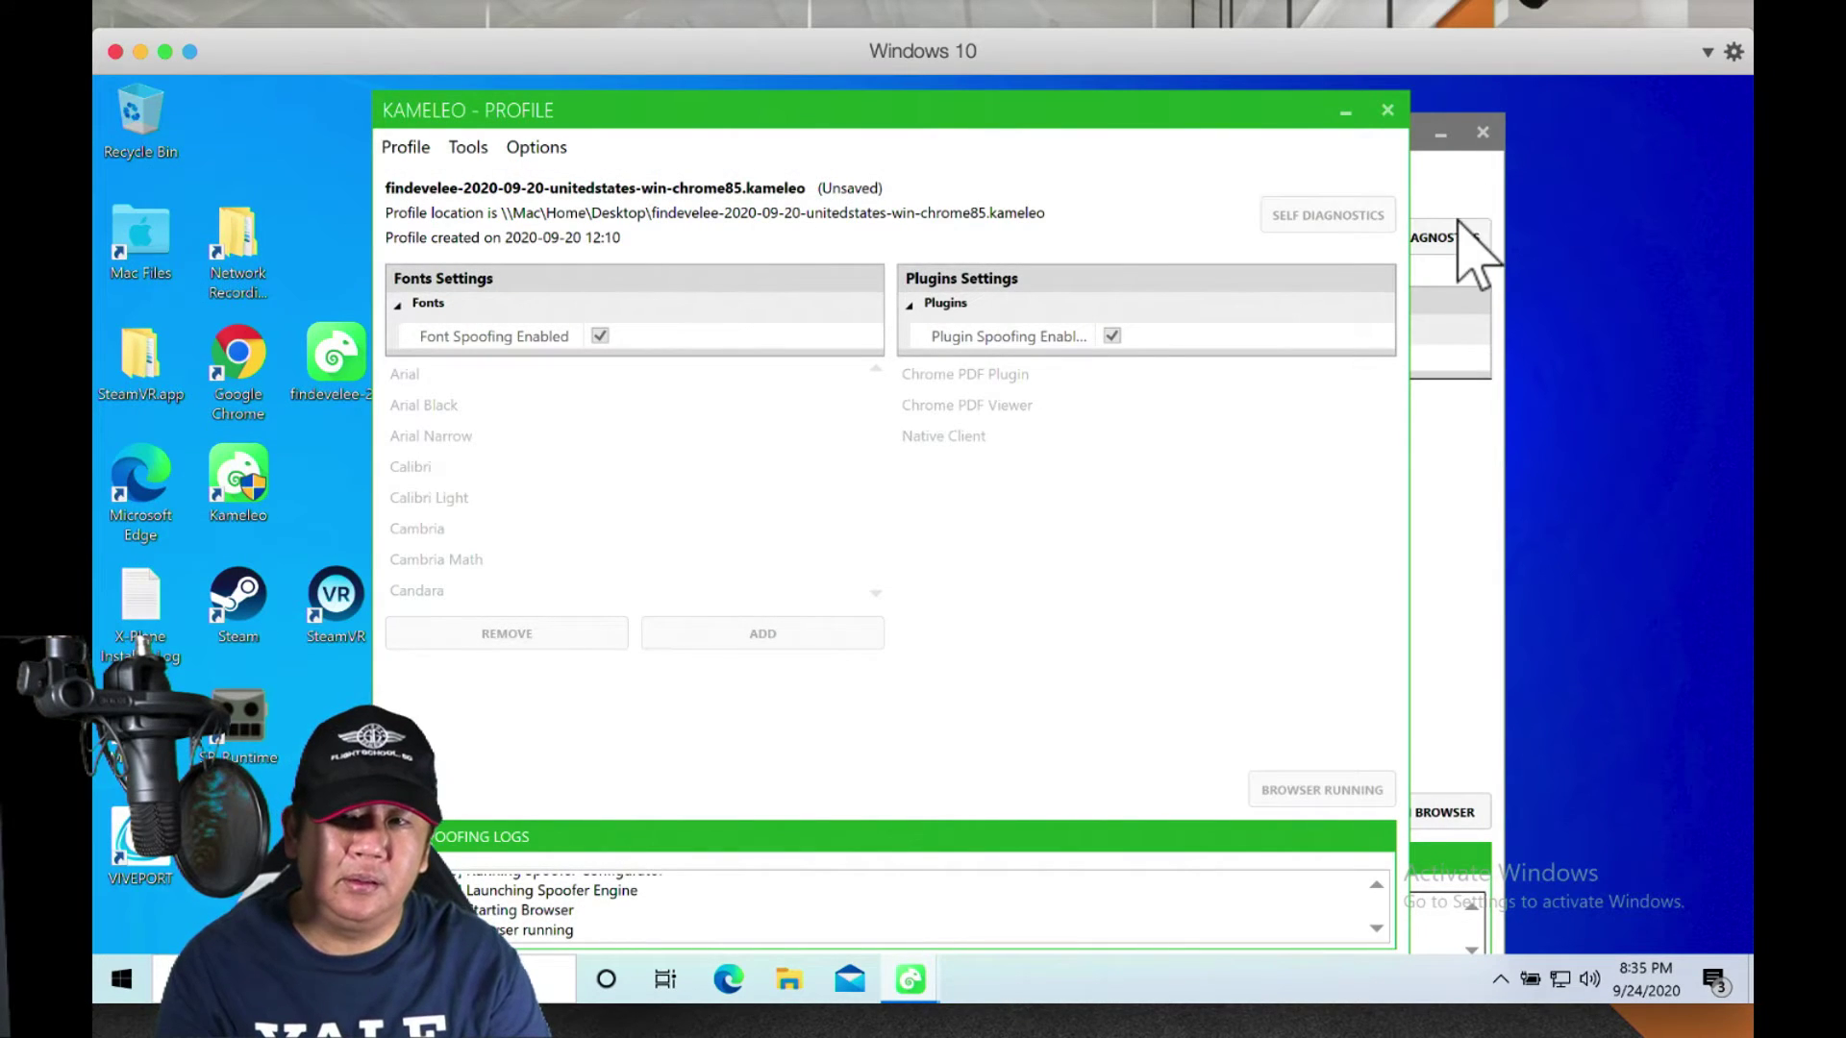
Step: Close the saved Chrome 85 profile window, answering No to updating the saved profile
left_click(1501, 467)
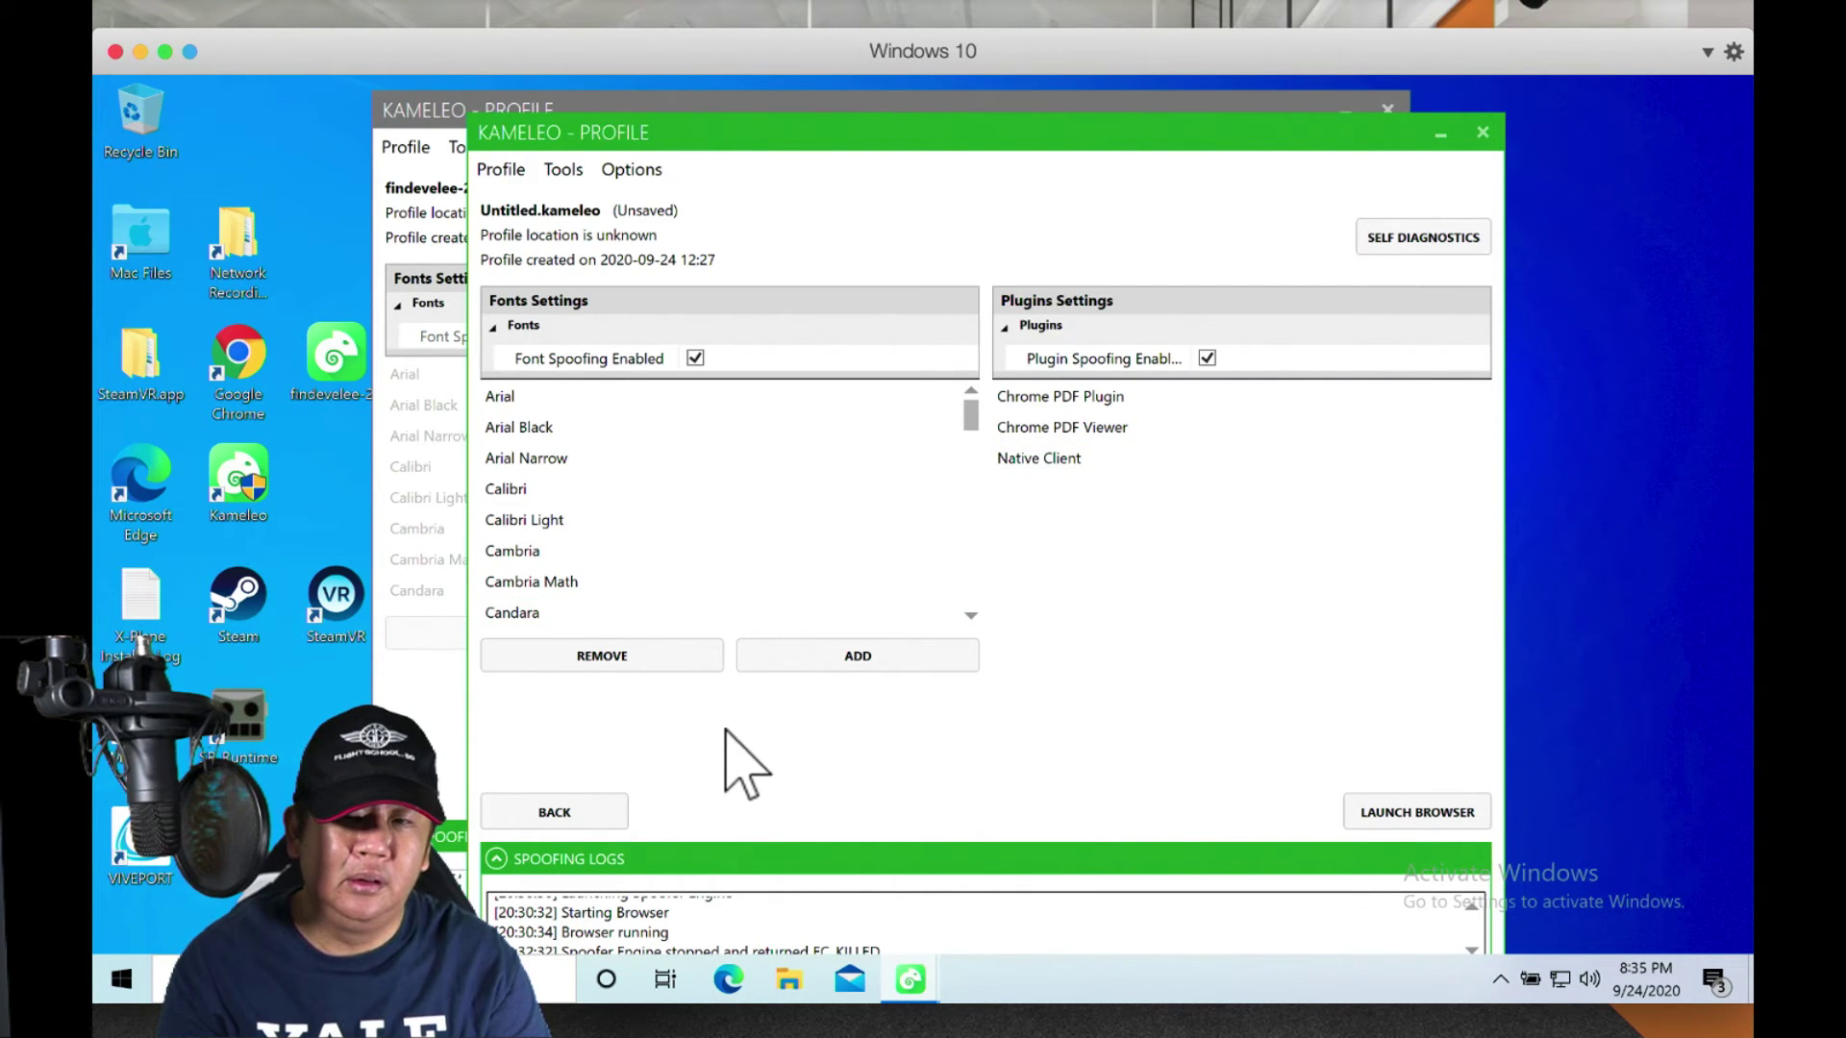
left_click(447, 748)
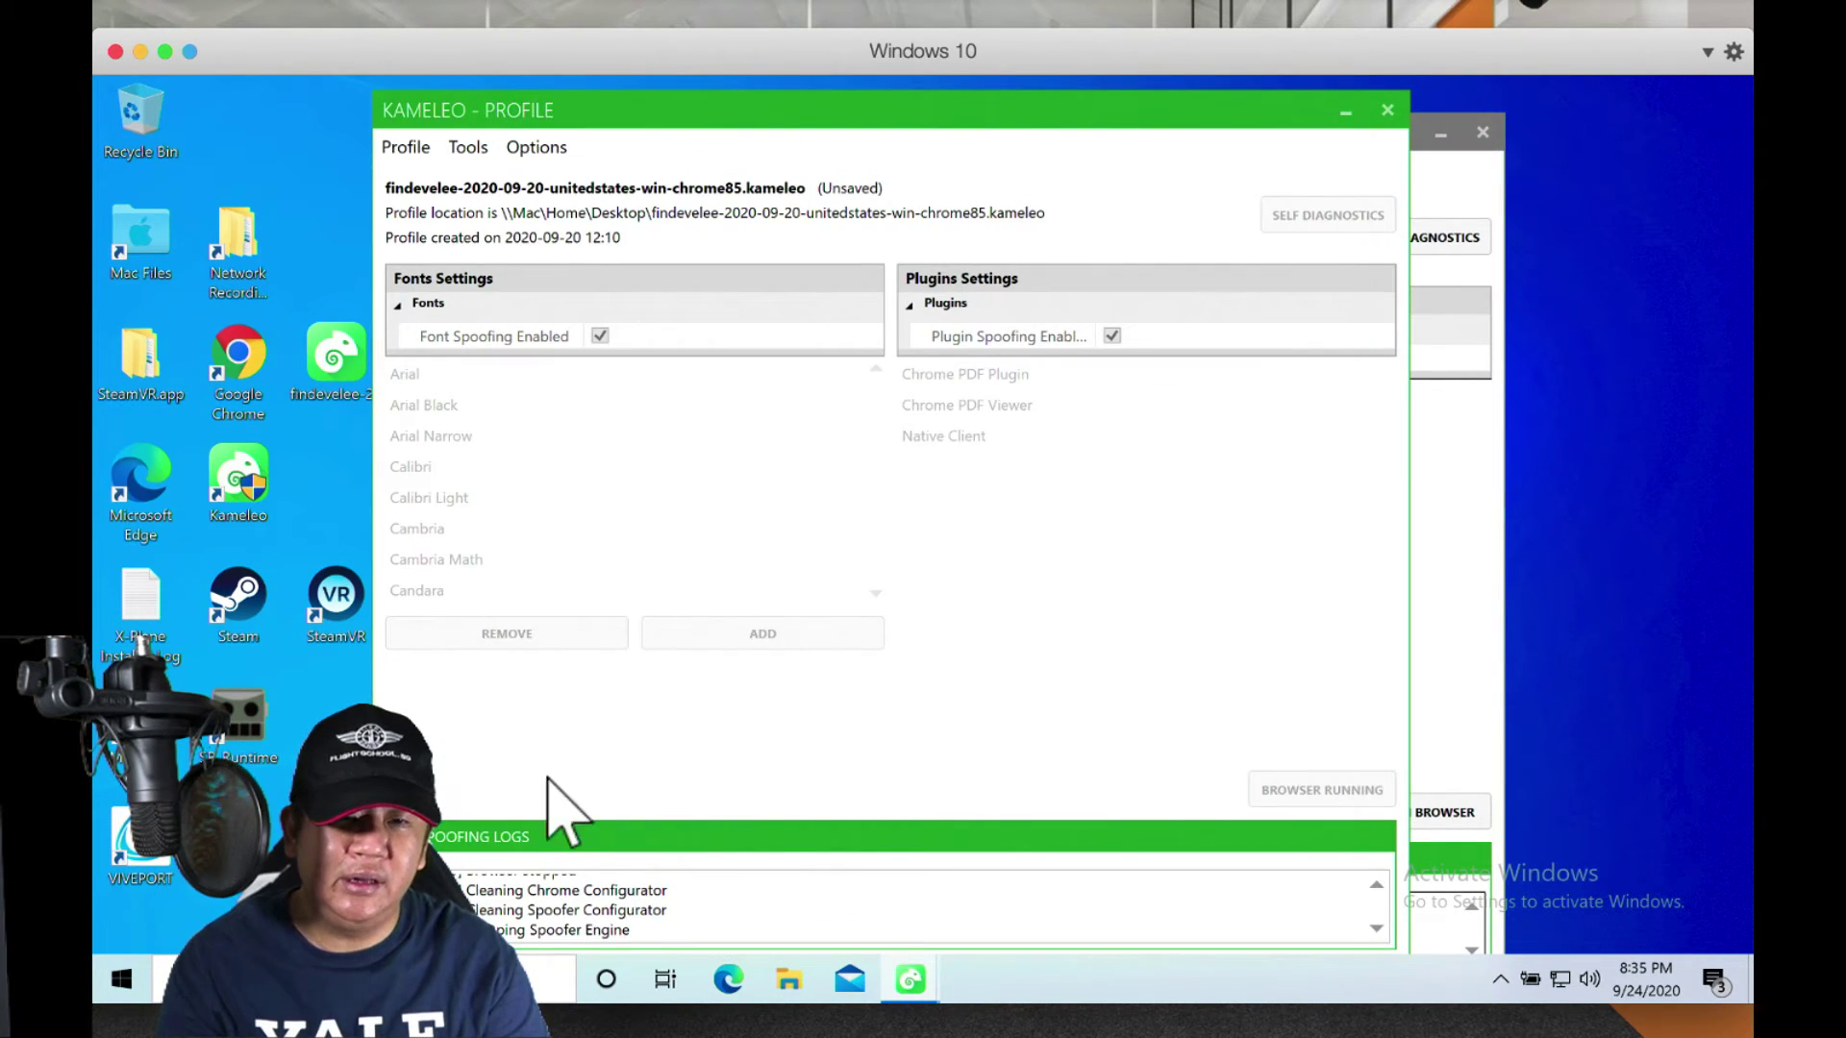
mouse_move(673, 909)
left_mouse_down()
mouse_move(626, 910)
mouse_move(663, 924)
left_mouse_up()
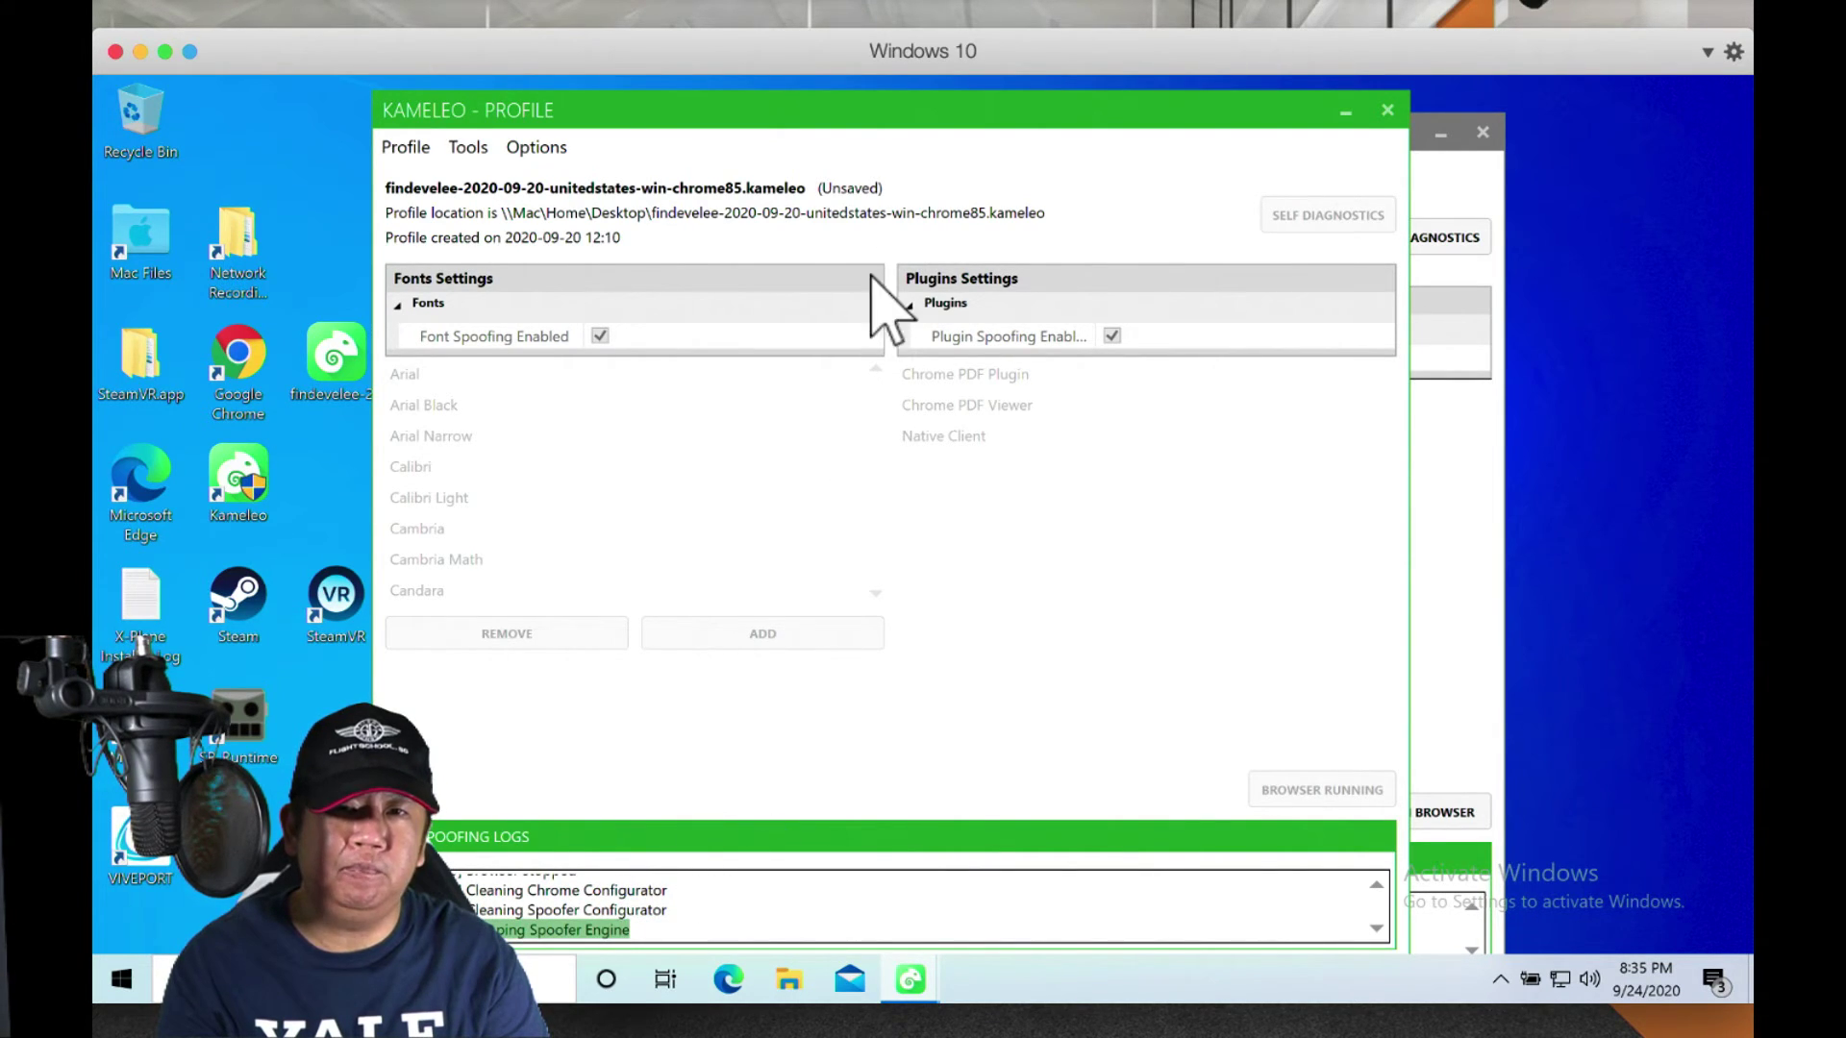
left_click(1402, 100)
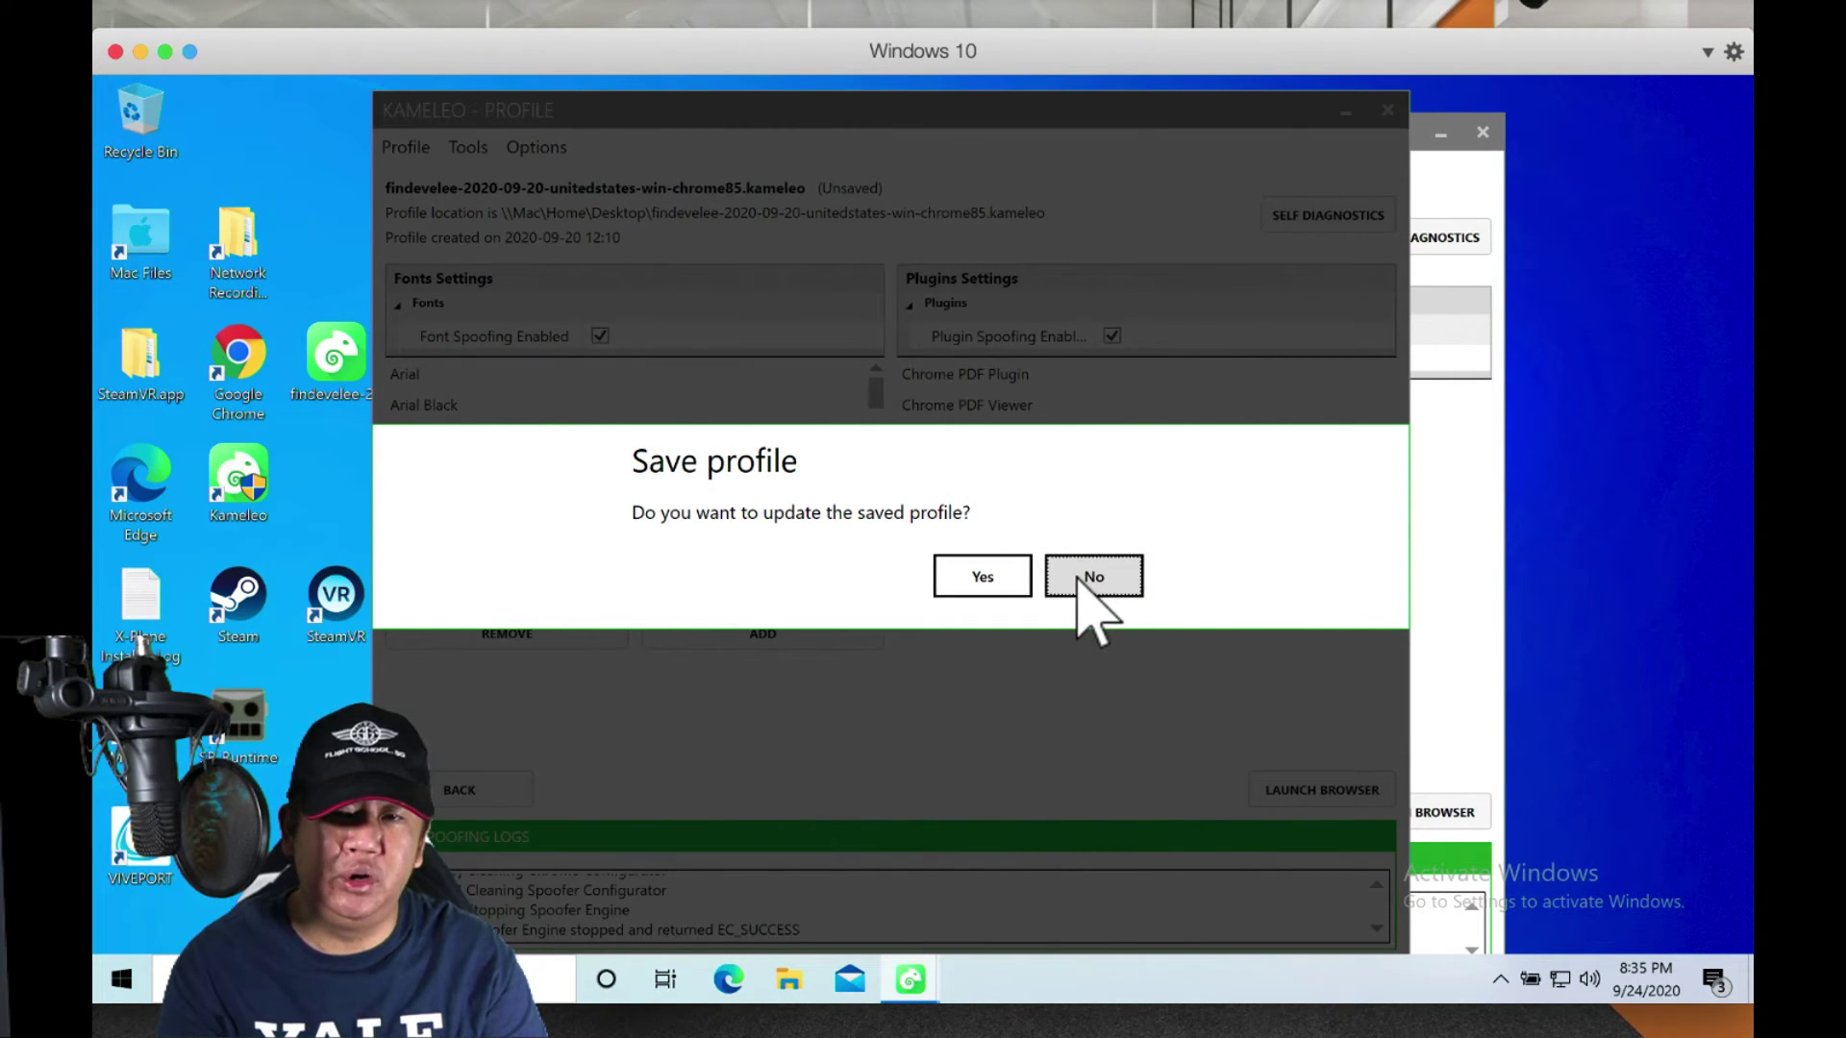
left_click(1093, 578)
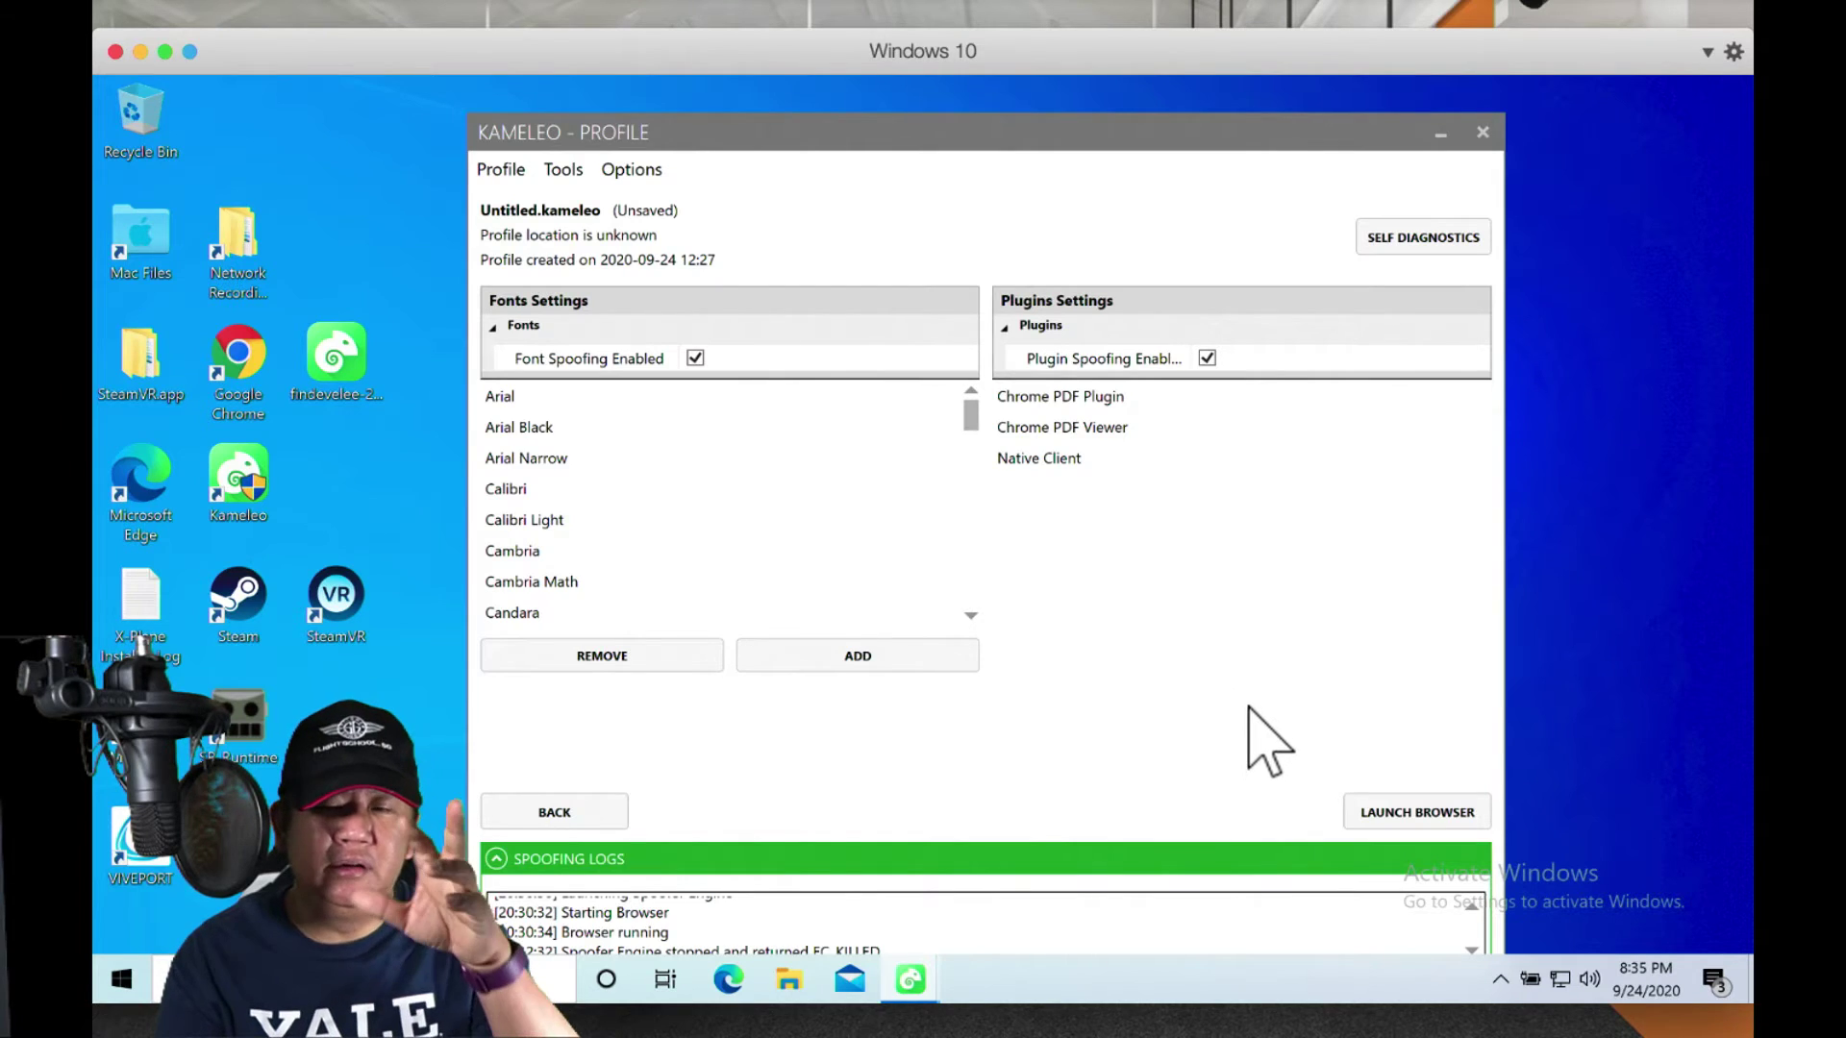
left_click(1368, 813)
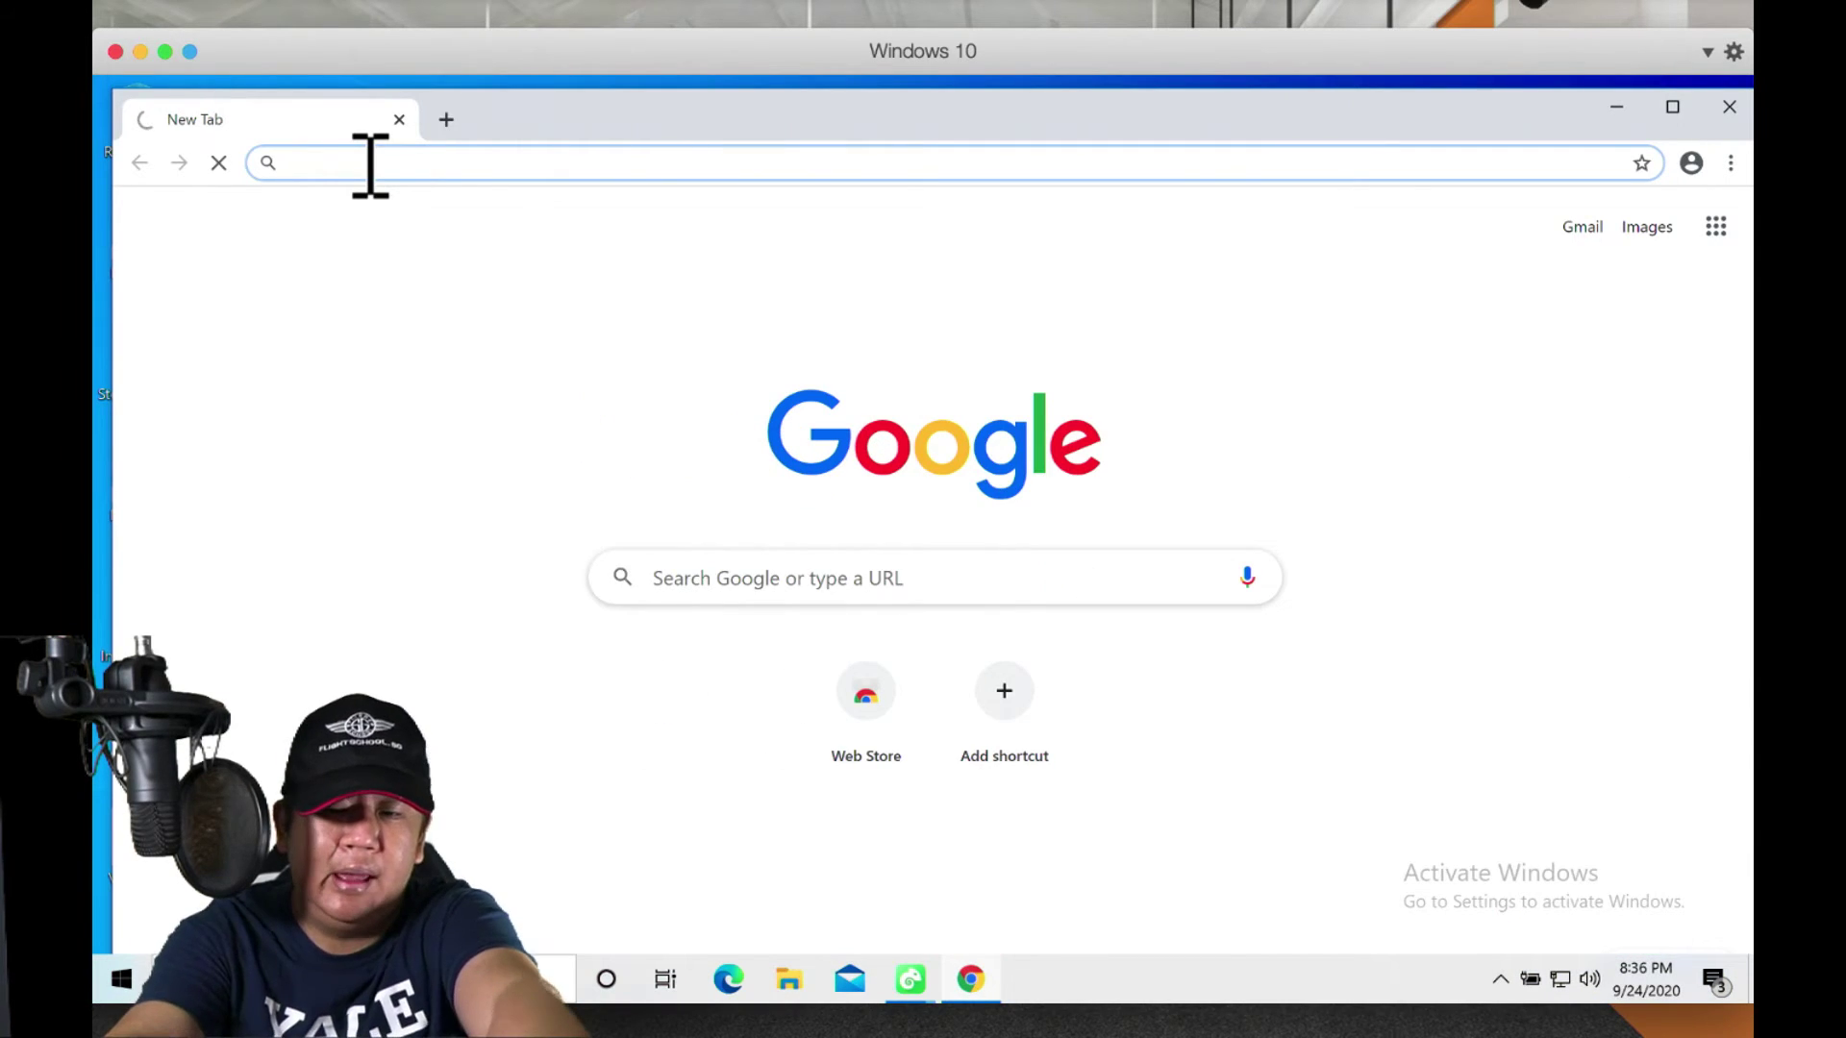
left_click(370, 163)
type("www.f")
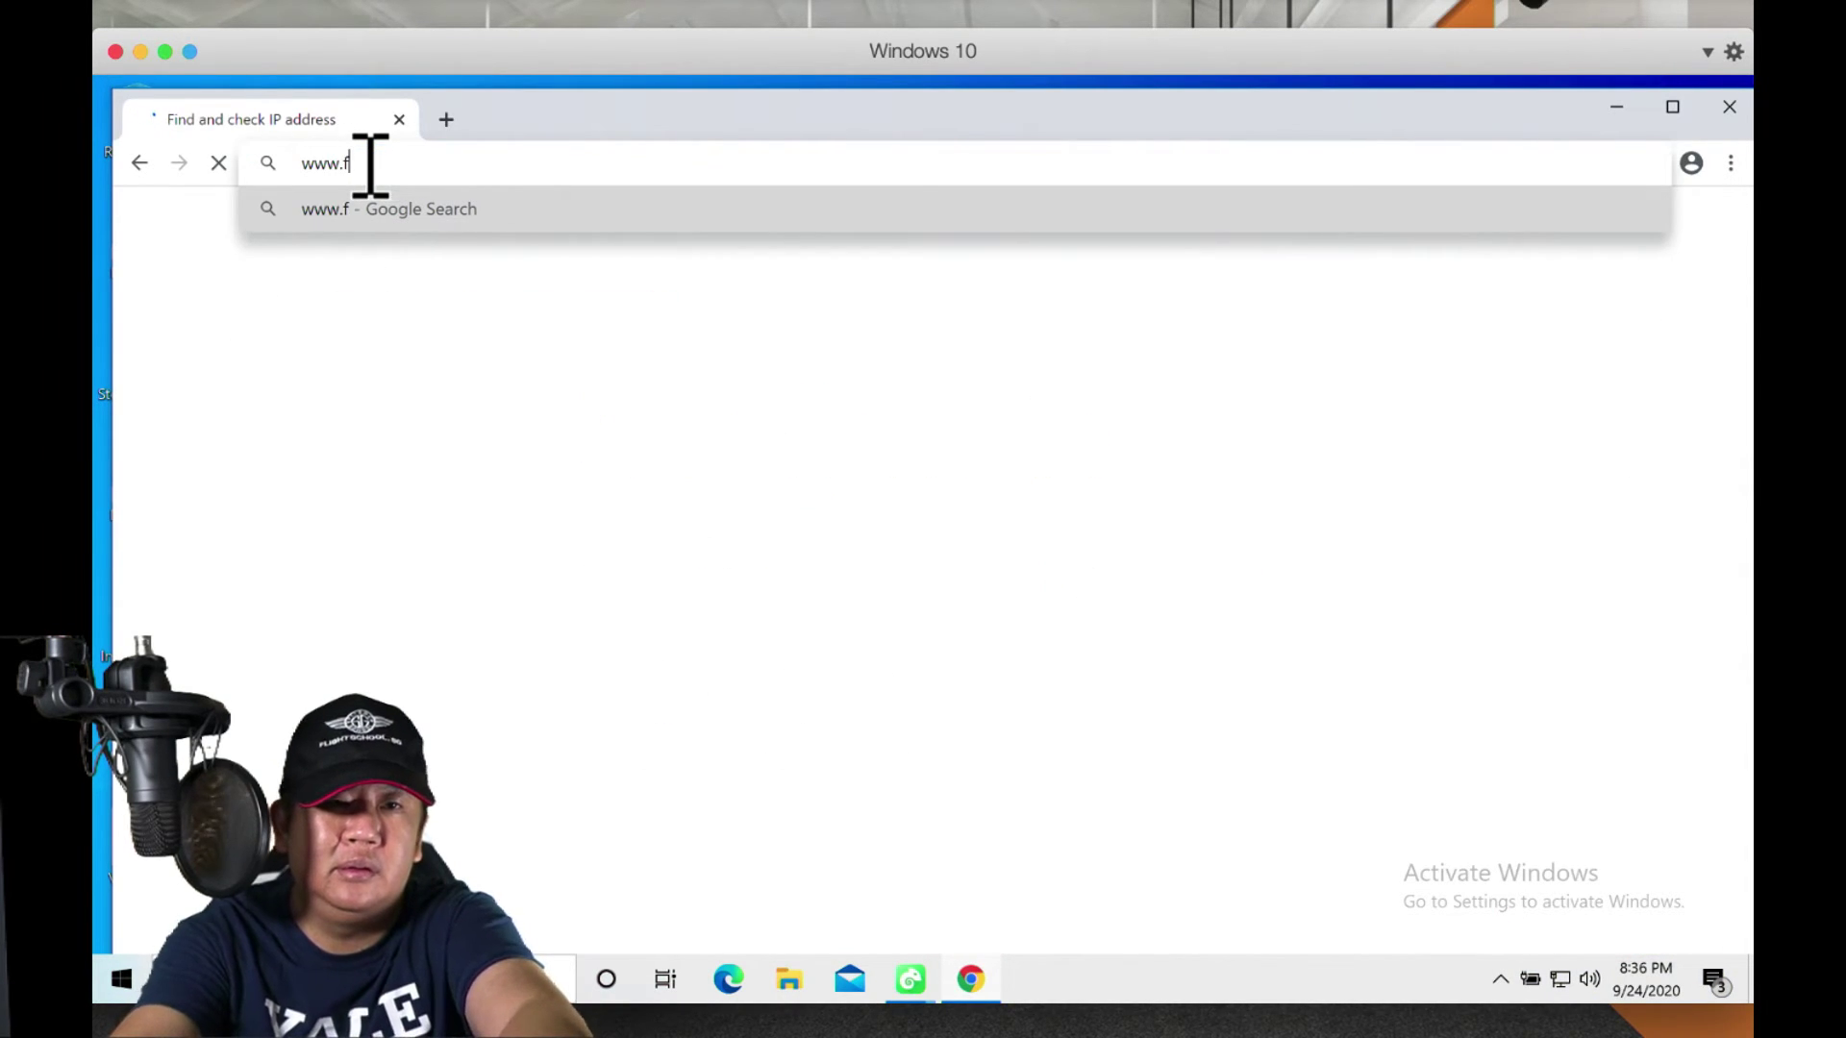
type("aceb")
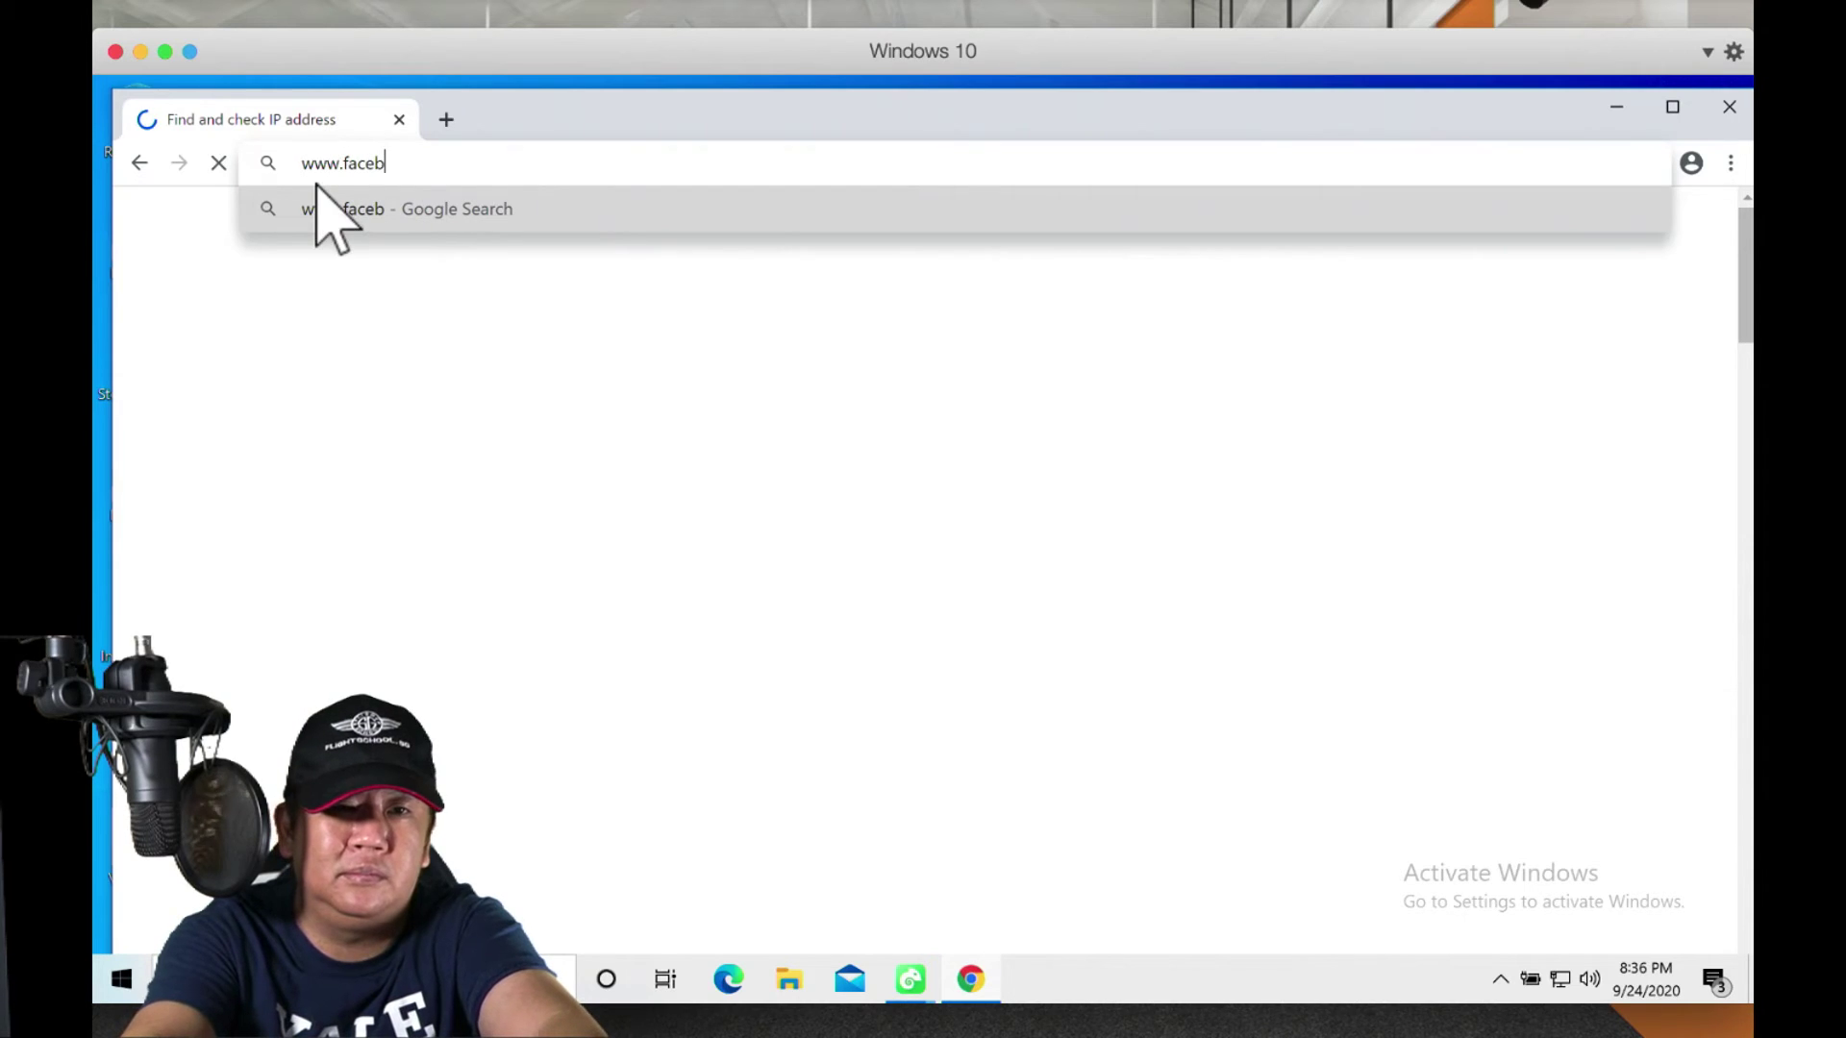
type("ook.com")
key("Return")
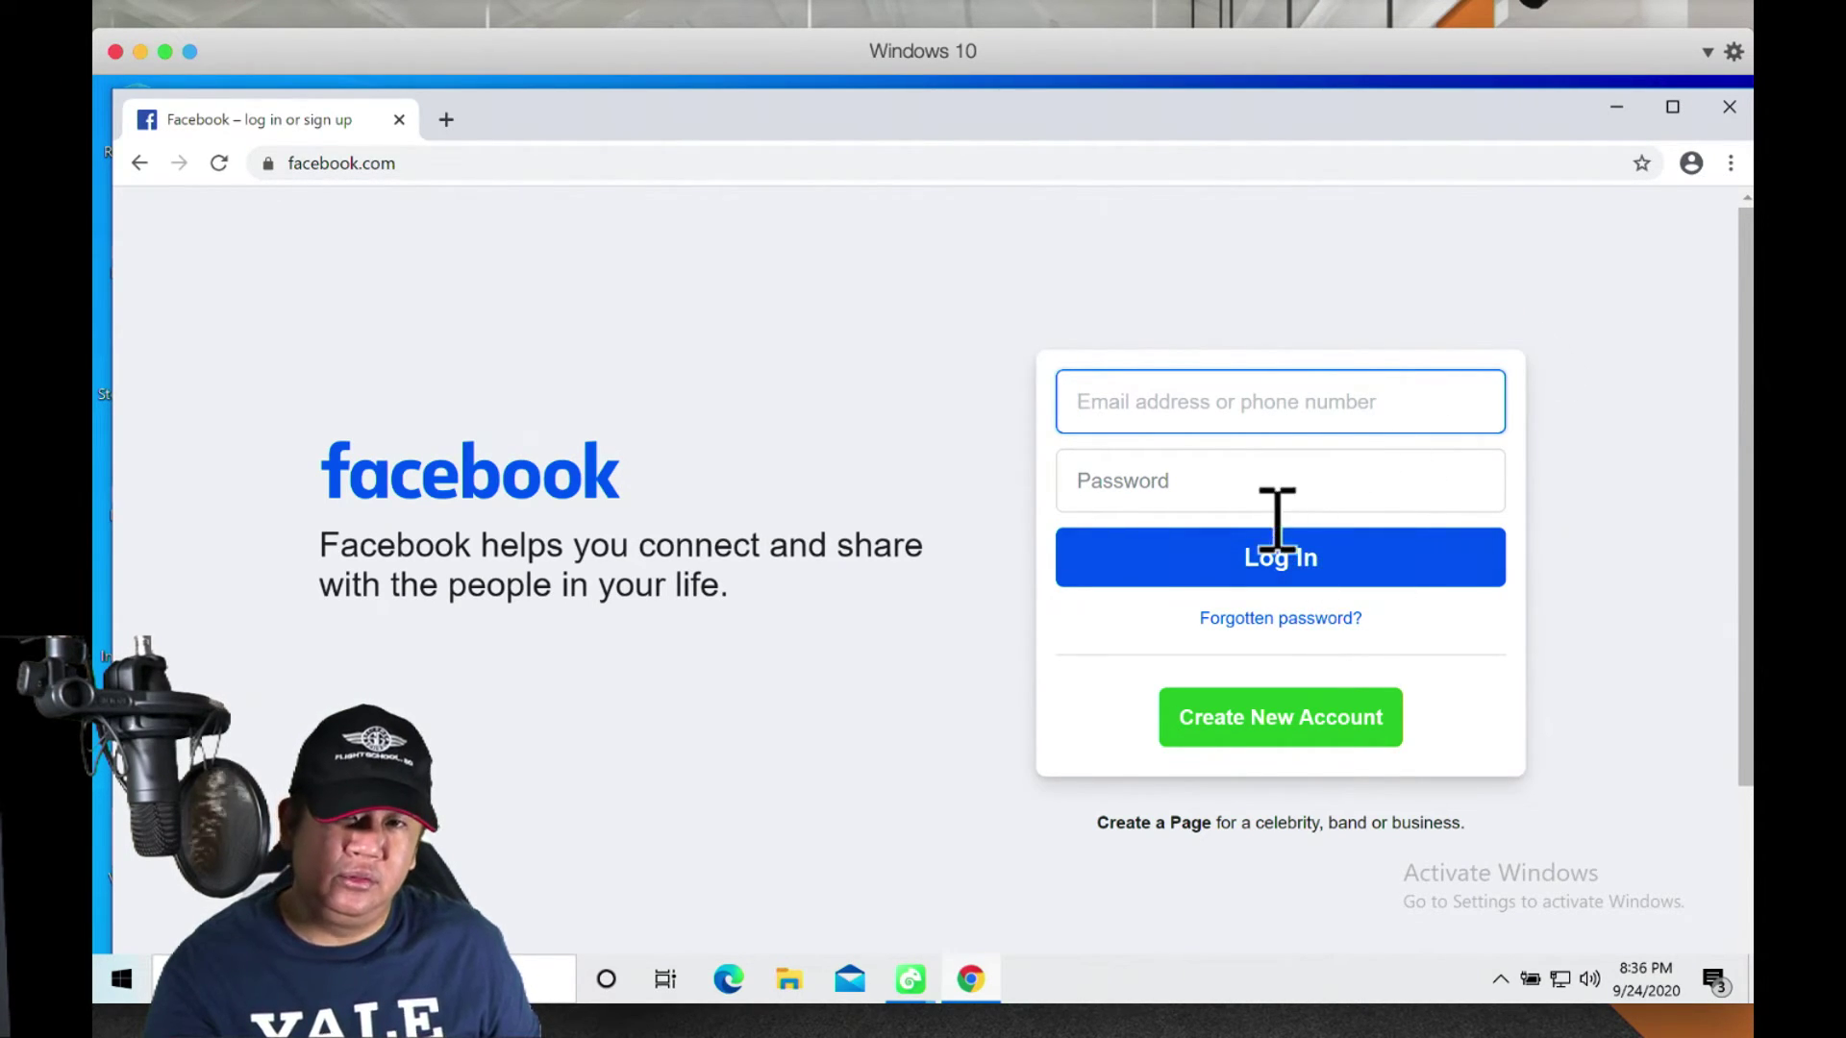
left_click(1730, 108)
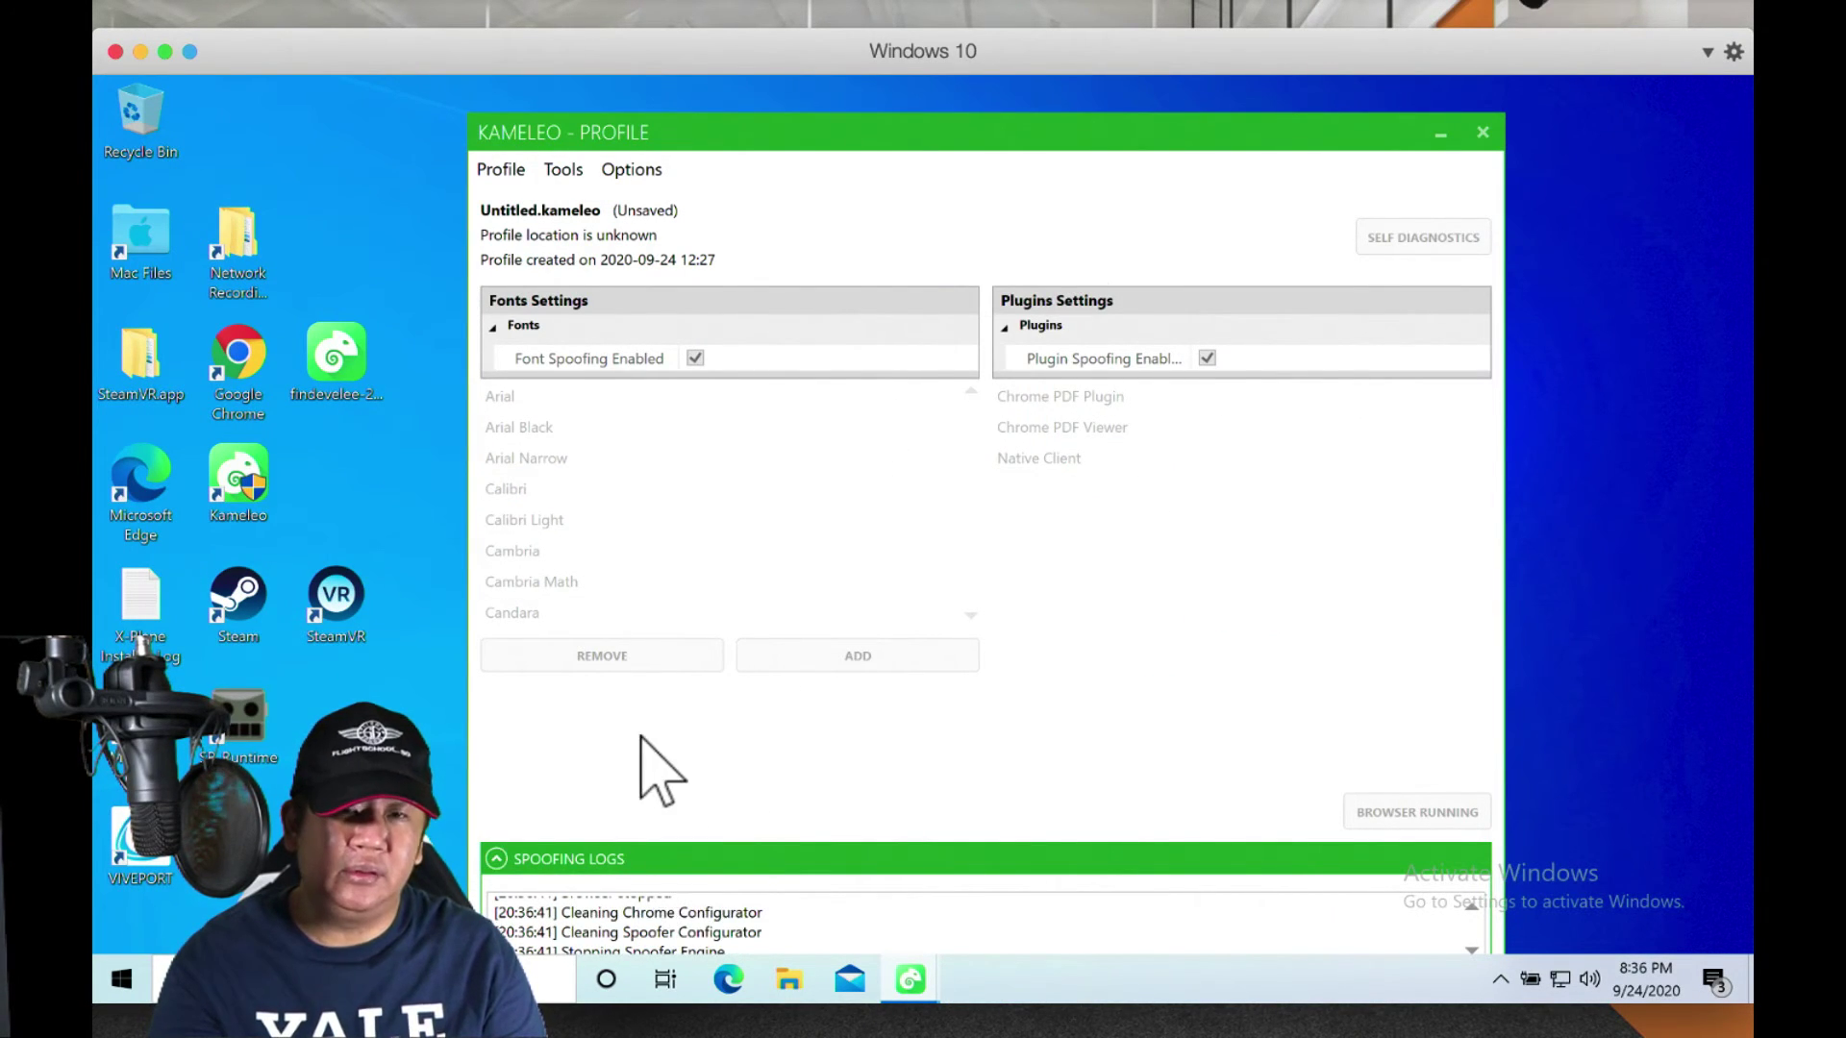
Step: Start saving the untitled profile from the profile actions list, then cancel the file dialog
left_click(726, 116)
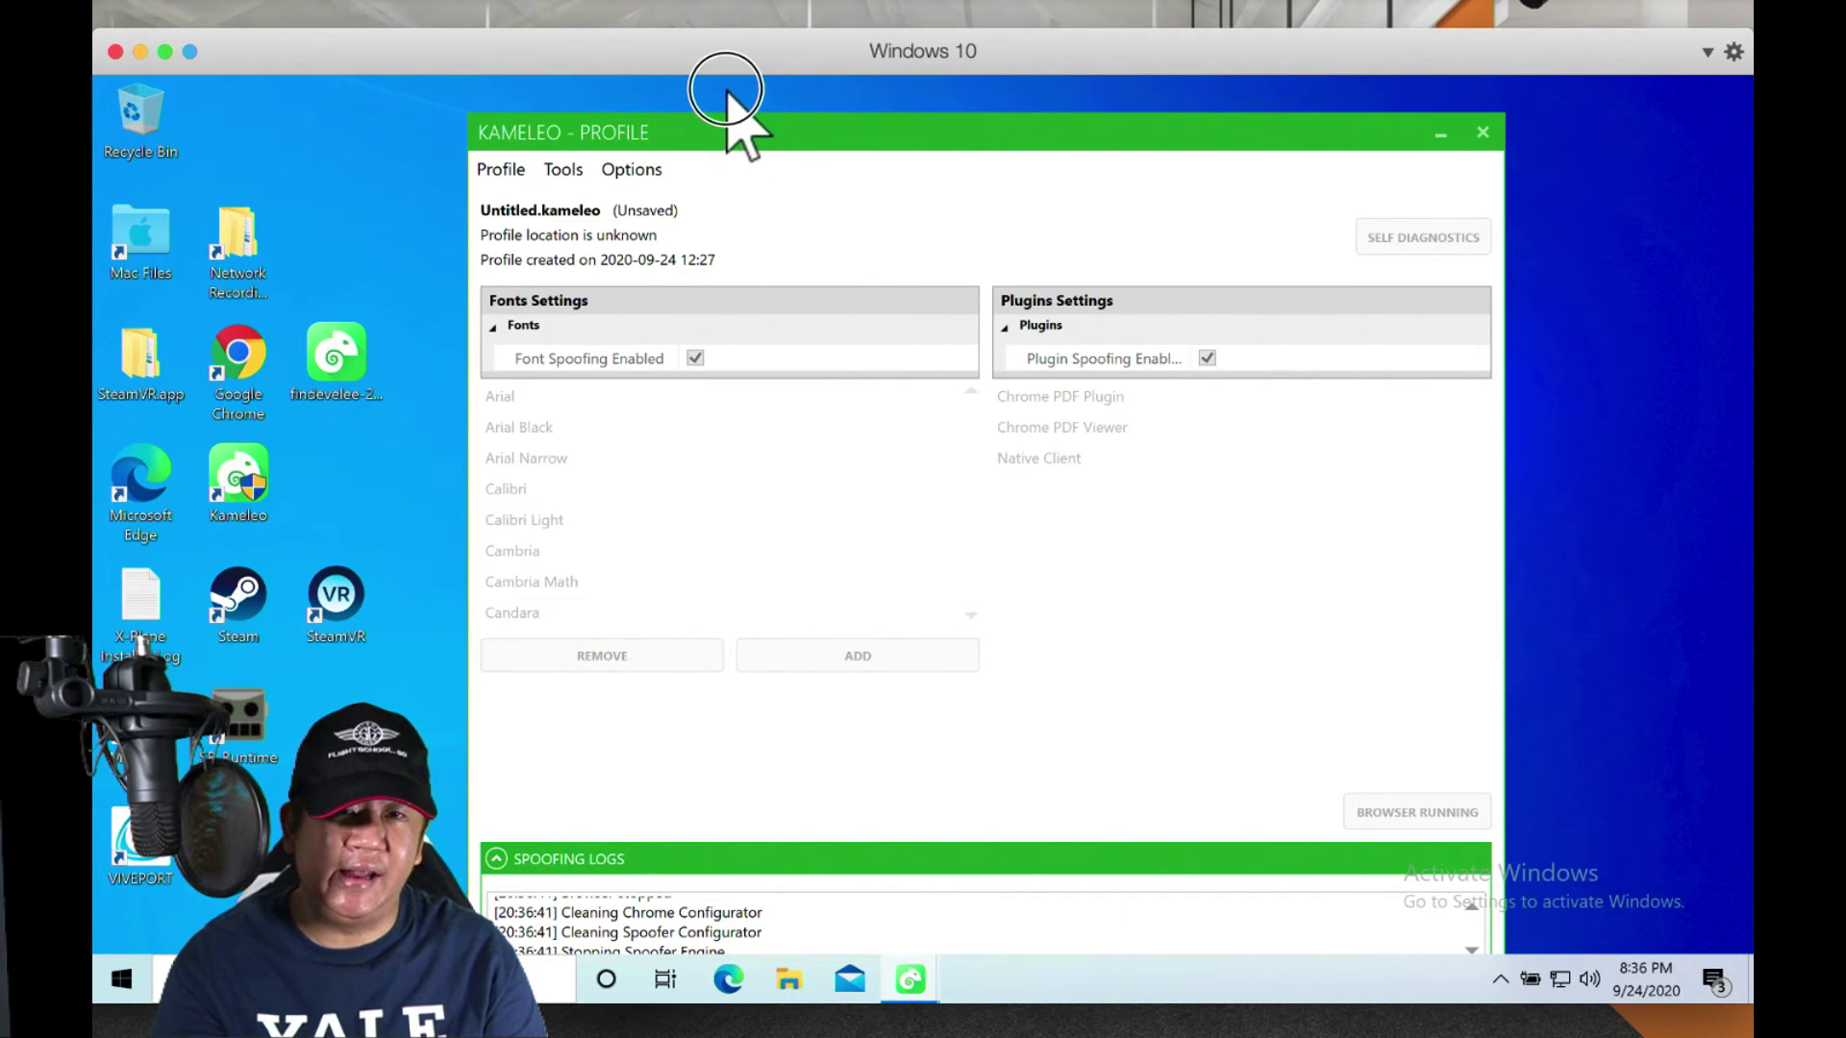
left_click(514, 173)
left_click(492, 172)
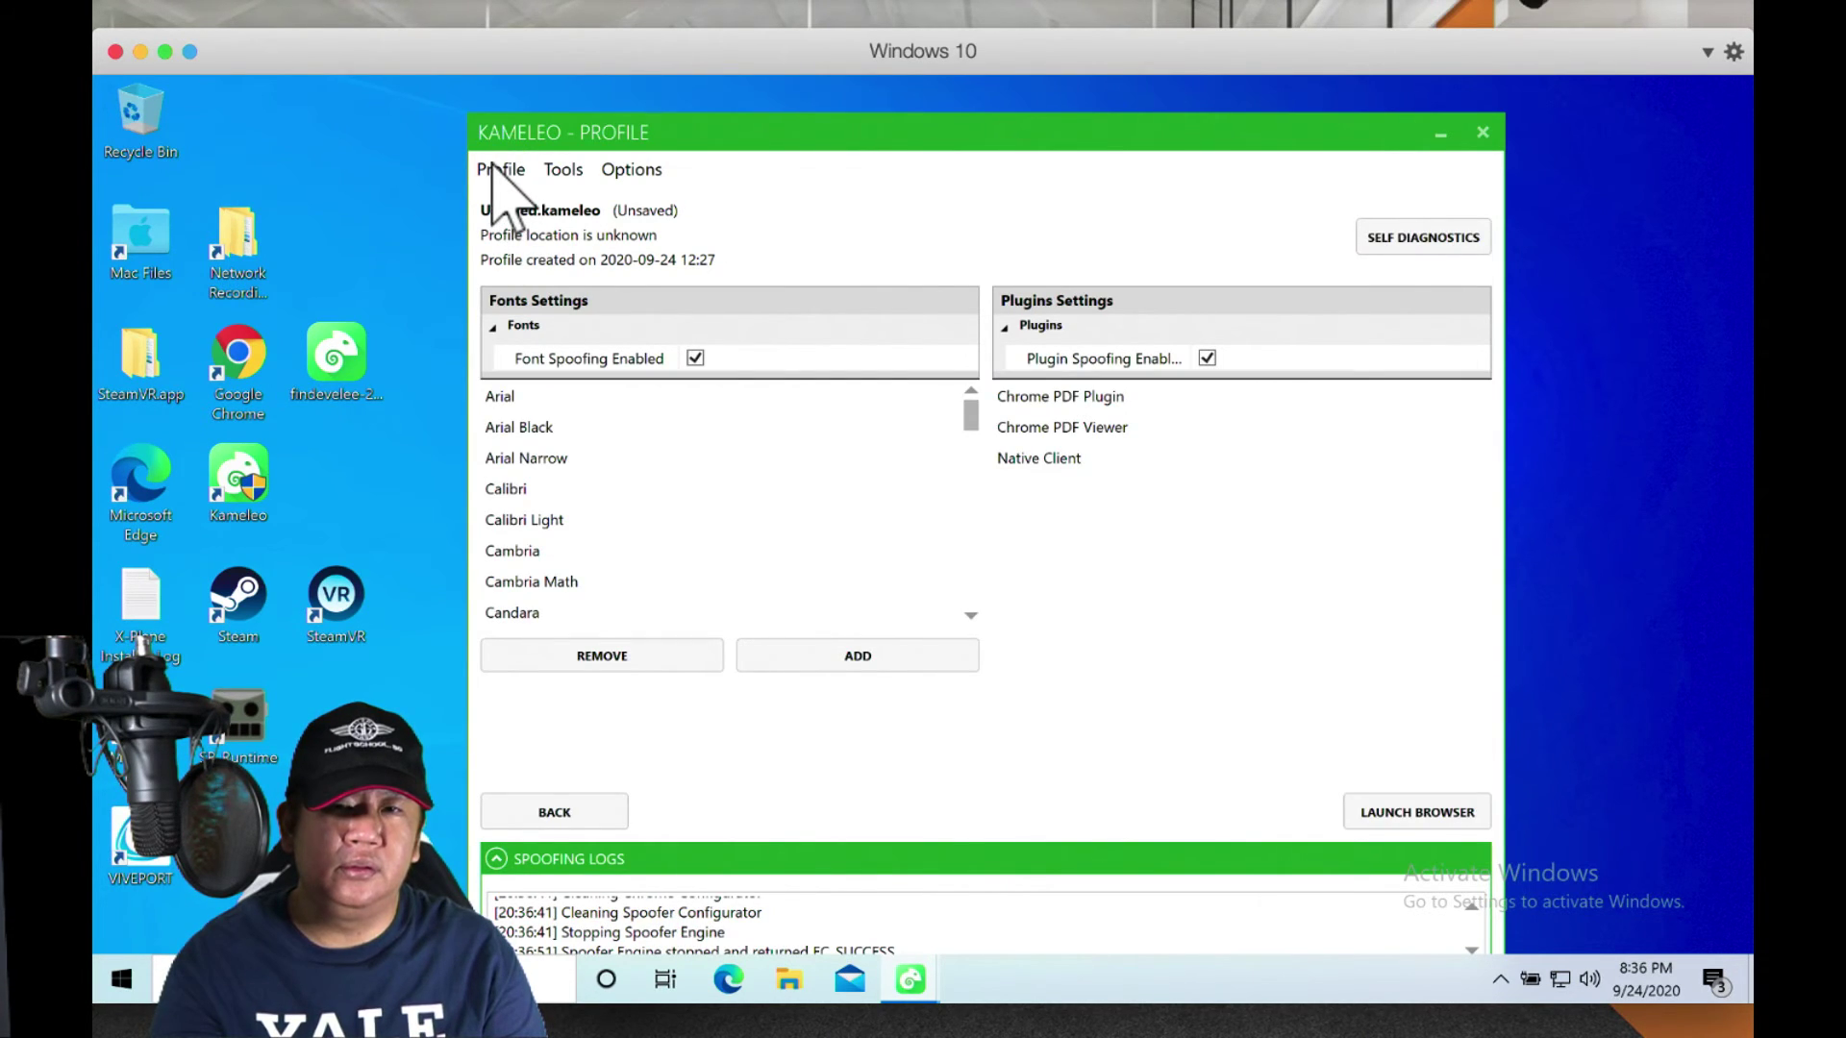
left_click(492, 171)
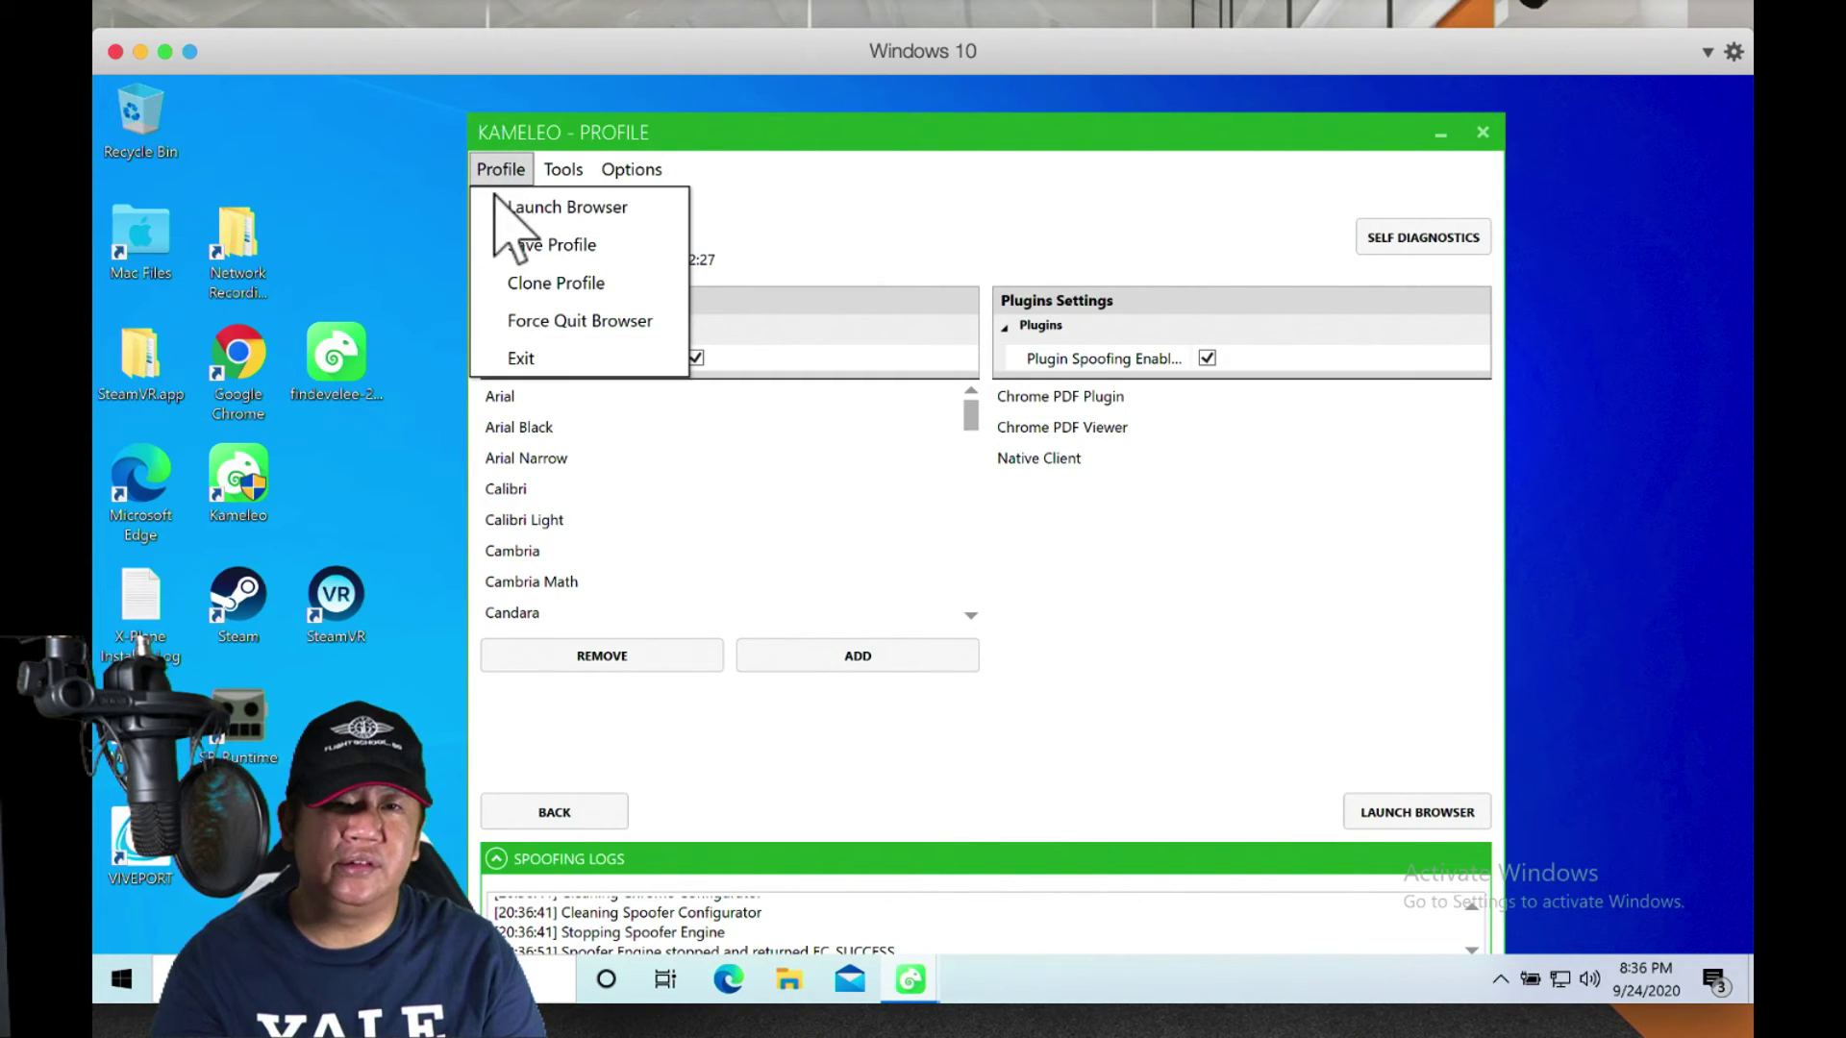
left_click(510, 248)
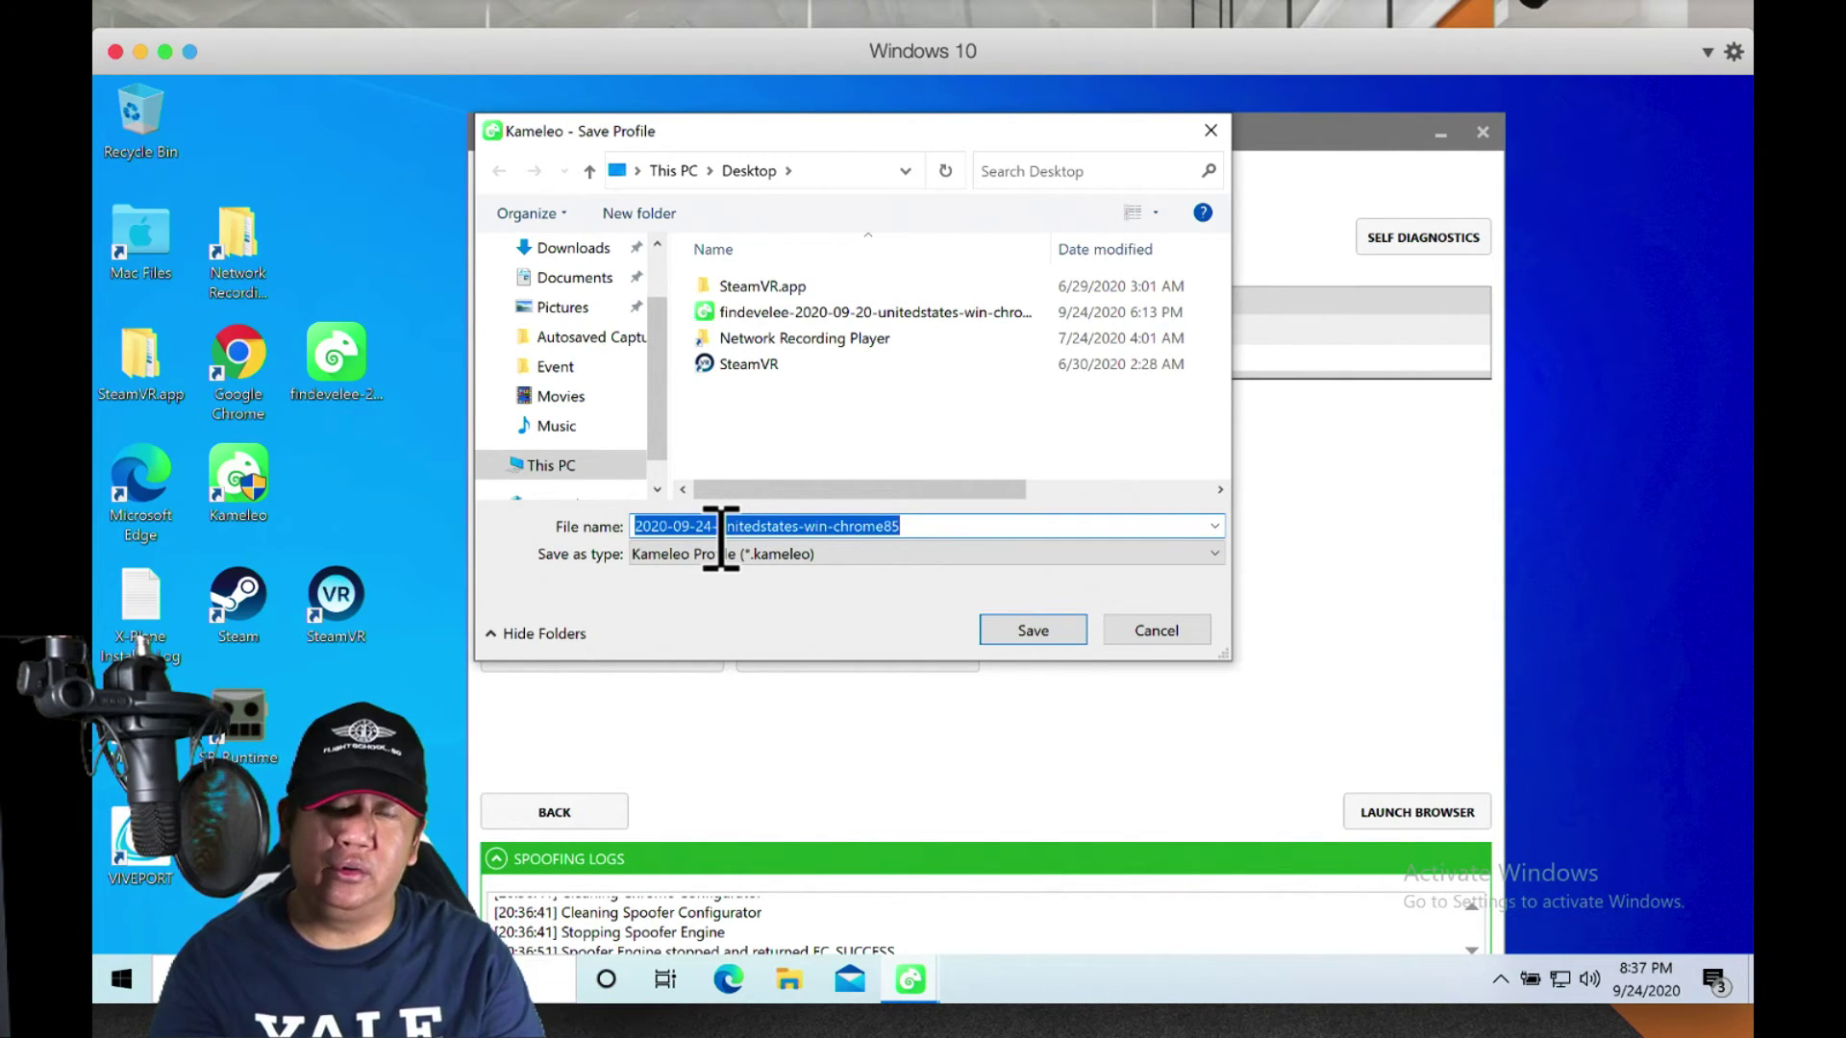
left_click(1168, 636)
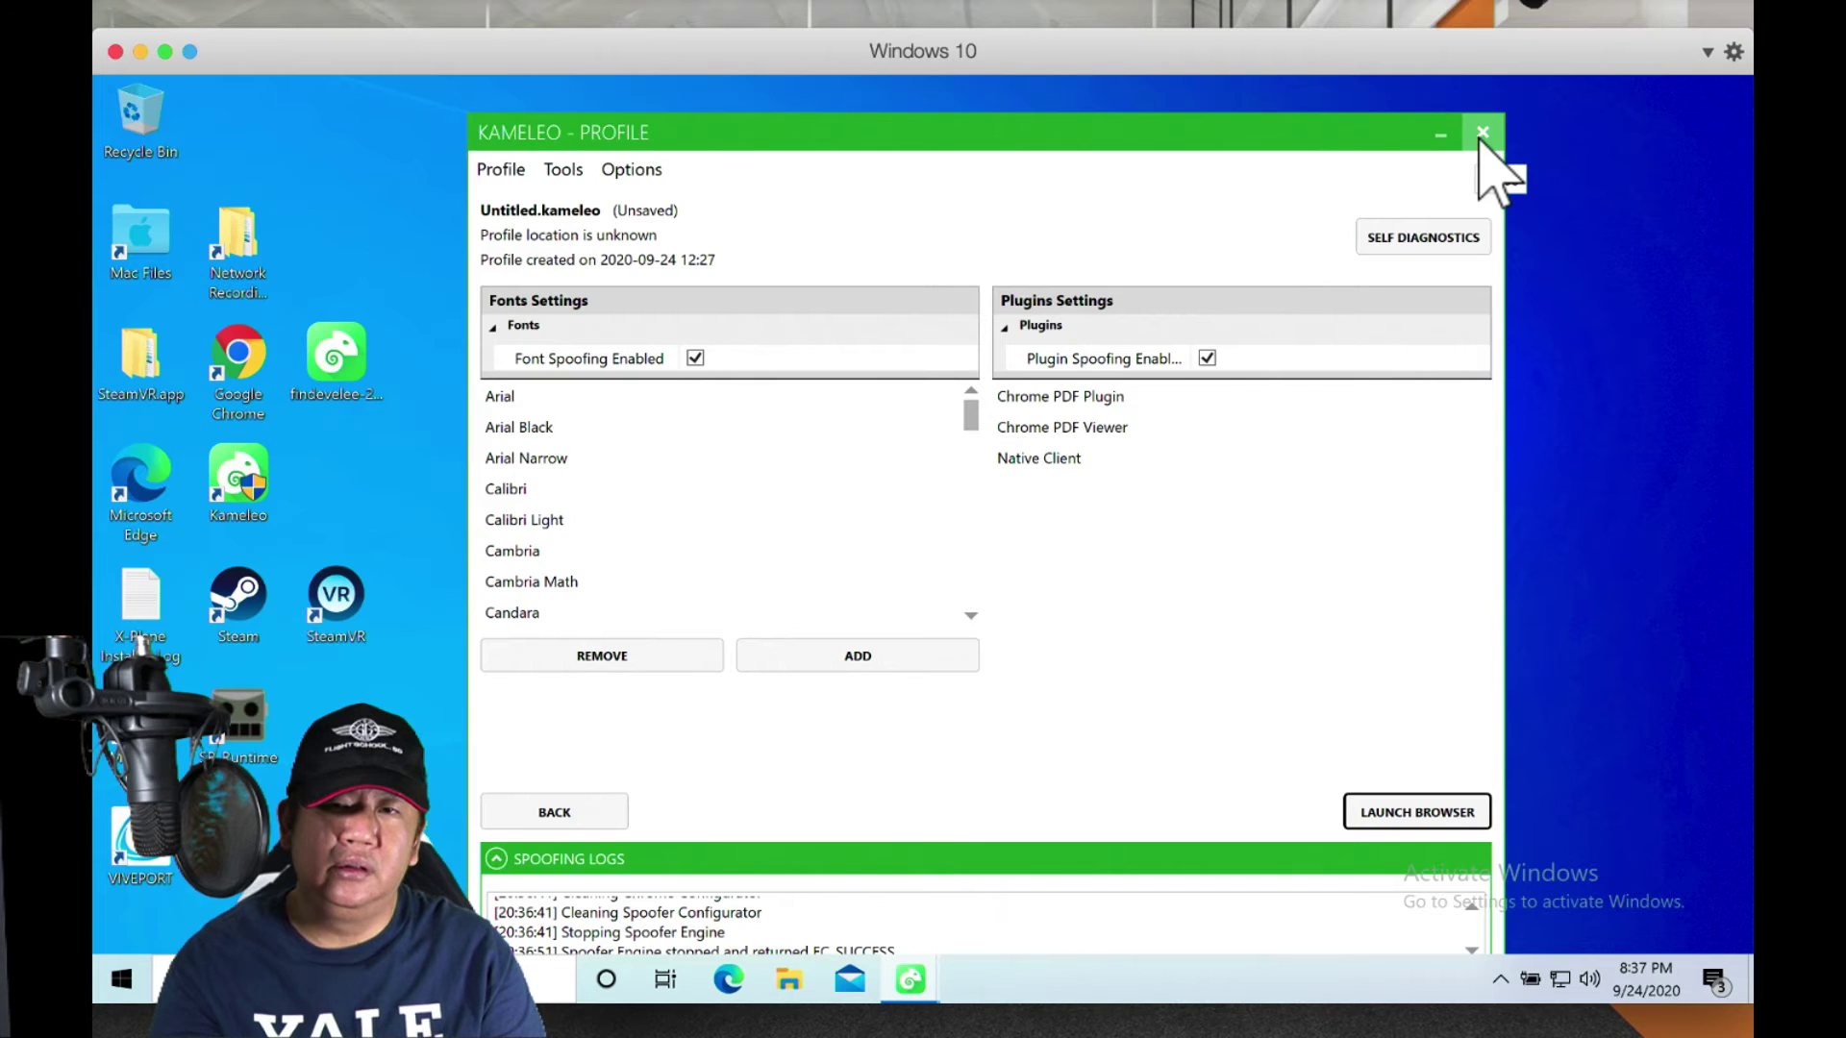
Step: Close the untitled profile window, cancelling the save, and finally choose No to saving
left_click(1481, 135)
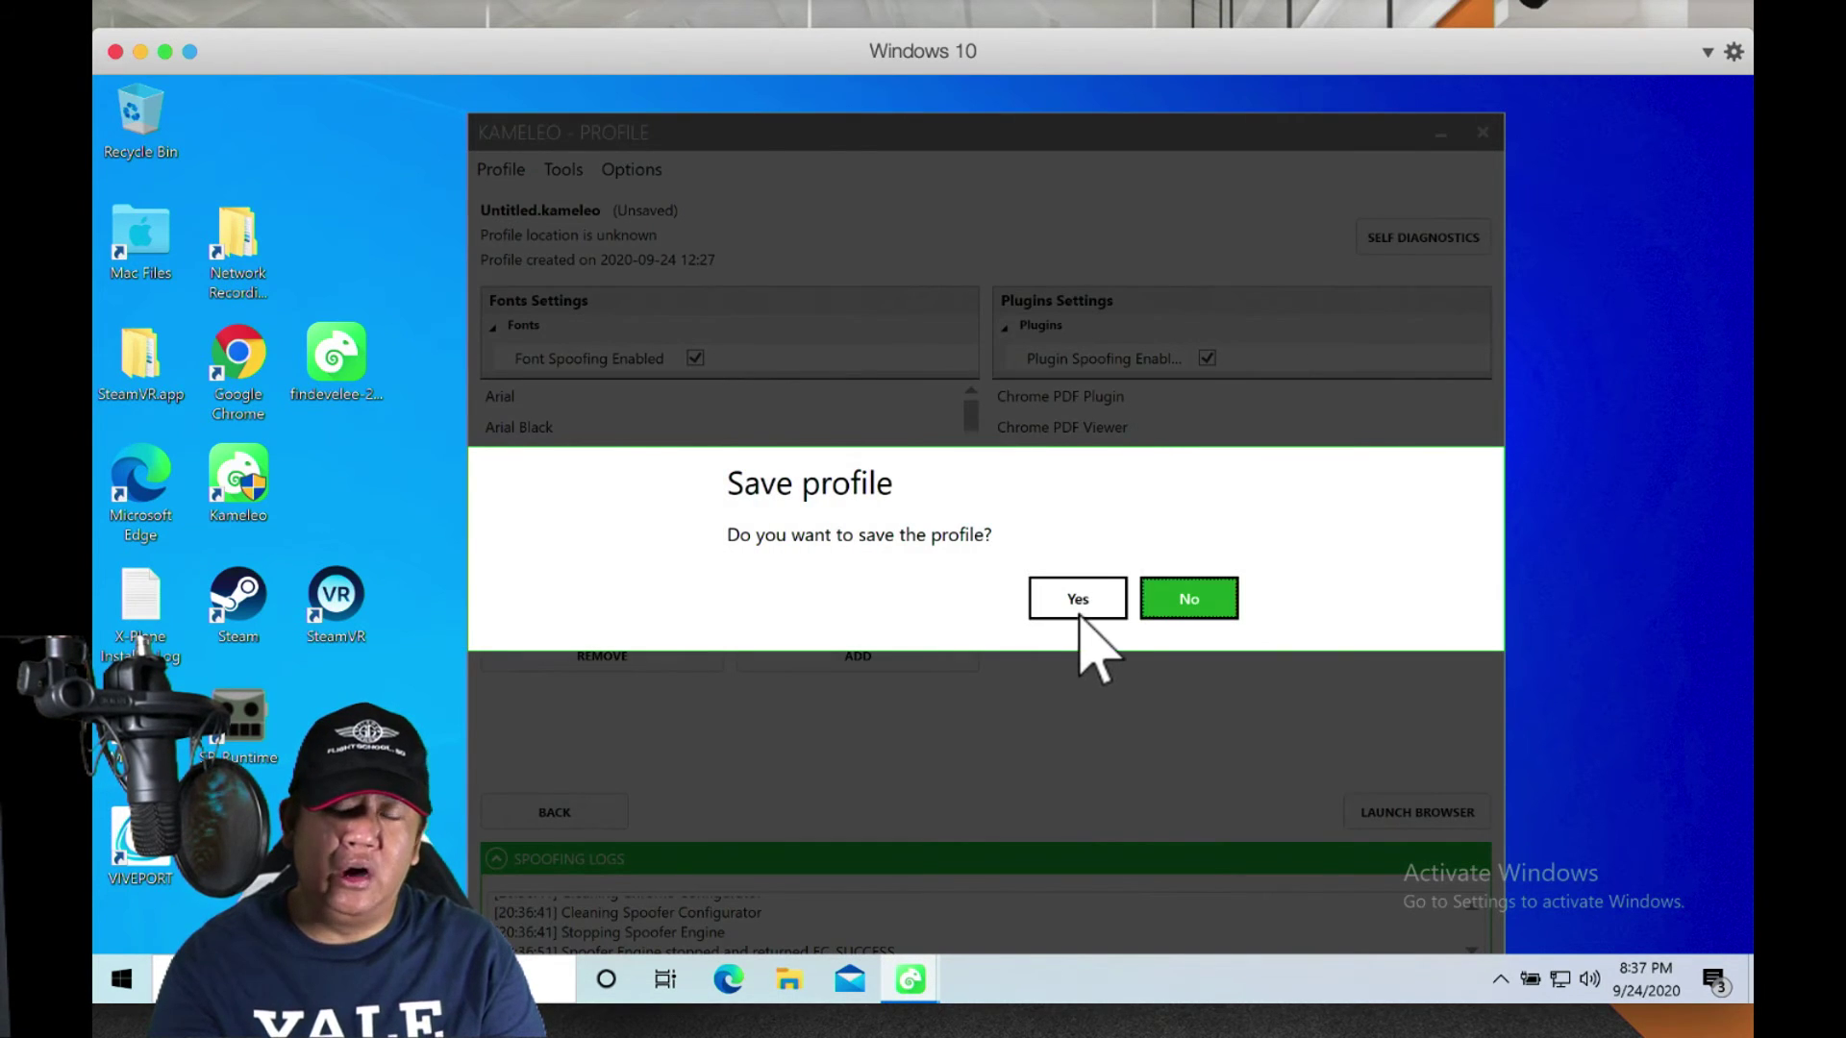
left_click(1078, 600)
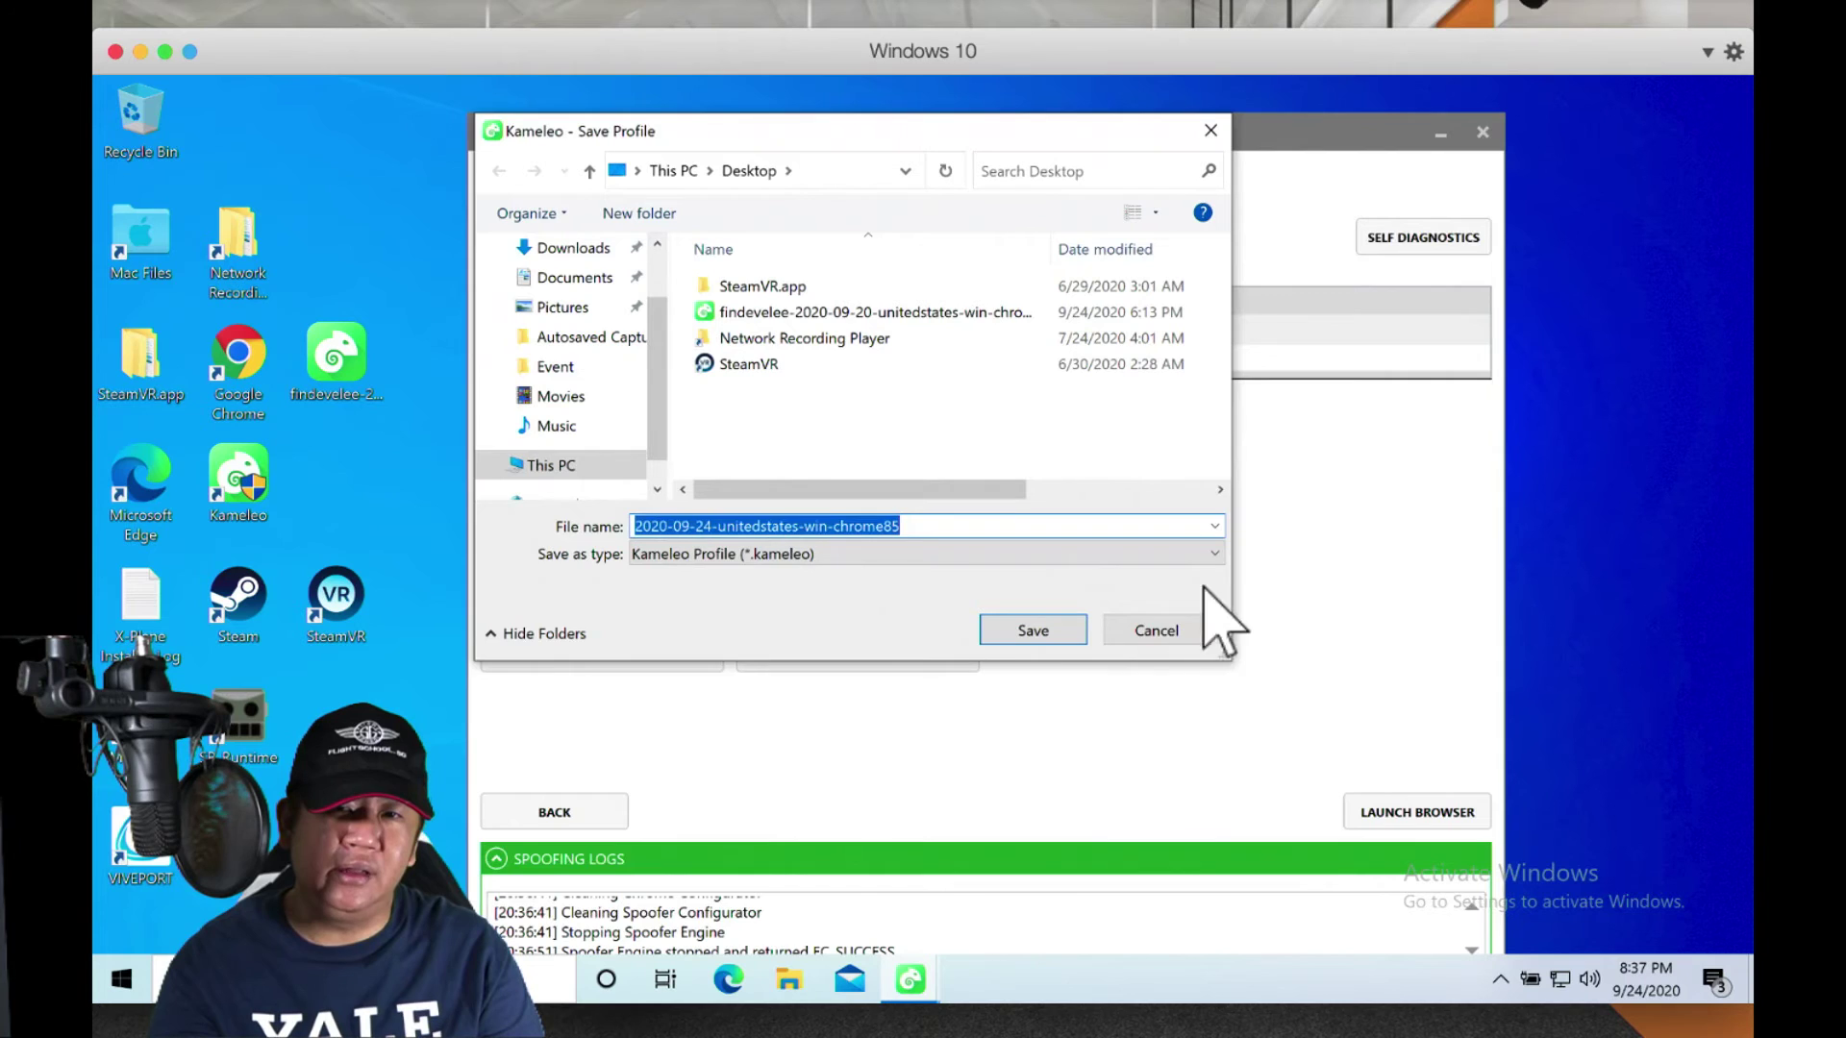
left_click(1153, 631)
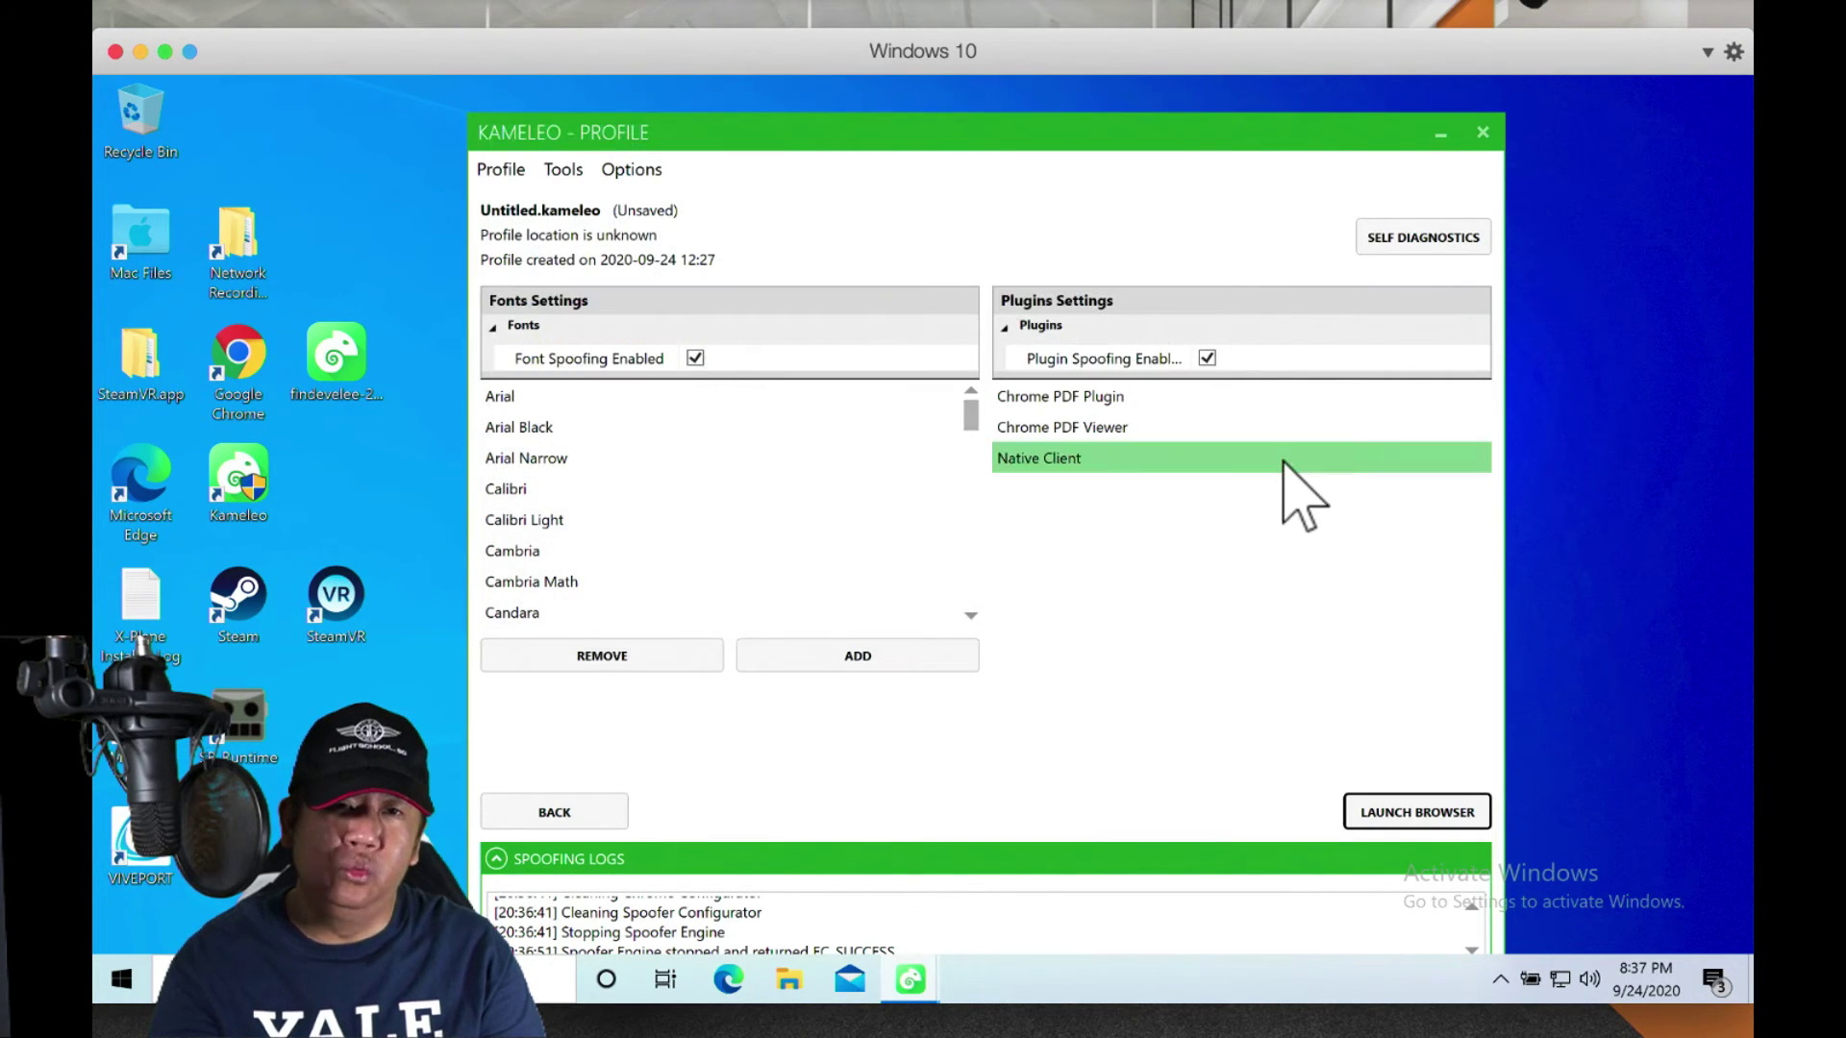
left_click(1471, 142)
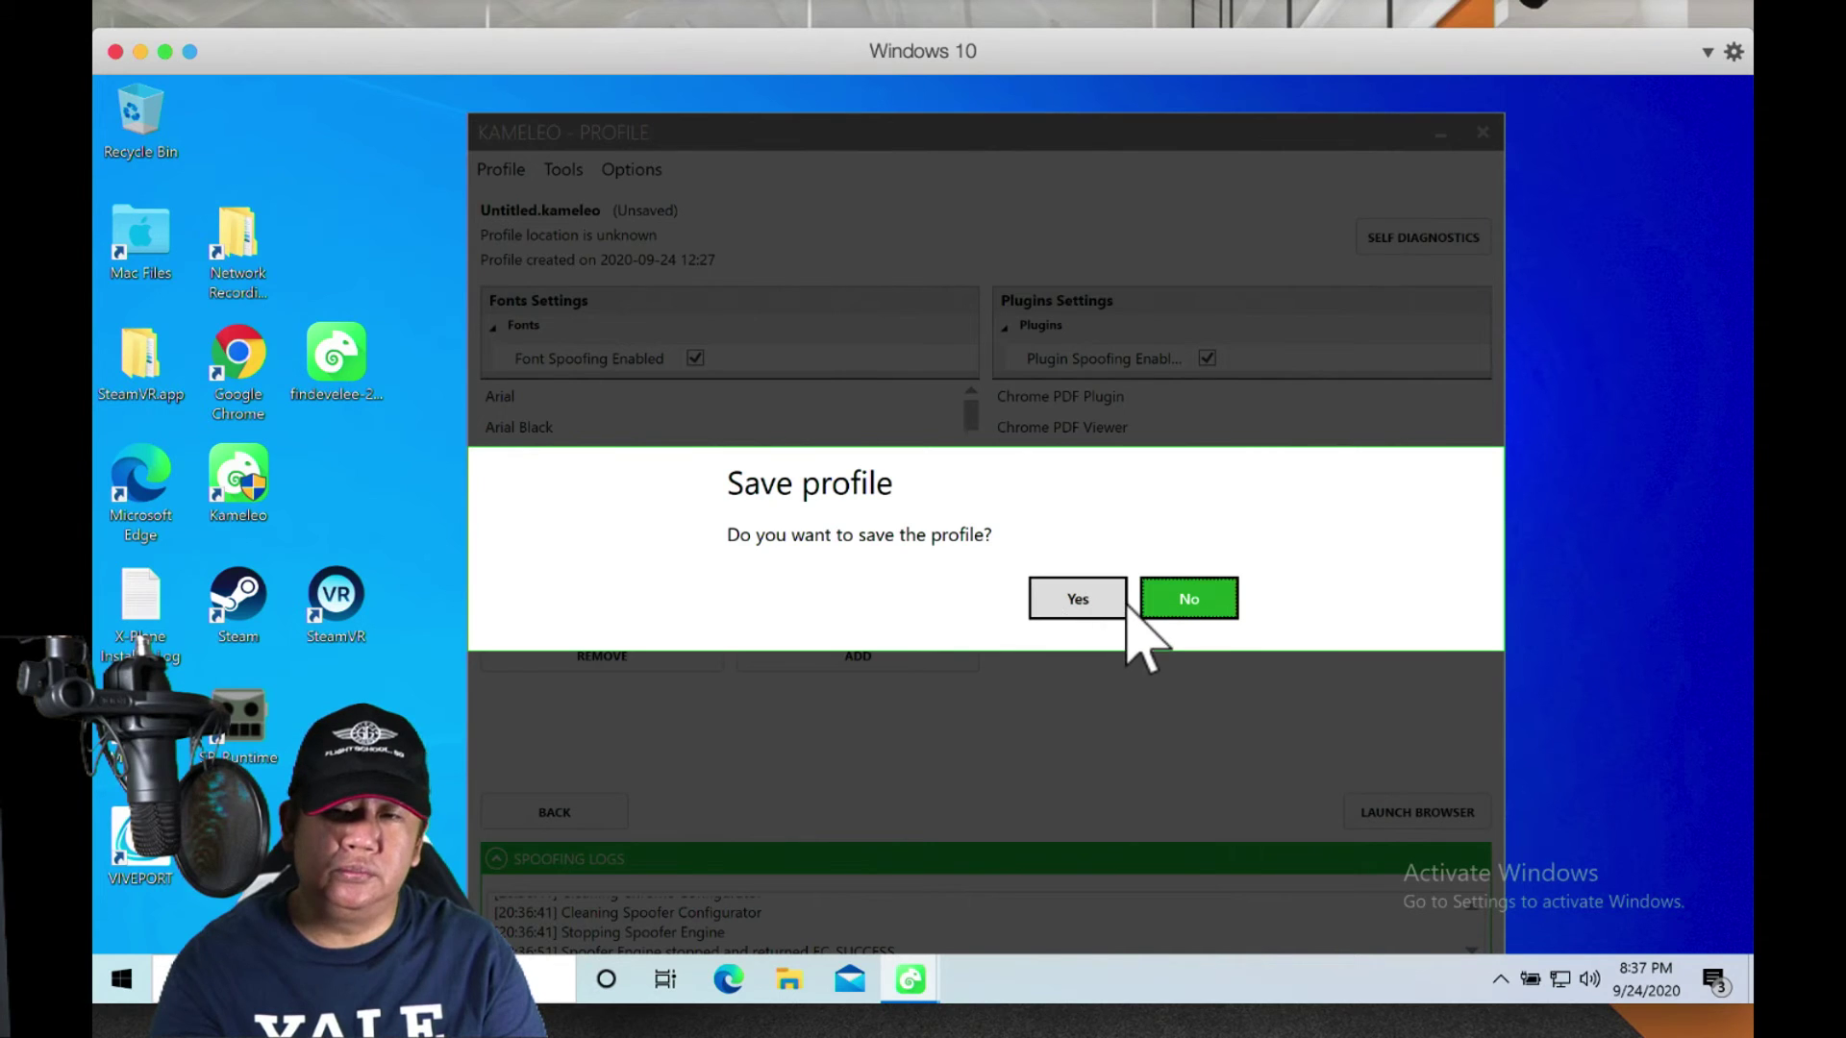
left_click(1177, 608)
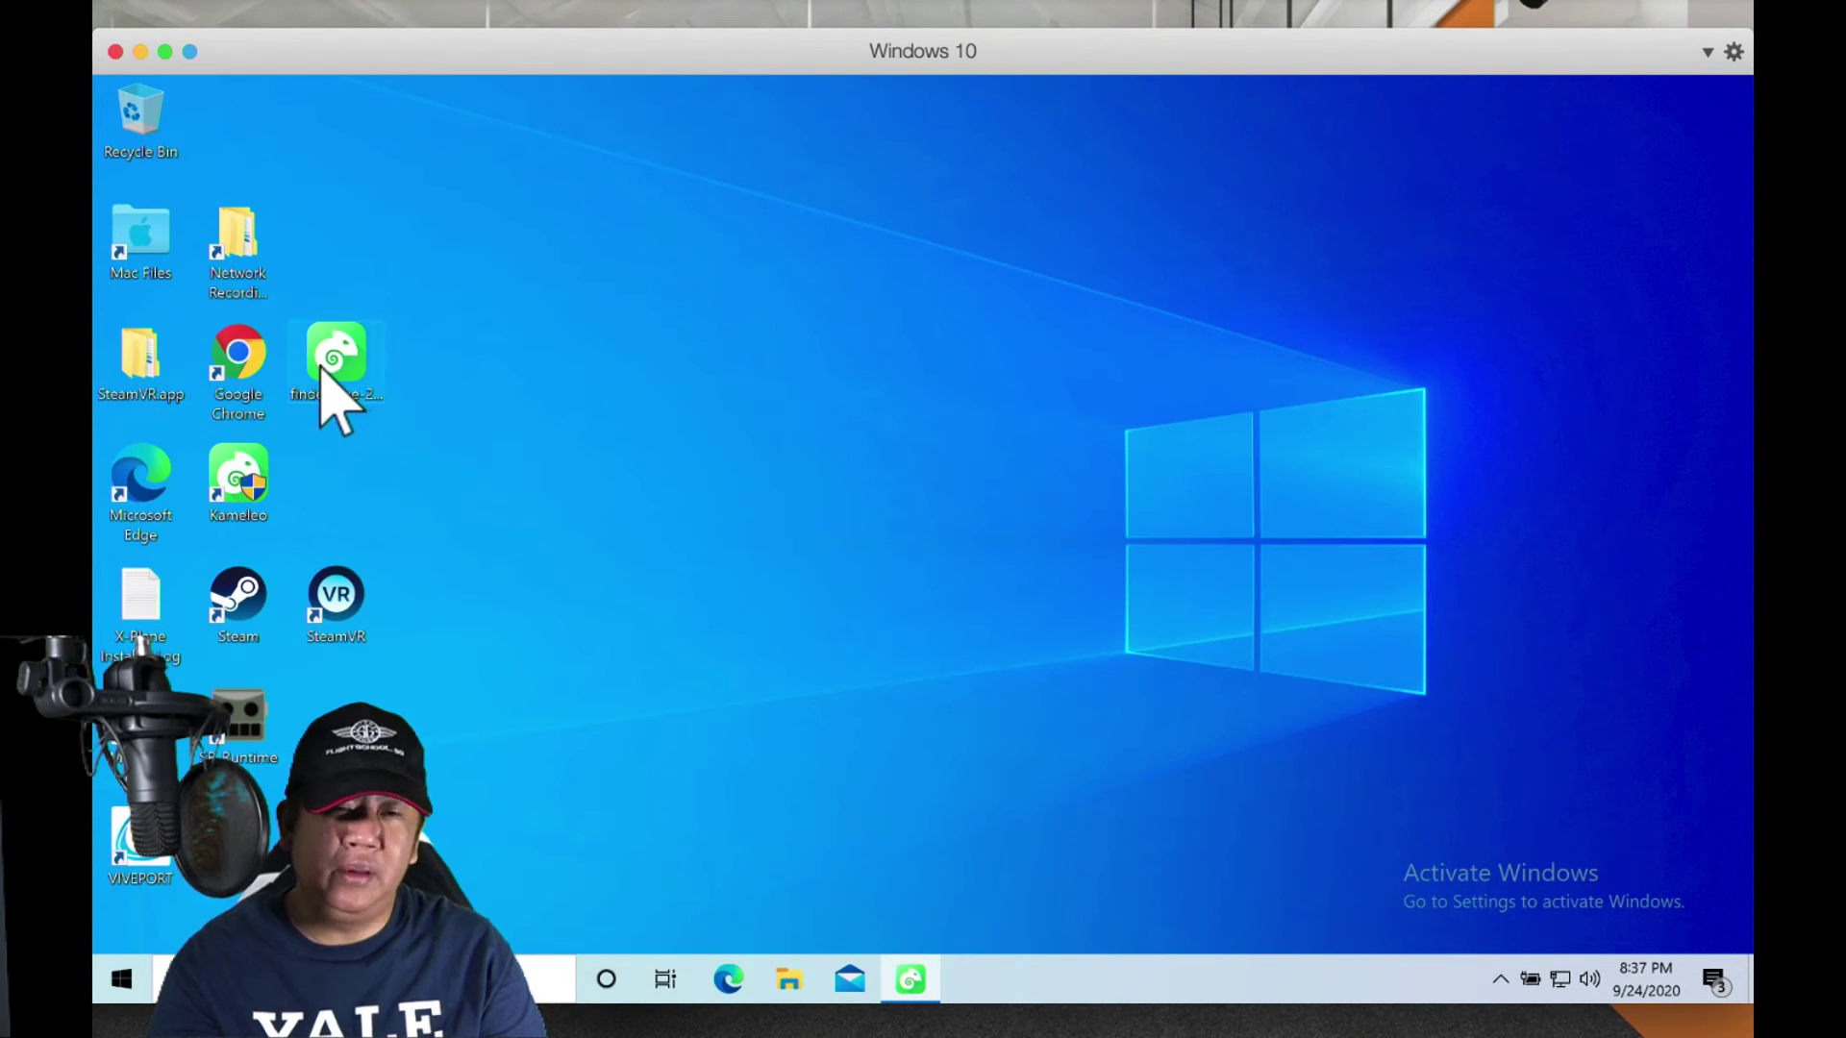
Step: Reopen the saved findevelee .kameleo profile and launch its spoofed Chrome 85 browser
double_click(324, 377)
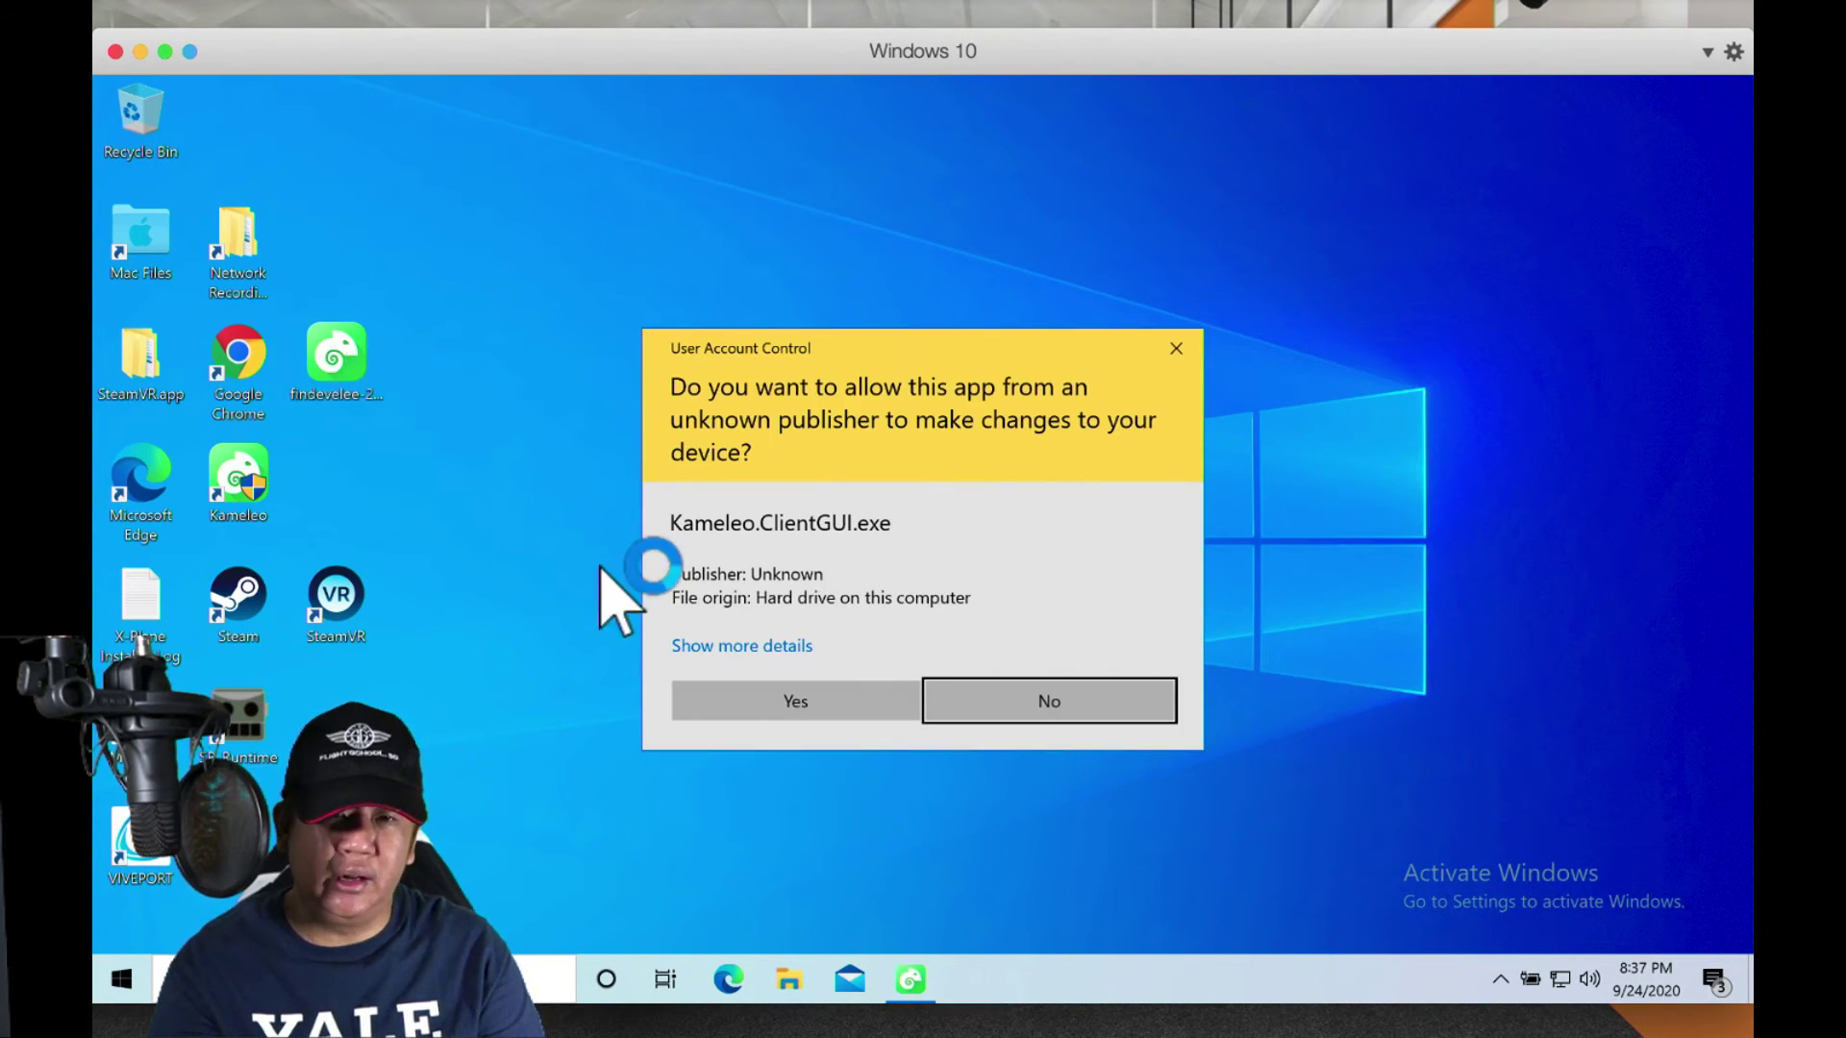
left_click(736, 702)
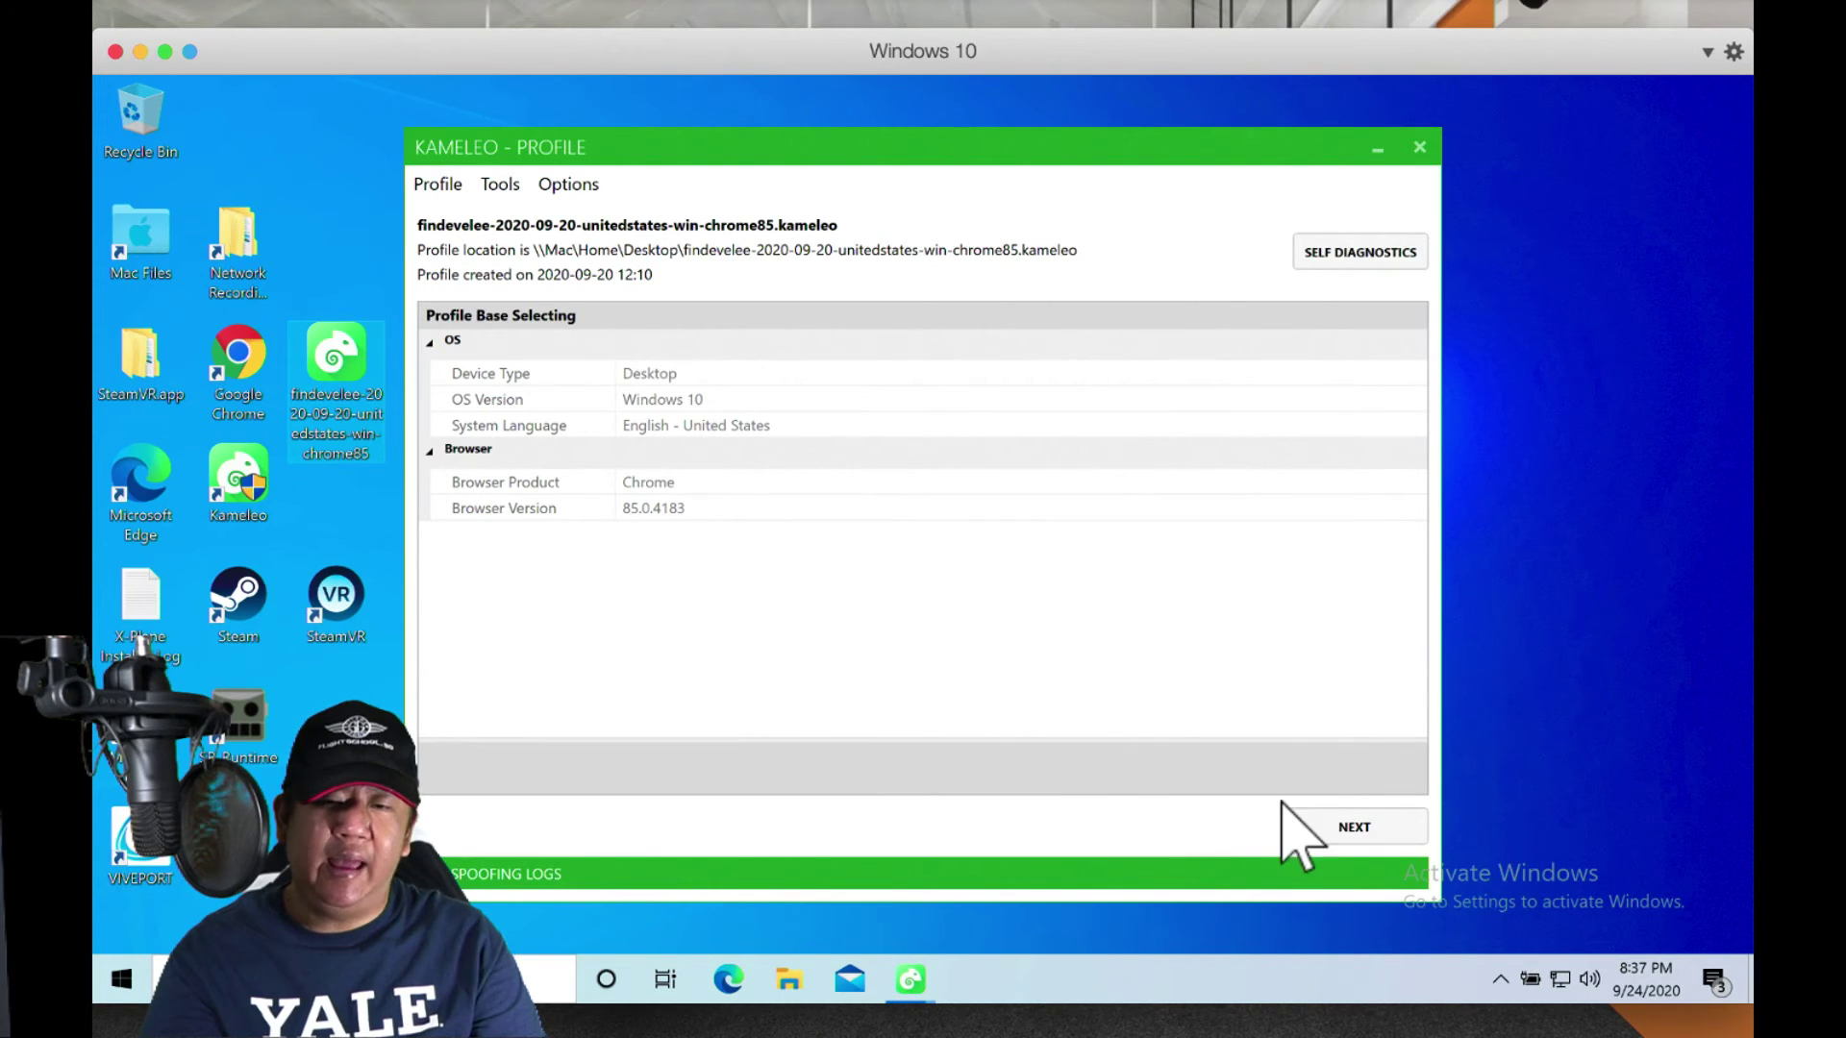
left_click(1313, 827)
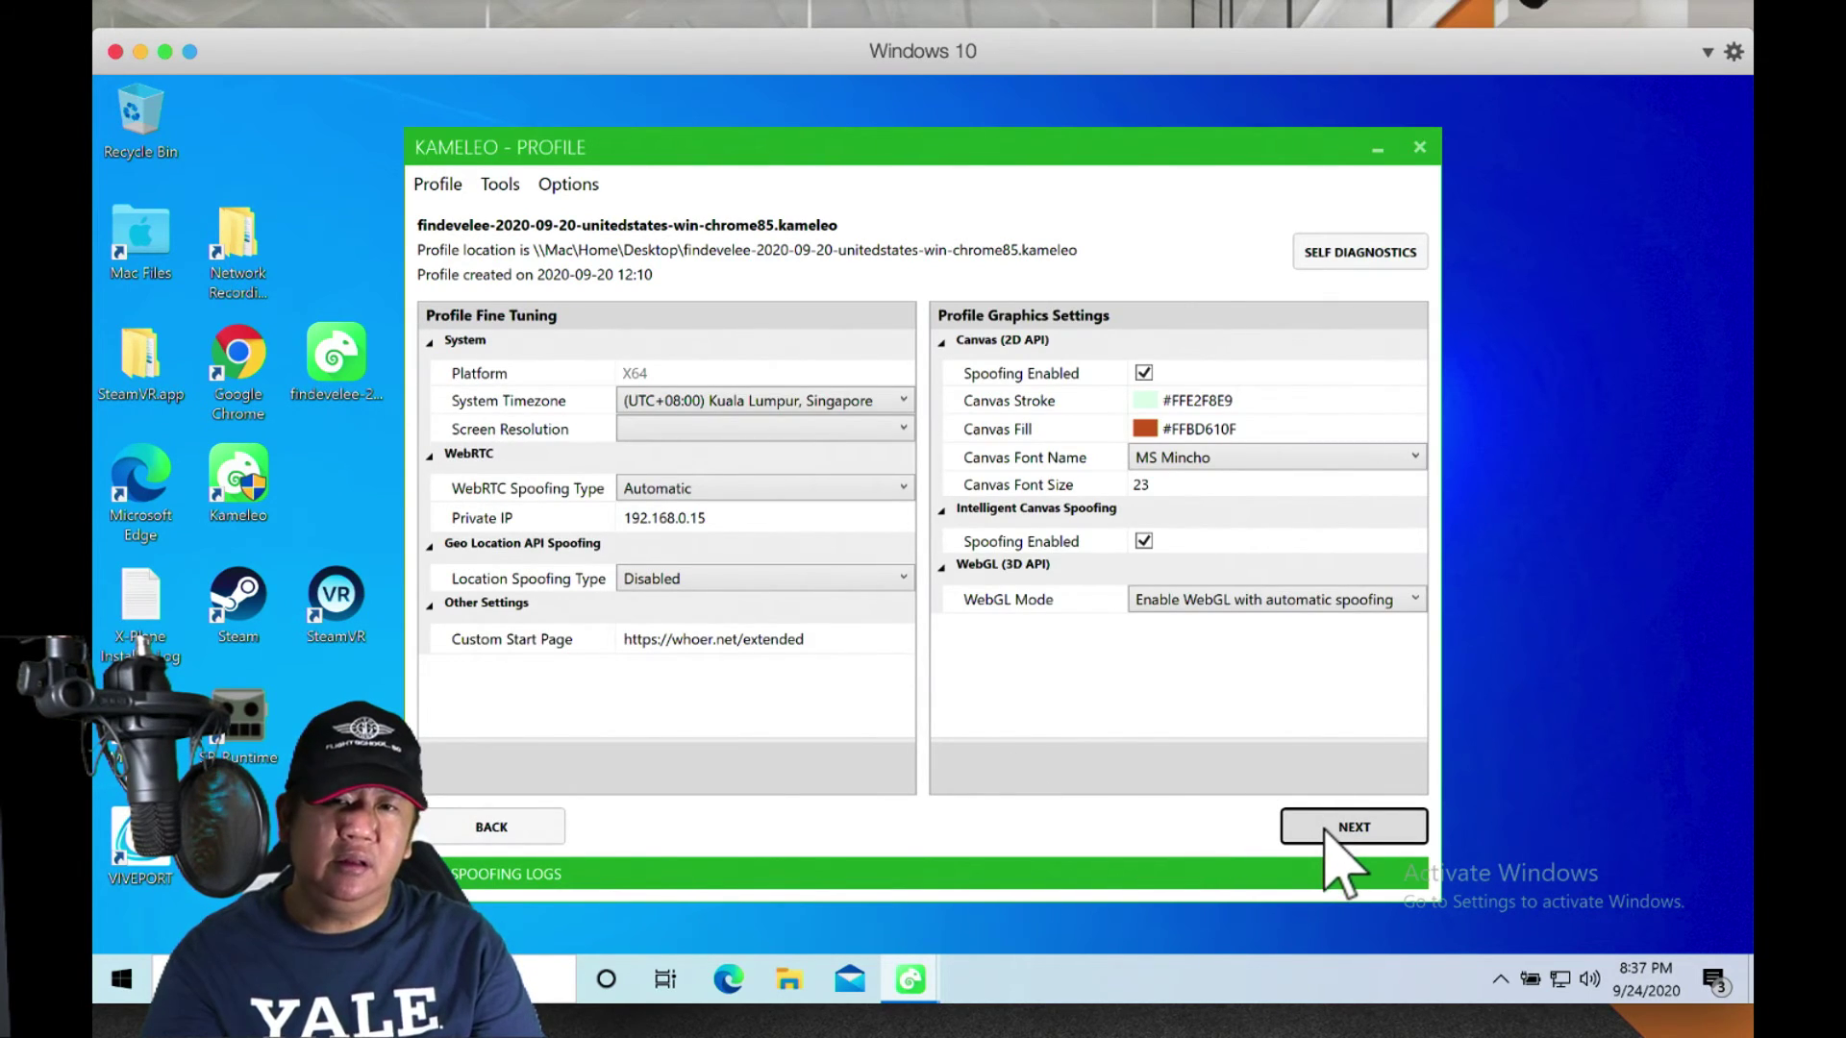
left_click(1326, 828)
left_click(1326, 829)
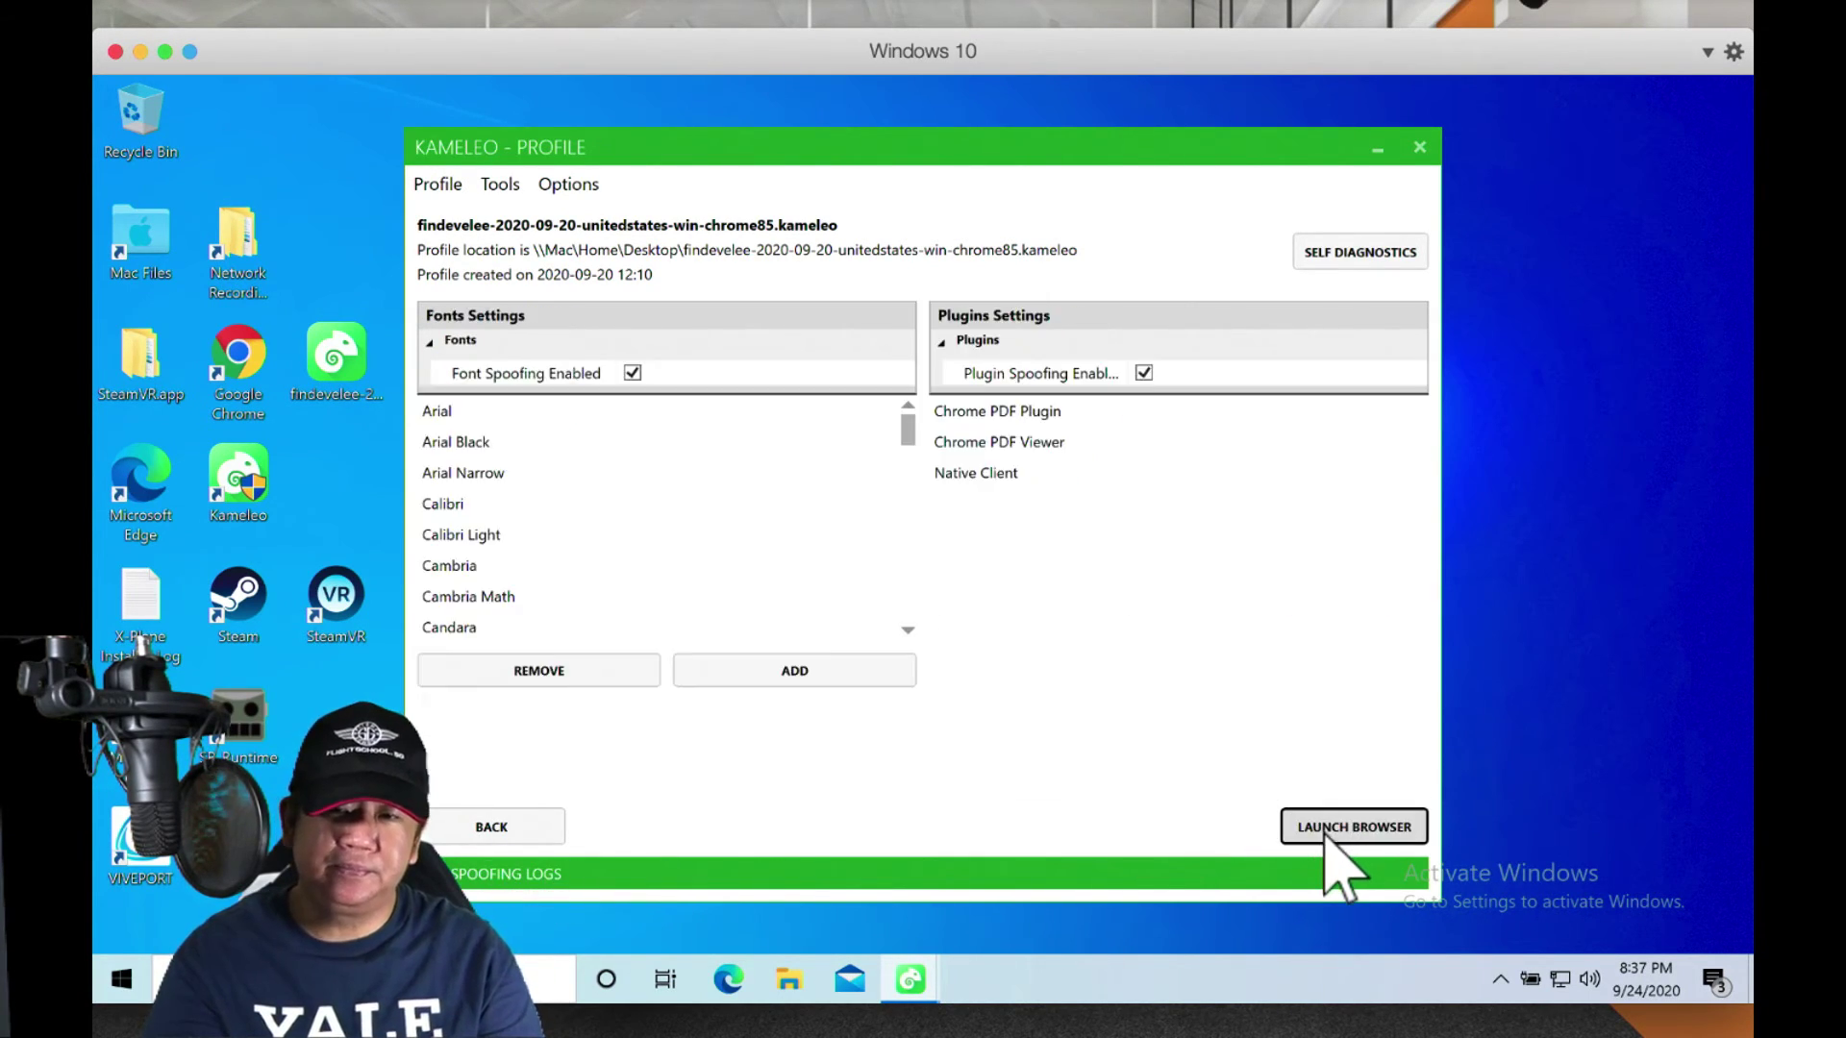
left_click(1325, 830)
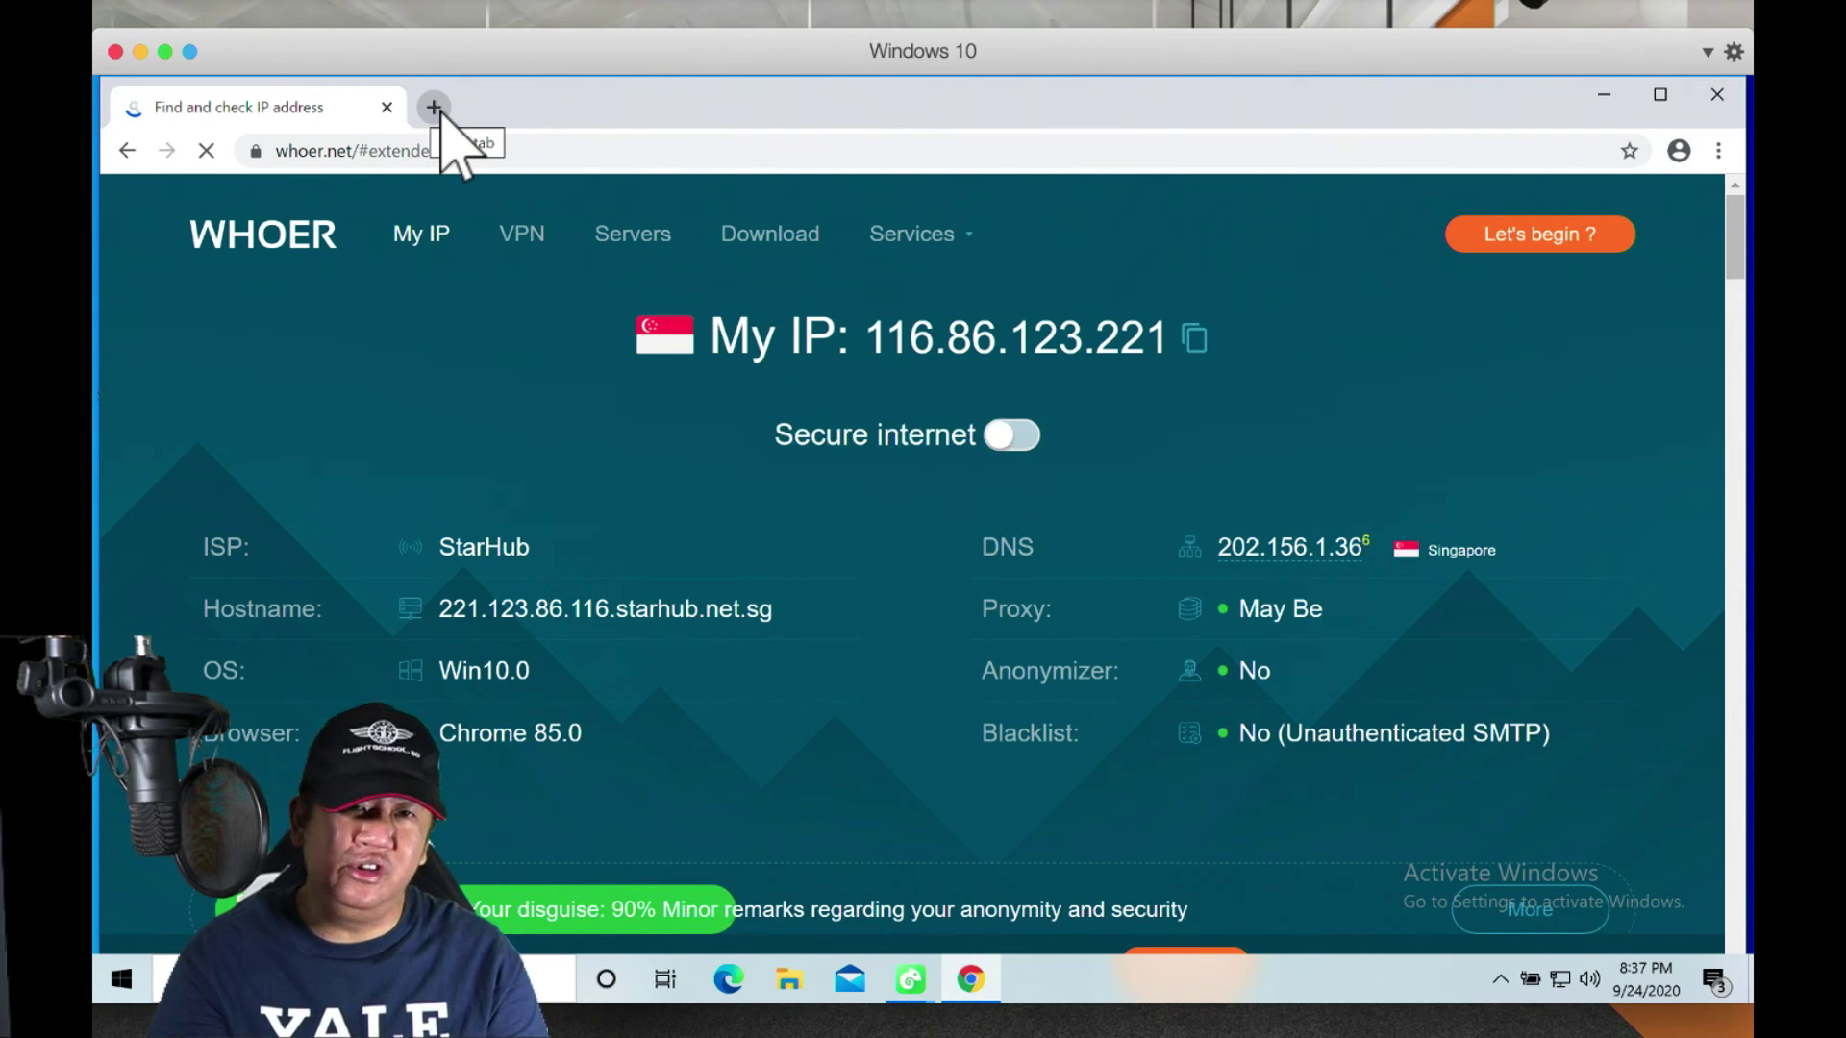
Step: Add three Google new-tab pages beside the whoer.net check tab
left_click(434, 108)
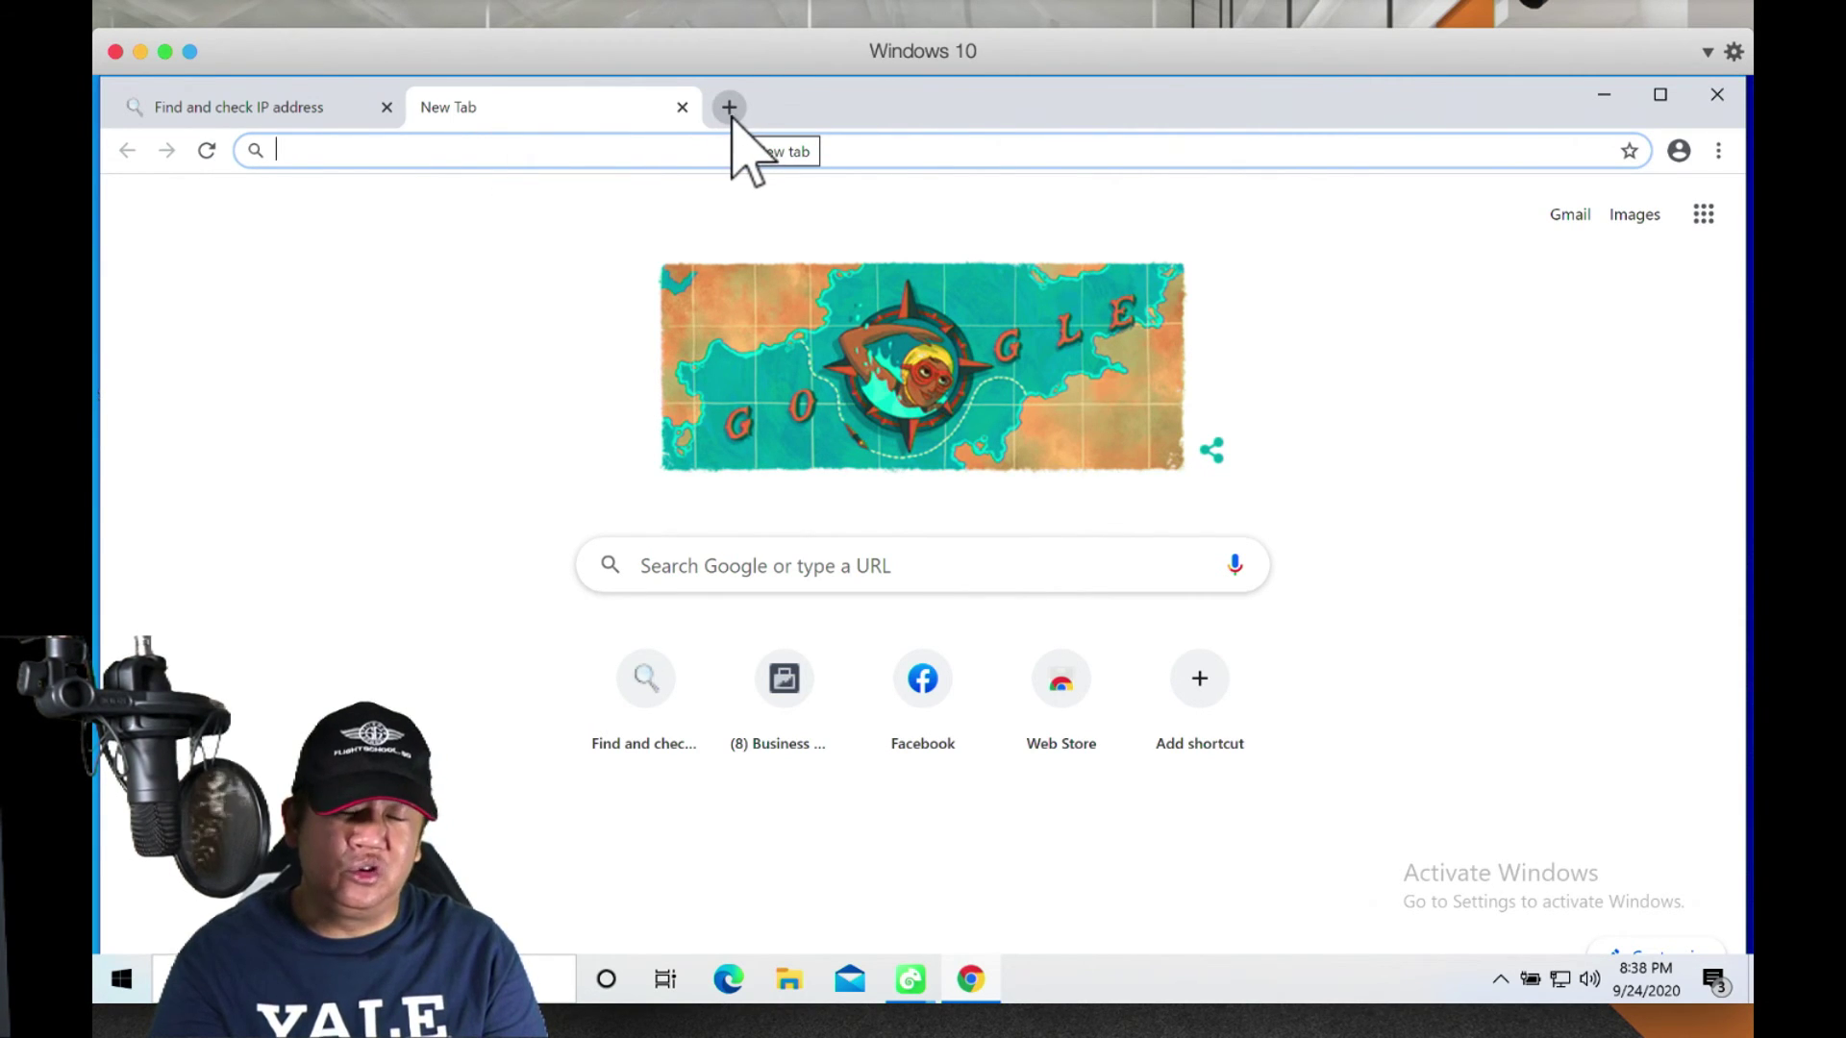
left_click(729, 108)
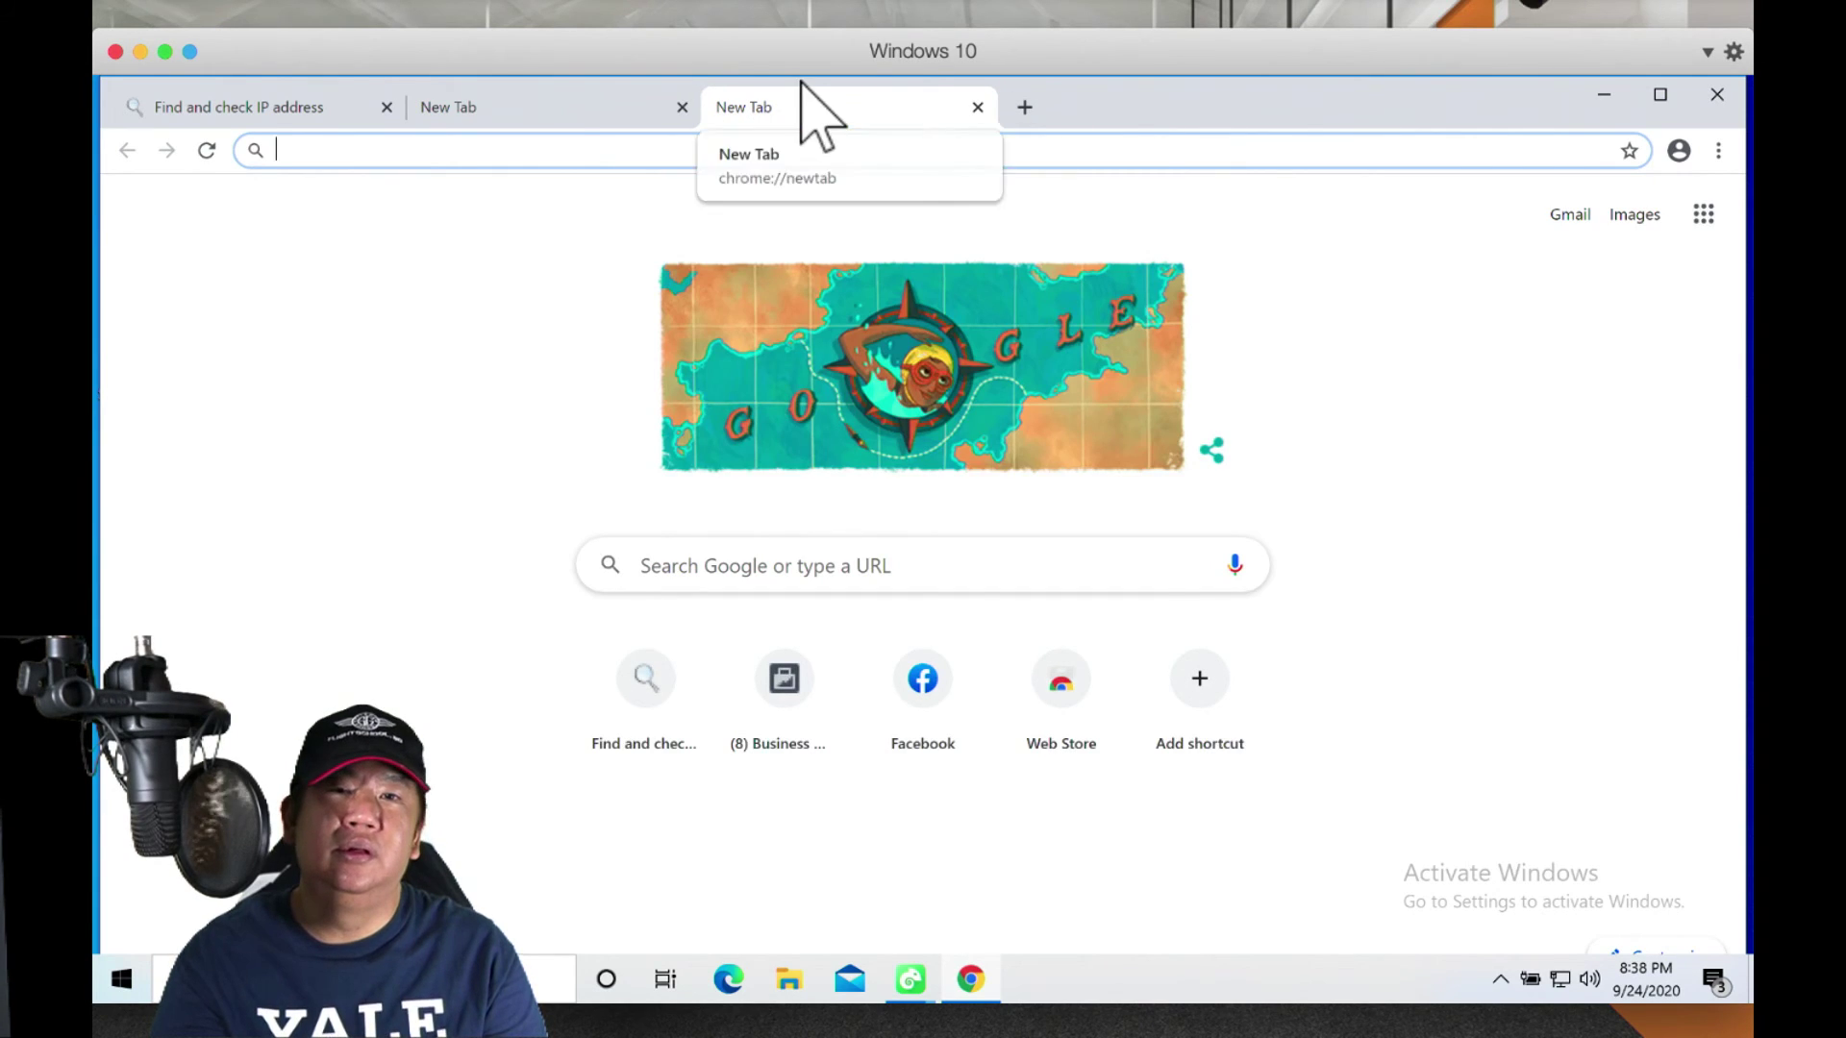
left_click(1025, 107)
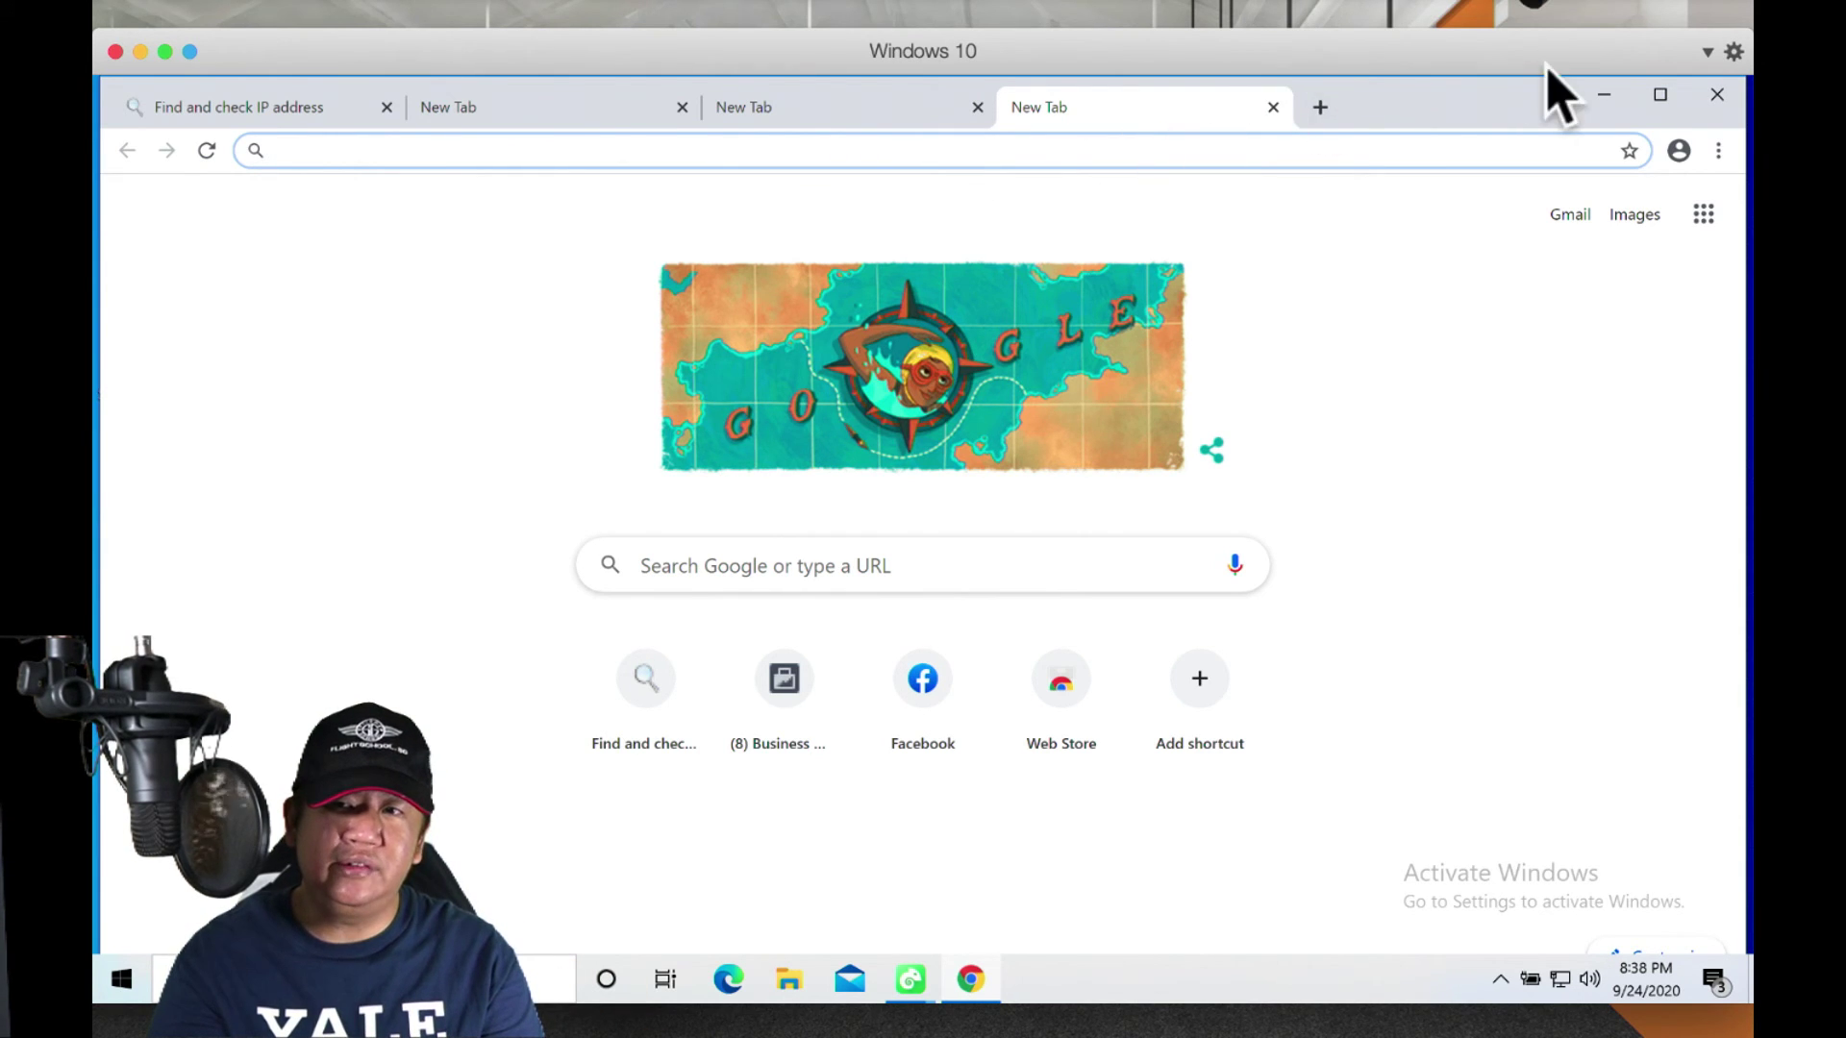
Step: Minimize and restore the spoofed Chrome window, then close it
left_click(1605, 94)
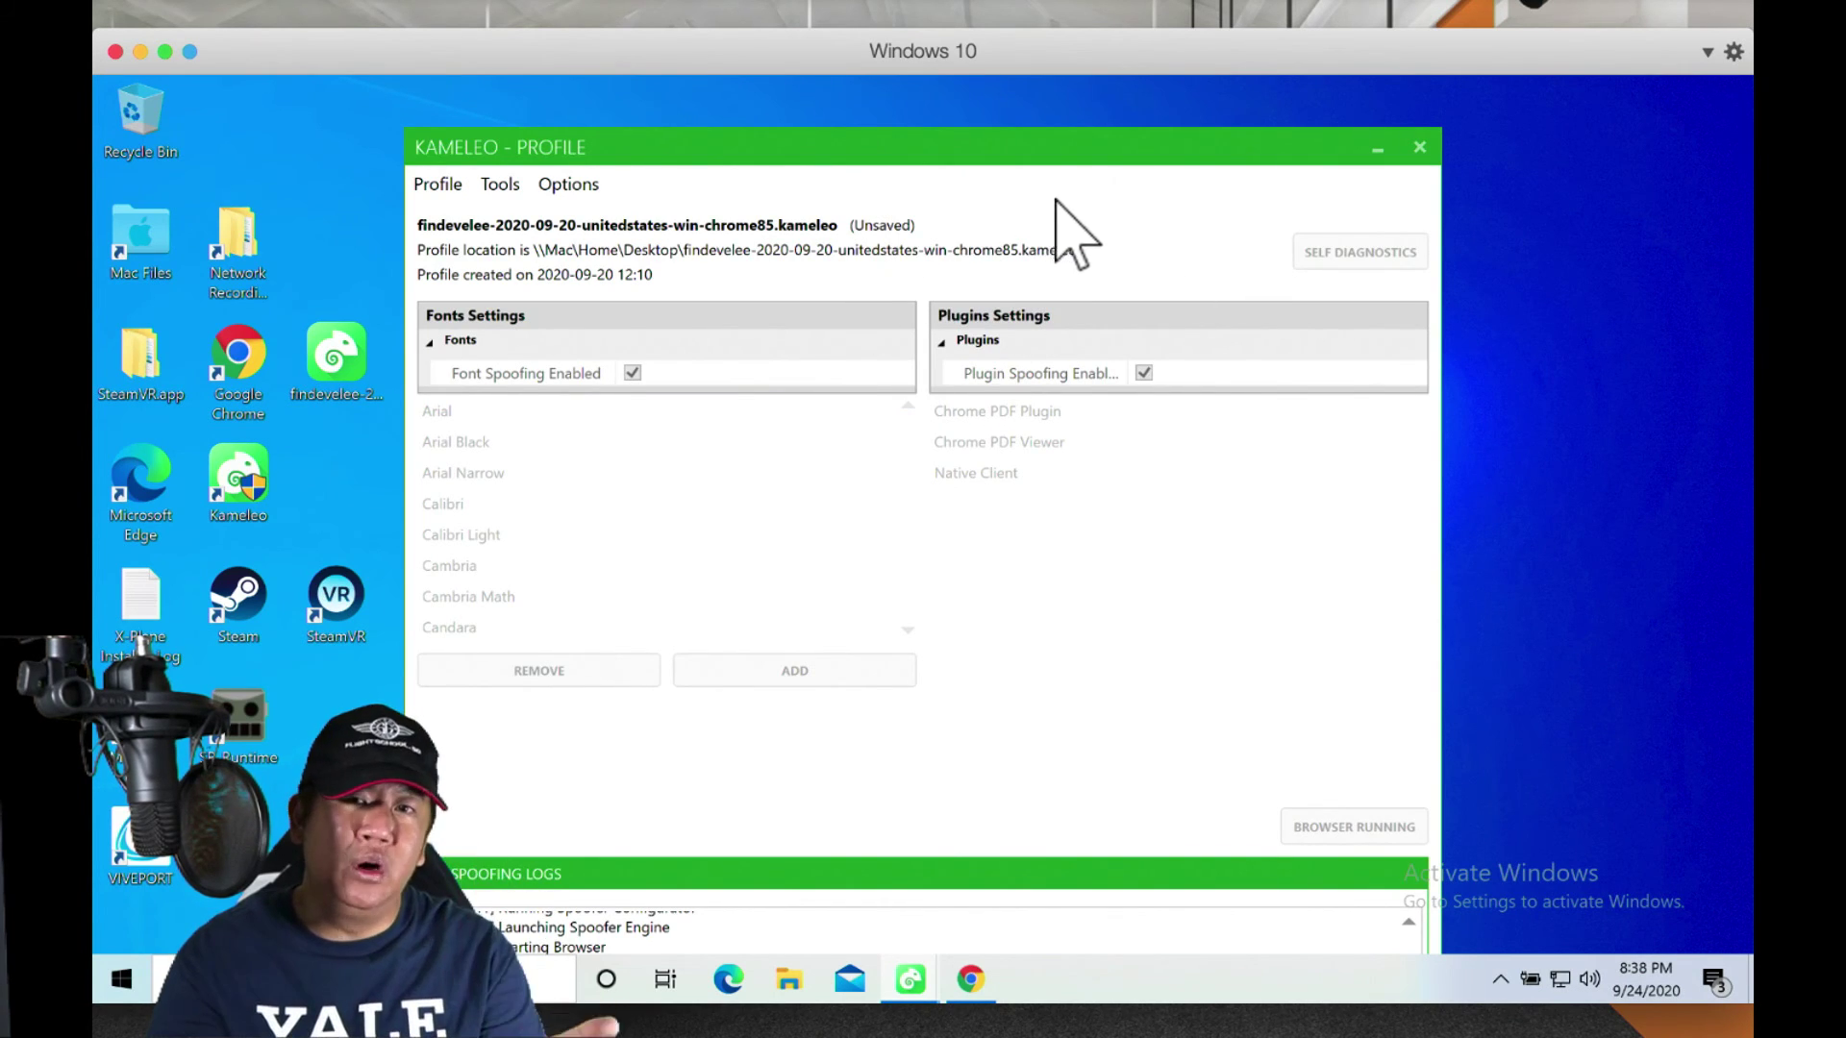
left_click(966, 978)
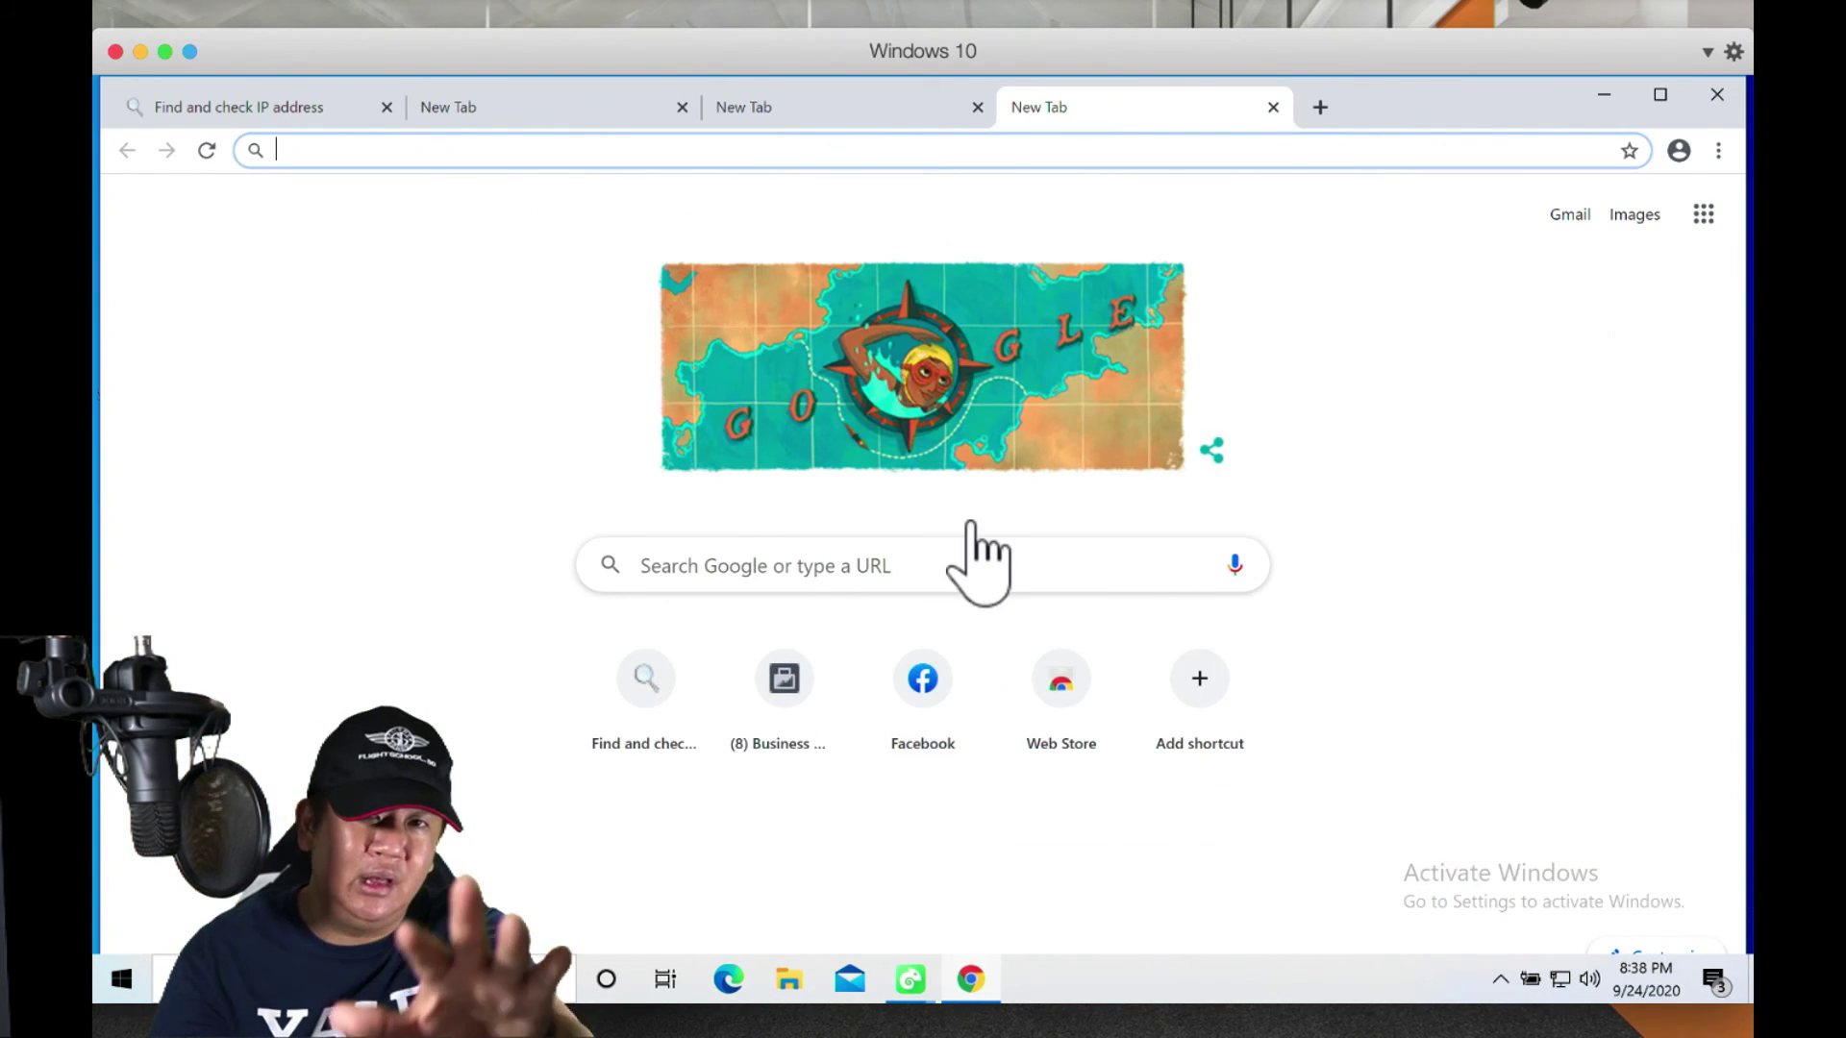
left_click(1717, 95)
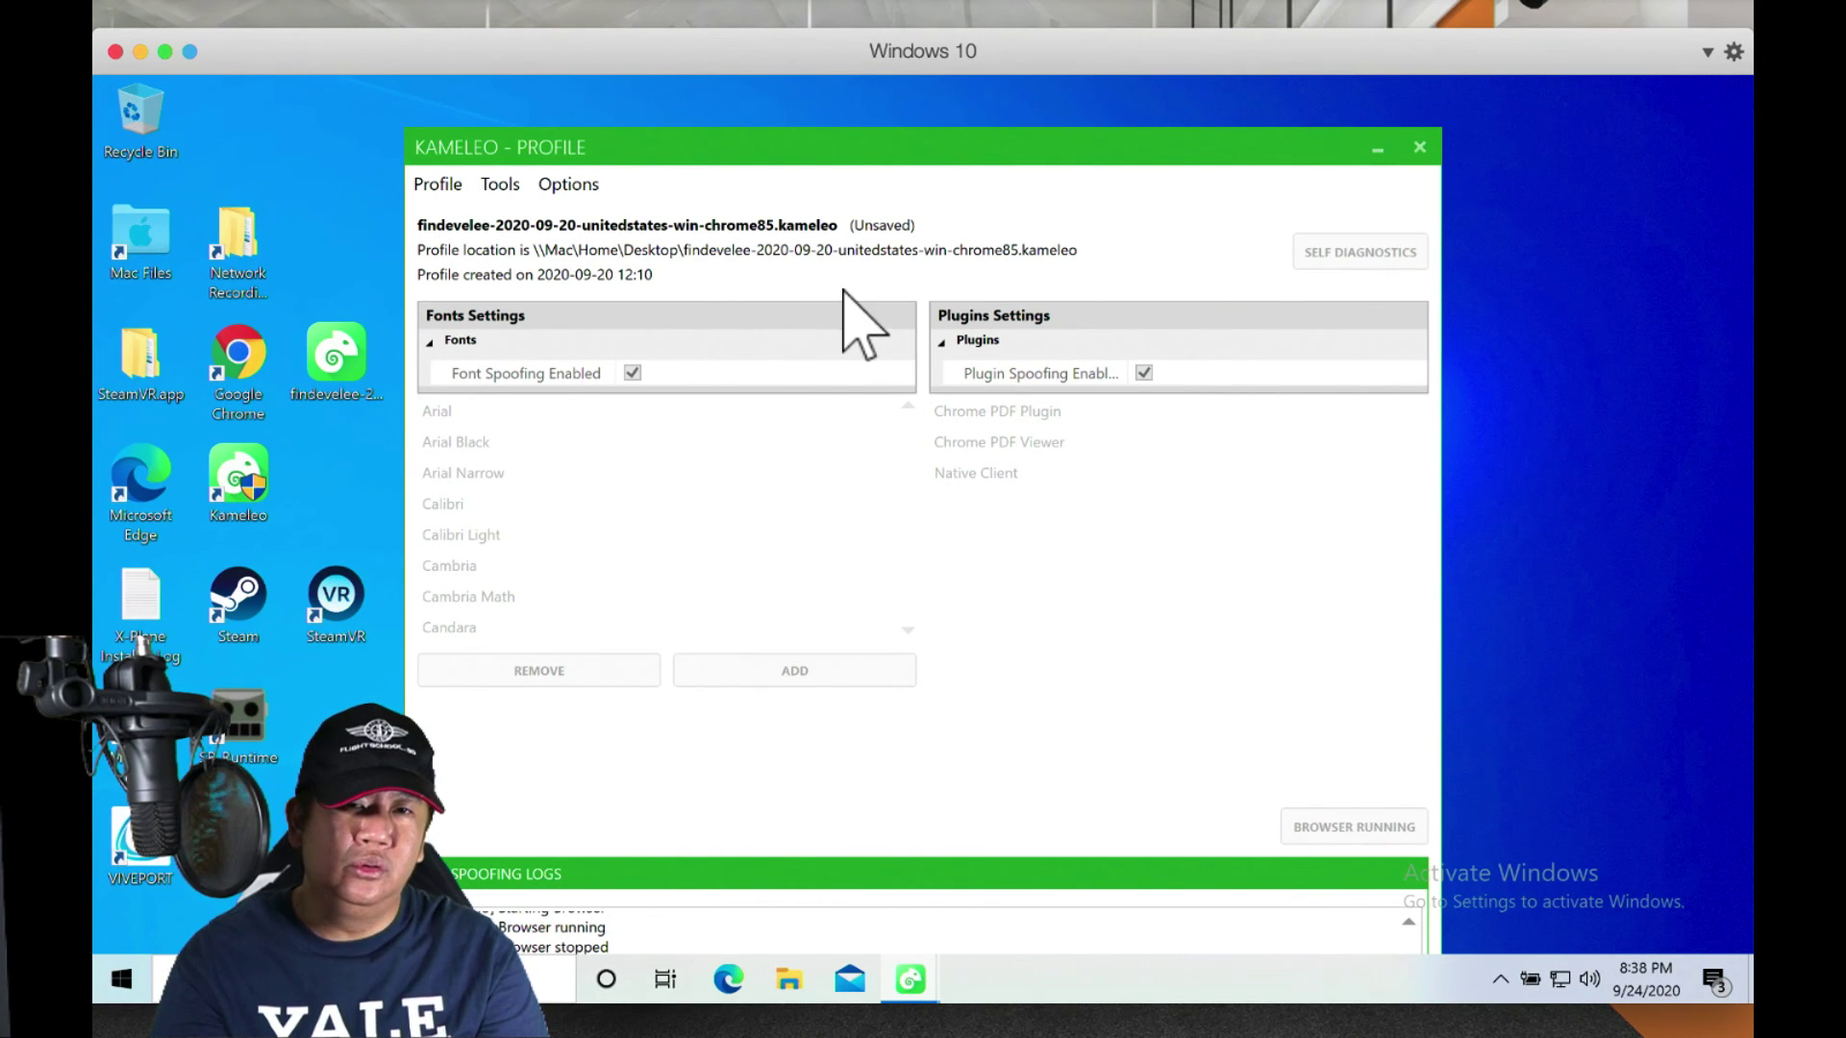
Step: Save the findevelee profile from the Profile menu and close the Kameleo window
left_click(437, 185)
left_click(436, 188)
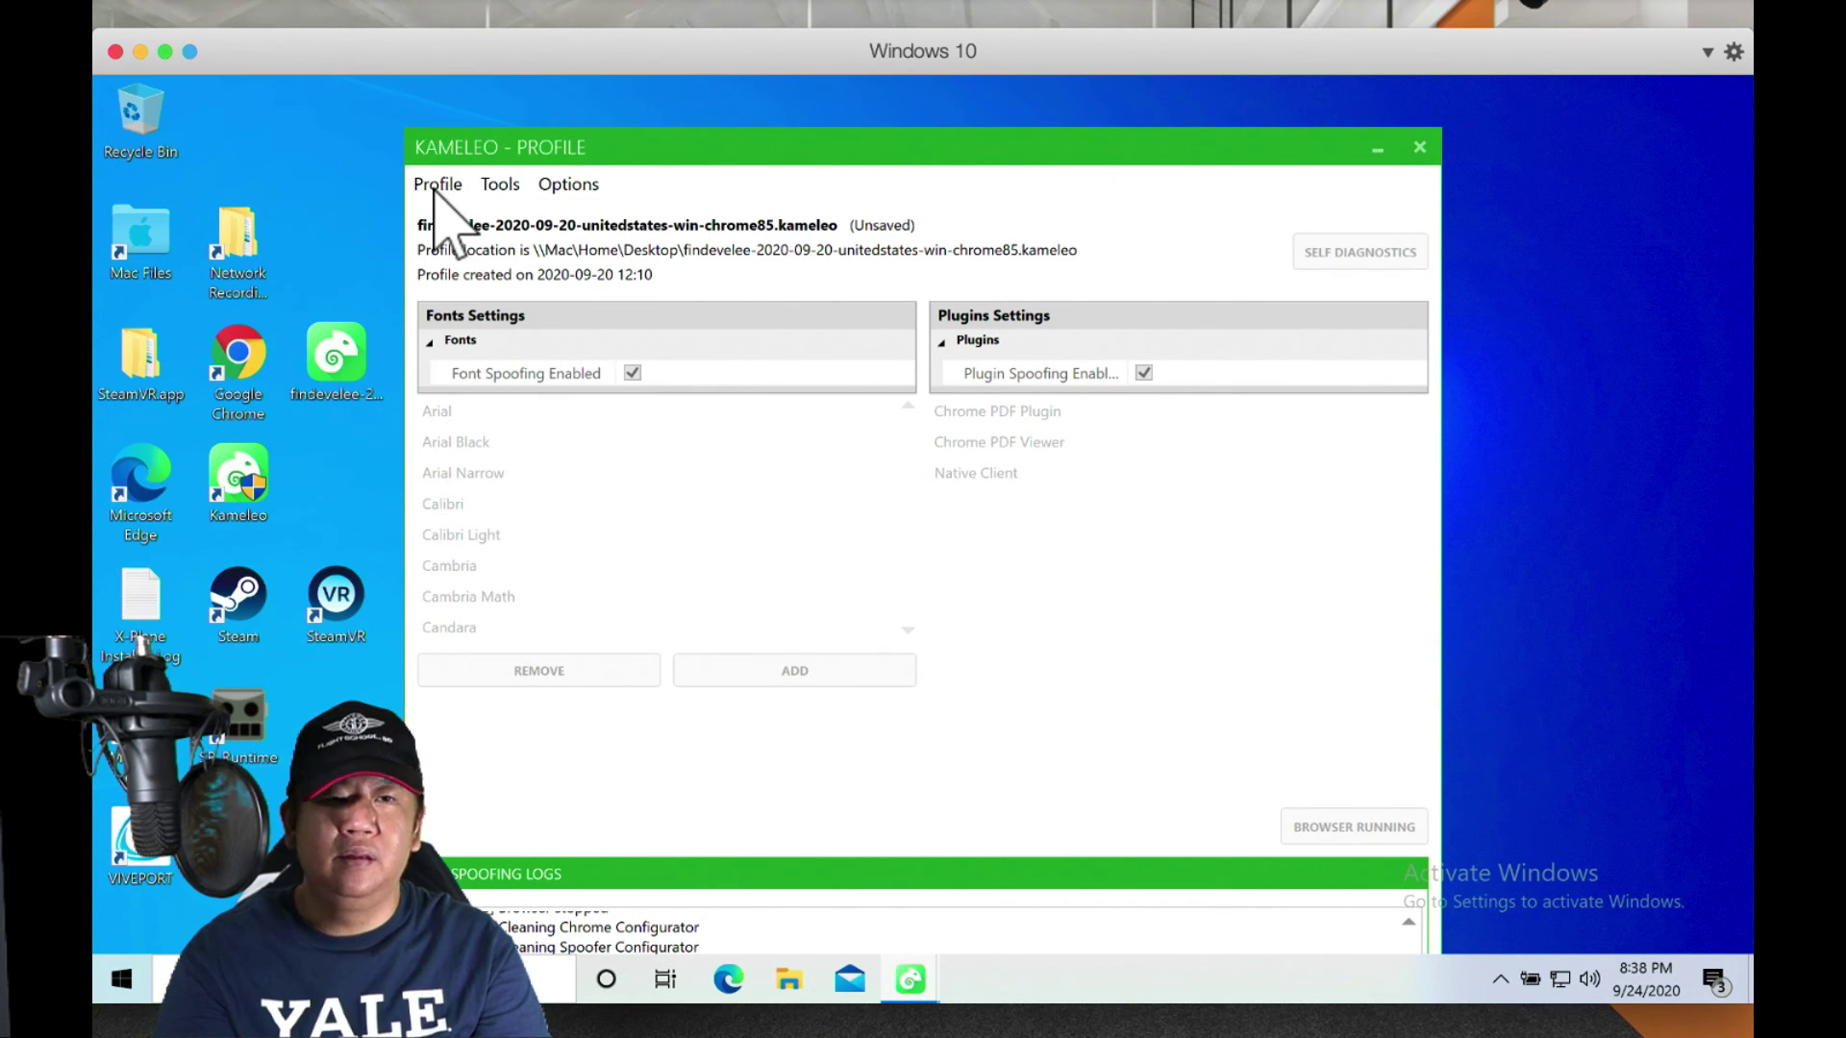
left_click(437, 186)
left_click(436, 186)
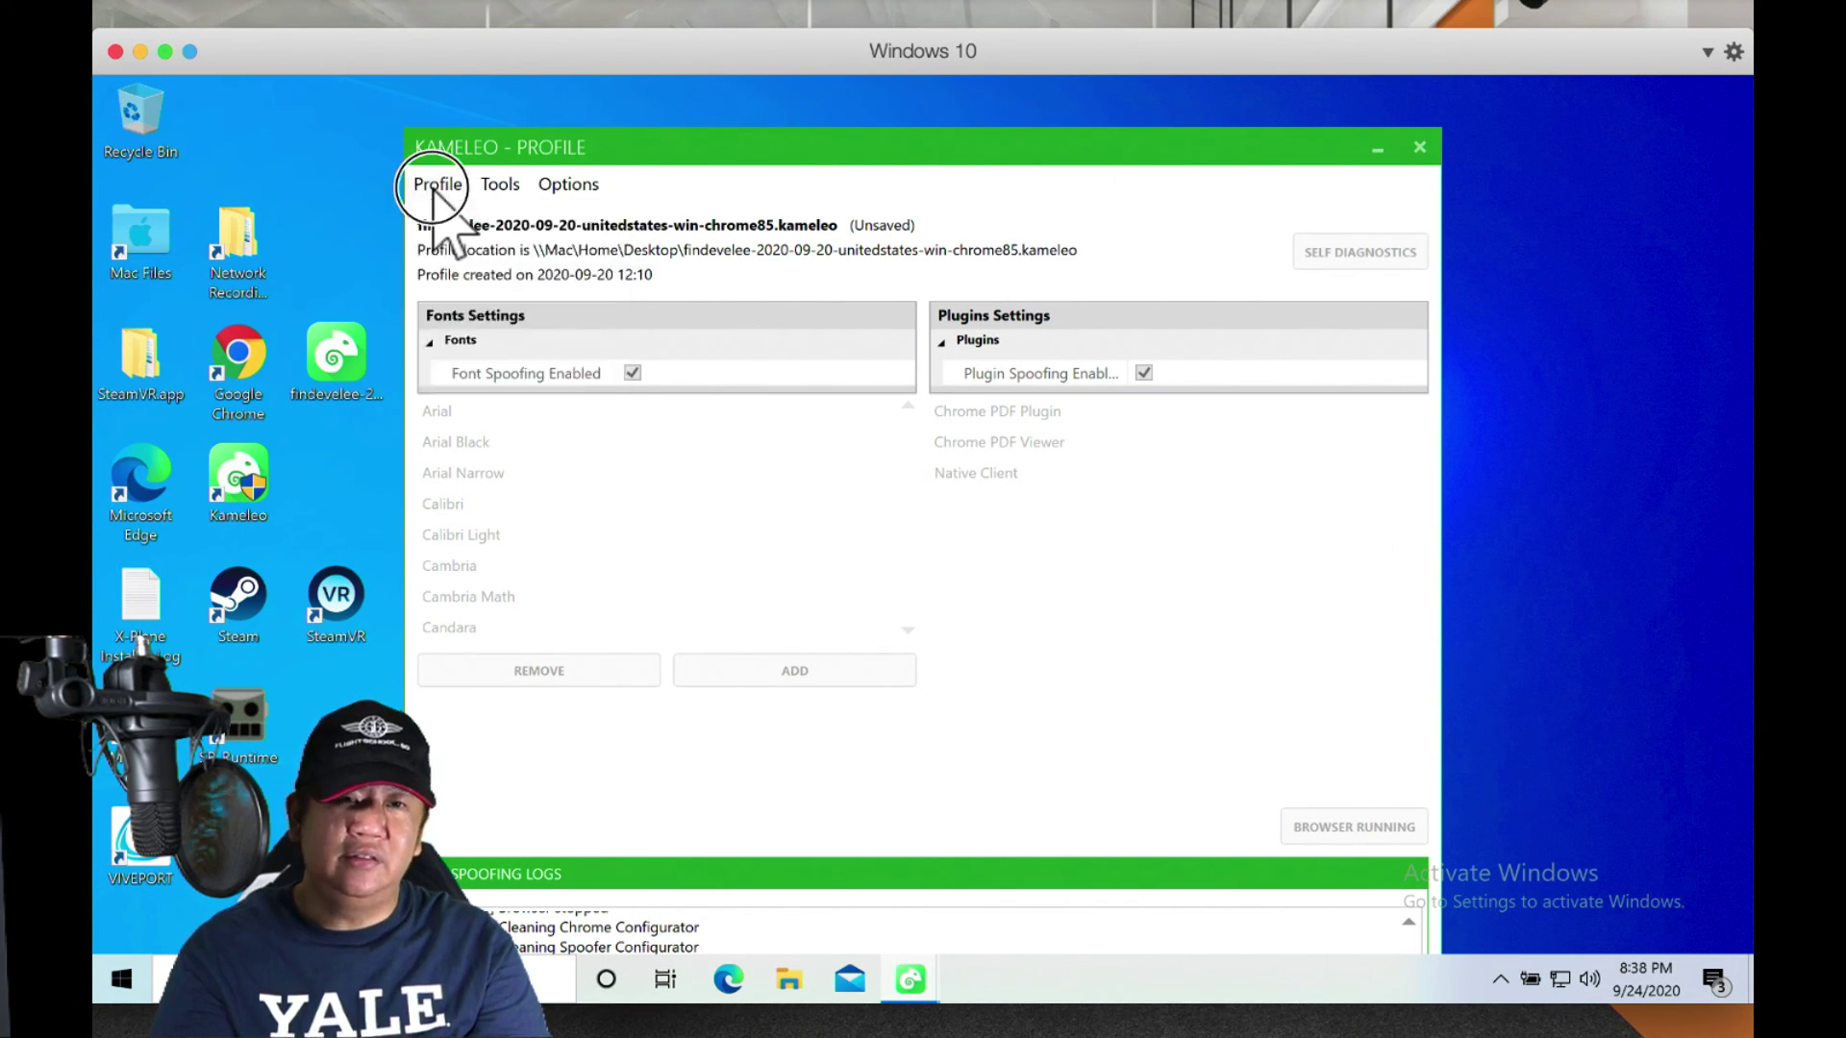
left_click(436, 186)
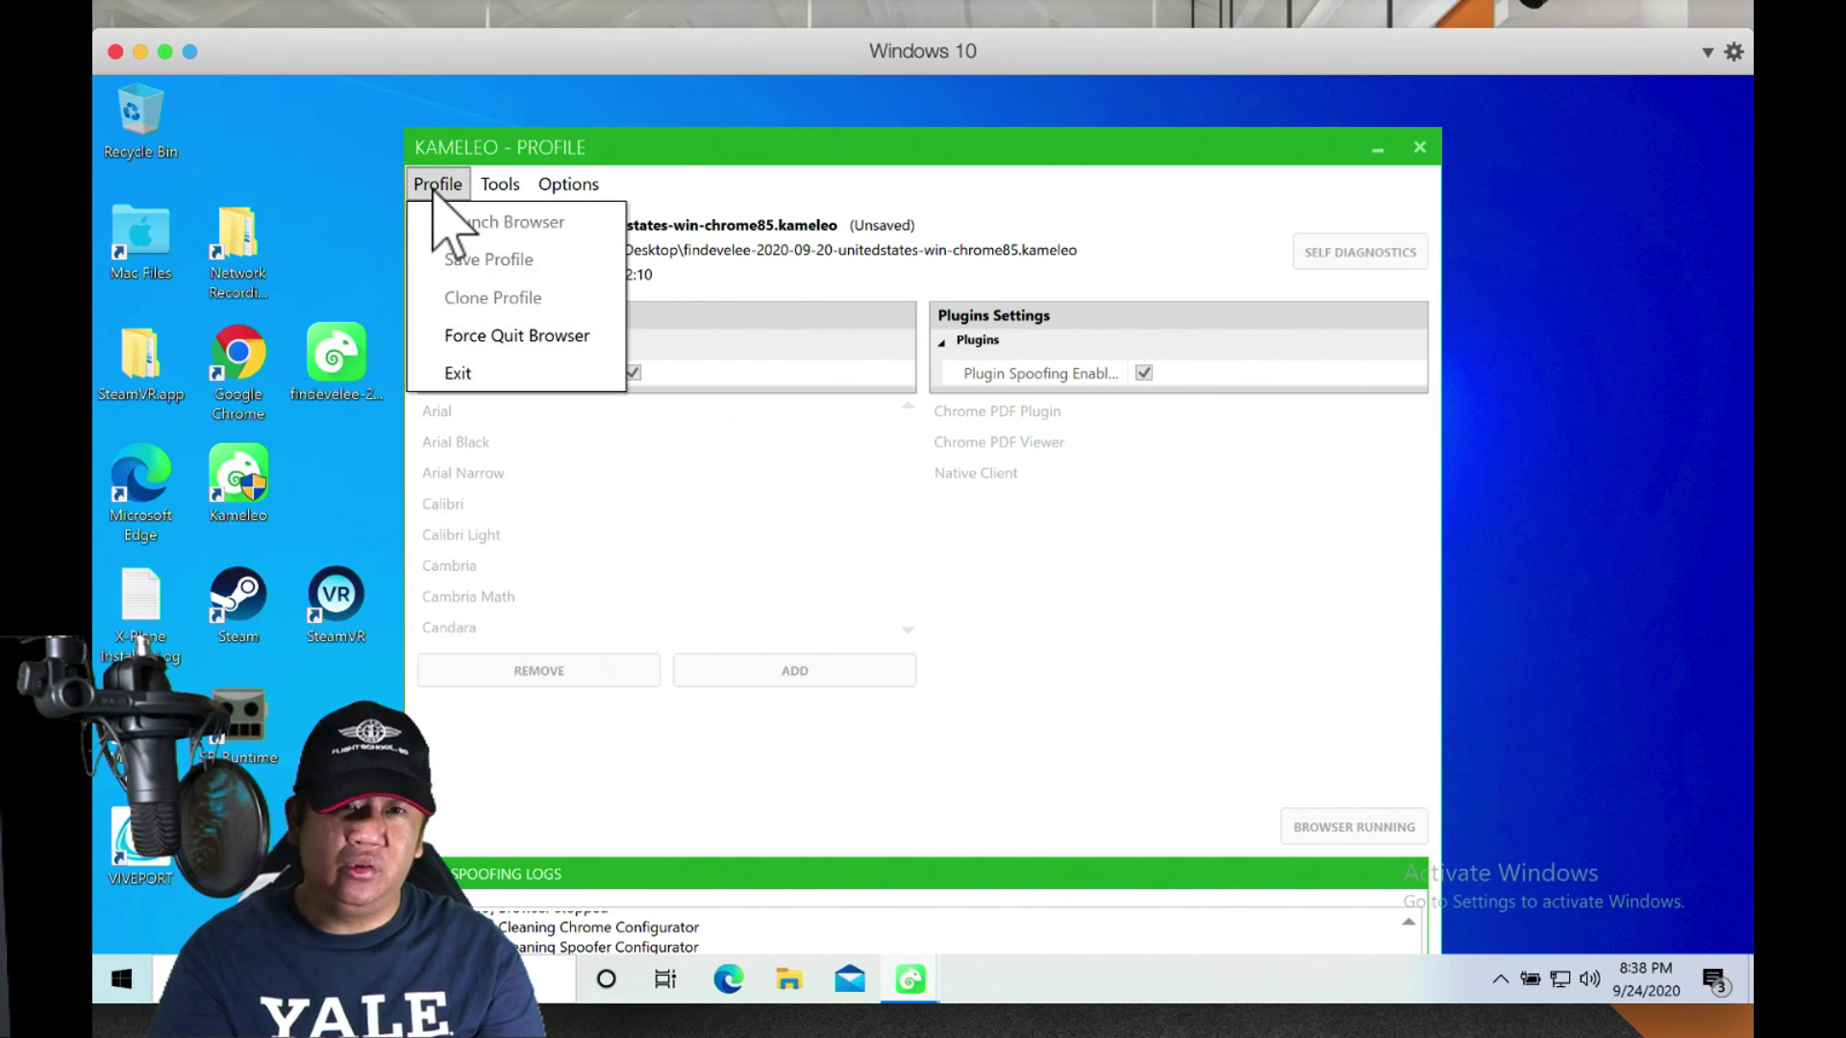
left_click(435, 267)
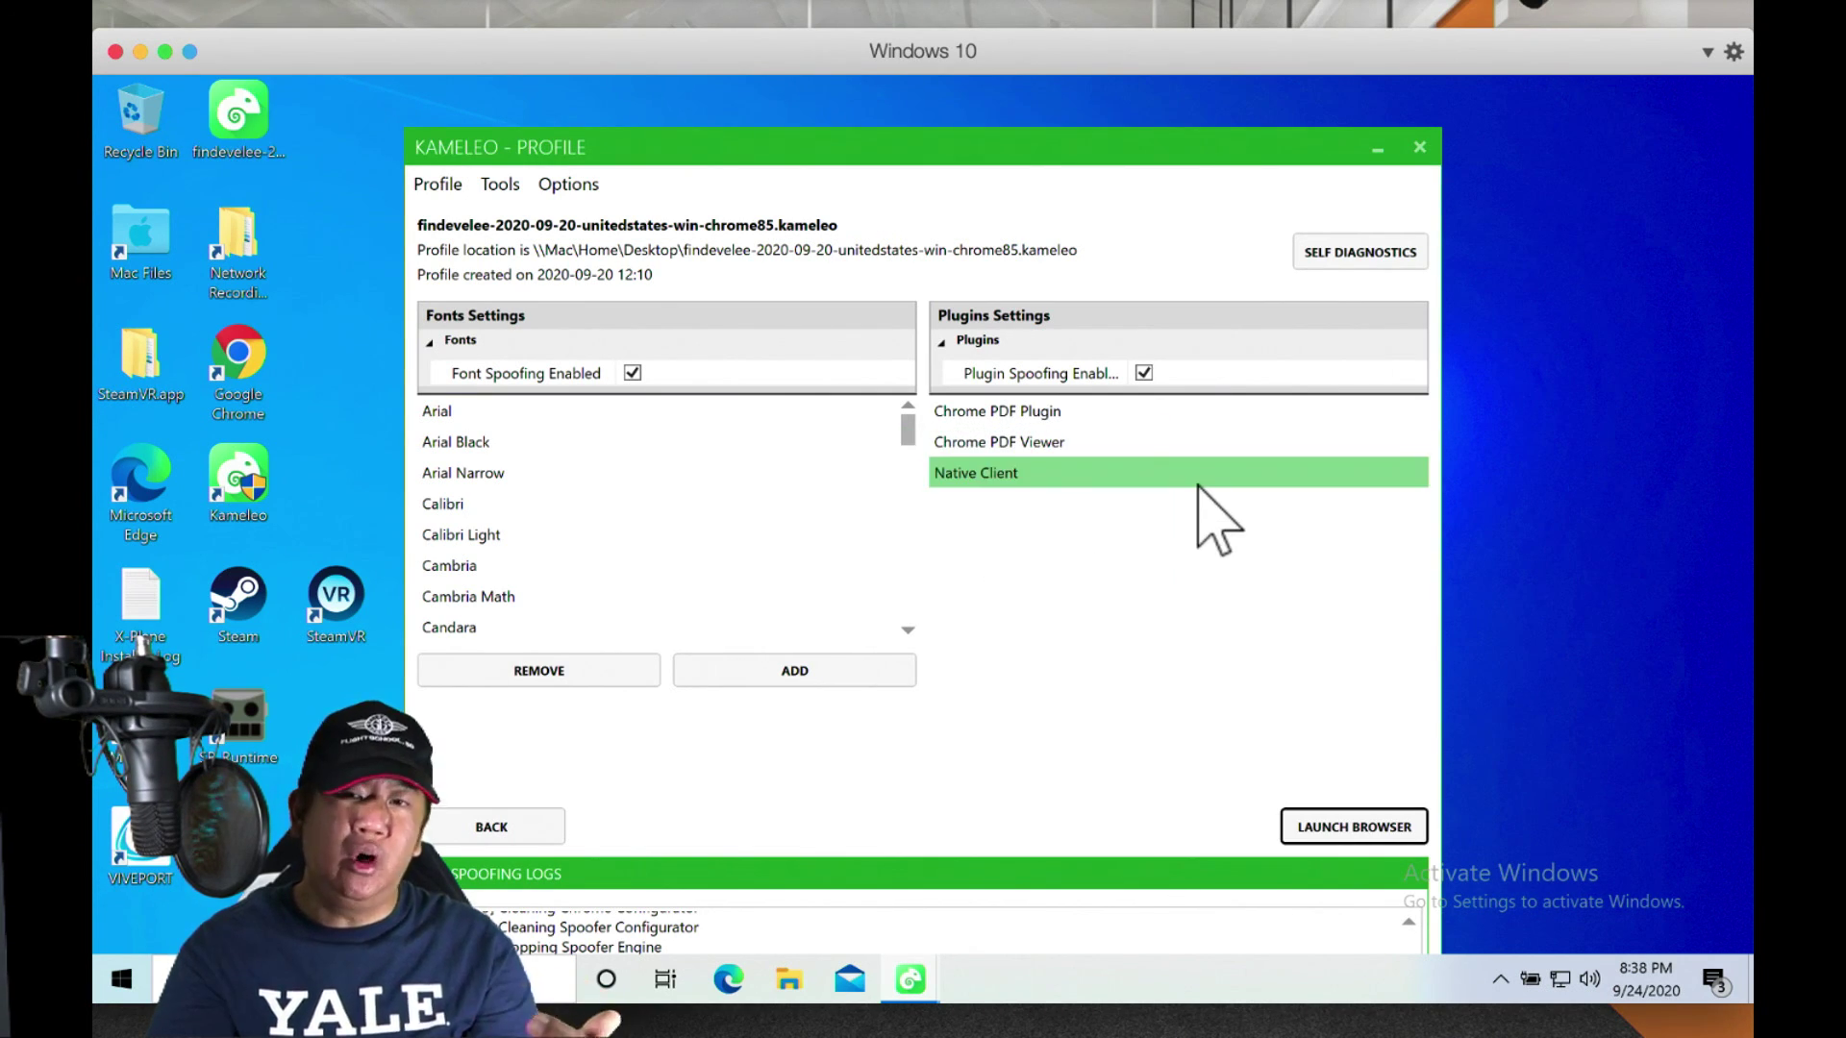
left_click(1426, 161)
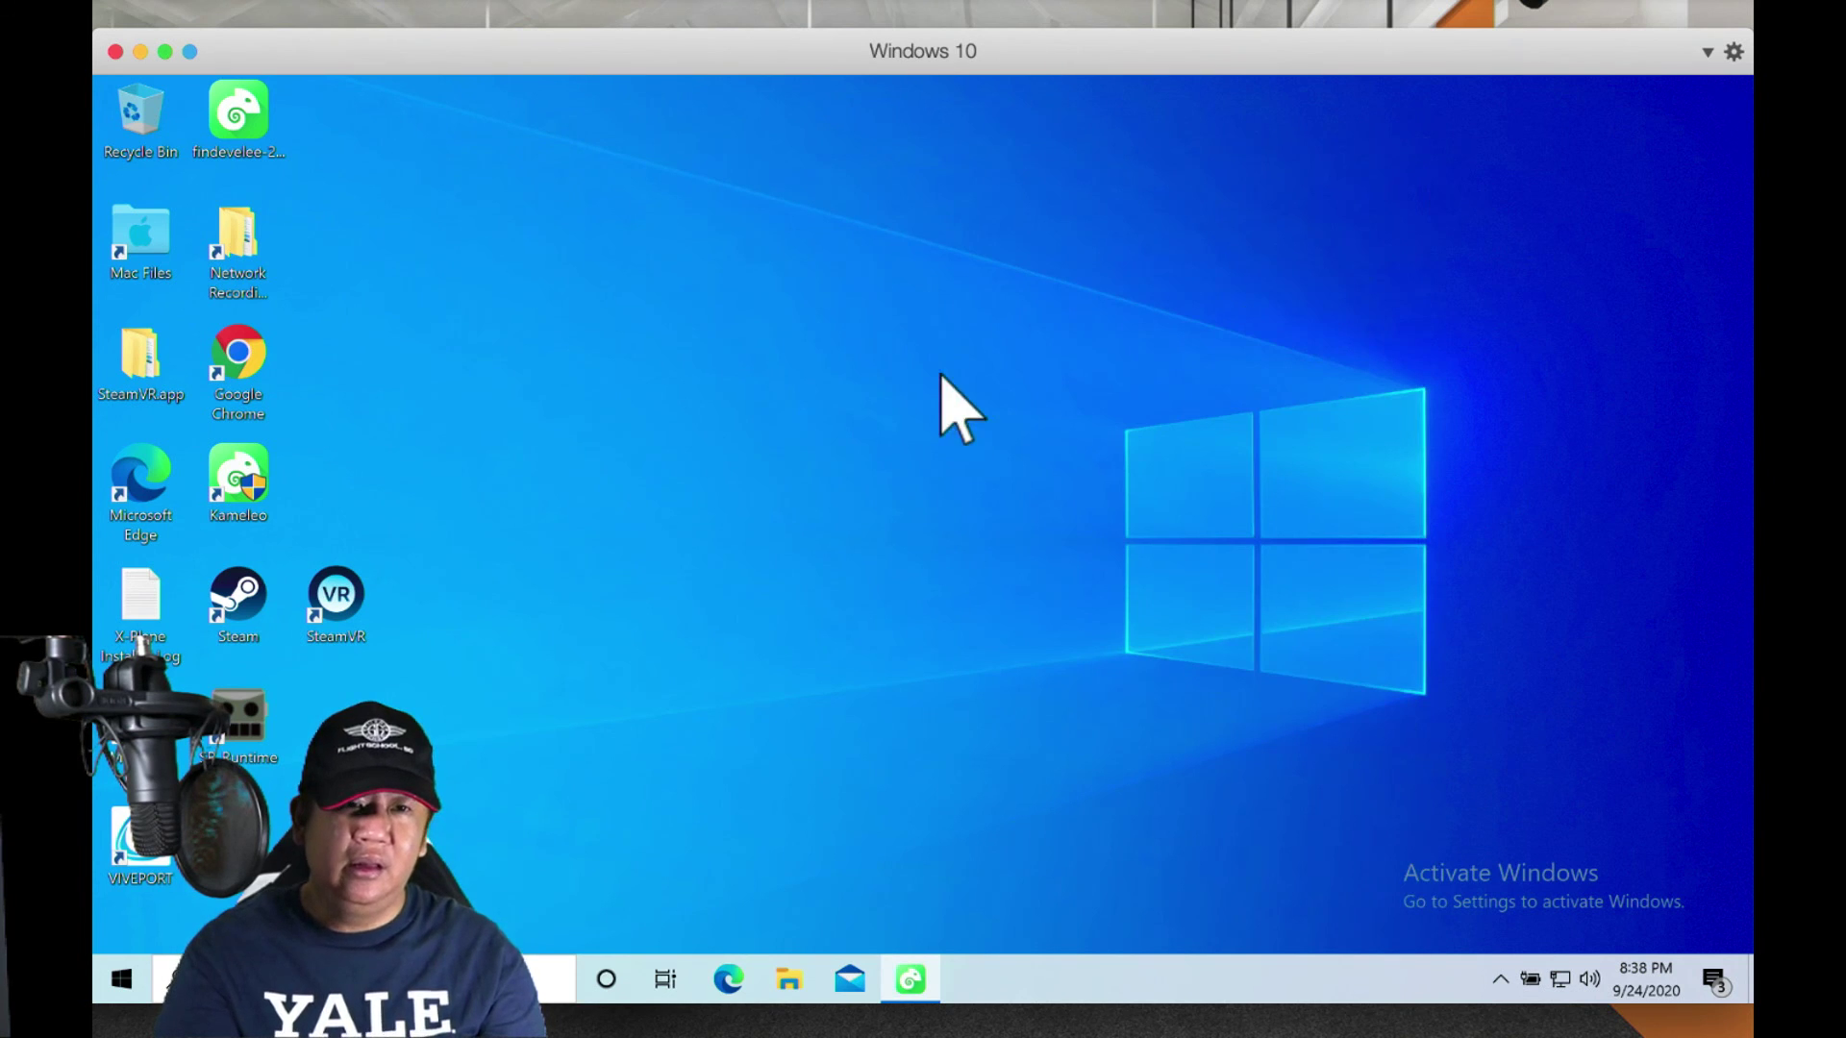